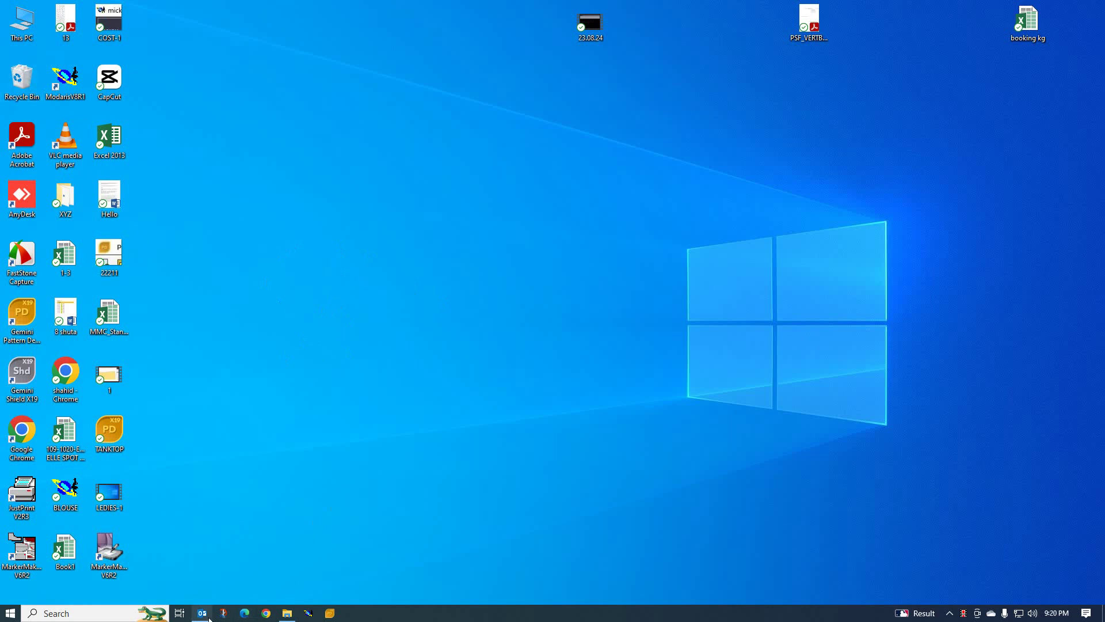
left_click(209, 617)
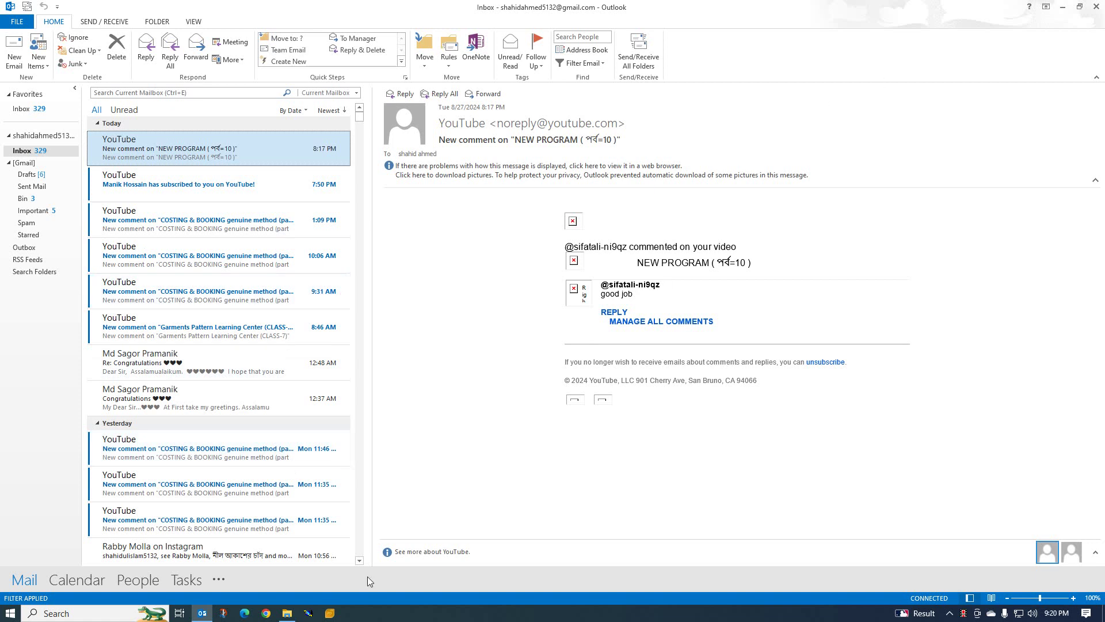
left_click(1063, 7)
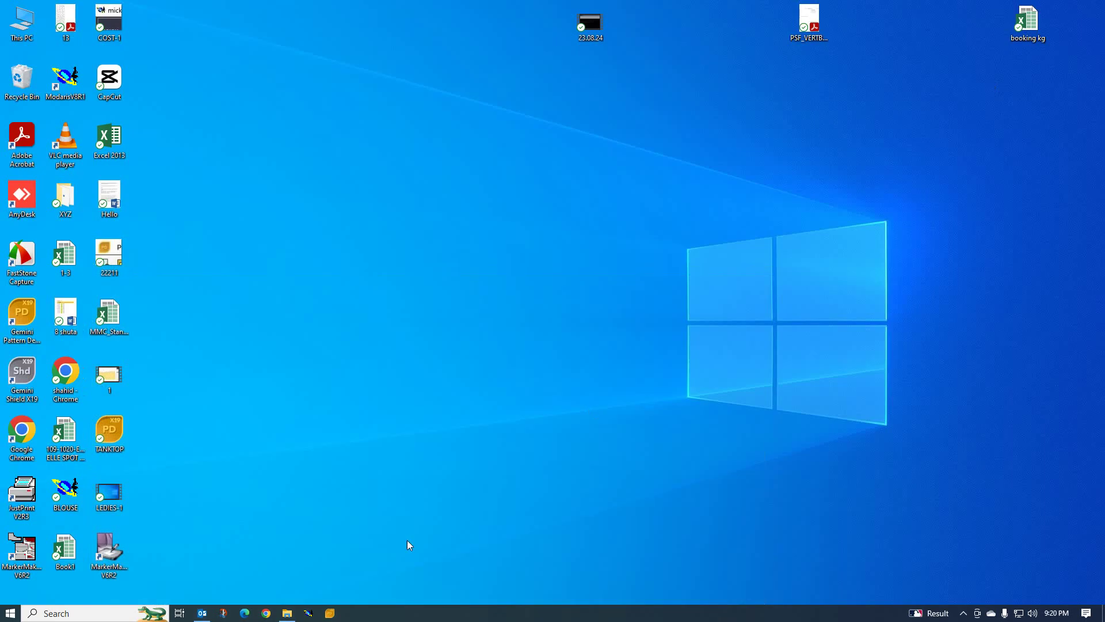
Switch to Modaris and open the model file mick from the ALL PATTERN folder
left_click(309, 614)
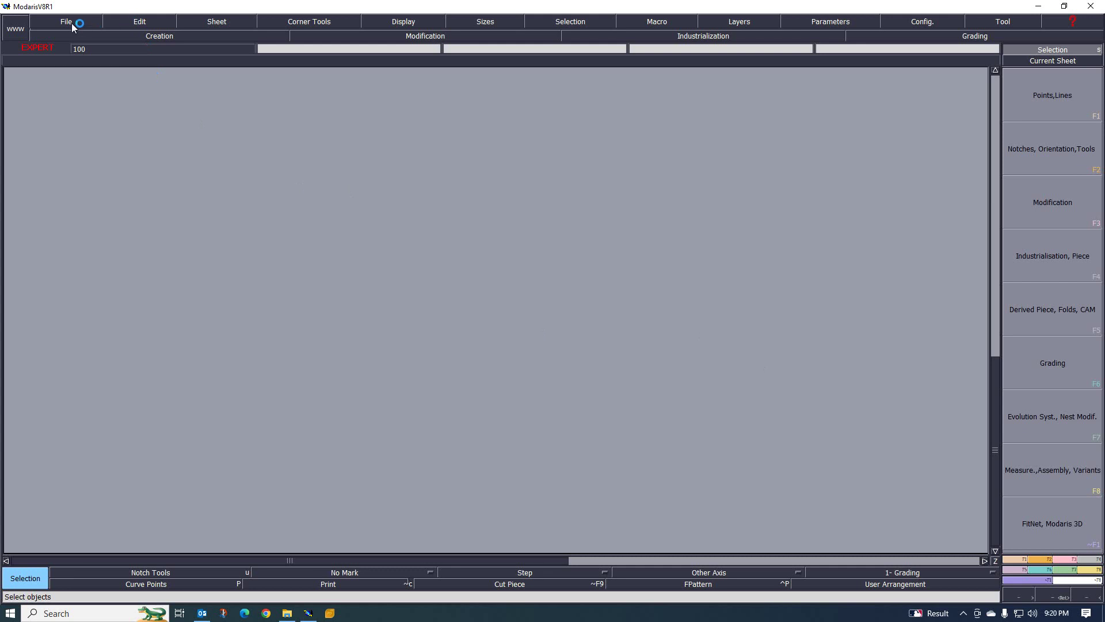
left_click(66, 21)
left_click(74, 46)
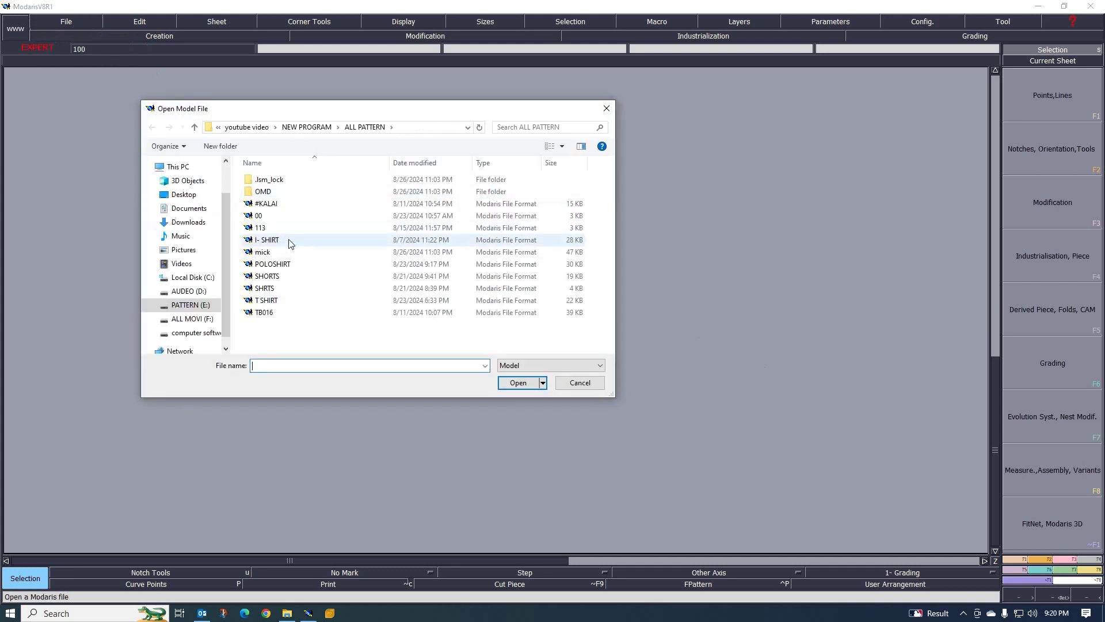
double_click(262, 253)
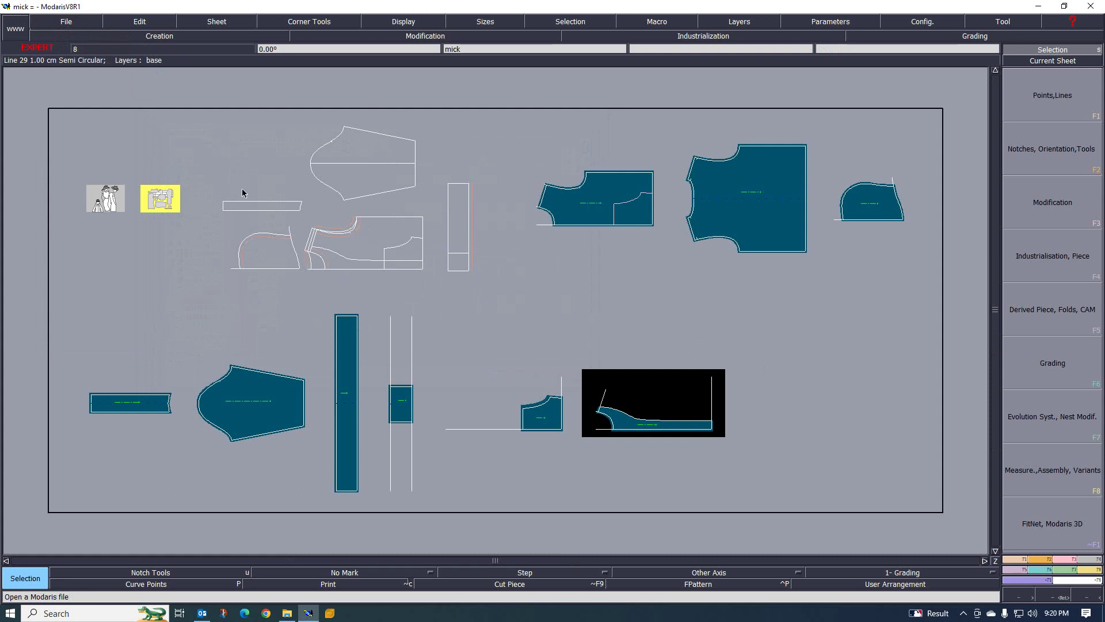
Display the title blocks of all sheets and automatically arrange the sheets on the desk
left_click(397, 22)
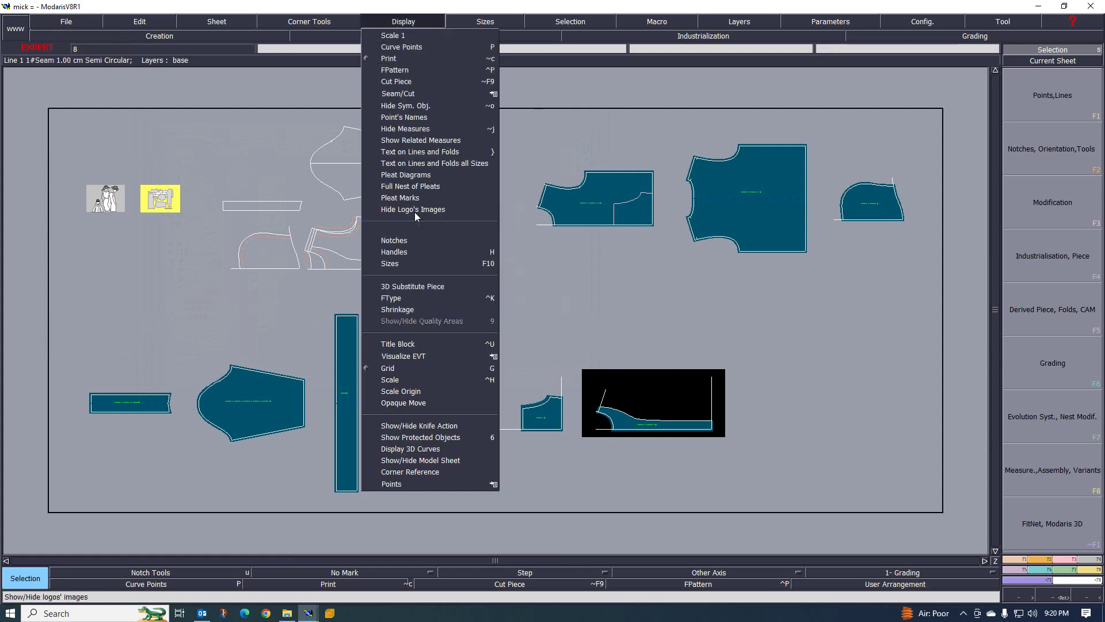
left_click(402, 343)
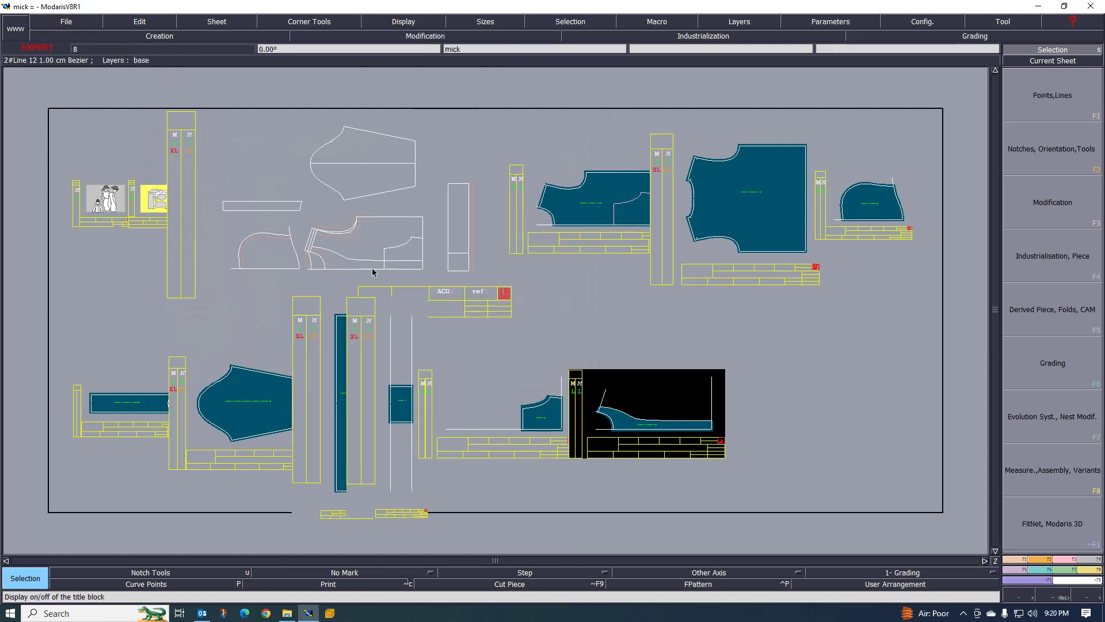
key("ctrl+a")
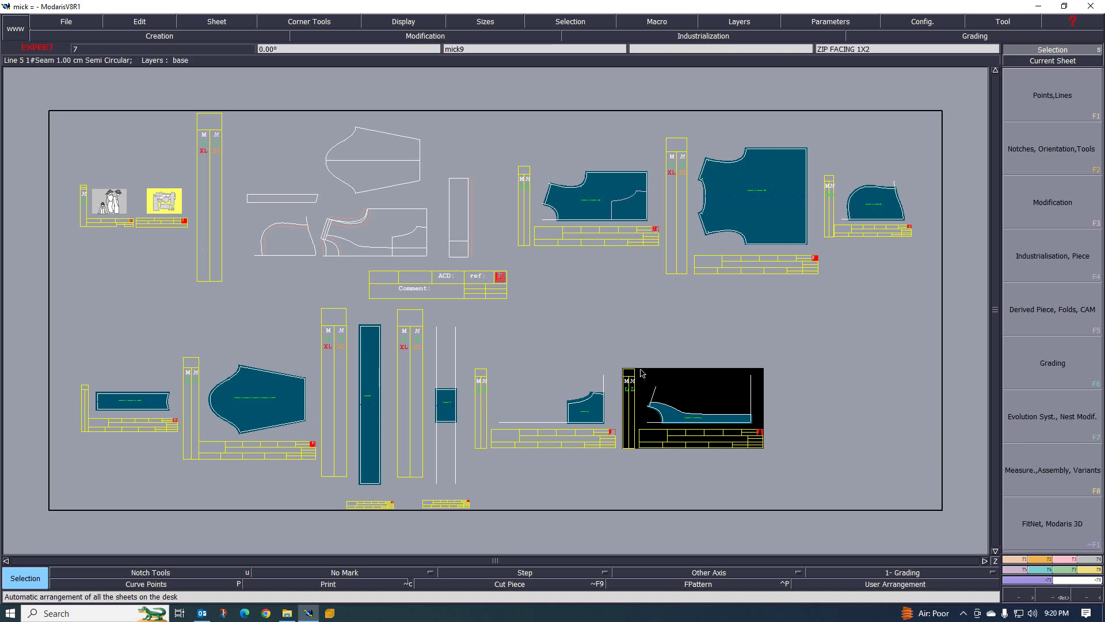
Open the piece article table of the existing MICK variant and enlarge its window downward
left_click(1056, 471)
left_click(1064, 494)
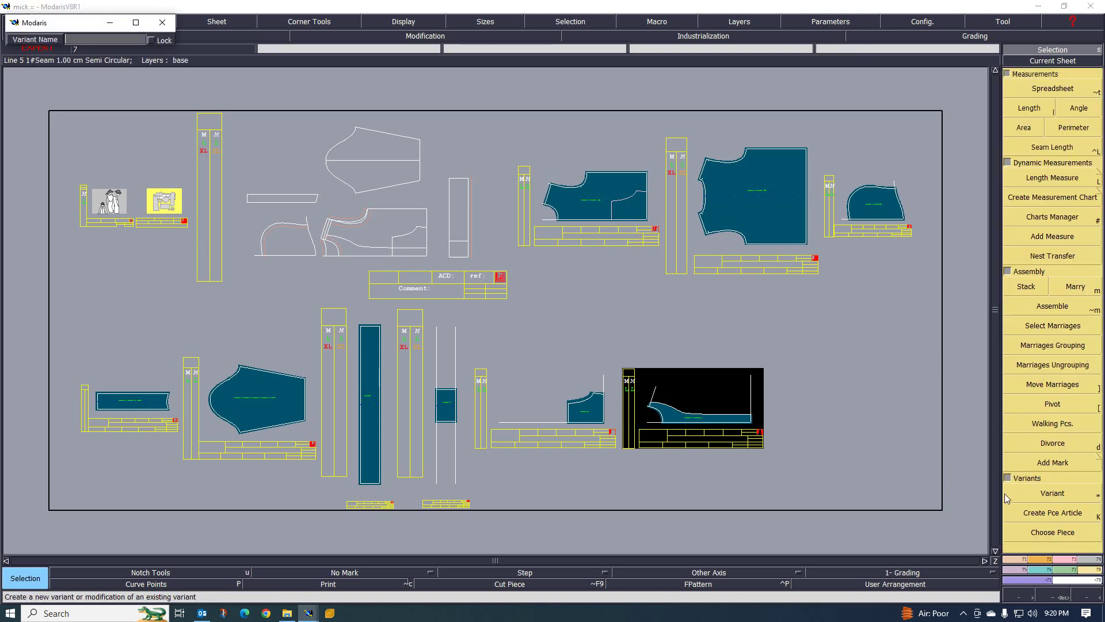
left_click(166, 208)
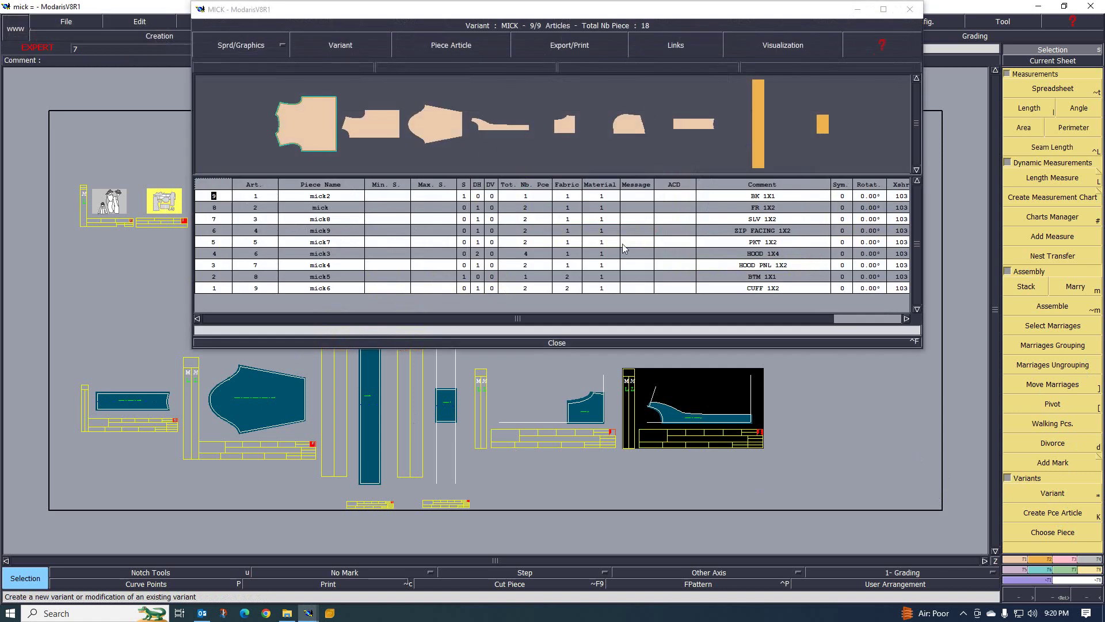
left_click_drag(681, 348, 678, 439)
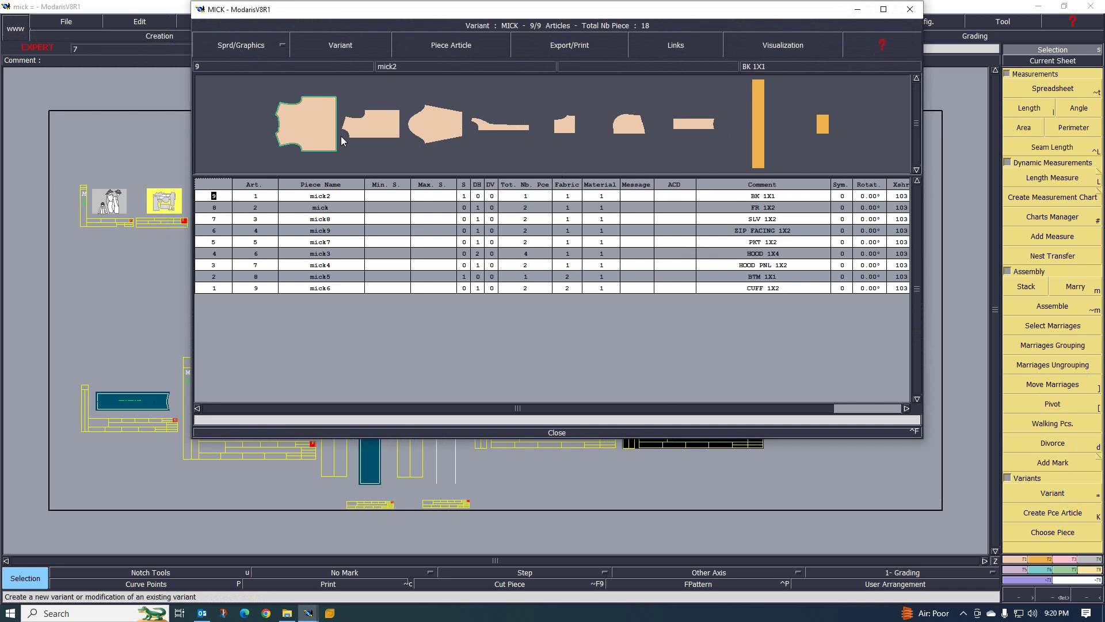
Switch to Outlook and read the fabric type line in the sent mail "RE: consumption formate"
left_click(203, 615)
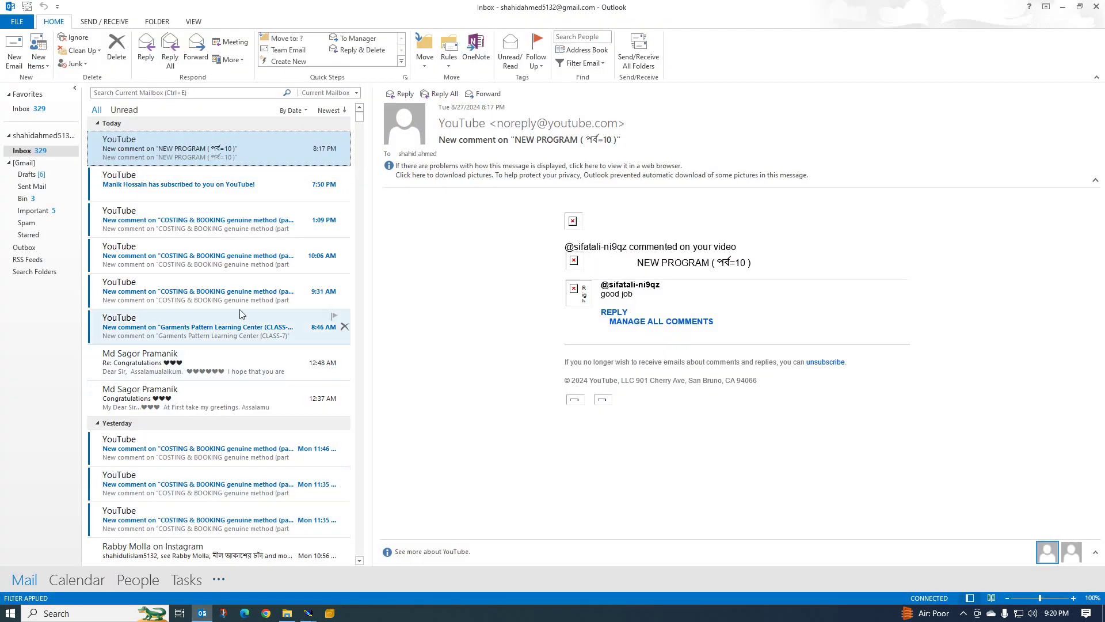
left_click(40, 187)
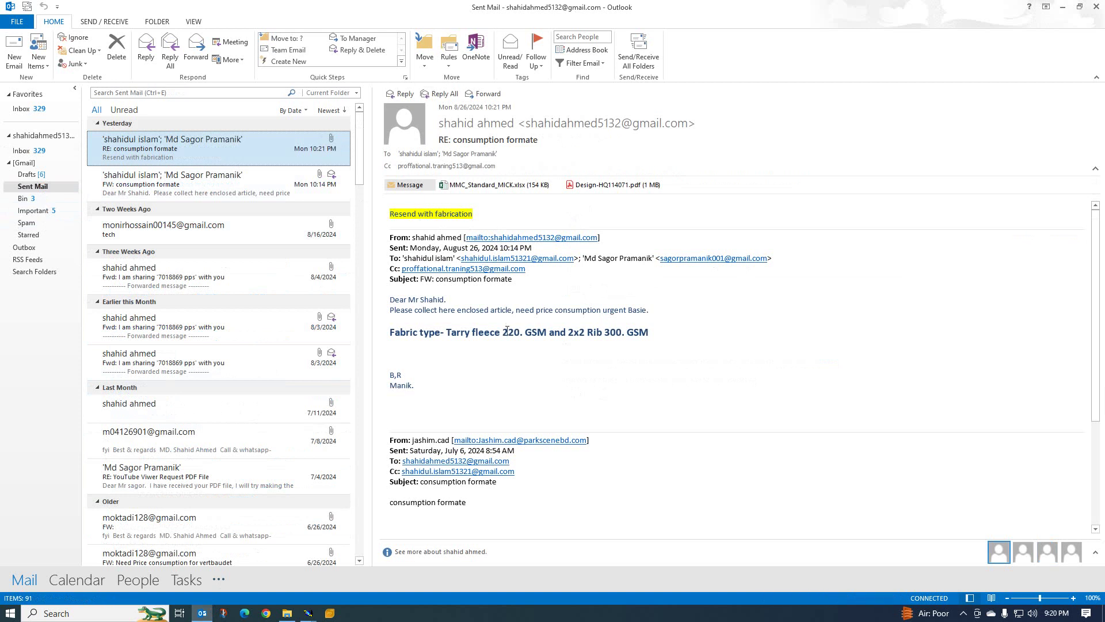
left_click_drag(654, 333, 371, 330)
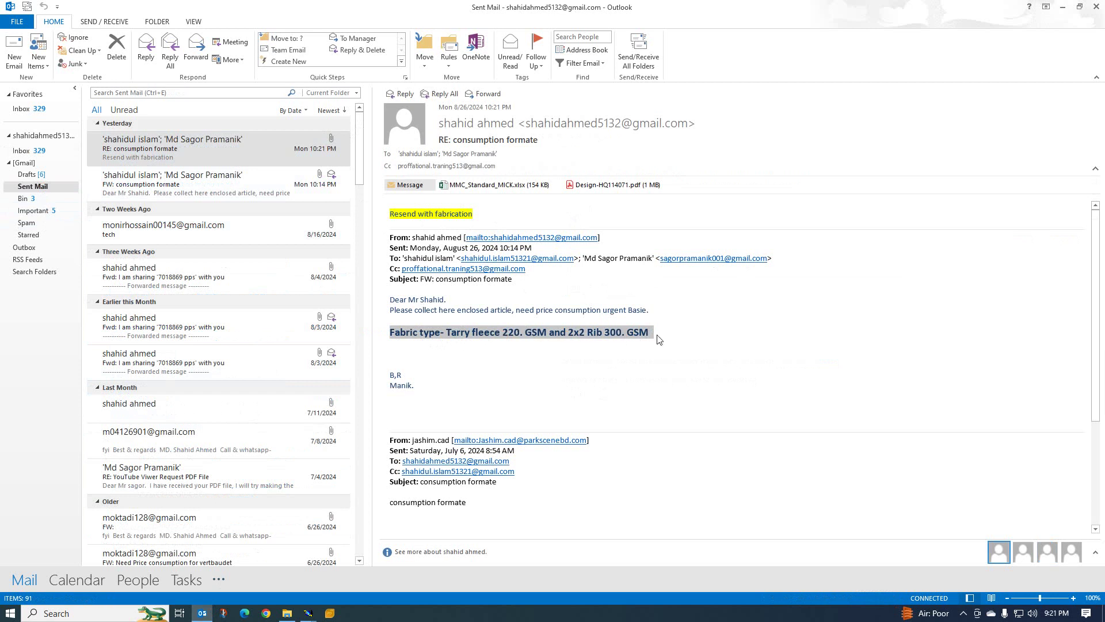
left_click(614, 338)
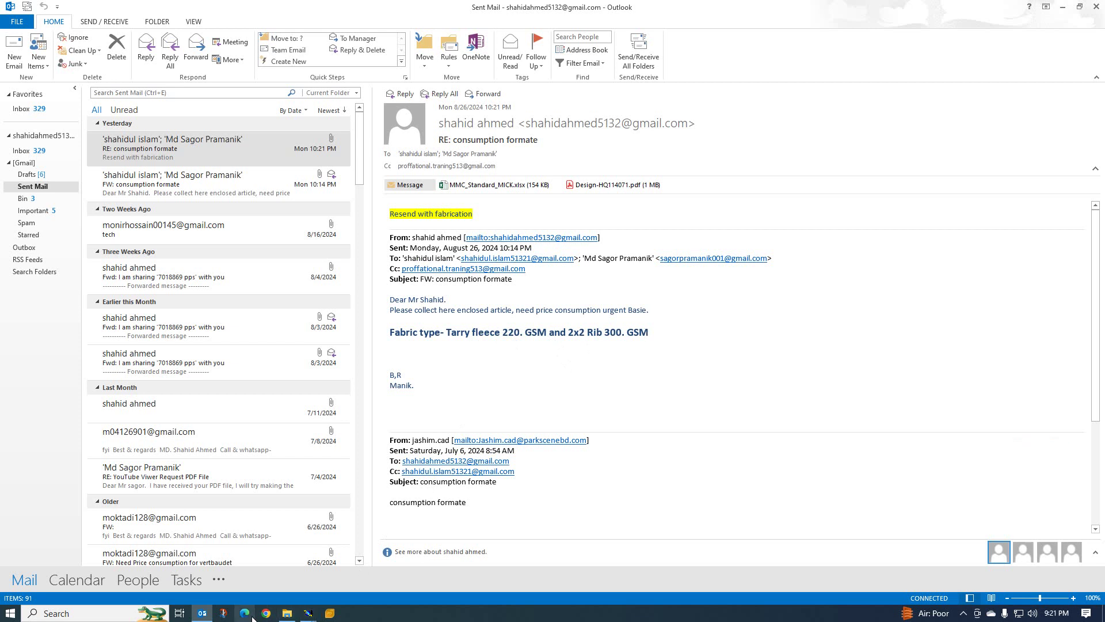
Return to the MICK variant in Modaris, review the fabric assignment of its pieces, close the table and clear the desktop
left_click(309, 613)
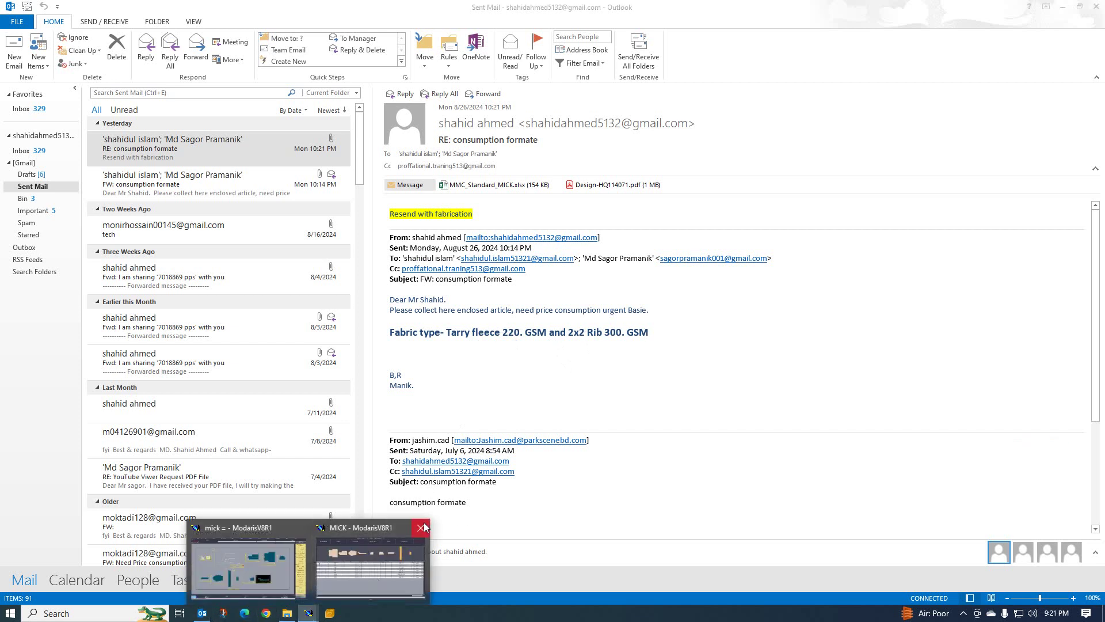
left_click(371, 561)
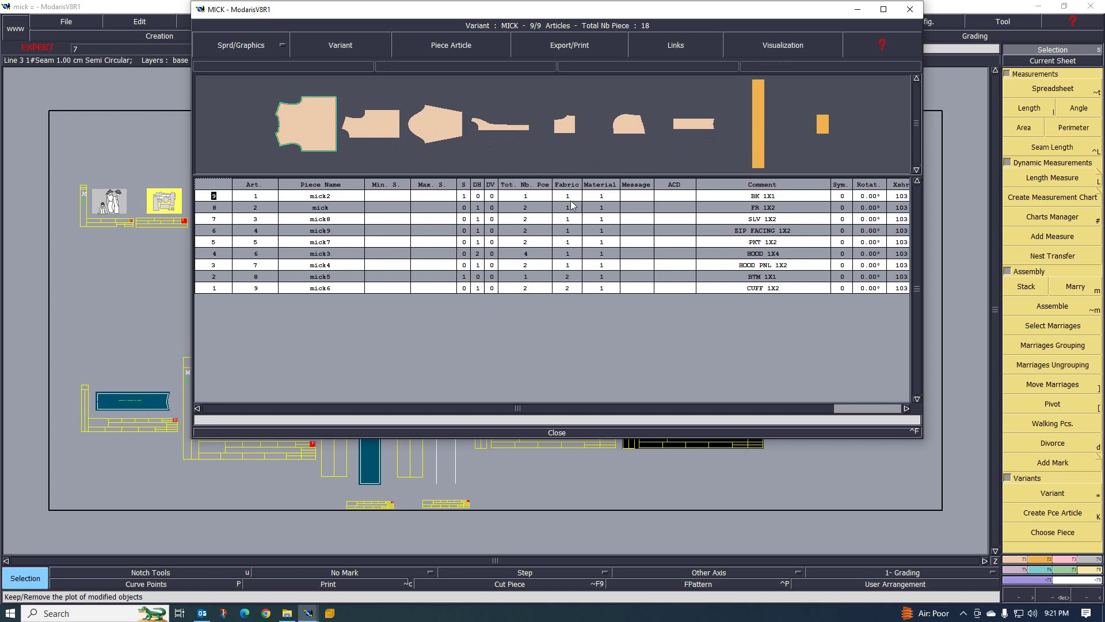
mouse_move(787, 264)
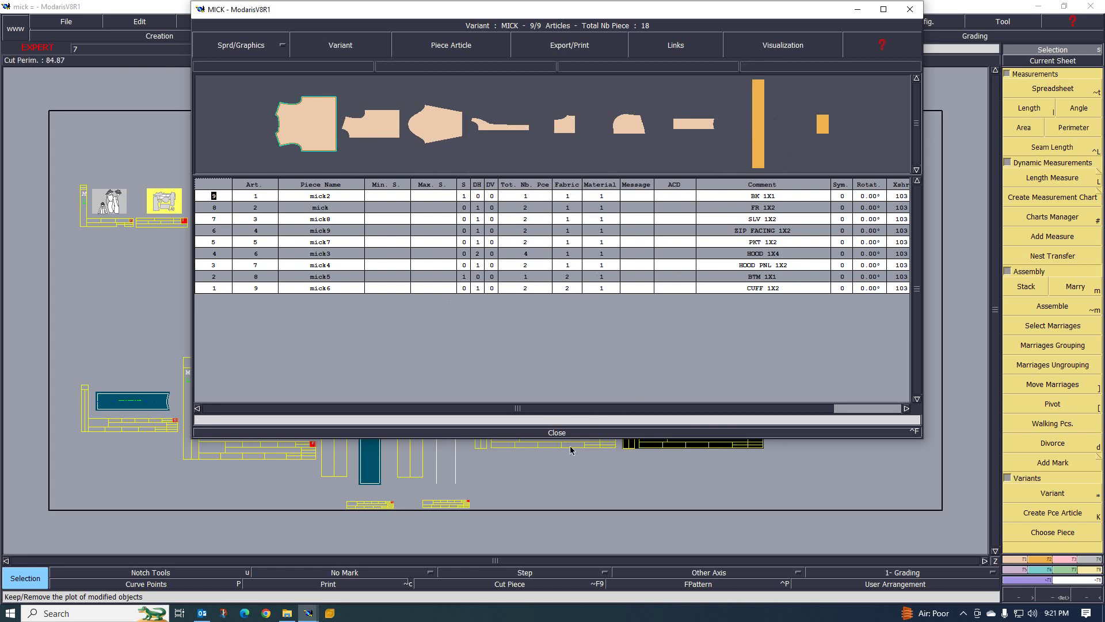
left_click(555, 433)
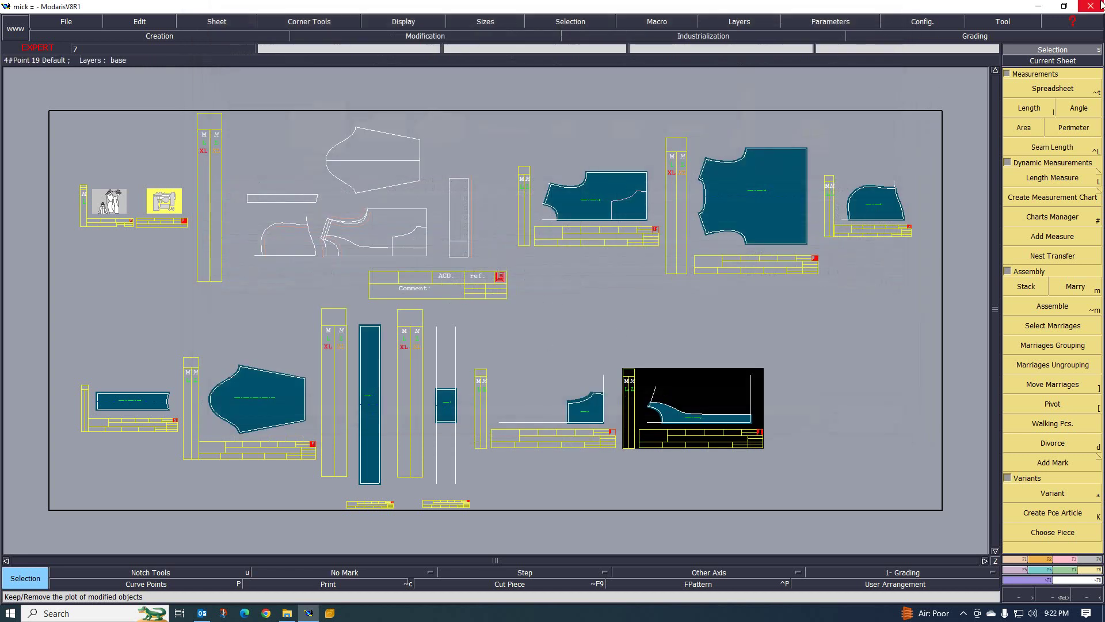
left_click(1038, 6)
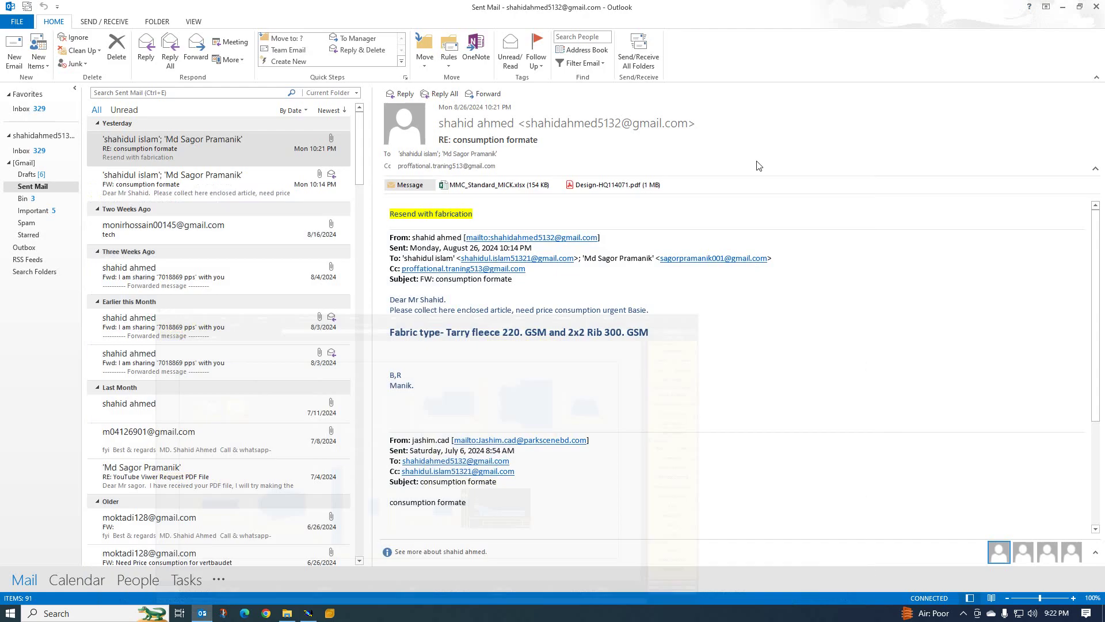
left_click(1063, 7)
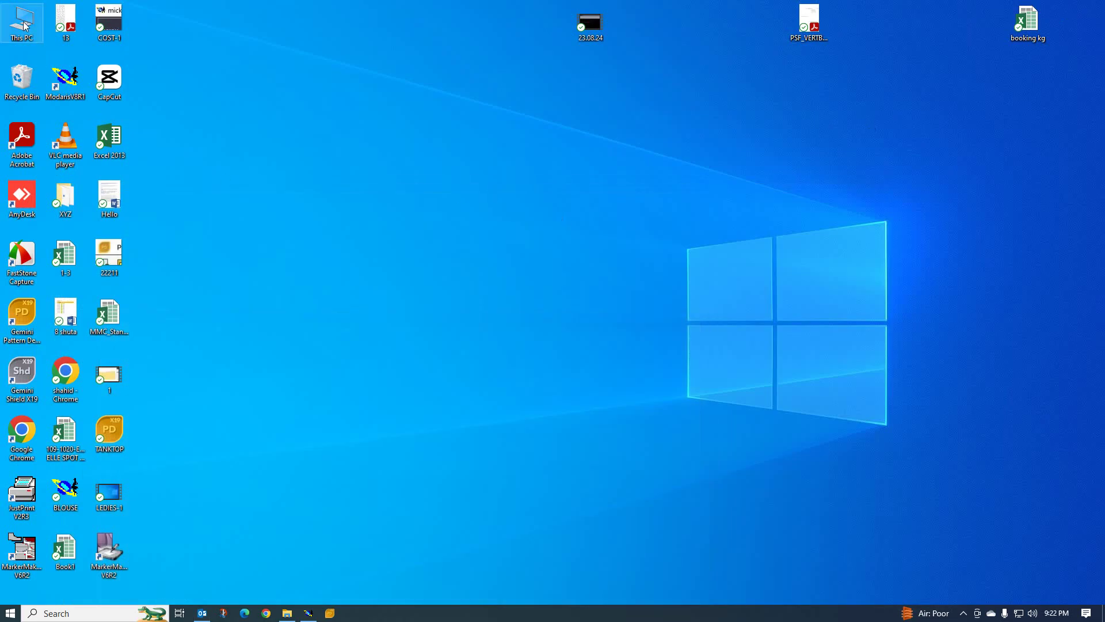
Delete the MICK-4PCS-RIB file from the PDF folder inside NEW PROGRAM in File Explorer
left_click(287, 613)
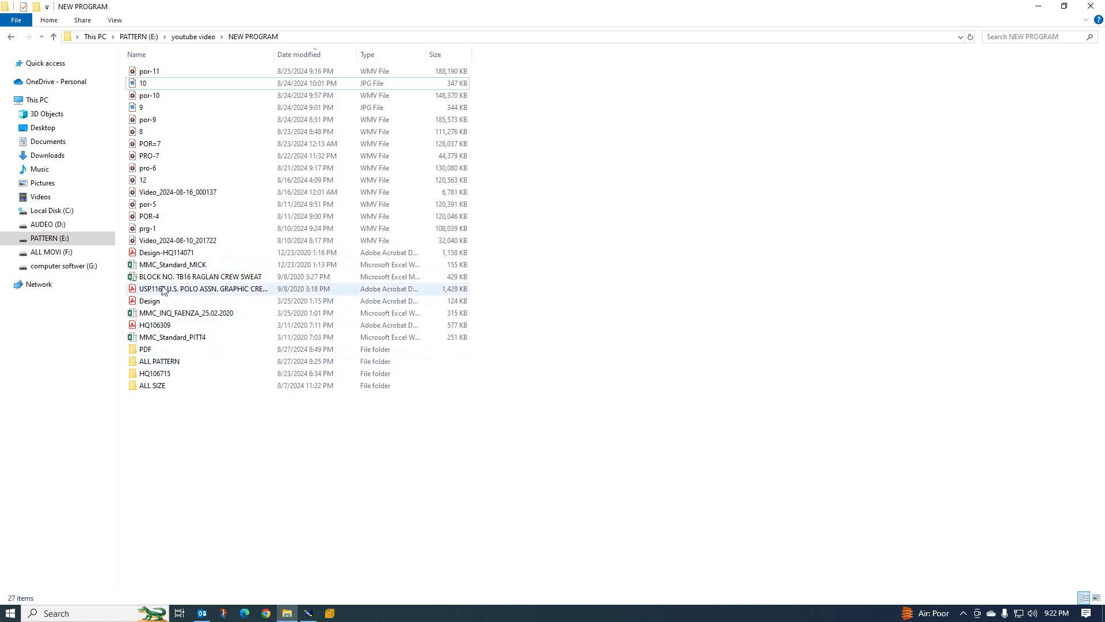
double_click(148, 351)
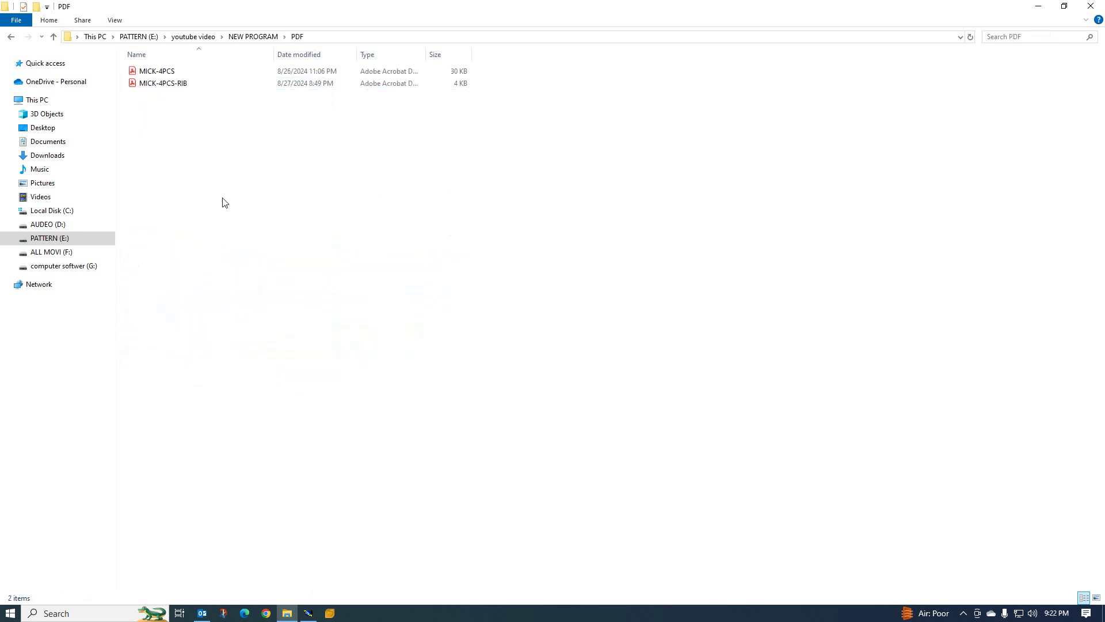
left_click(167, 84)
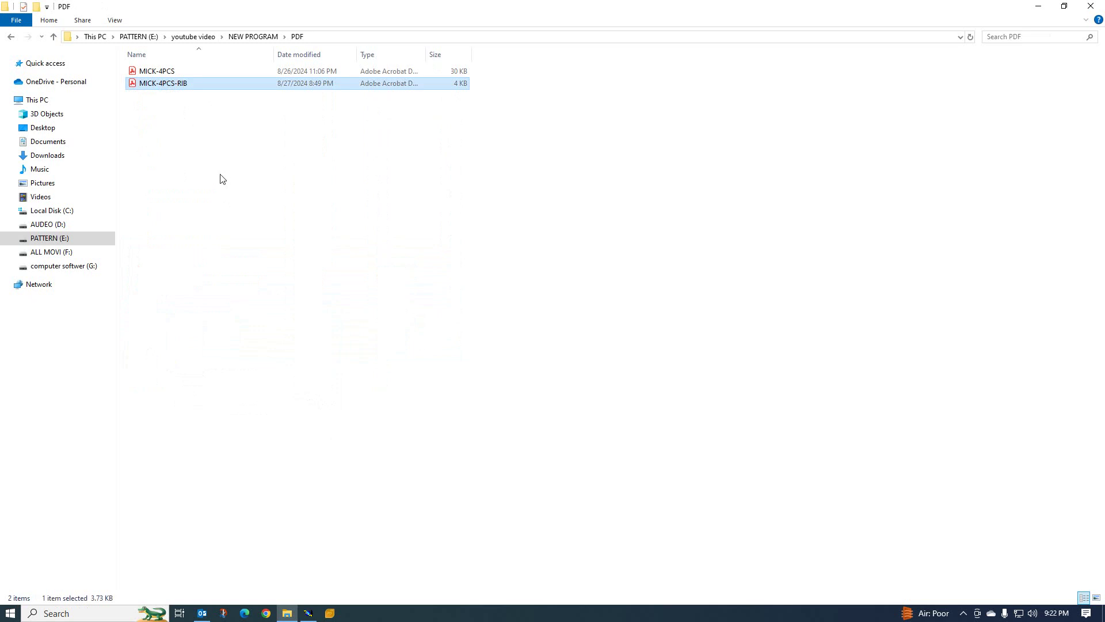
key("Delete")
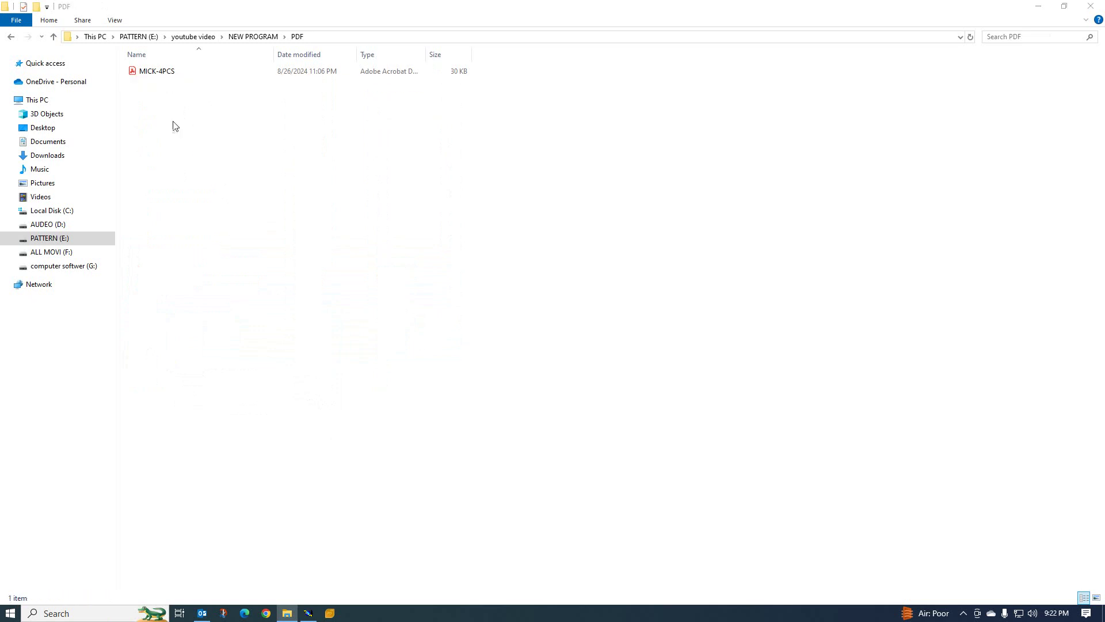
Open MICK-4PCS.pdf in Acrobat, examine the marker layout and its data table, and minimize the open windows
left_click(161, 76)
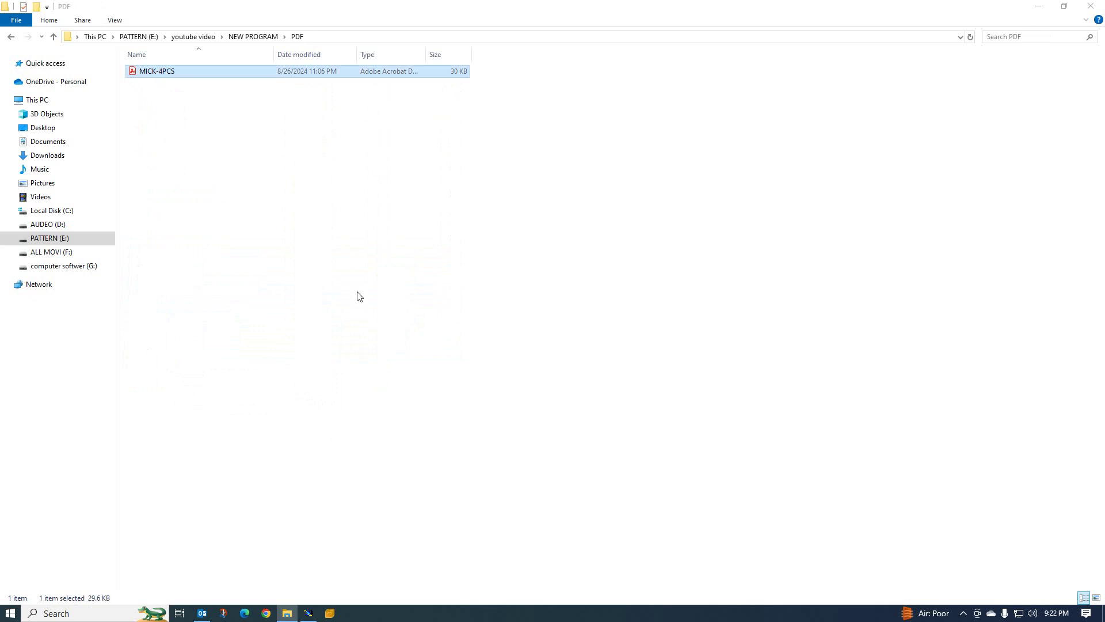
key("Return")
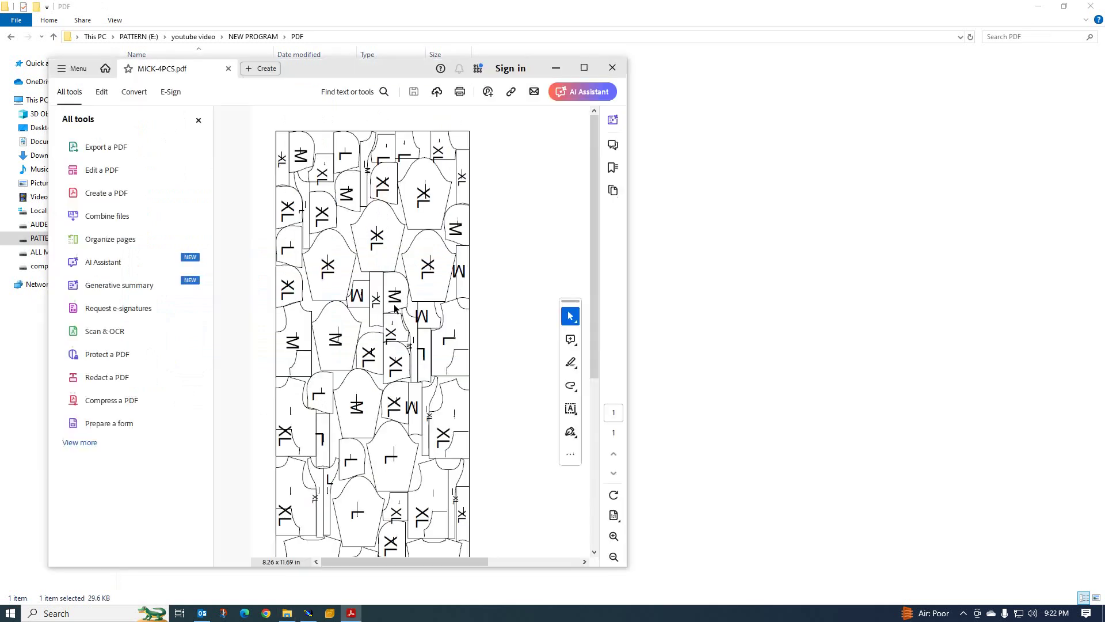
scroll(426, 230, "down", 2)
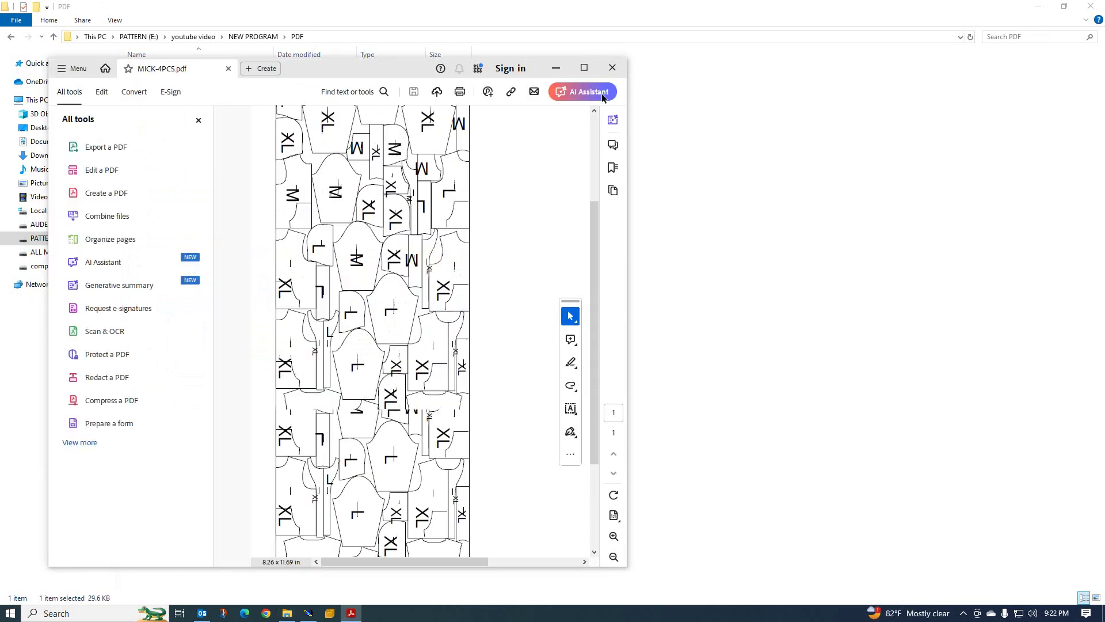
left_click(584, 67)
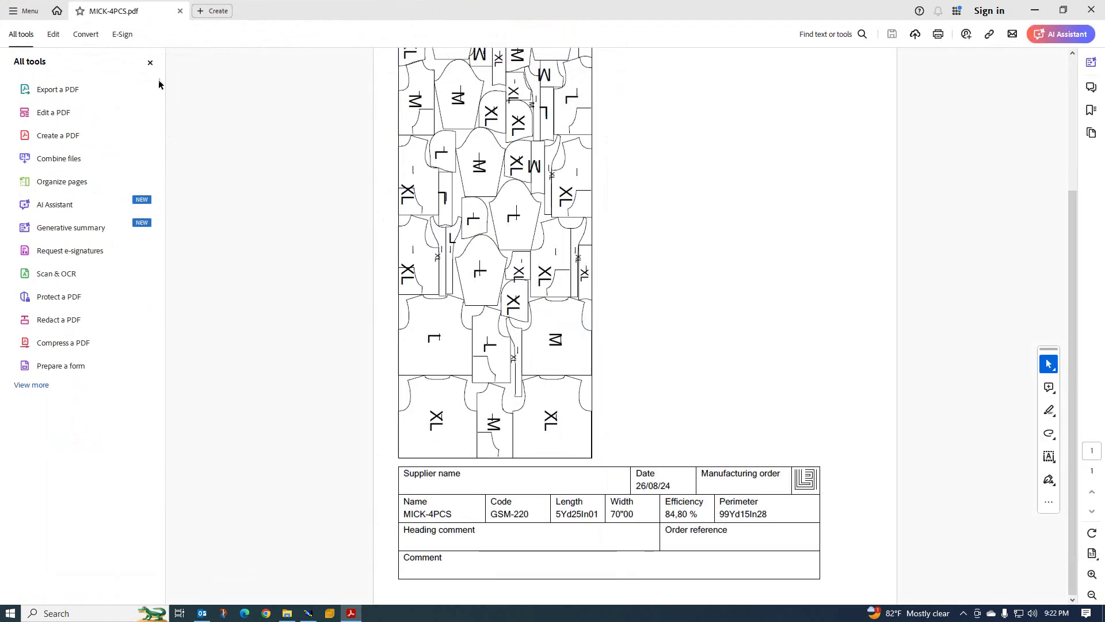
left_click(151, 65)
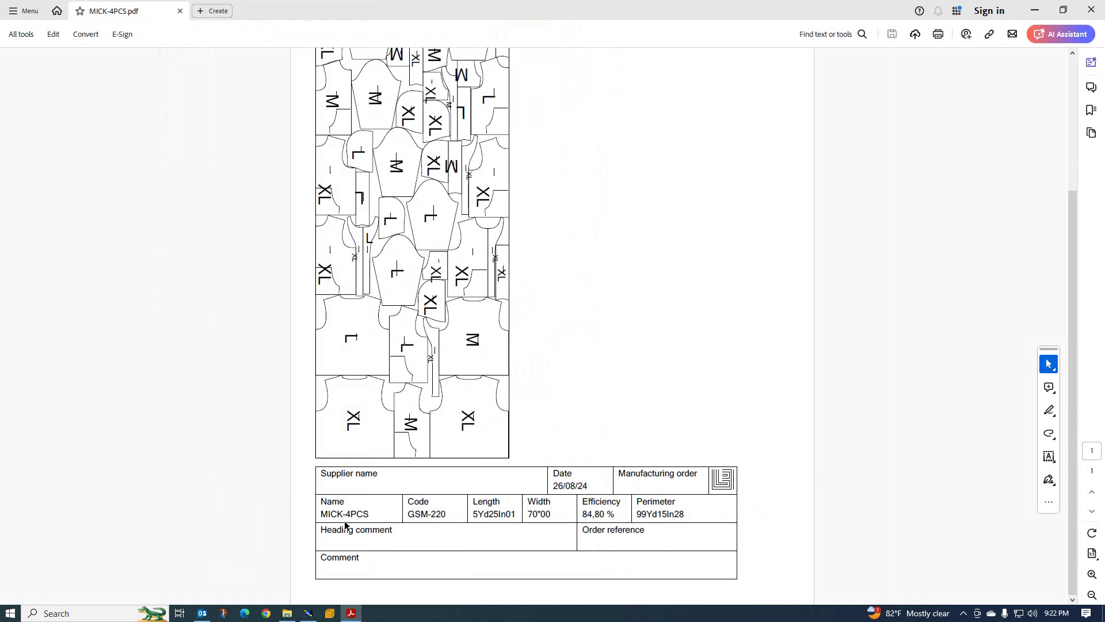
scroll(387, 510, "up", 5)
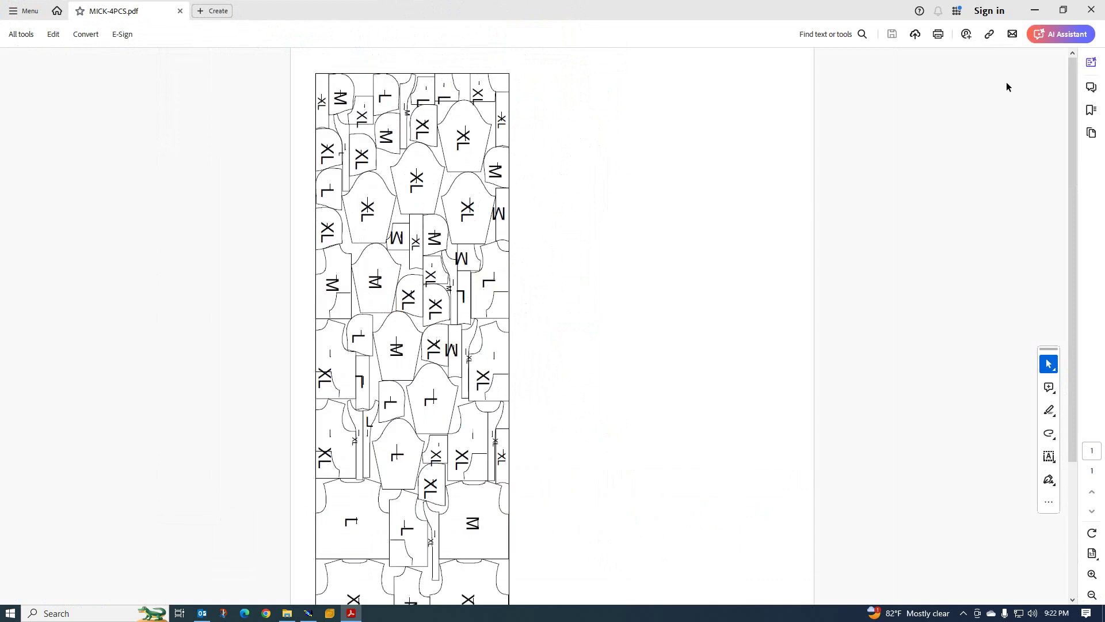
left_click(1036, 10)
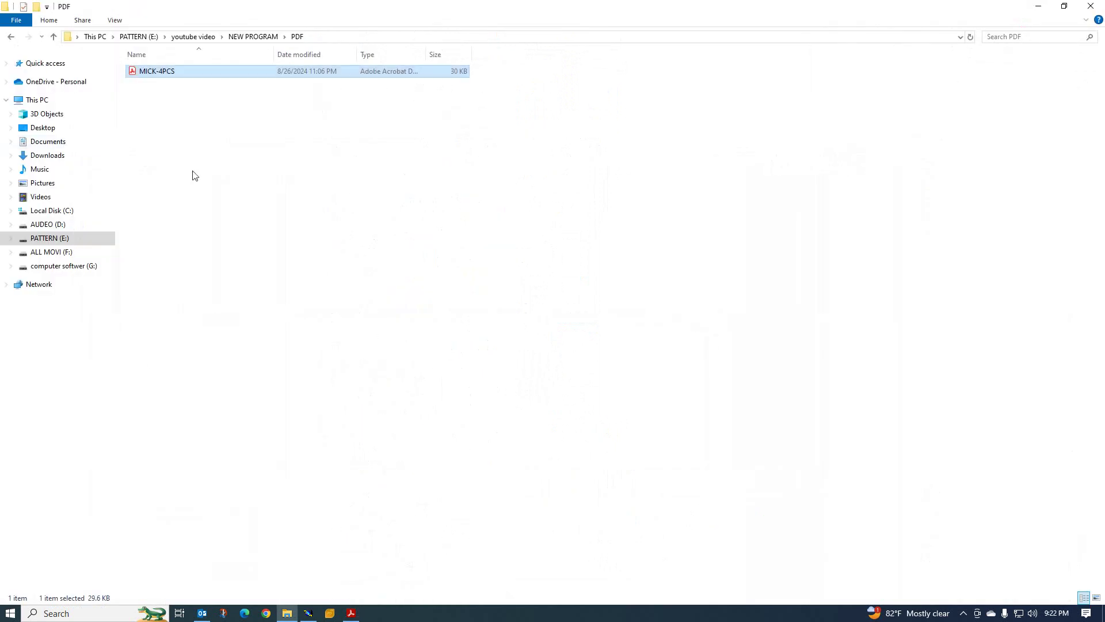
left_click(1039, 7)
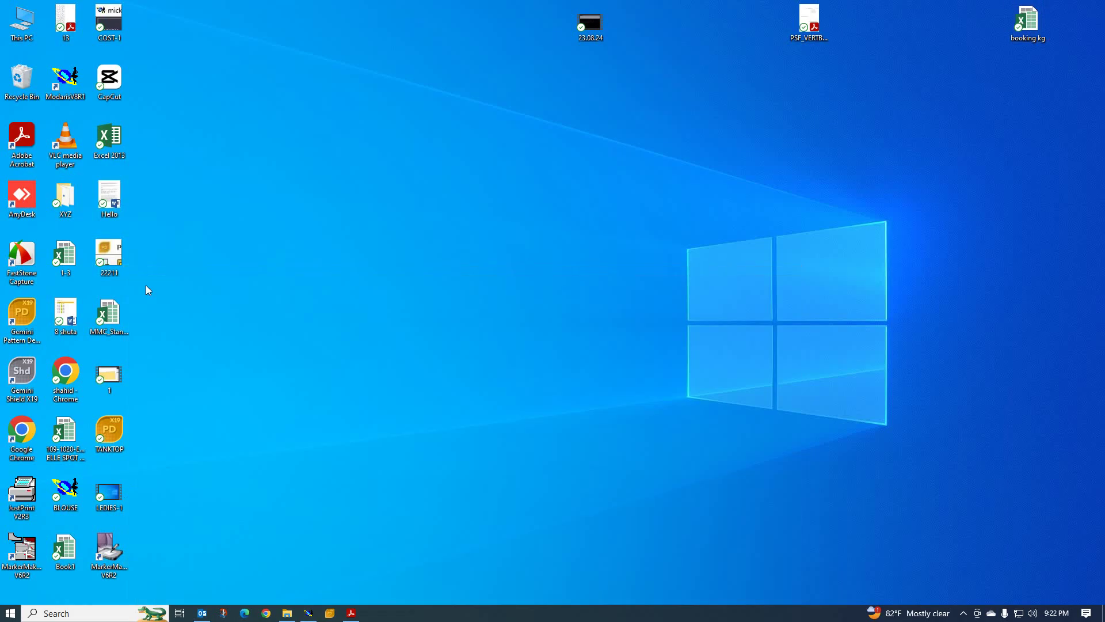
Start MarkerManager from the desktop and display its marker definition form
left_click(109, 550)
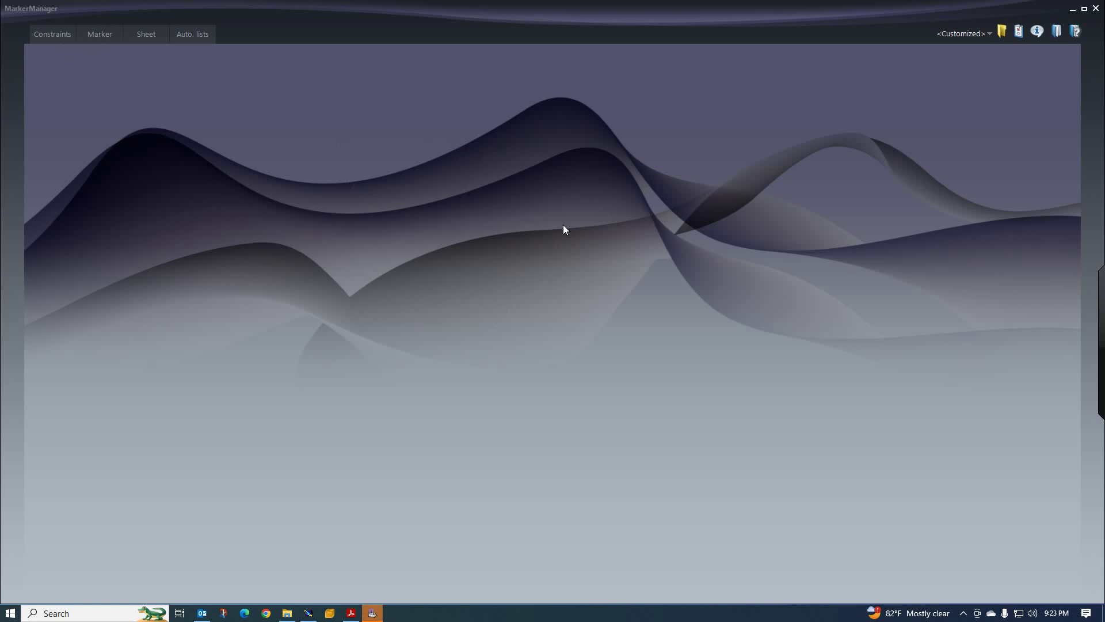
left_click(98, 35)
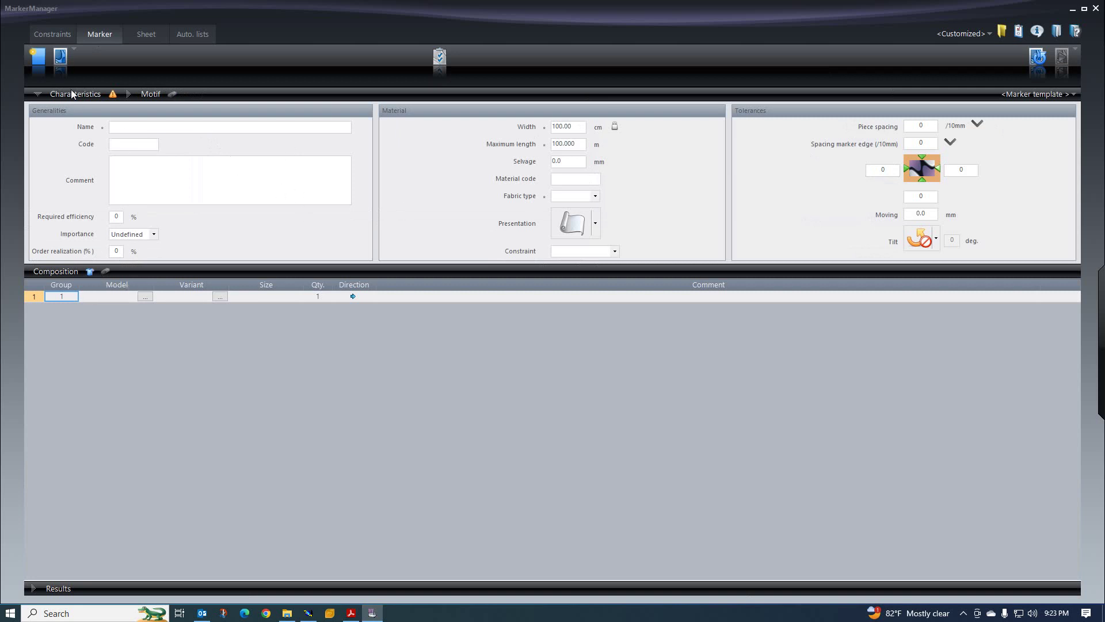
Open the existing marker MICK-4PCS.PLX for editing
left_click(60, 56)
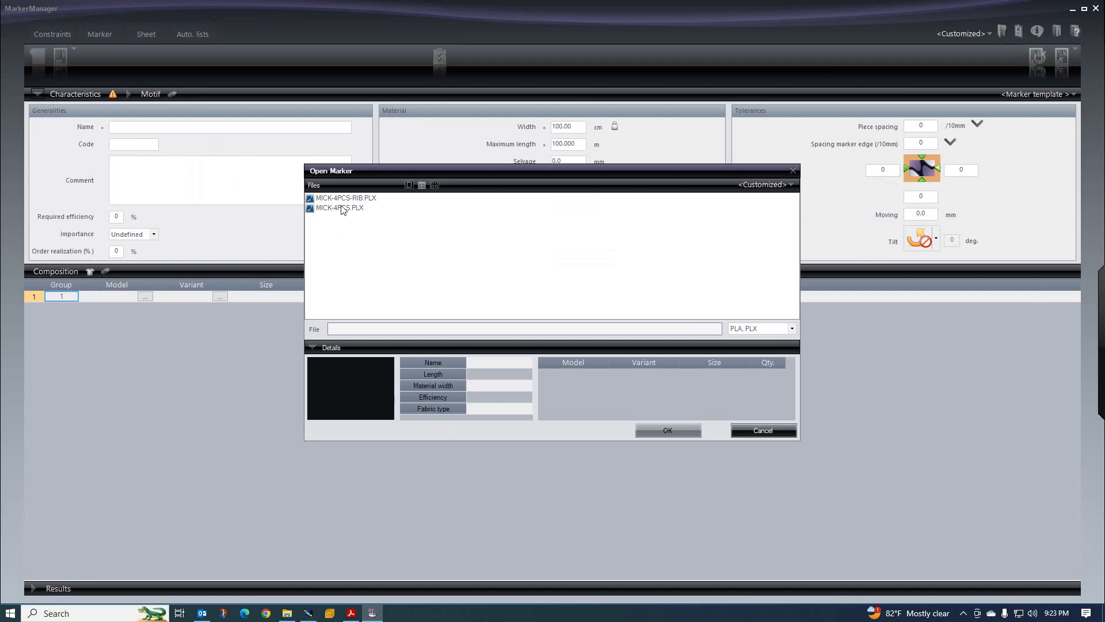
left_click(327, 208)
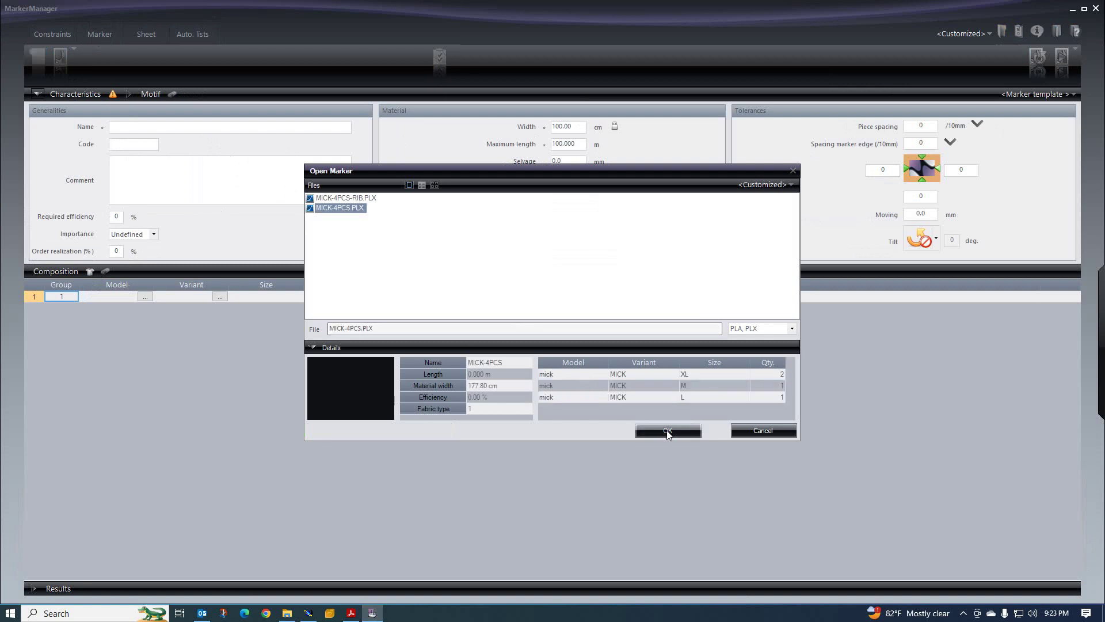
key("Return")
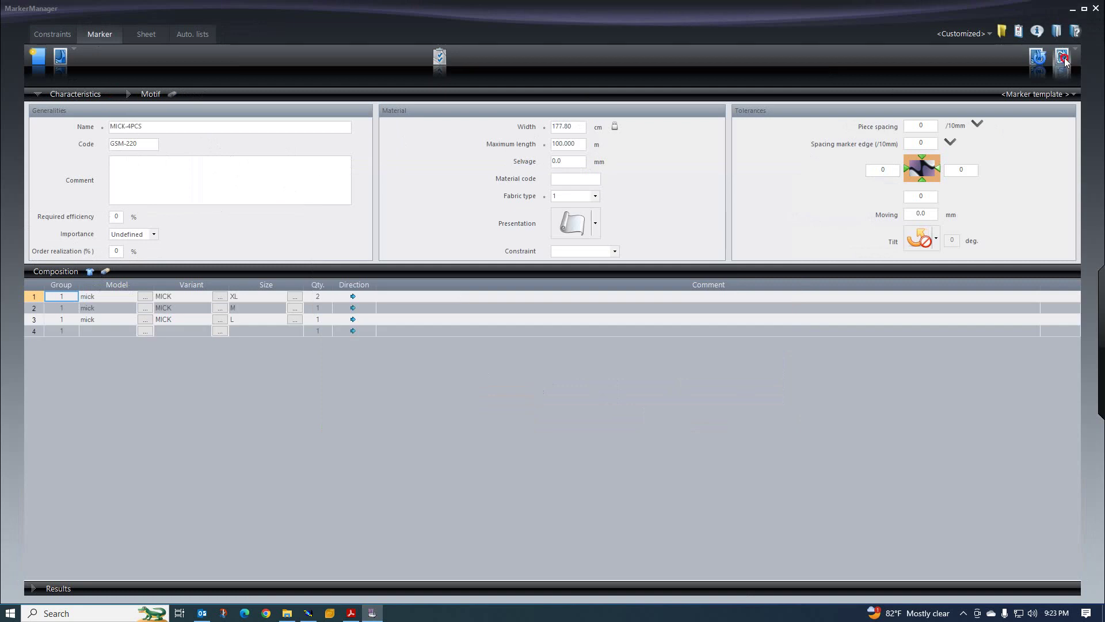
Save the marker and bring it up in MarkerMaking, declining to restore the last MICK-4PCS-RIB work file
left_click(1062, 55)
left_click(541, 337)
left_click(549, 340)
mouse_move(1096, 319)
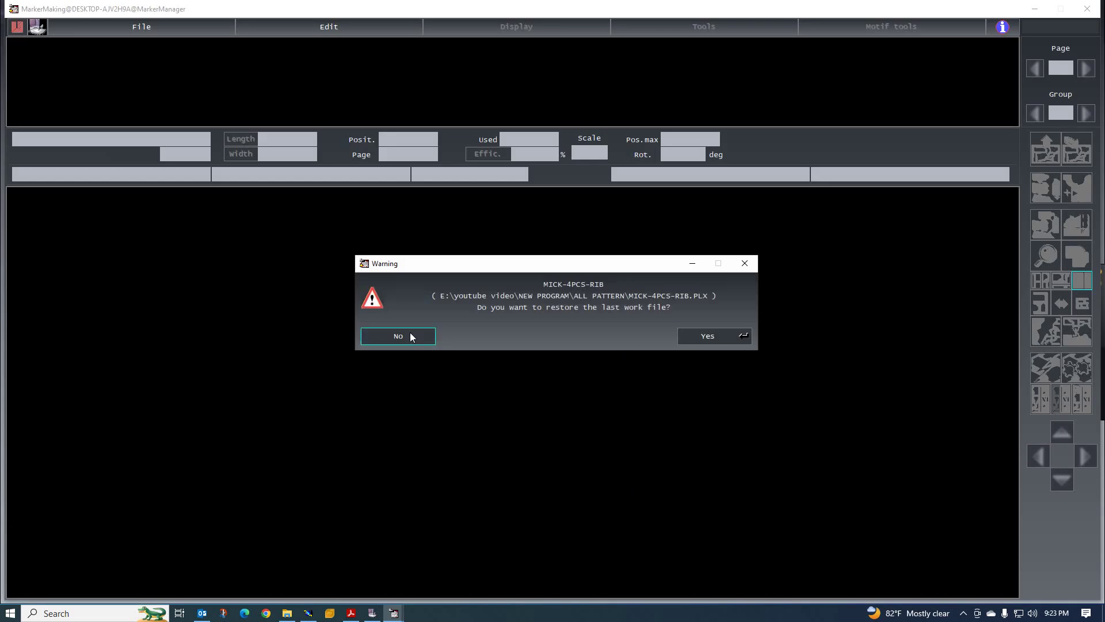
left_click(412, 337)
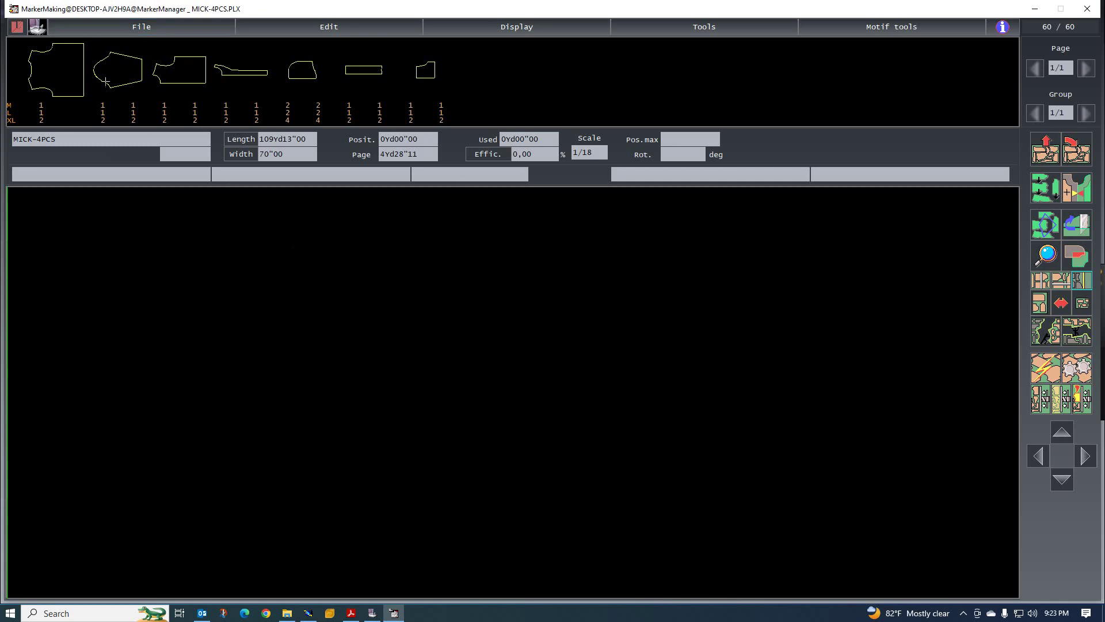
Return to MarkerManager and rename the marker as MICK-4PCS-RIB-
left_click(372, 613)
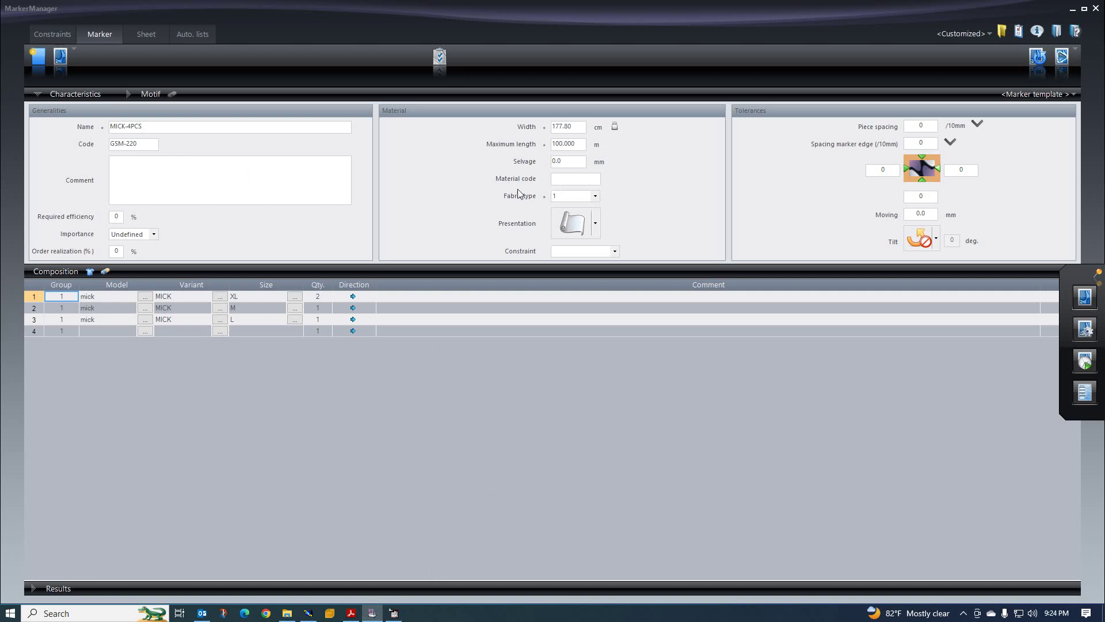
left_click(597, 196)
left_click(146, 126)
type("-rib")
key("BackSpace")
key("BackSpace")
type("RIB-")
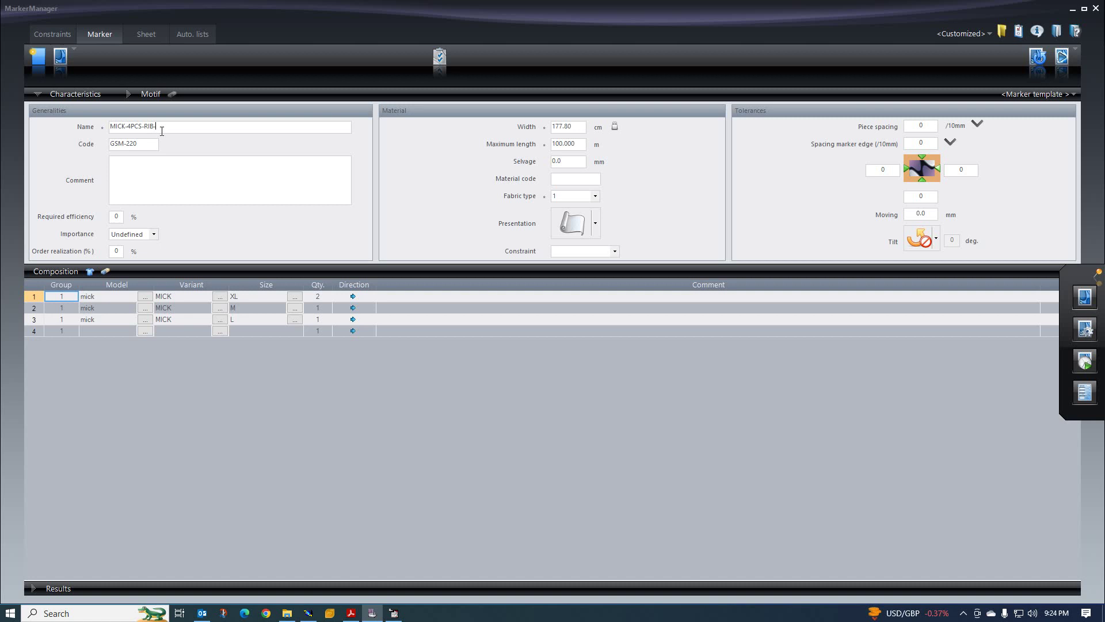
Check the rib fabric weight in the Outlook consumption e-mail and set the marker code to GSM-300
left_click_drag(140, 144, 131, 144)
left_click(203, 613)
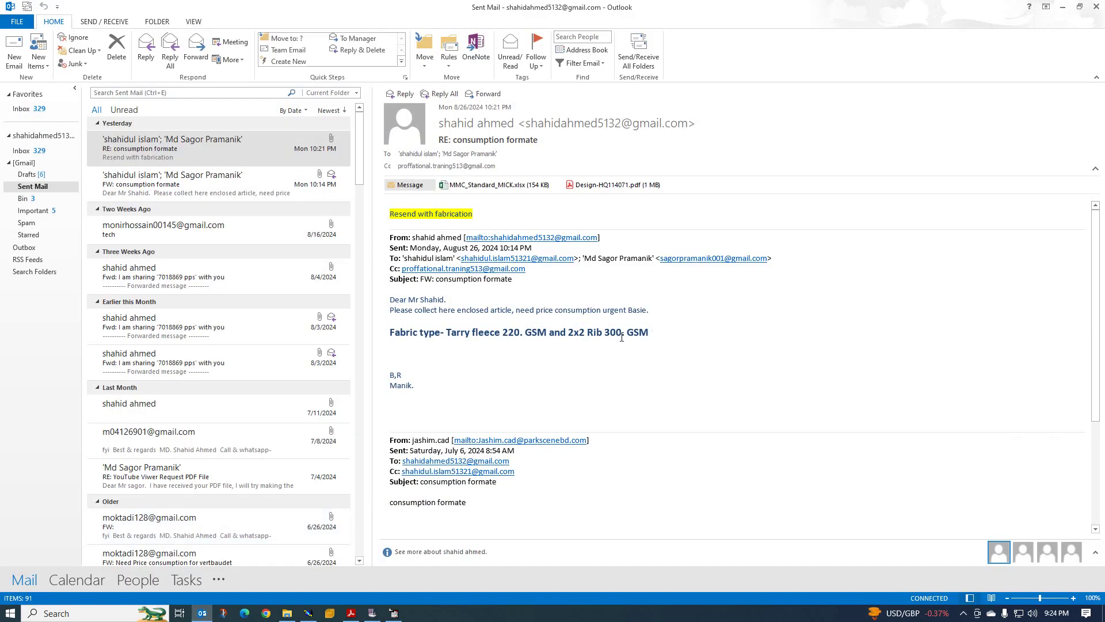
left_click_drag(622, 337, 603, 335)
left_click(1063, 7)
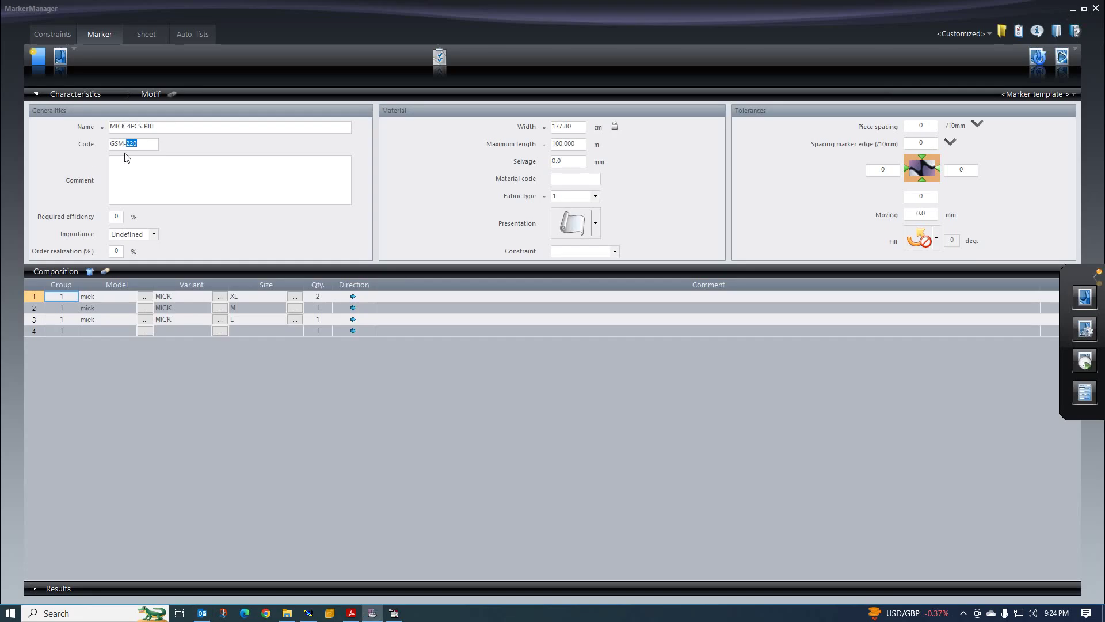
type("300")
Set the rib marker's fabric type to 2, save the marker and switch to MarkerMaking
left_click(597, 198)
left_click(561, 214)
left_click(1061, 57)
left_click(552, 336)
left_click(1085, 297)
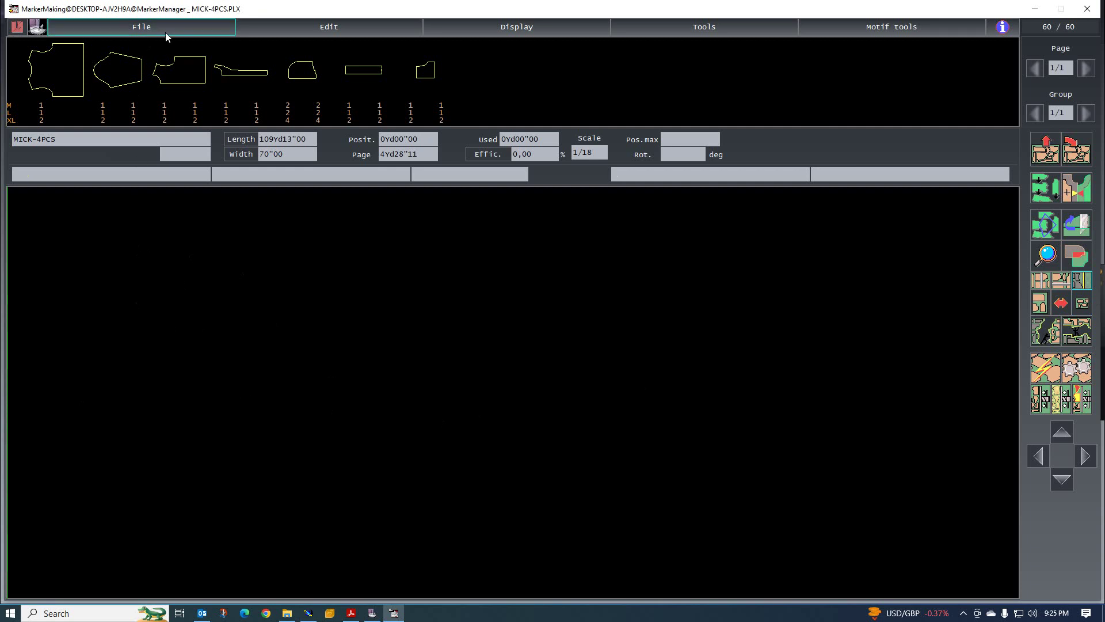
Load the next marker, MICK-4PCS-RIB-, in place of MICK-4PCS
left_click(145, 27)
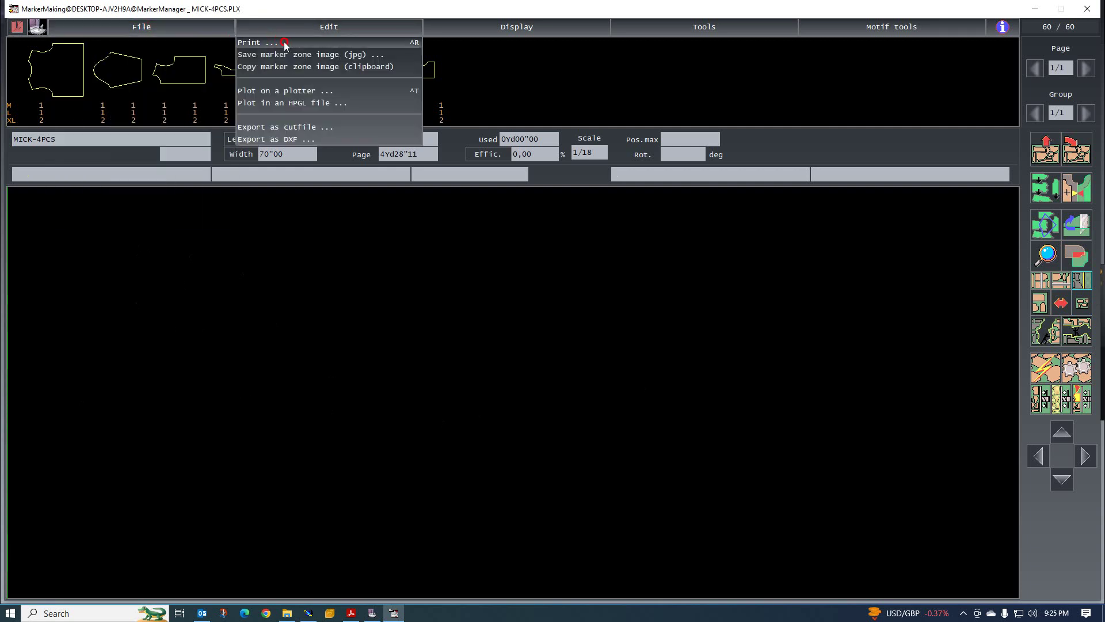
left_click(160, 29)
mouse_move(221, 44)
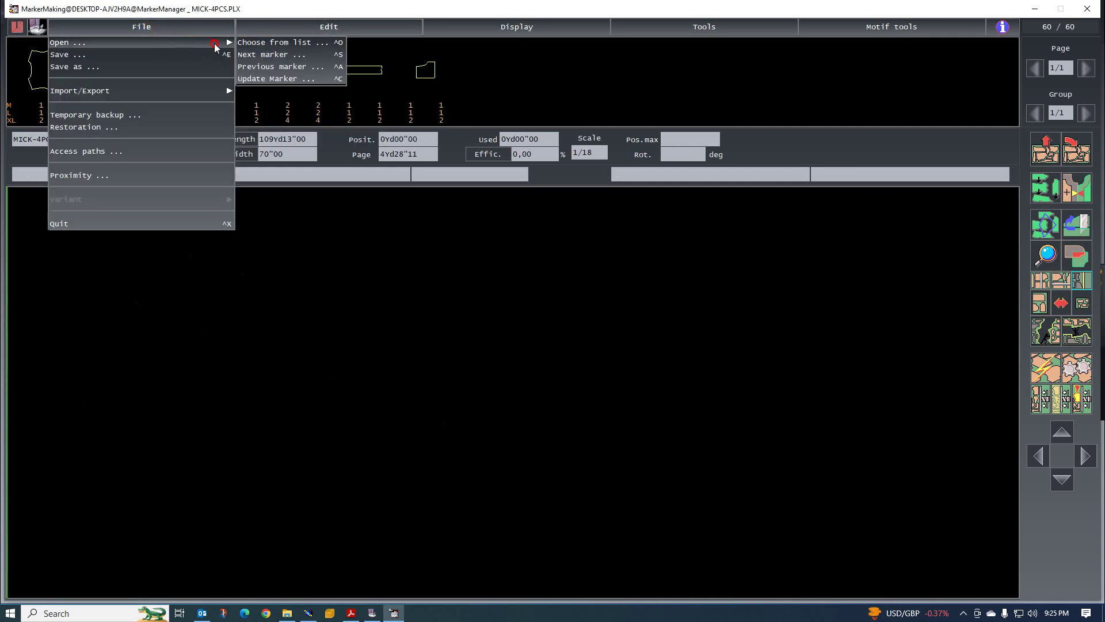
left_click(291, 56)
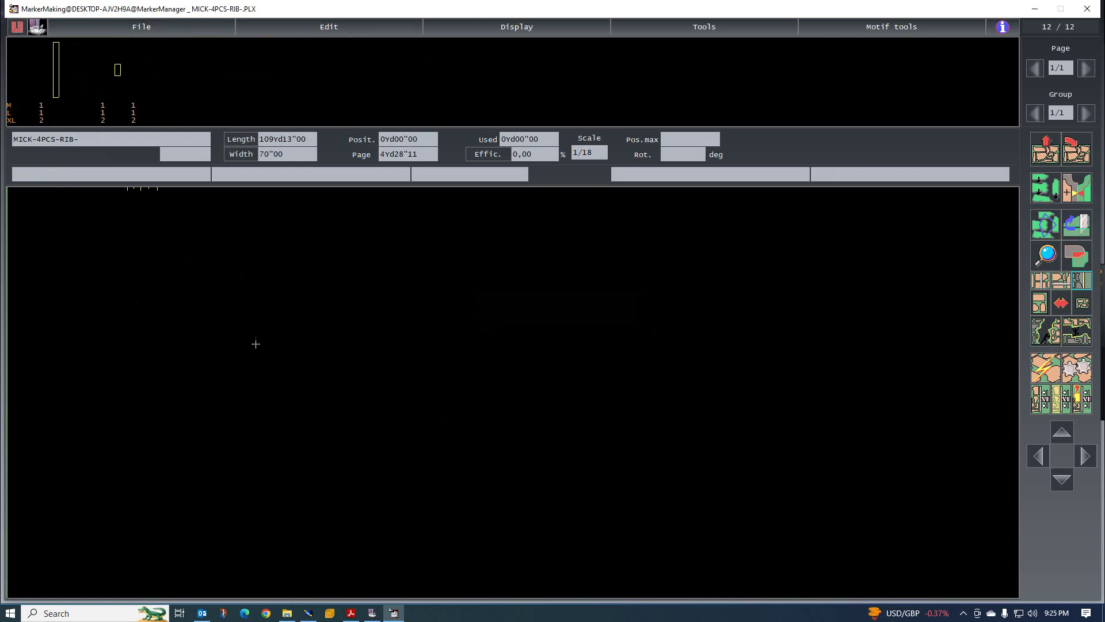
Switch the piece rotation and flip settings to their crossed-out state in the marker generalities and apply them
double_click(289, 319)
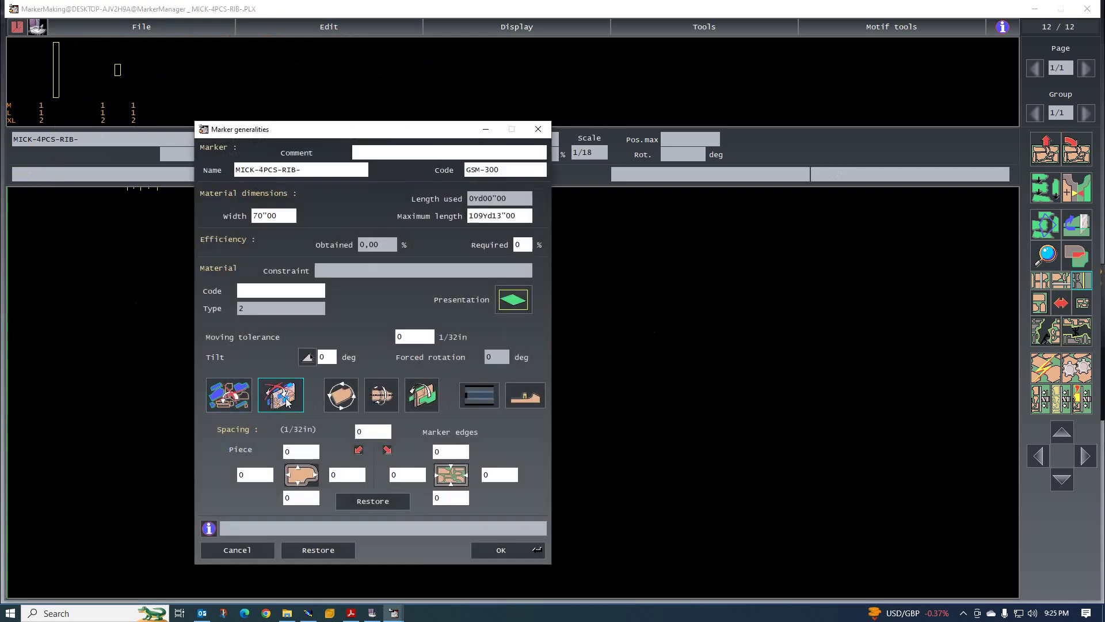
left_click(342, 395)
left_click(382, 395)
left_click(487, 479)
left_click(511, 550)
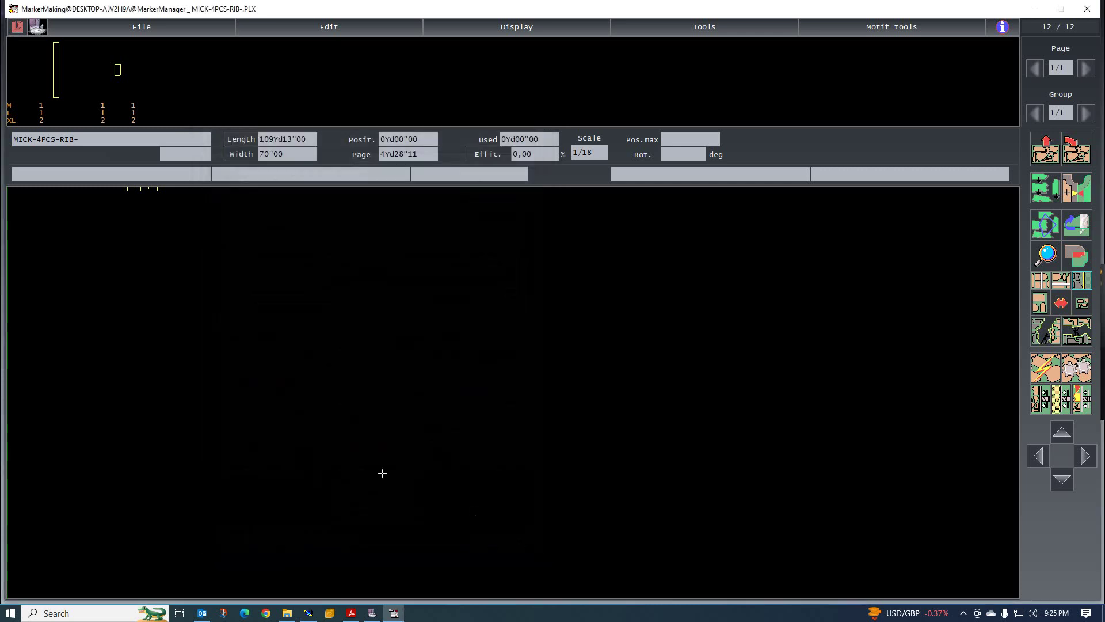
Place all the rib pieces with automatic nesting and review the marker generalities without changing them
left_click(1078, 371)
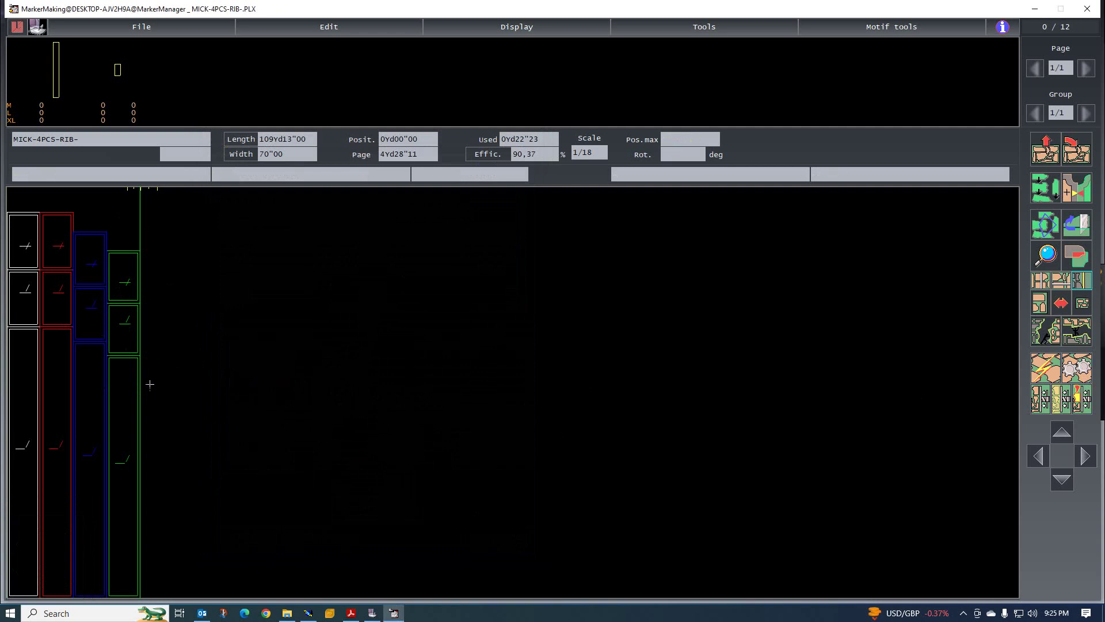
double_click(264, 331)
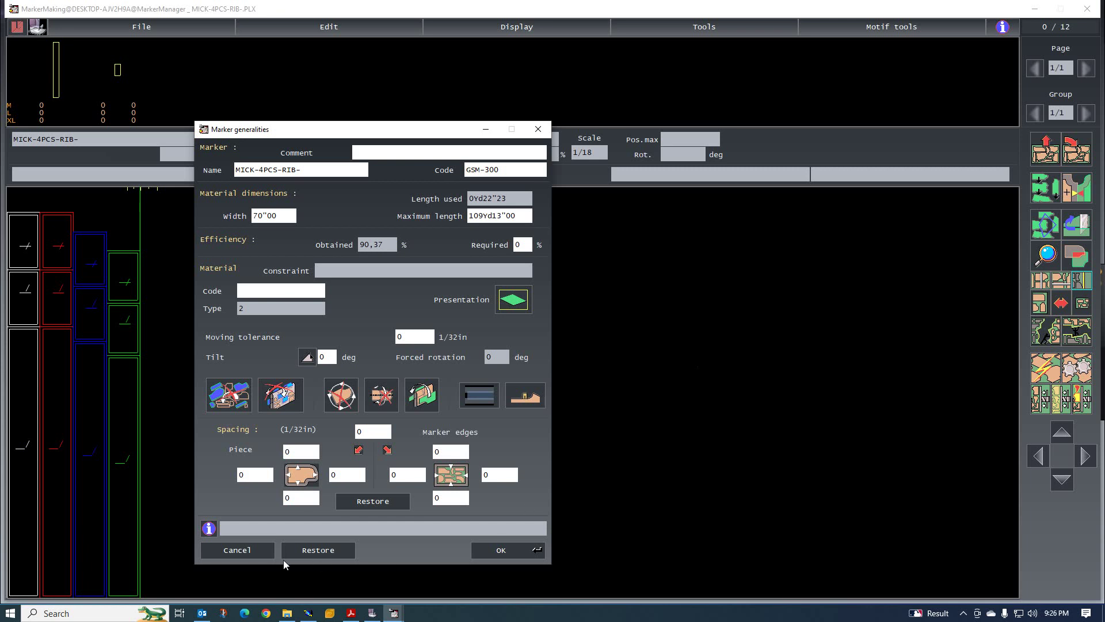
left_click(247, 554)
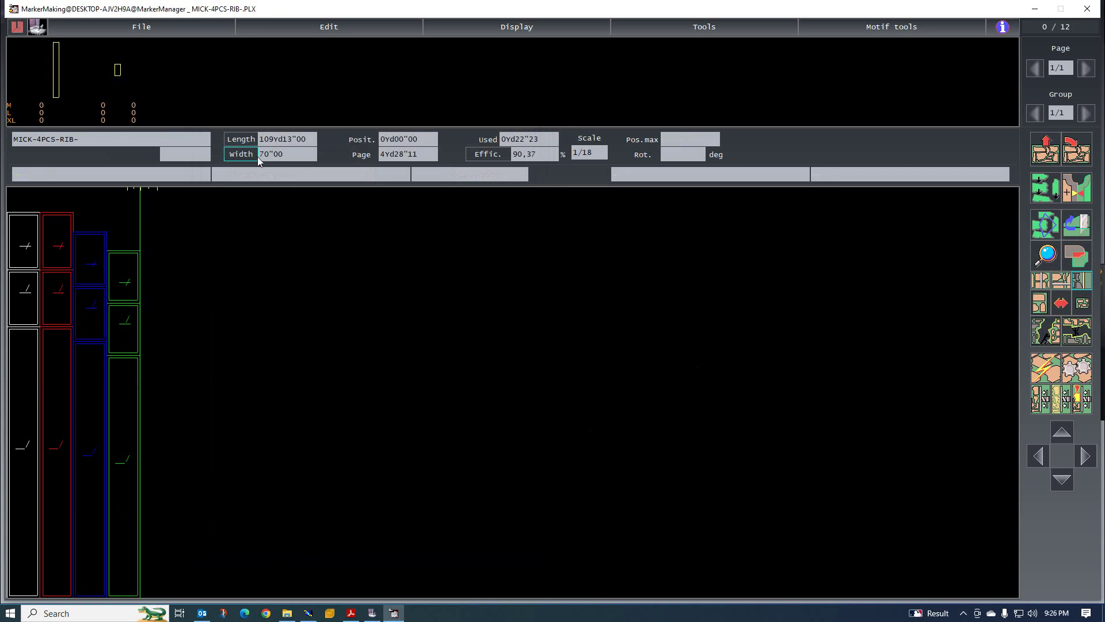
Switch to Modaris and open the measurement spreadsheet beside the BTM 1X1 rib piece with all its sizes shown
mouse_move(73, 337)
left_click(308, 613)
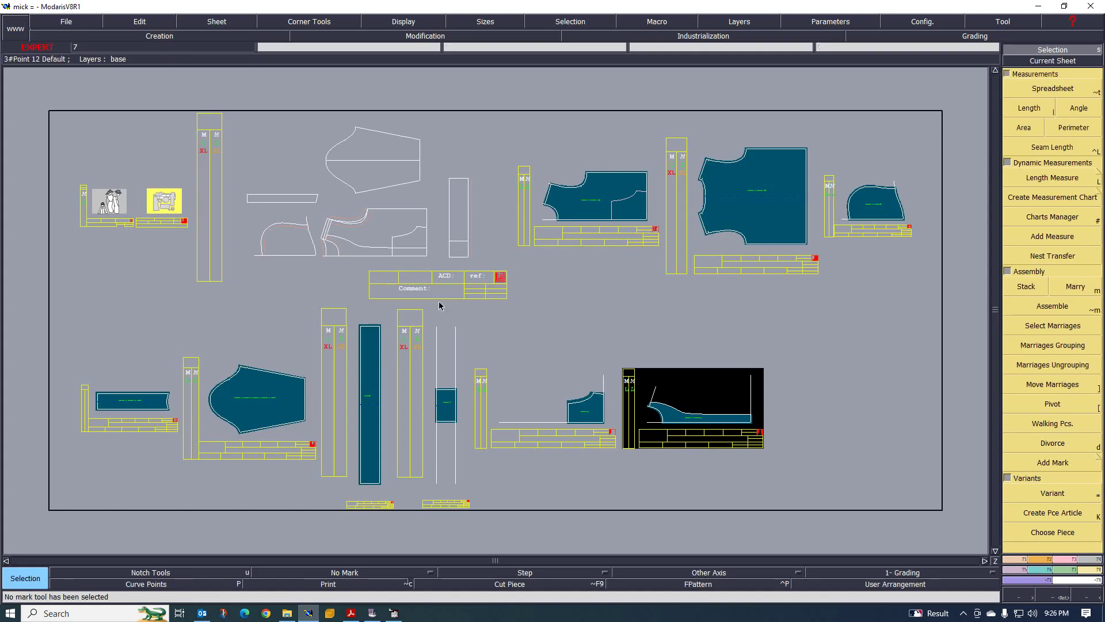
scroll(321, 395, "up", 3)
scroll(405, 350, "down", 3)
scroll(435, 337, "up", 2)
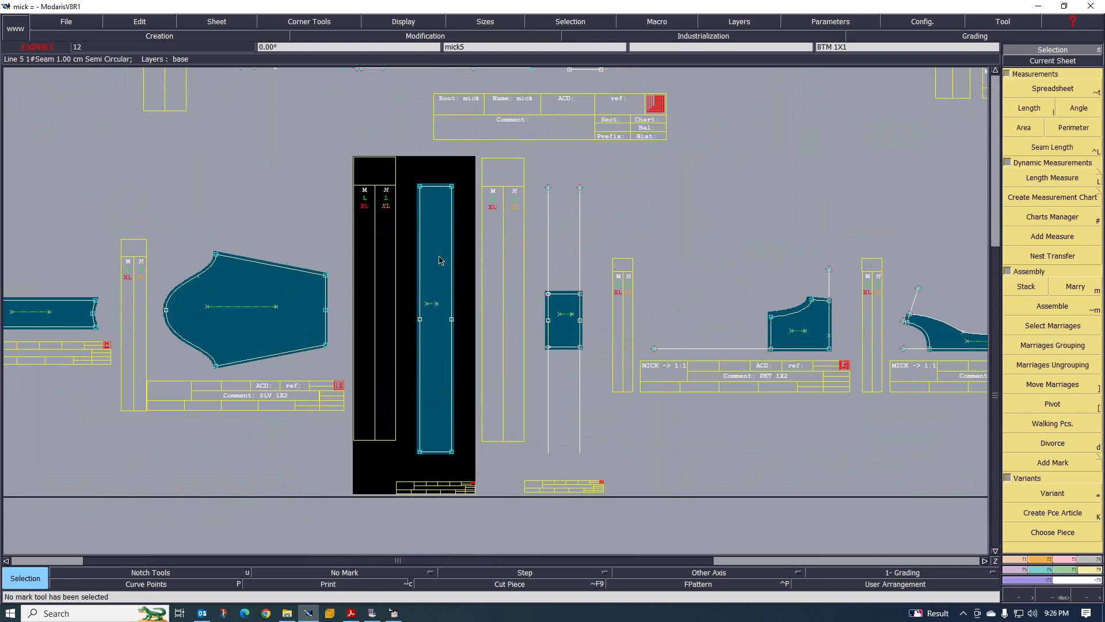
key("space")
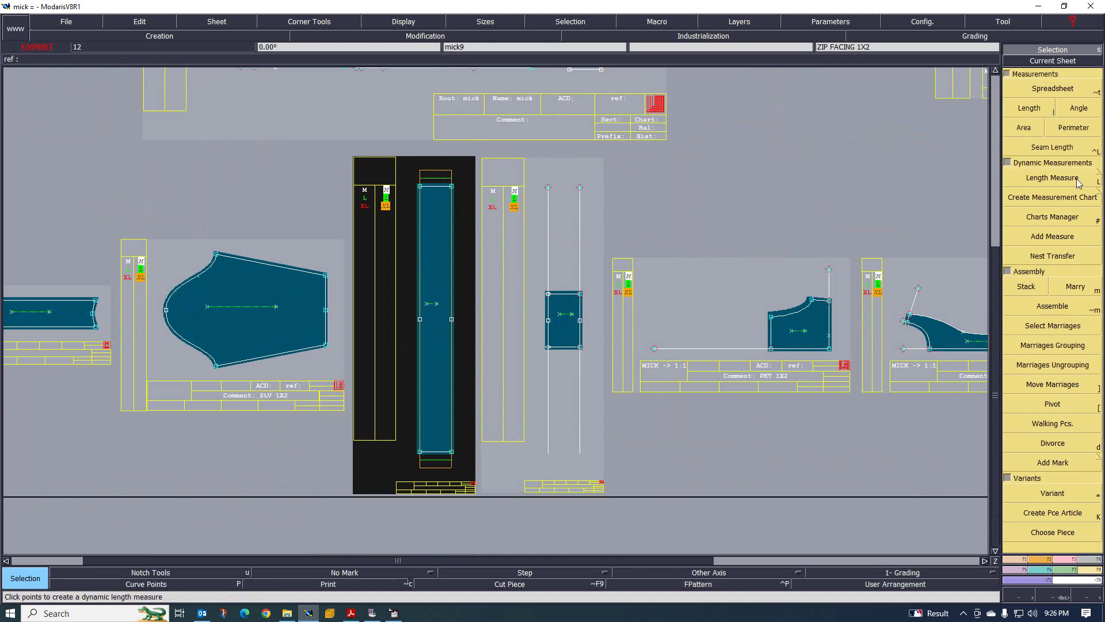
left_click(1052, 89)
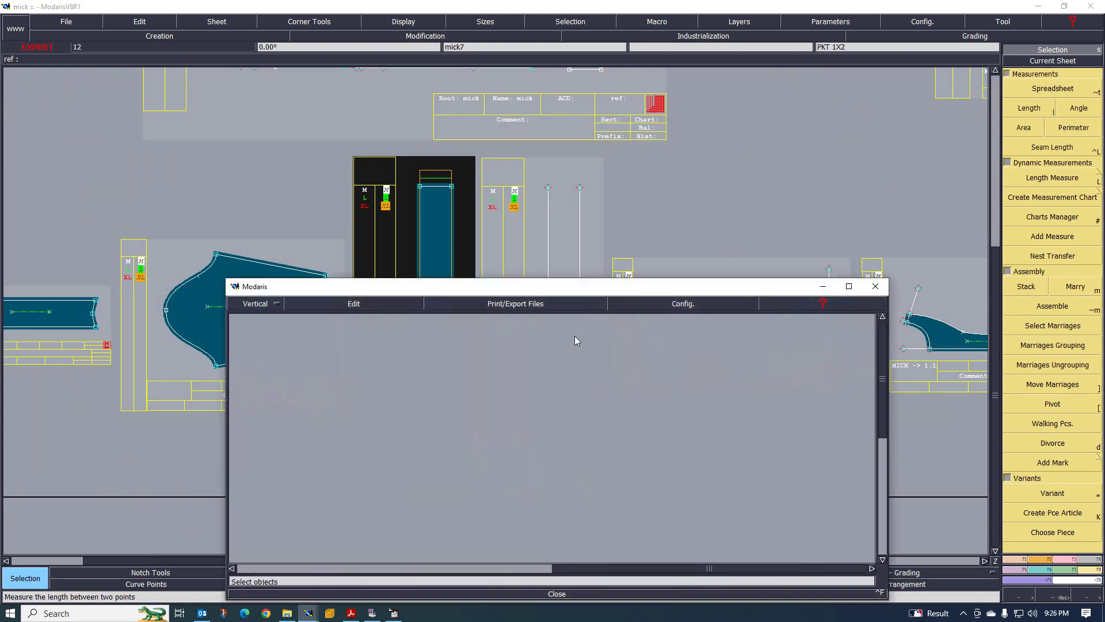
left_click_drag(580, 291, 381, 408)
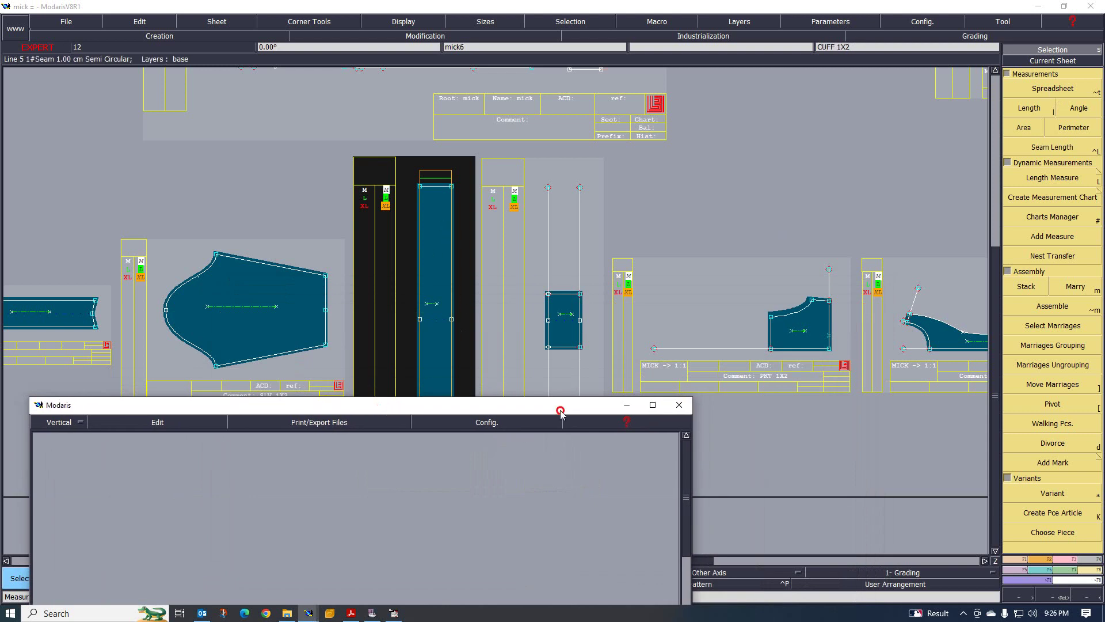
left_click_drag(561, 408, 1031, 211)
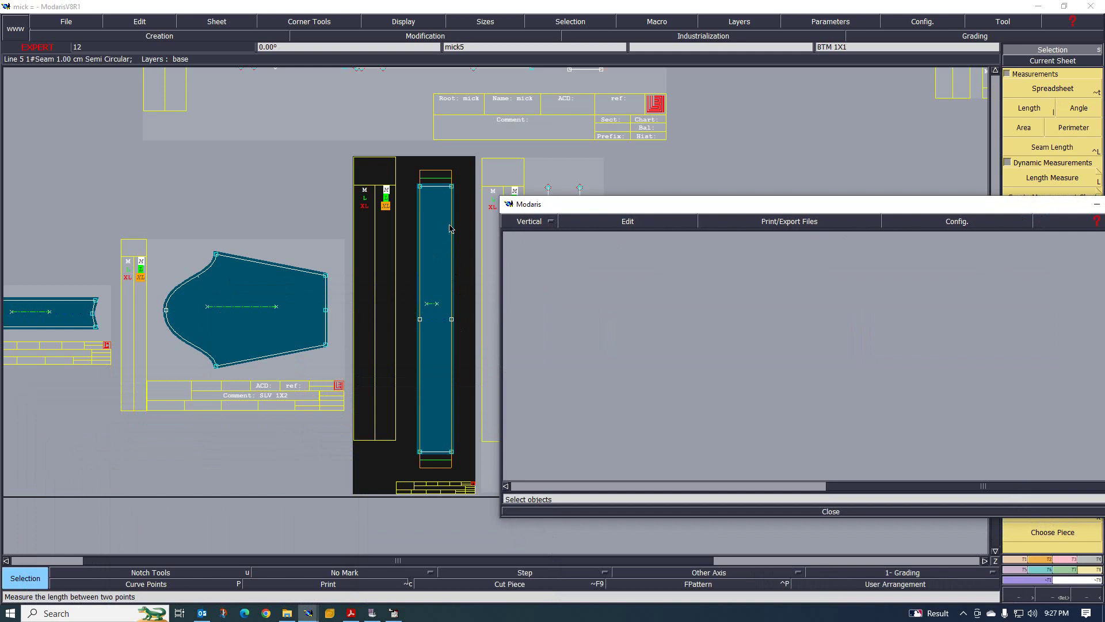
Measure the length of the BTM 1X1 piece's long edge for sizes M, L and XL
left_click(742, 159)
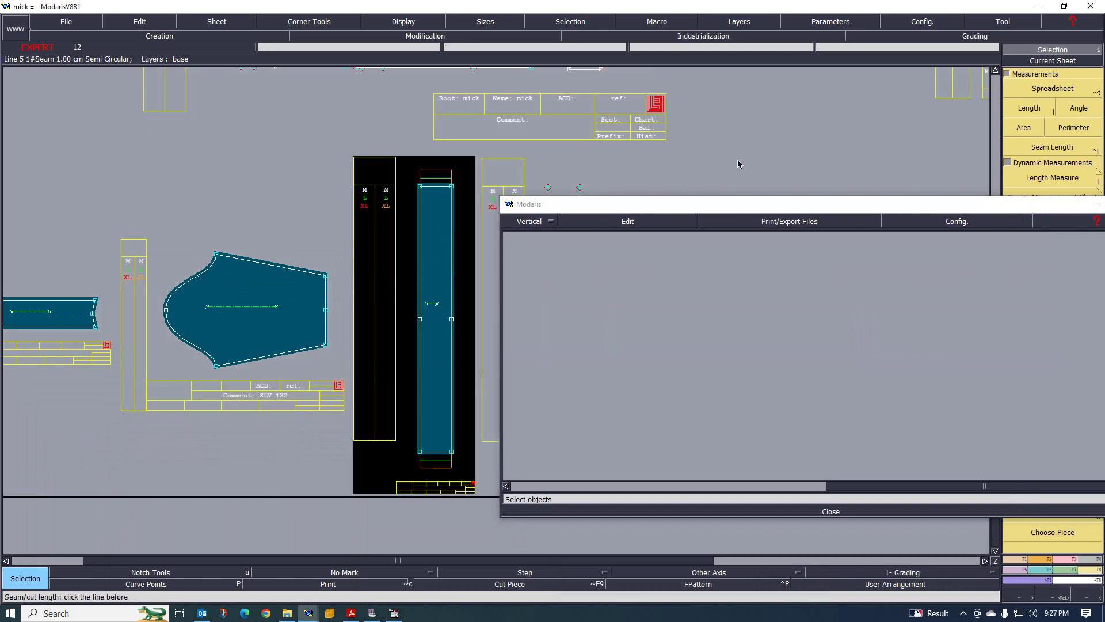
left_click(1030, 110)
left_click(452, 186)
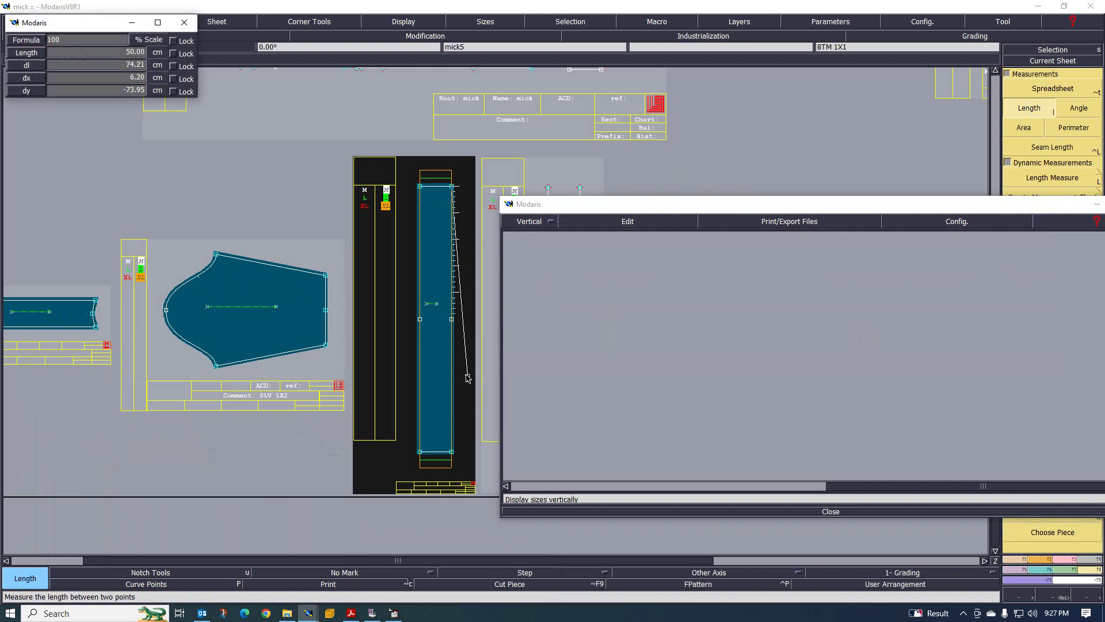
left_click(452, 452)
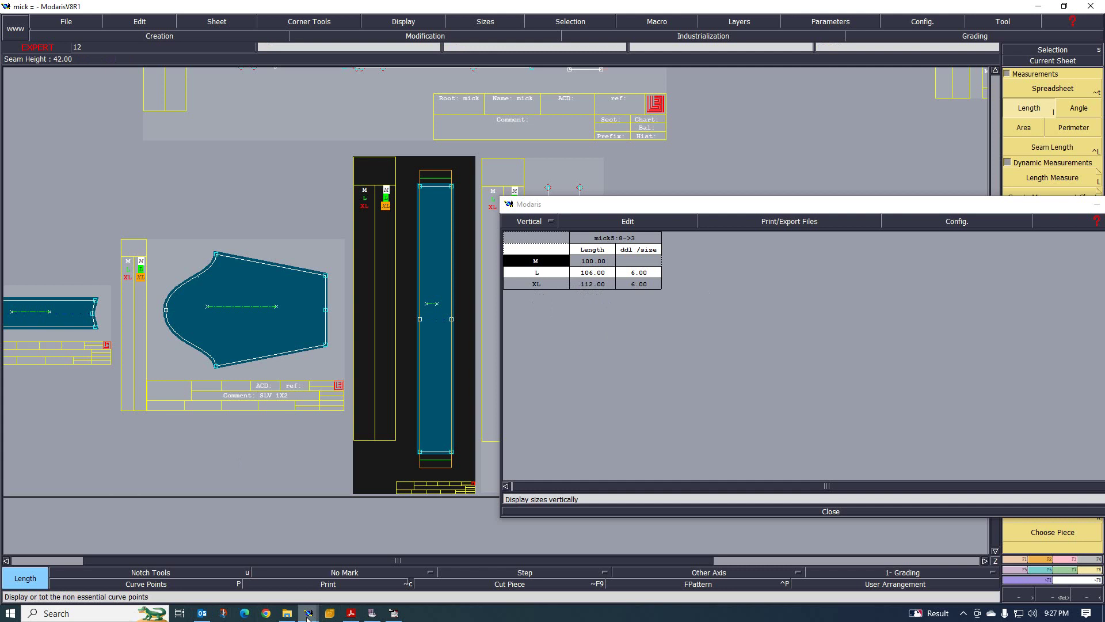
mouse_move(307, 618)
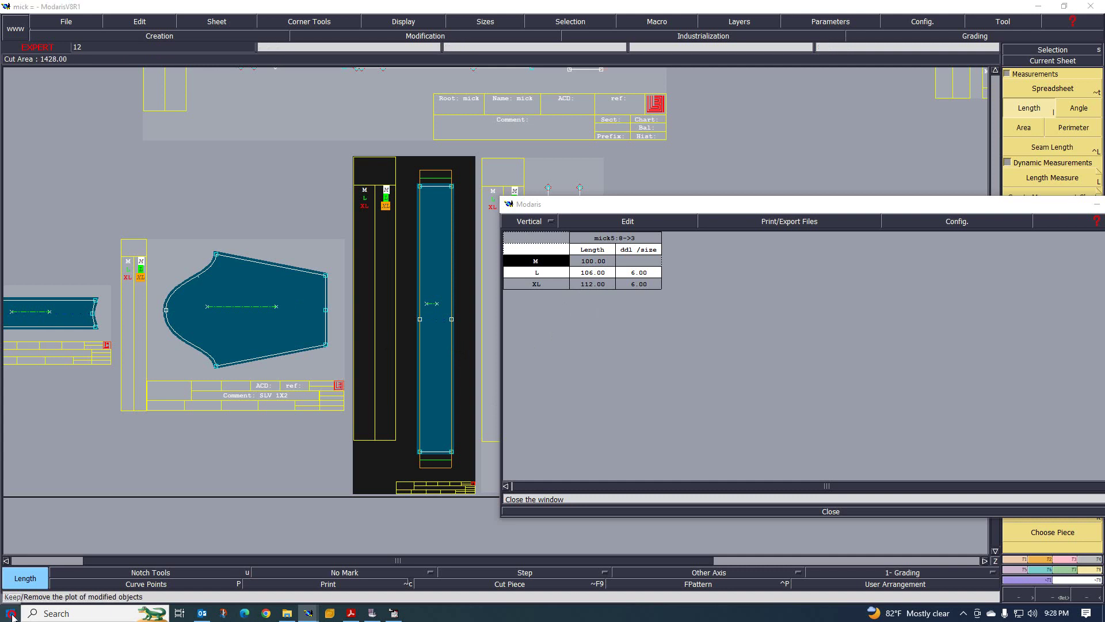
Open Calculator and divide 116 by 2.54 to convert the rib width from centimetres to inches
left_click(34, 613)
key("super")
left_click(57, 499)
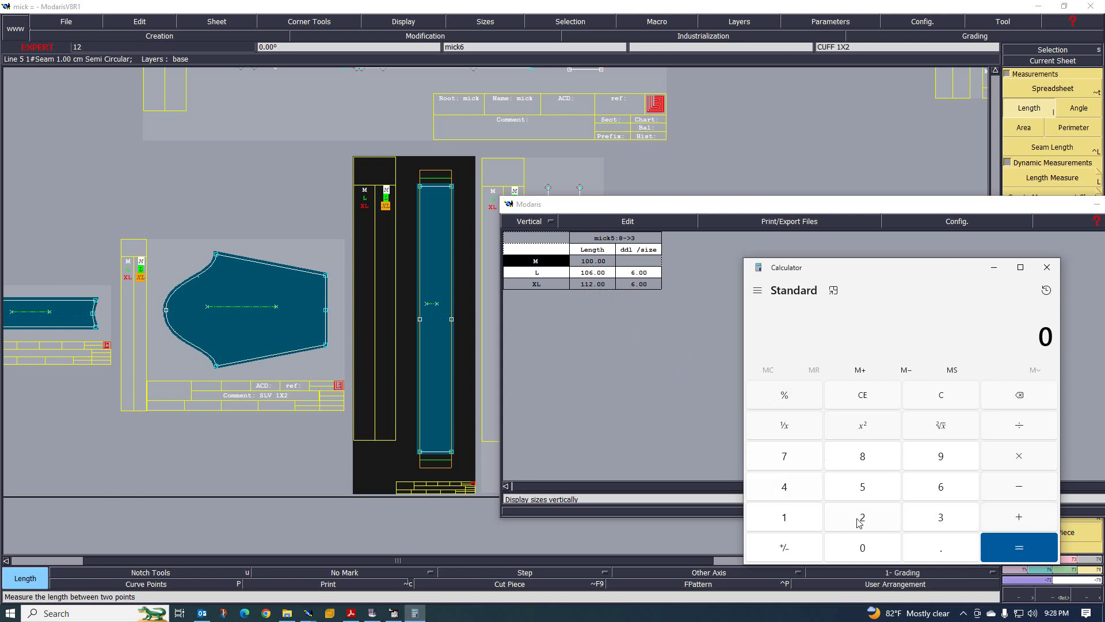
left_click(797, 520)
left_click(787, 519)
left_click(942, 489)
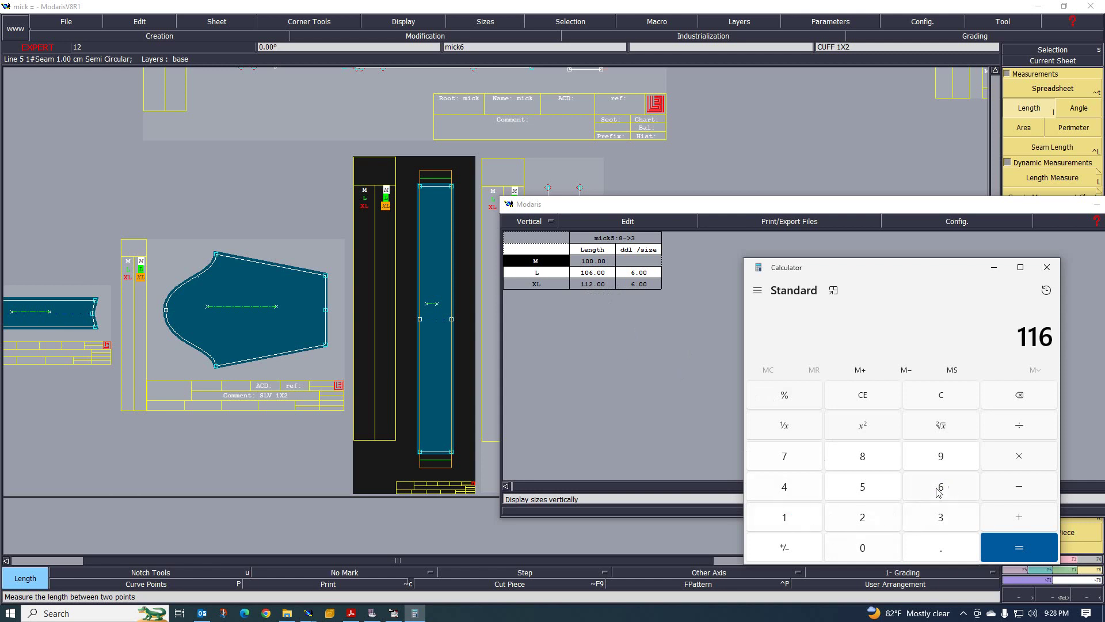
left_click(1022, 429)
left_click(870, 517)
left_click(926, 550)
left_click(887, 492)
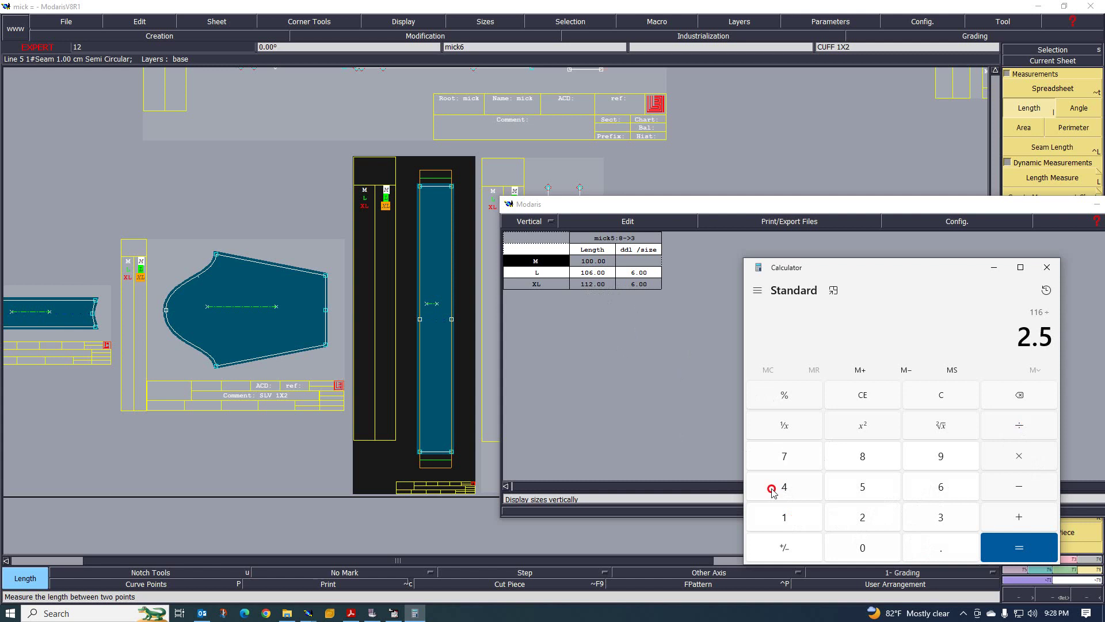
left_click(772, 490)
left_click(1020, 548)
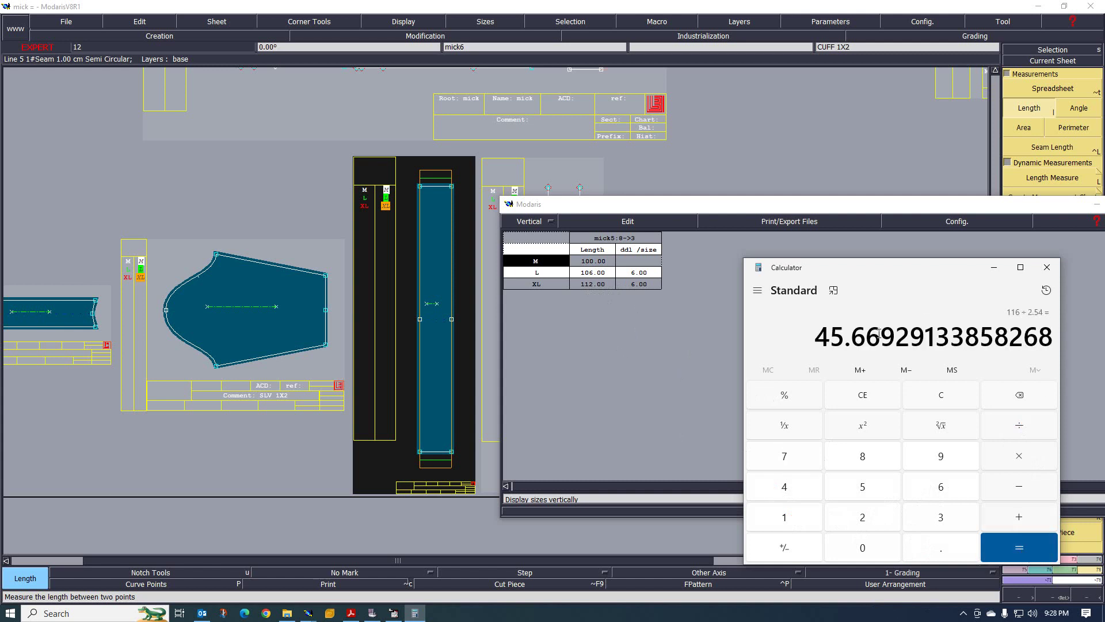
left_click_drag(885, 337, 814, 339)
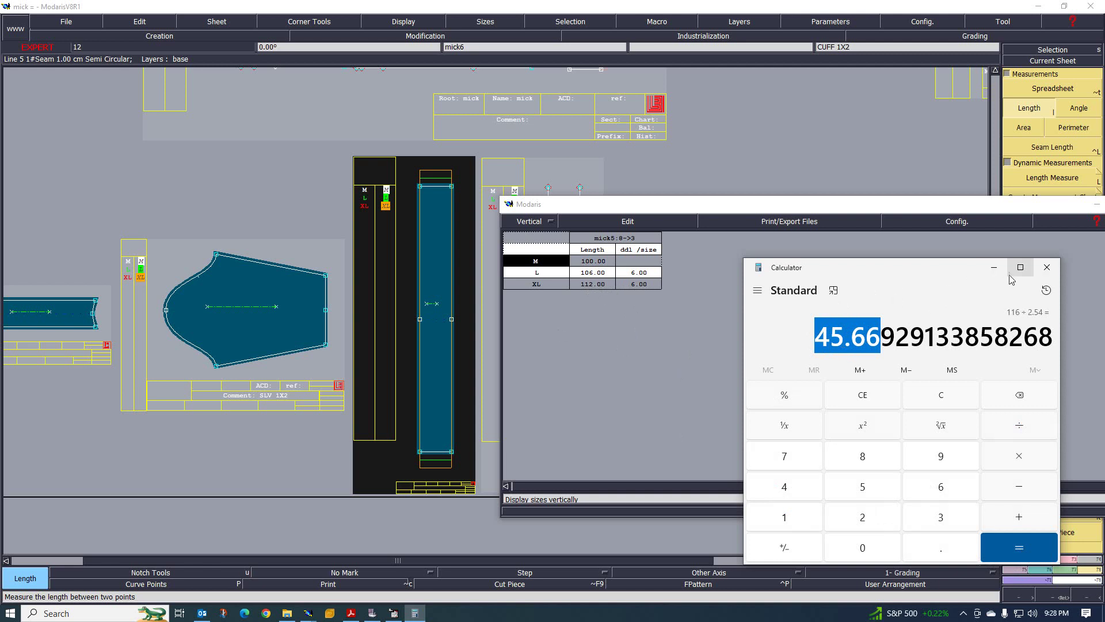
Put away the calculator and the measurement spreadsheet, and return to the rib marker in MarkerManager
left_click(994, 267)
left_click(1098, 207)
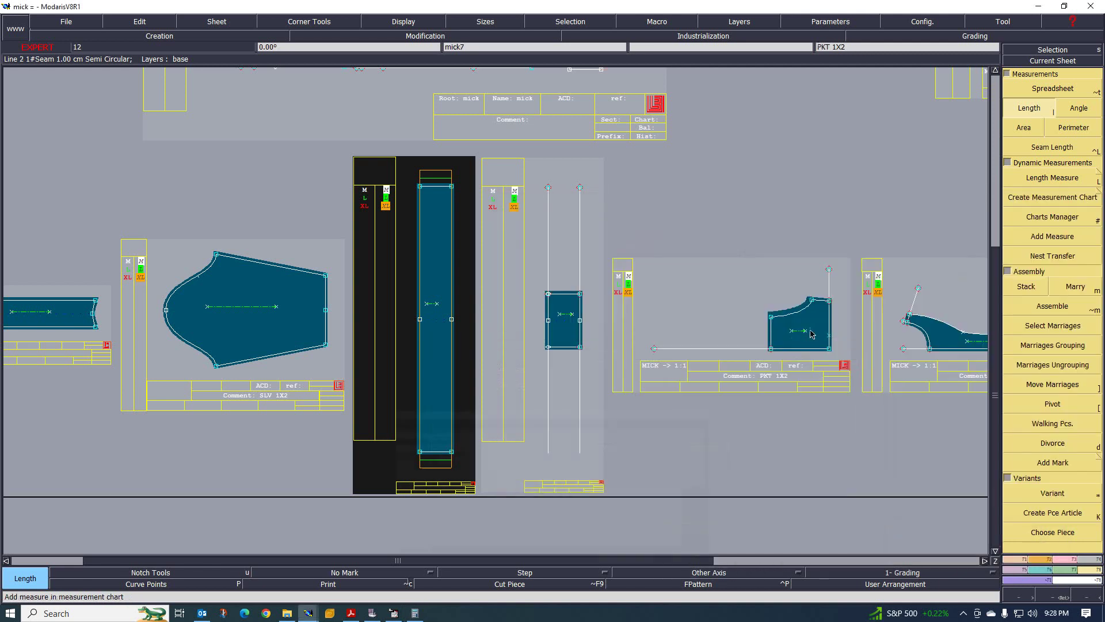
left_click(372, 613)
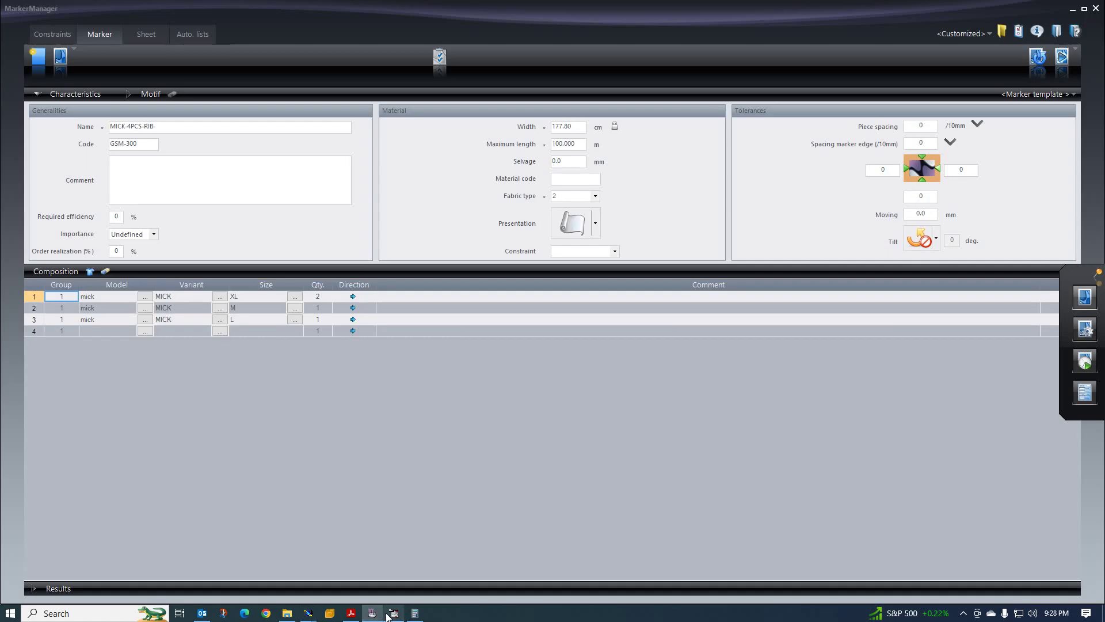
Switch to MarkerMaking, remove all placed pieces, set the rib marker's width to 46 inches and nest the pieces automatically
left_click(394, 613)
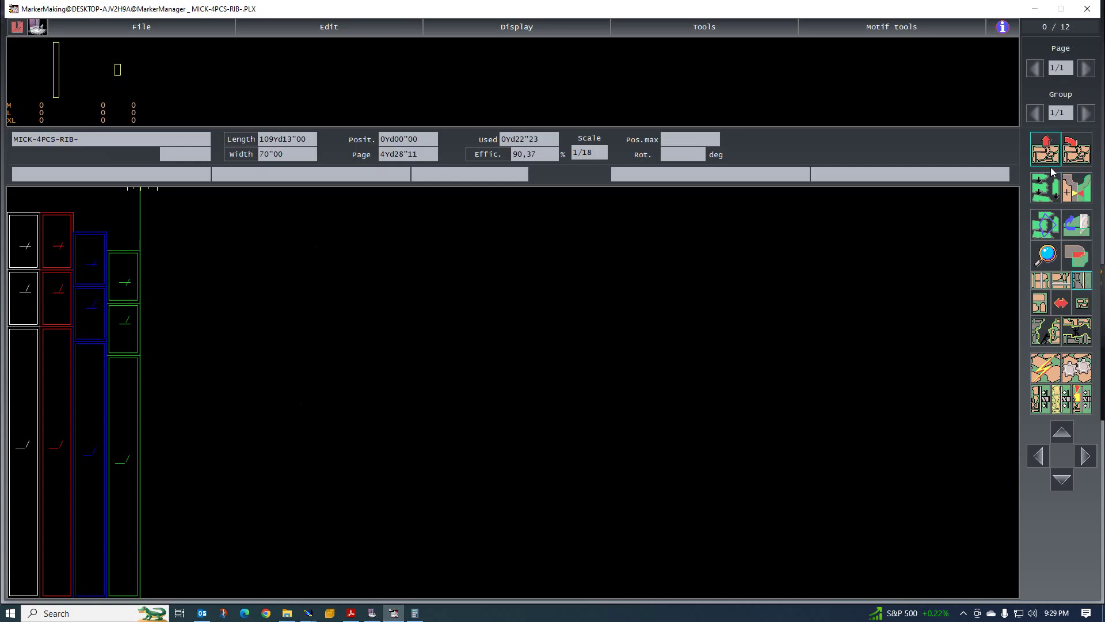
left_click(666, 337)
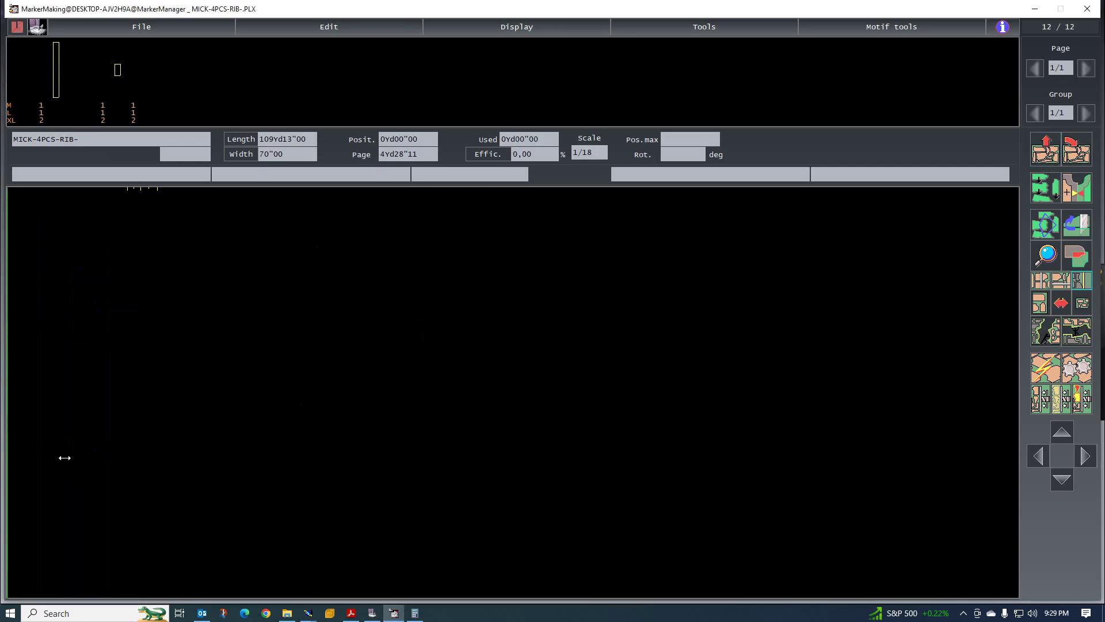
double_click(261, 276)
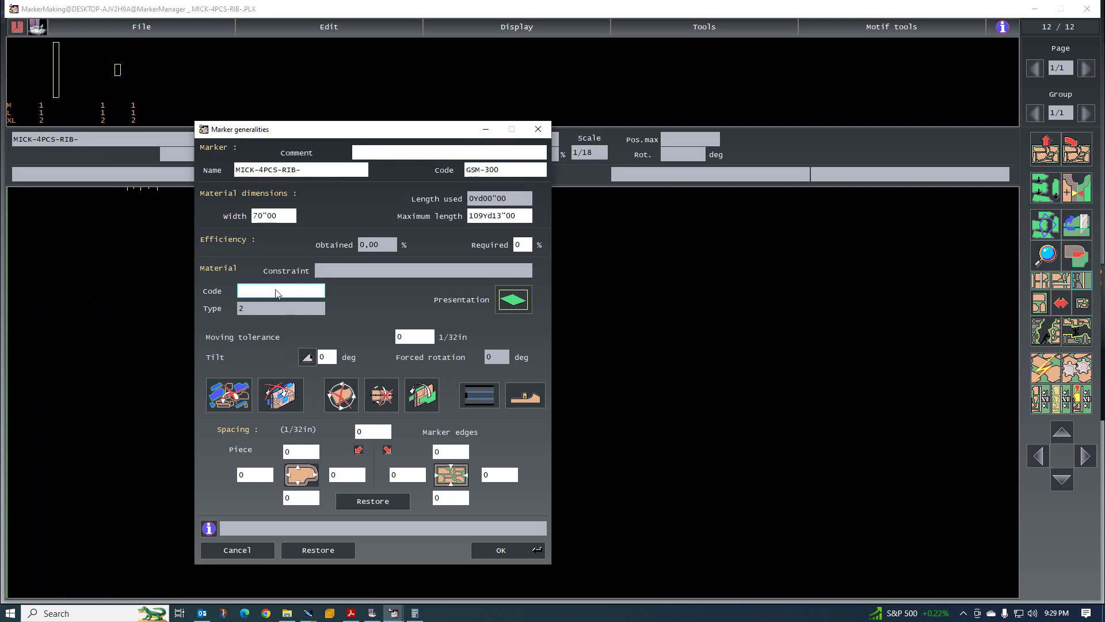
left_click(280, 221)
key("BackSpace")
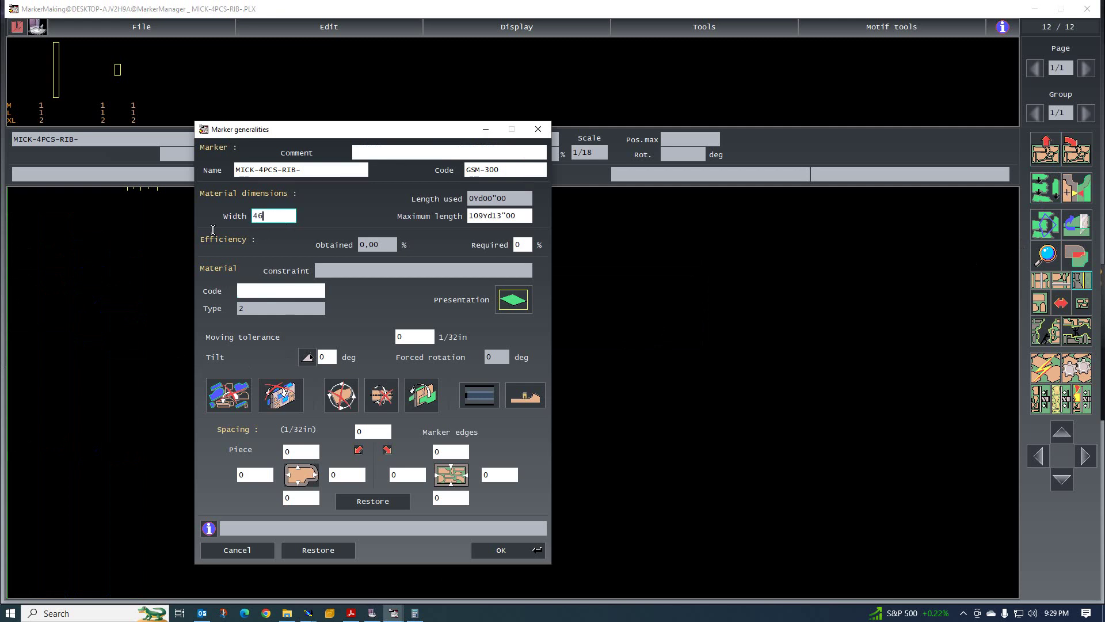
left_click(515, 549)
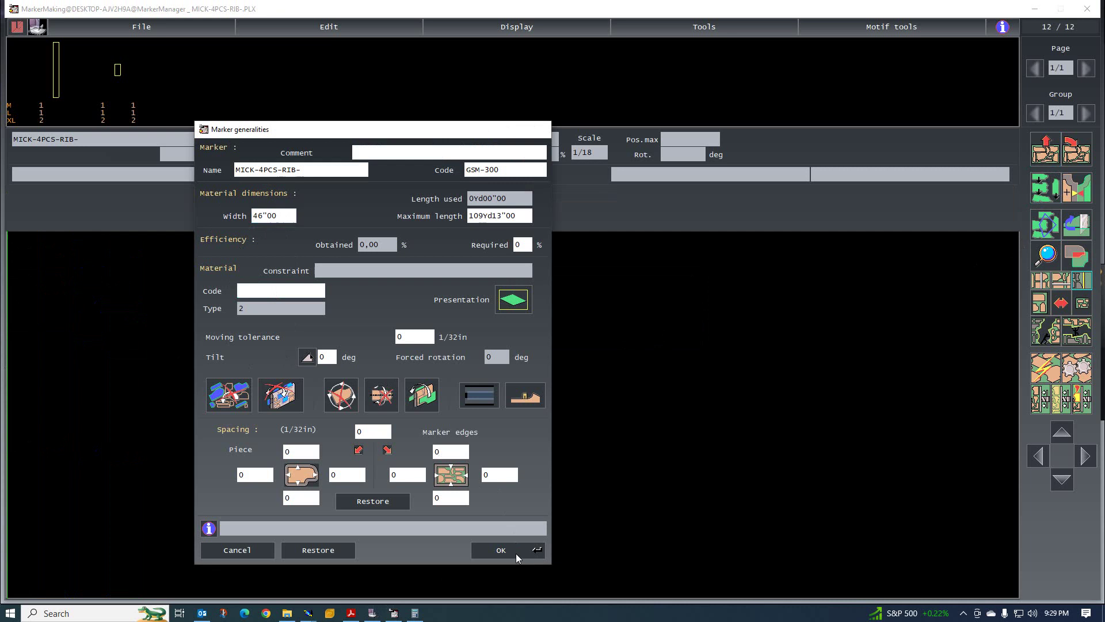
left_click(1077, 370)
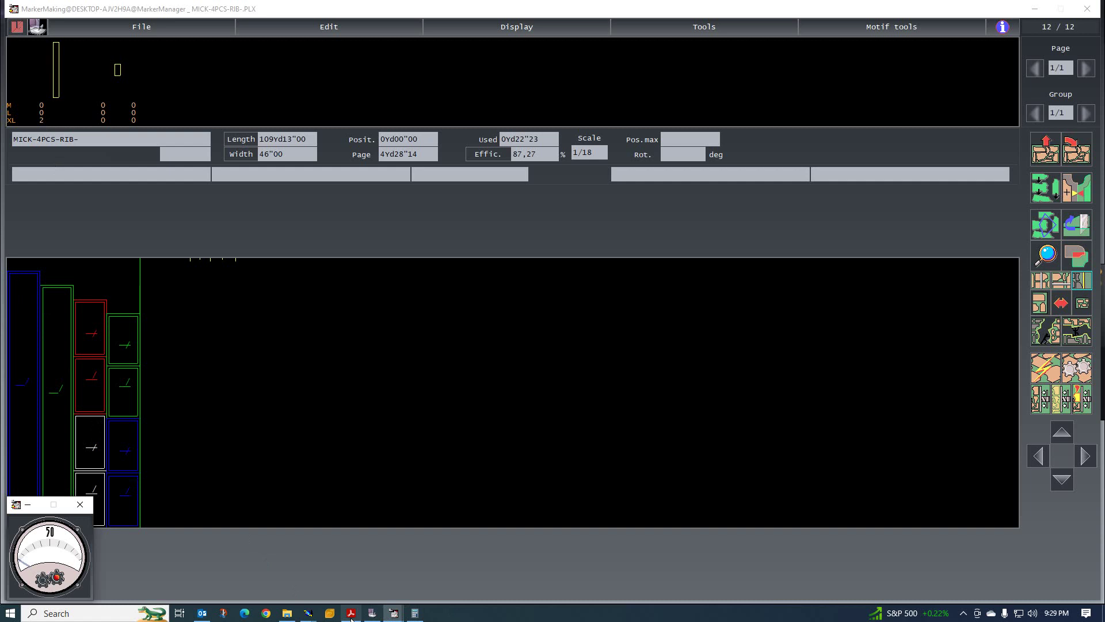
Switch to Modaris and bring back the measurement spreadsheet with the rib piece's lengths for every size
mouse_move(309, 613)
left_click(242, 566)
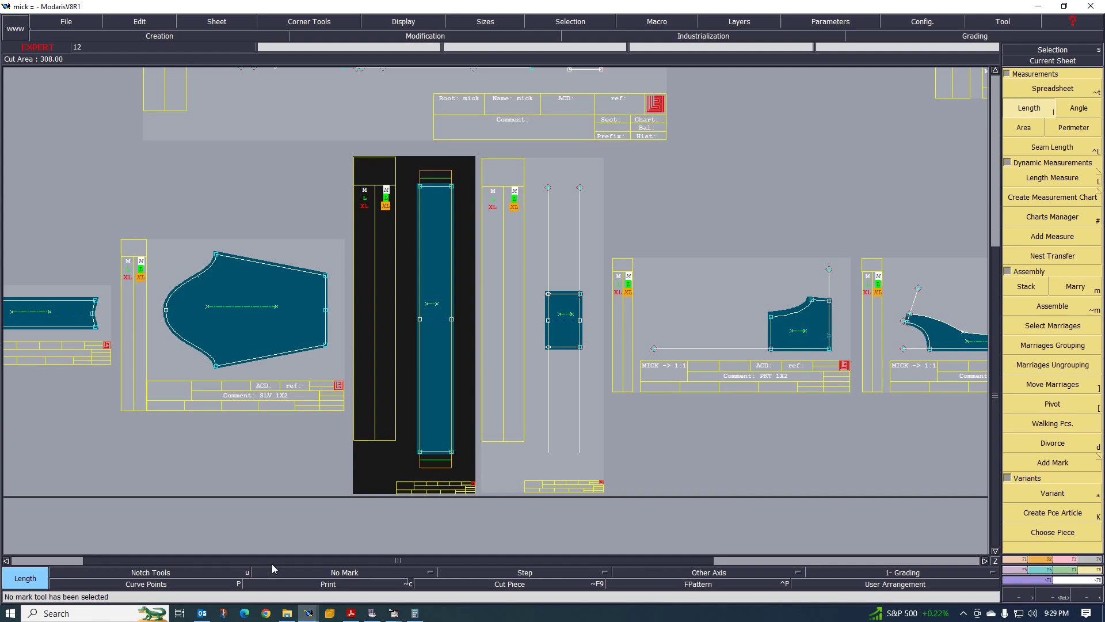
mouse_move(309, 614)
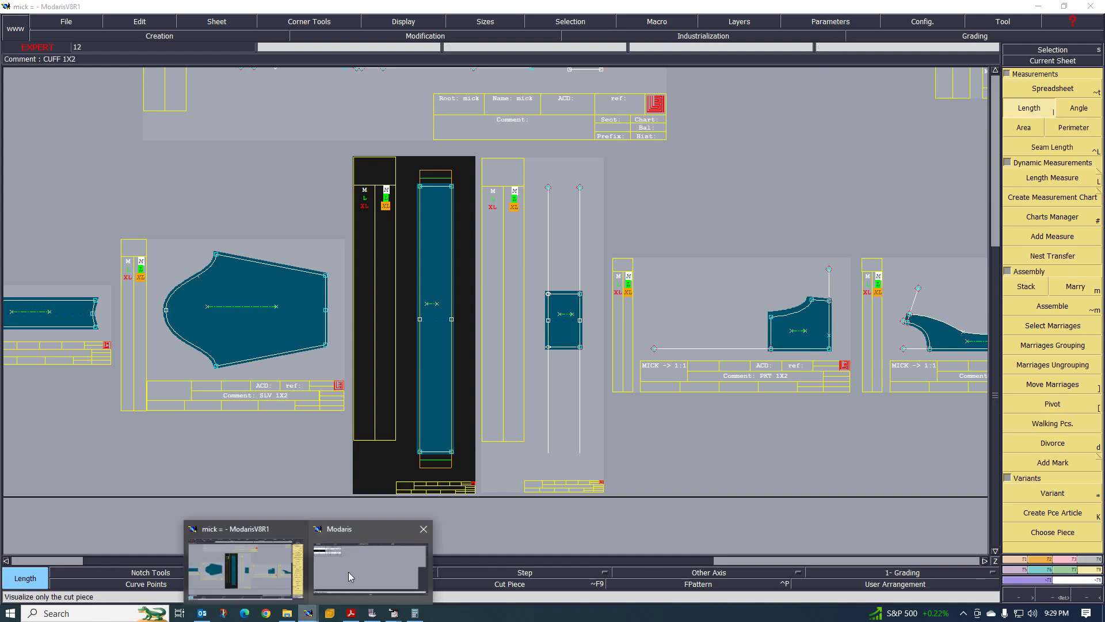
left_click(350, 574)
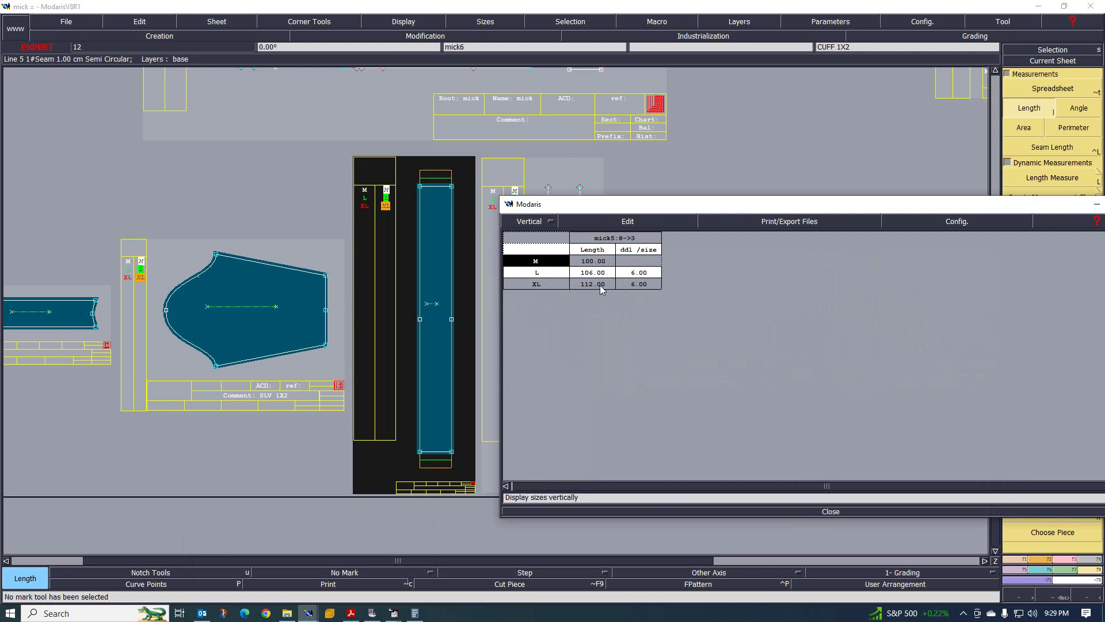
Clear Calculator and divide 116 by 2.54 again to check the rib width in inches
left_click(415, 613)
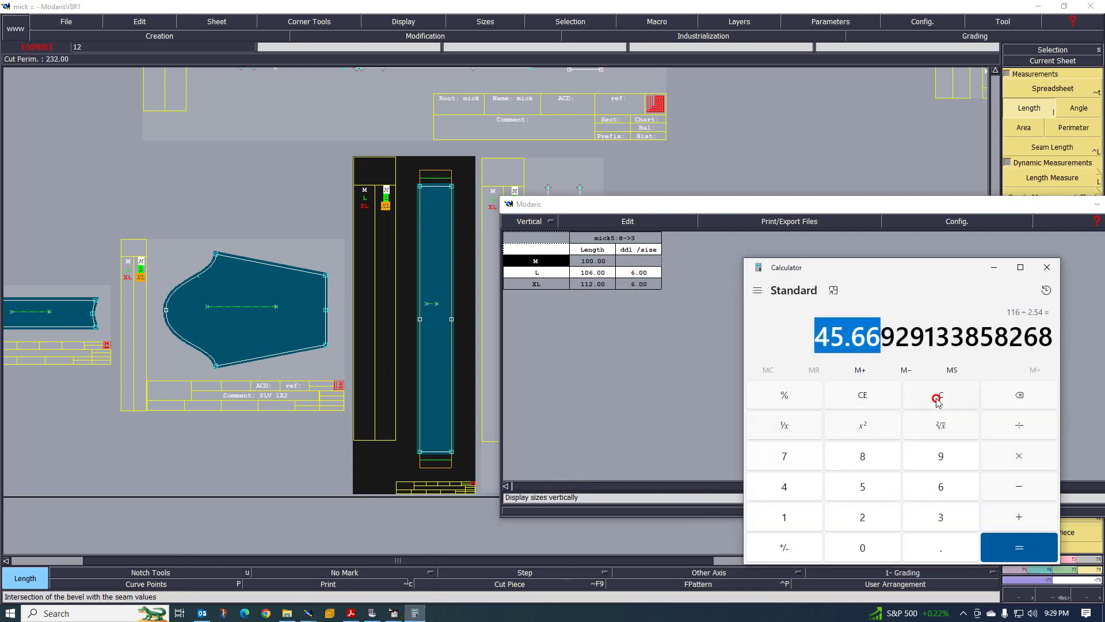
left_click(937, 400)
left_click(791, 518)
left_click(793, 518)
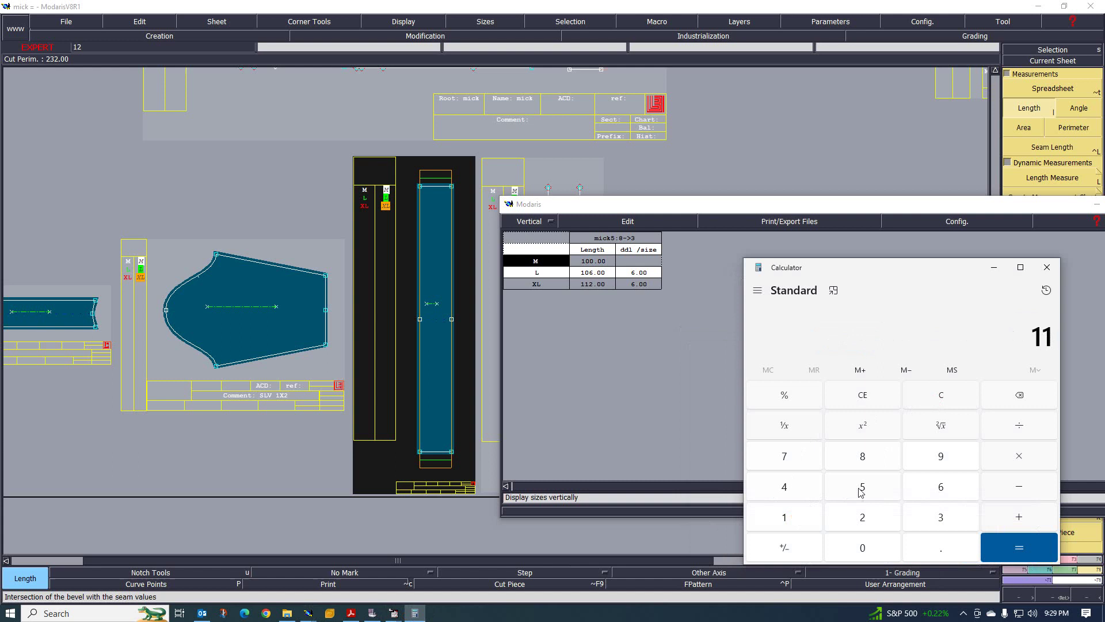
left_click(931, 486)
left_click(1028, 426)
left_click(876, 521)
left_click(940, 555)
left_click(883, 500)
left_click(770, 488)
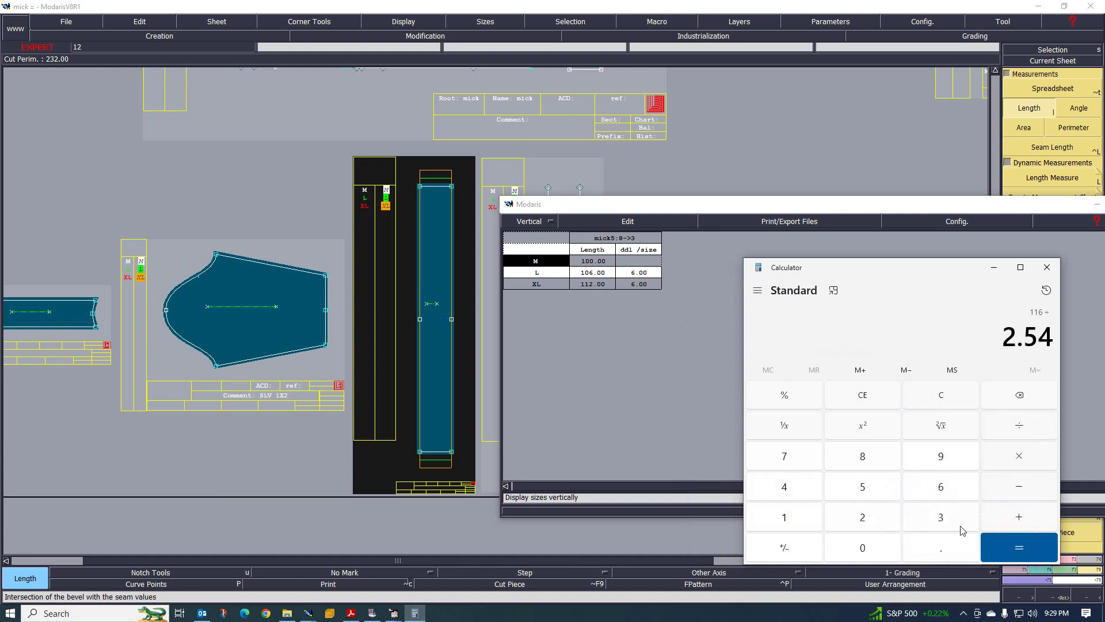
left_click(1013, 546)
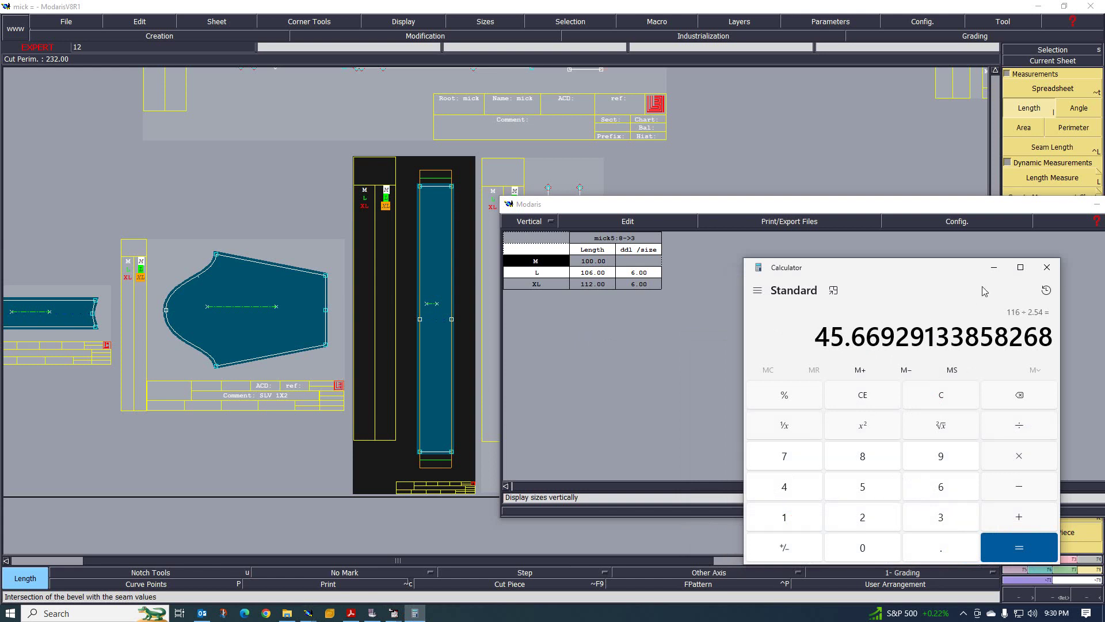
Put away the calculator and spreadsheet, return to the rib marker in MarkerMaking and dismiss its nesting error
left_click(993, 267)
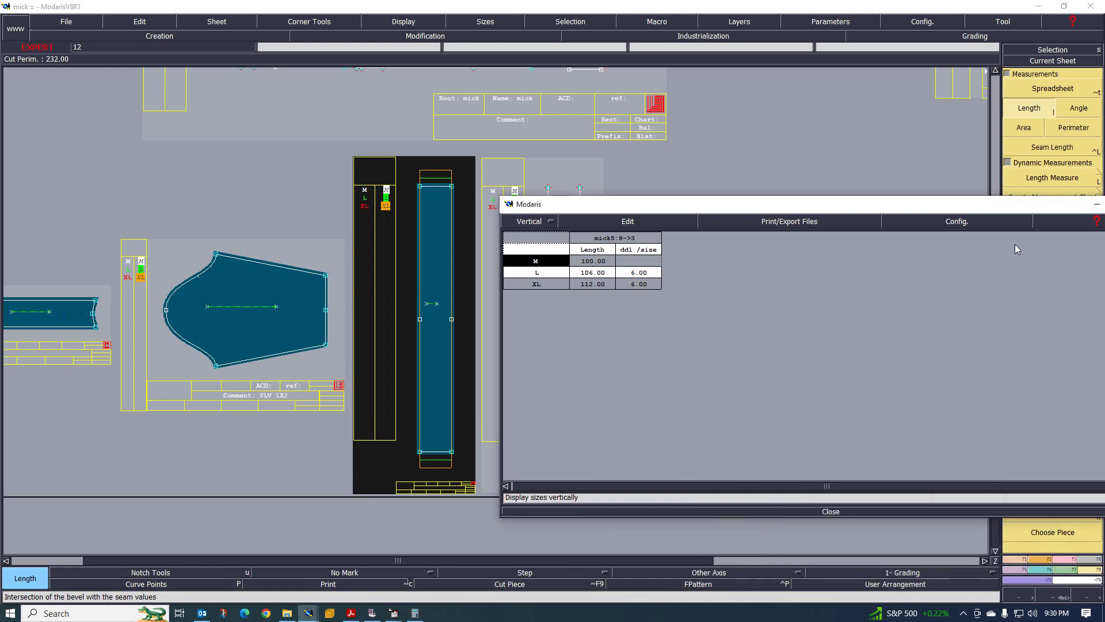
left_click(1096, 204)
left_click(371, 613)
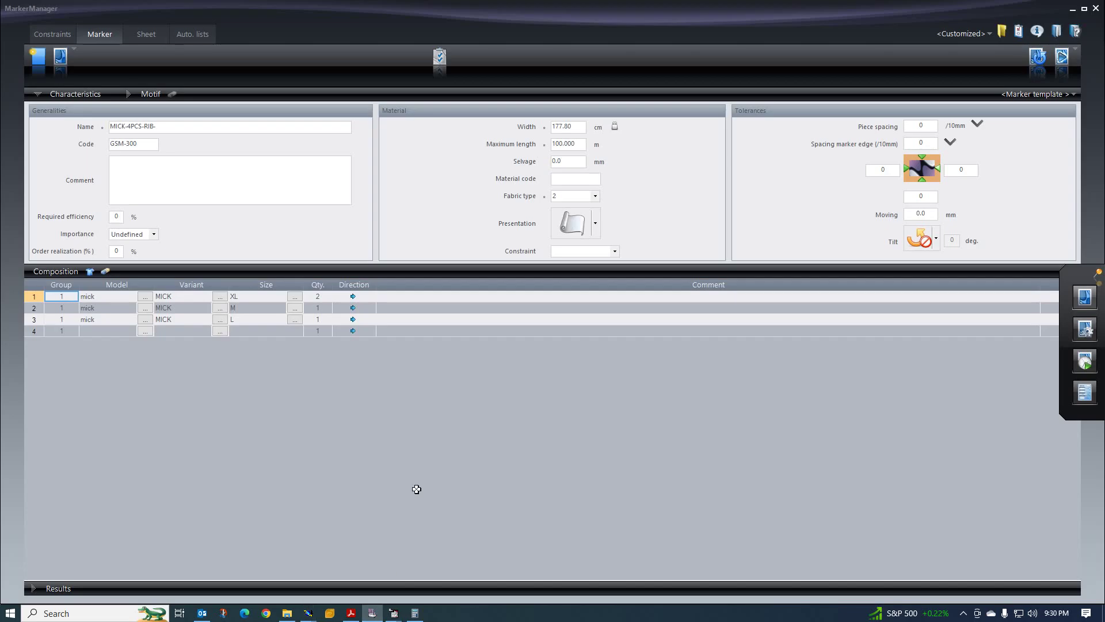
left_click(394, 613)
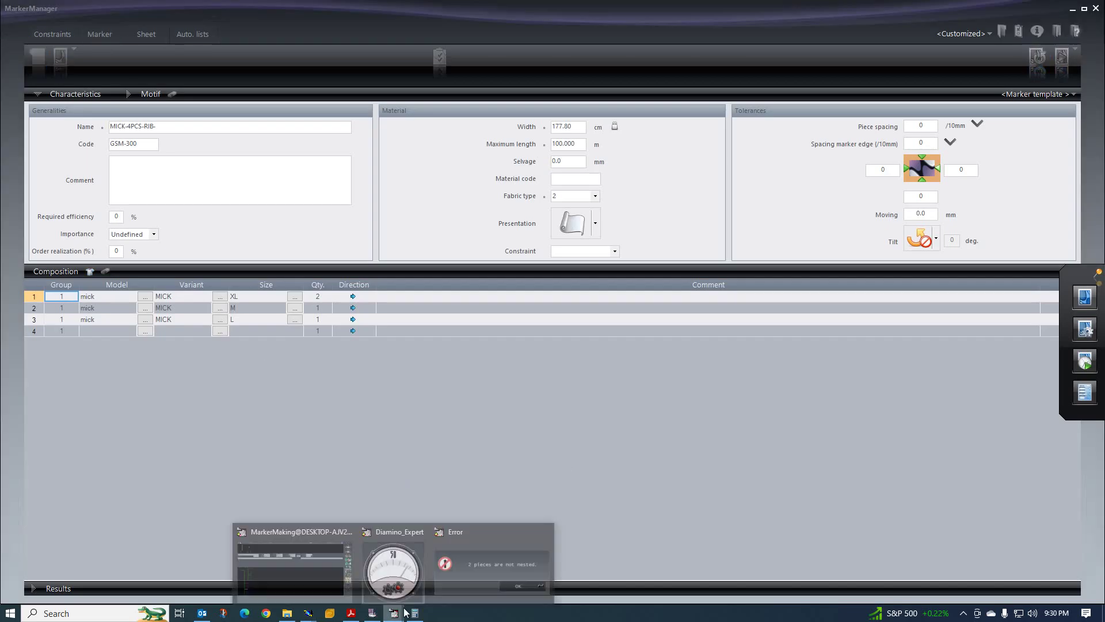
left_click(333, 577)
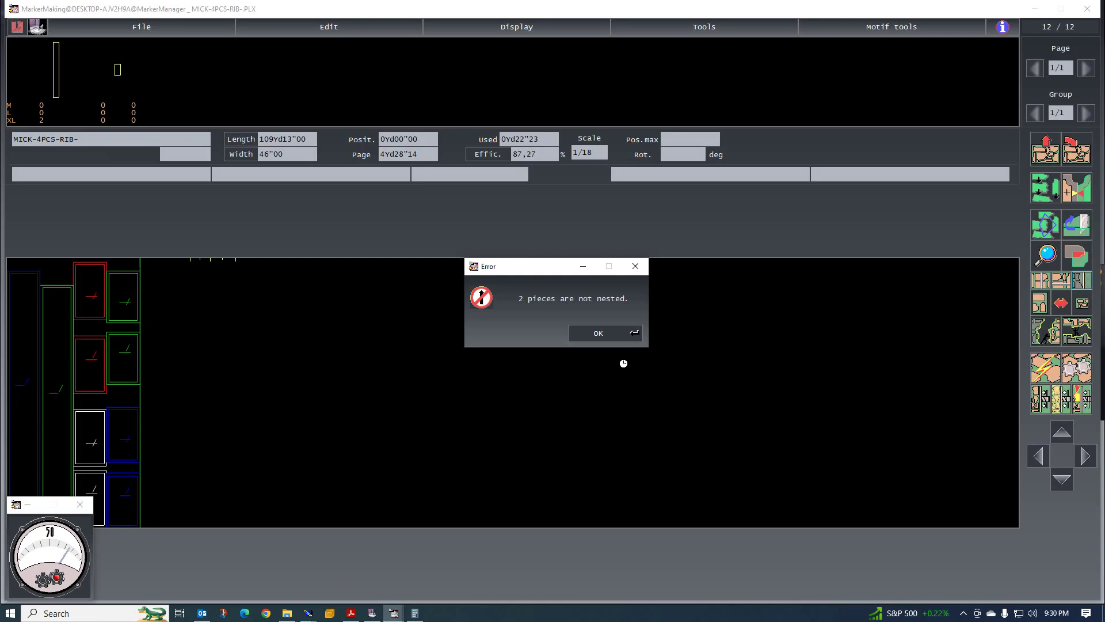
left_click(633, 334)
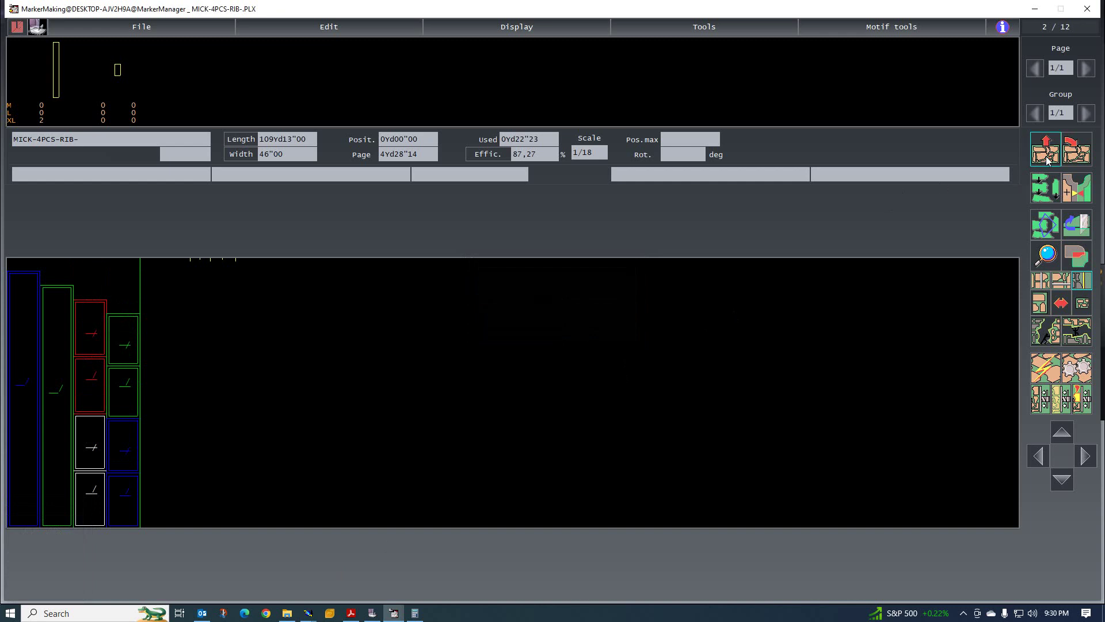
Set the emptied rib marker's width to 48 inches and nest all the pieces again
double_click(282, 216)
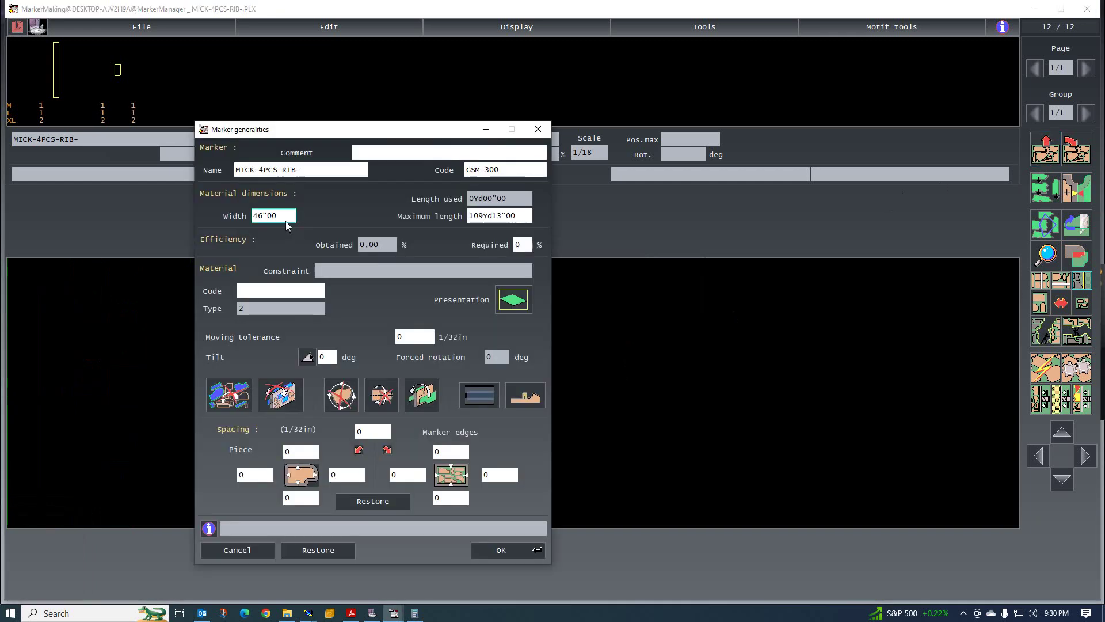
key("BackSpace")
type("48")
left_click(507, 550)
left_click(1062, 398)
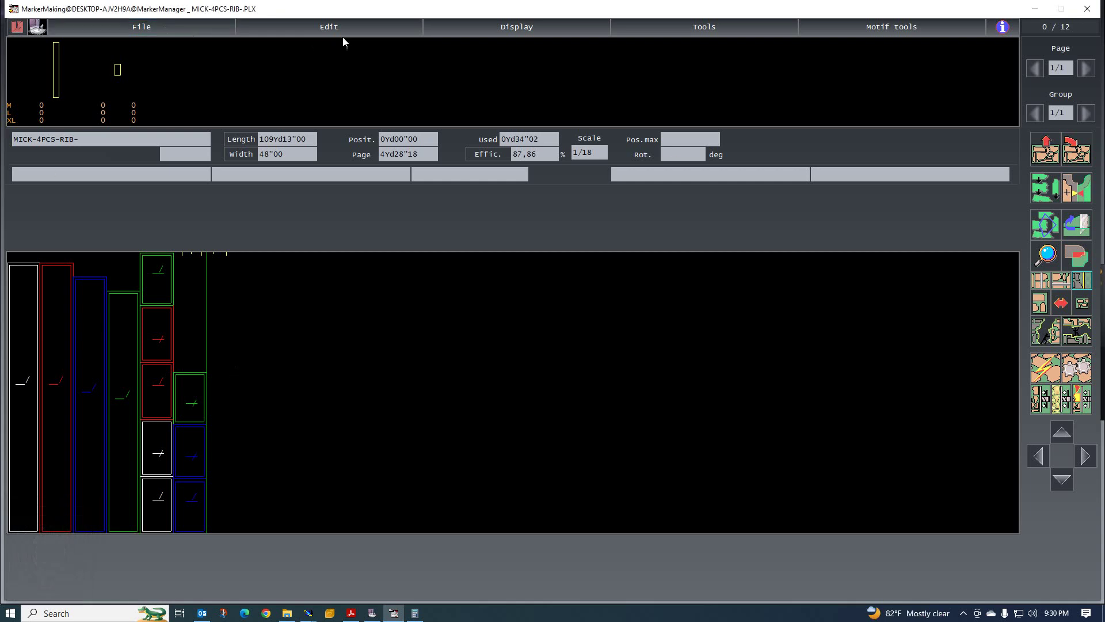
Save the nested rib marker, accepting the pre-save processing check
left_click(150, 23)
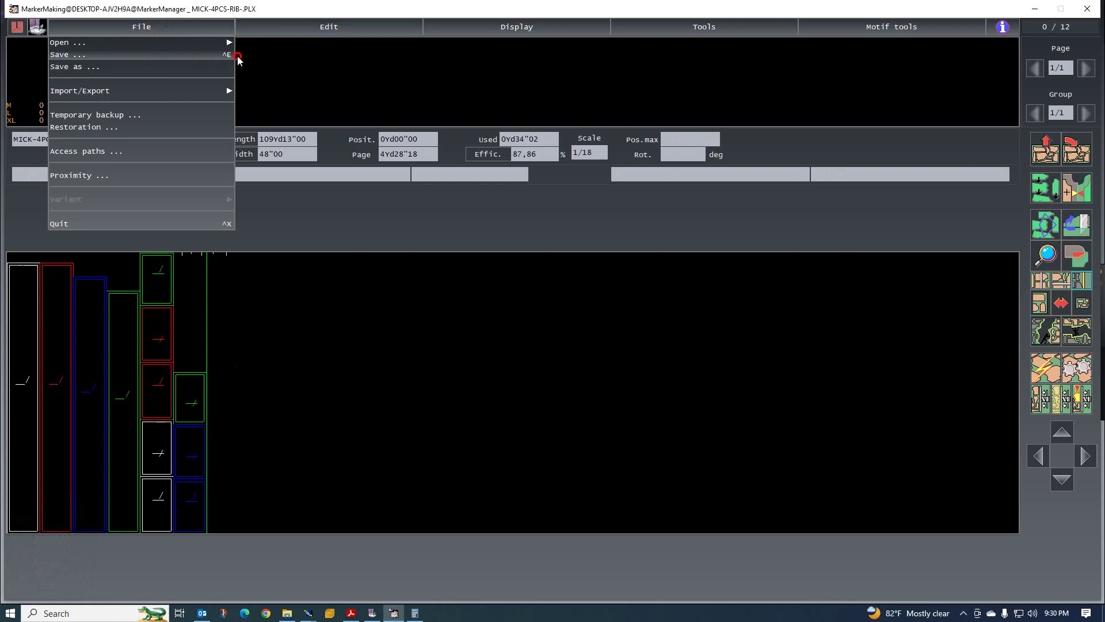
left_click(183, 53)
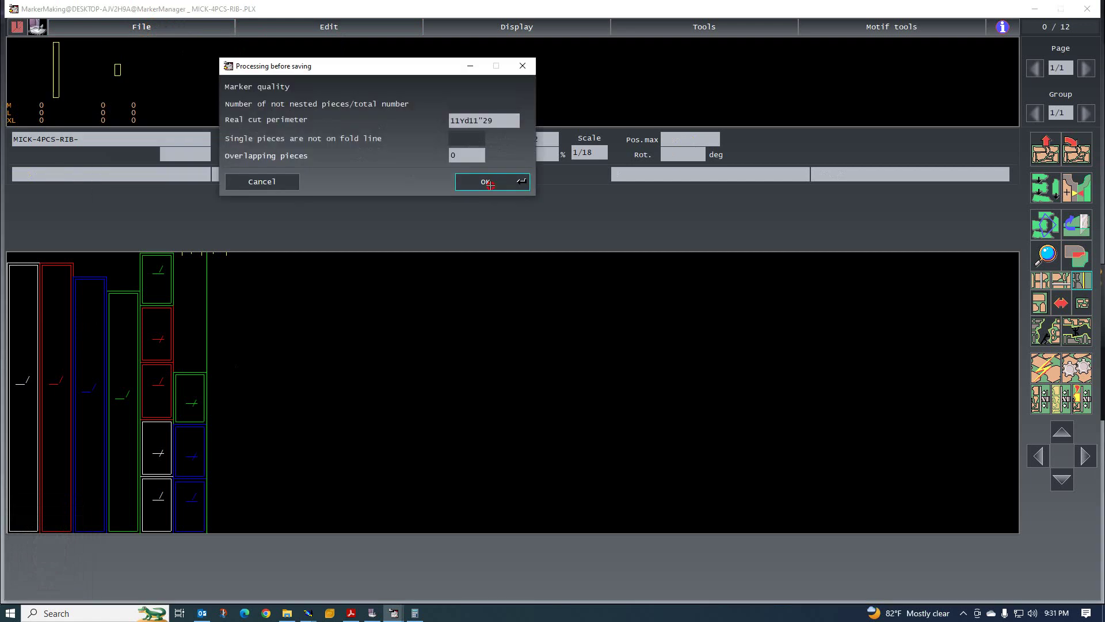
left_click(492, 183)
left_click(706, 333)
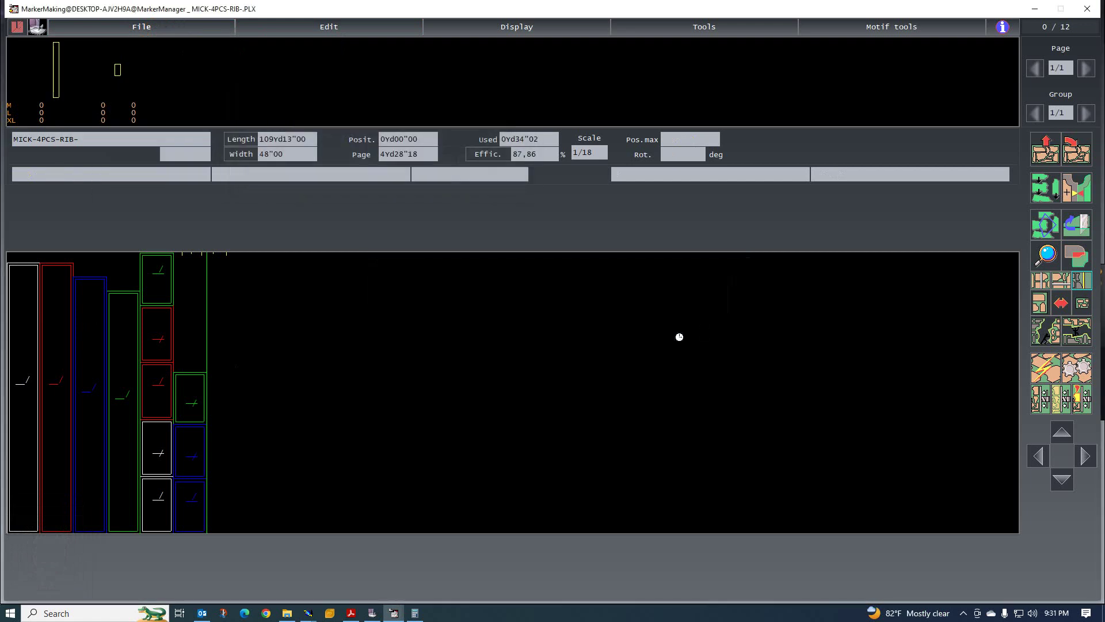
Plot the rib marker on a plotter, with PDF chosen as the output configuration
left_click(329, 27)
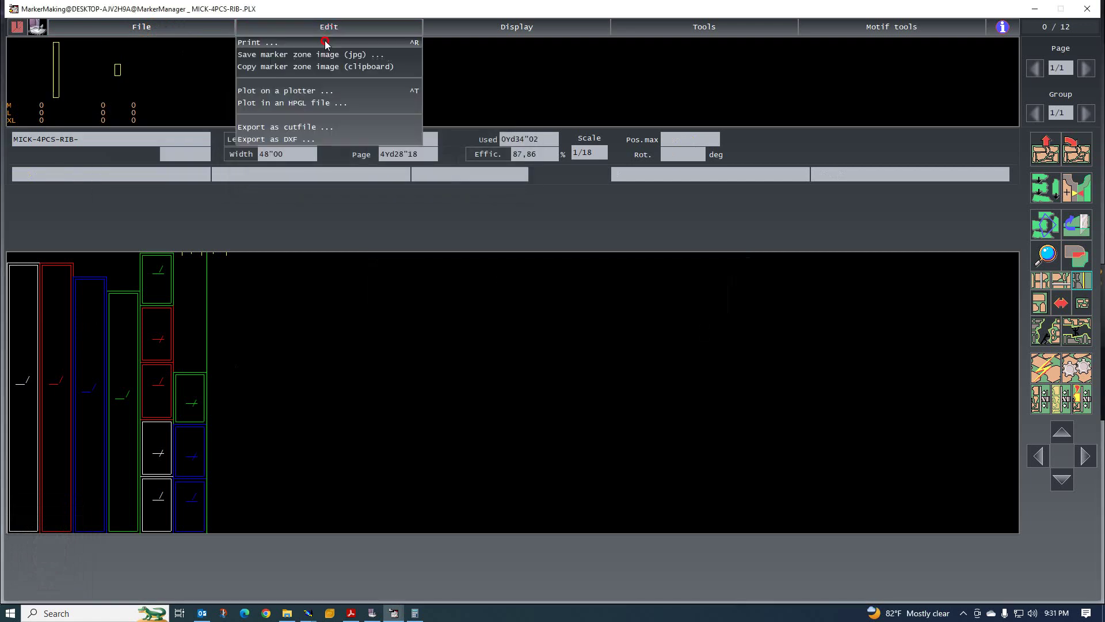
left_click(303, 92)
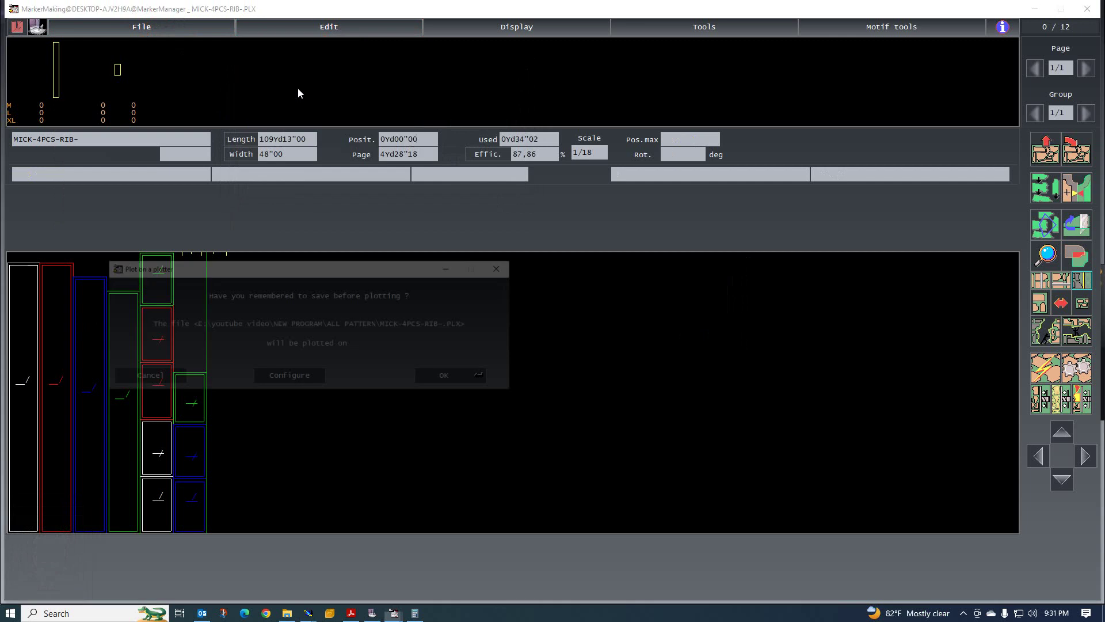
left_click(290, 377)
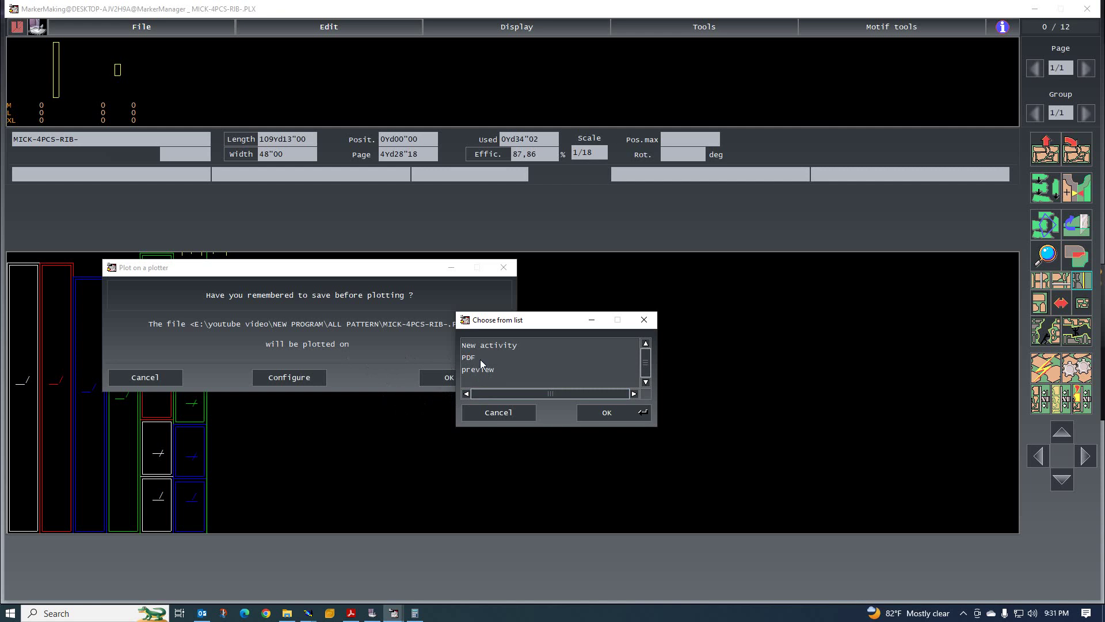
left_click(480, 360)
left_click(599, 410)
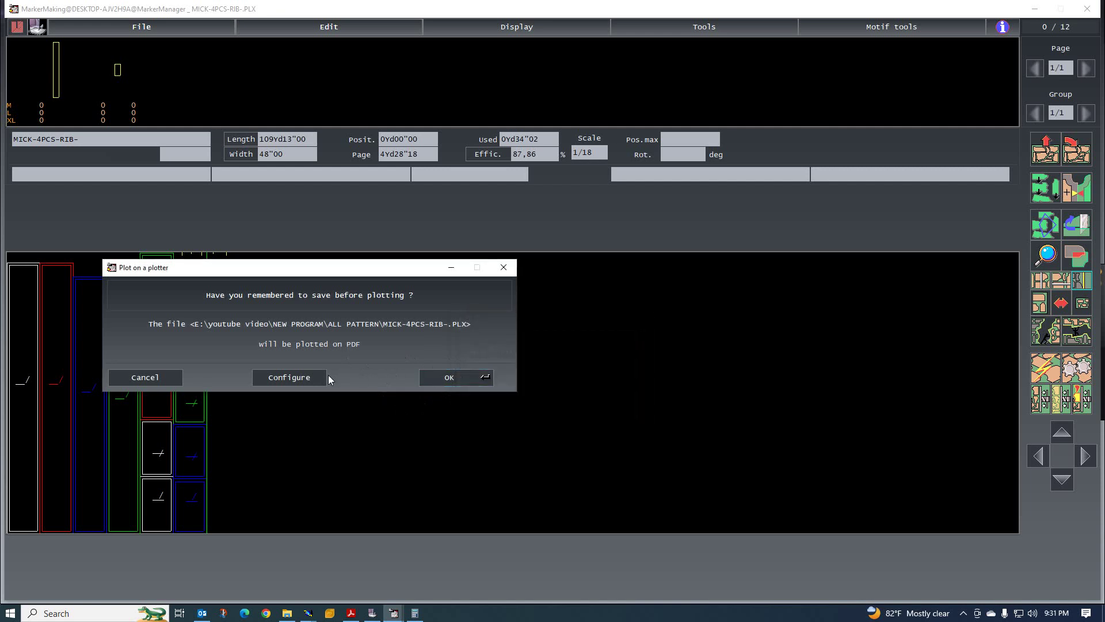
left_click(457, 378)
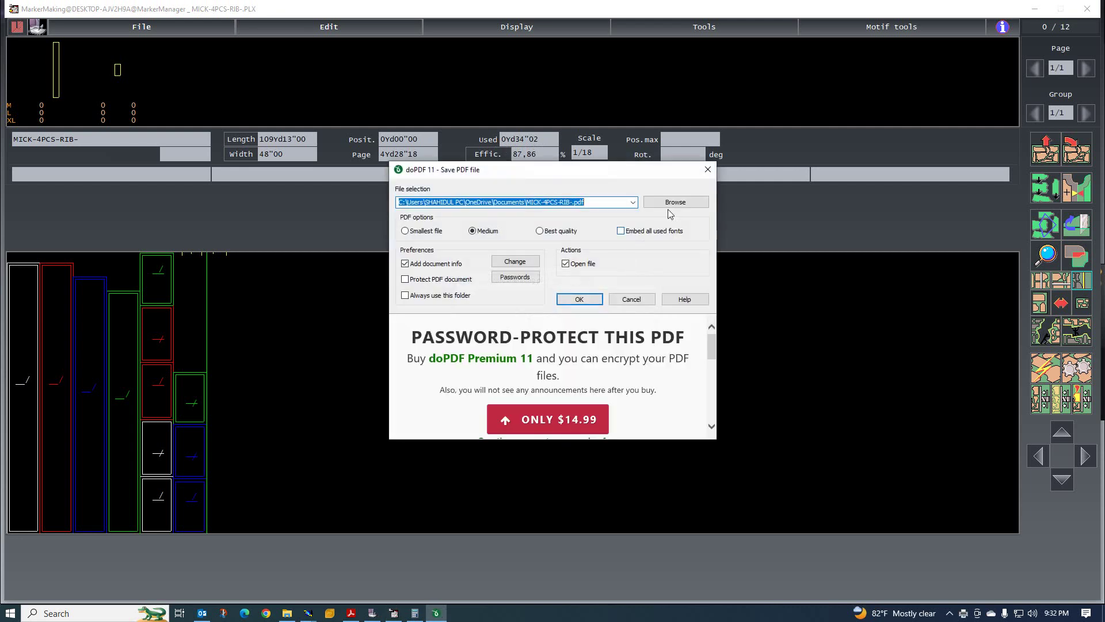
Save the plot as MICK-4PCS-RIB-.pdf in E:\youtube video\NEW PROGRAM\PDF at medium quality
left_click(685, 202)
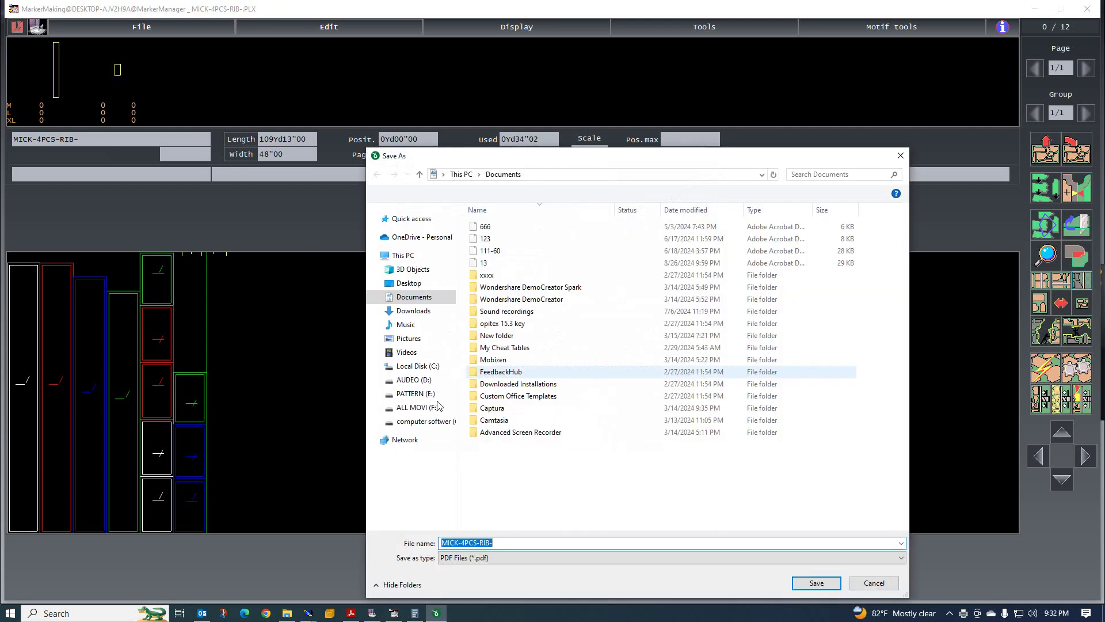
left_click(425, 393)
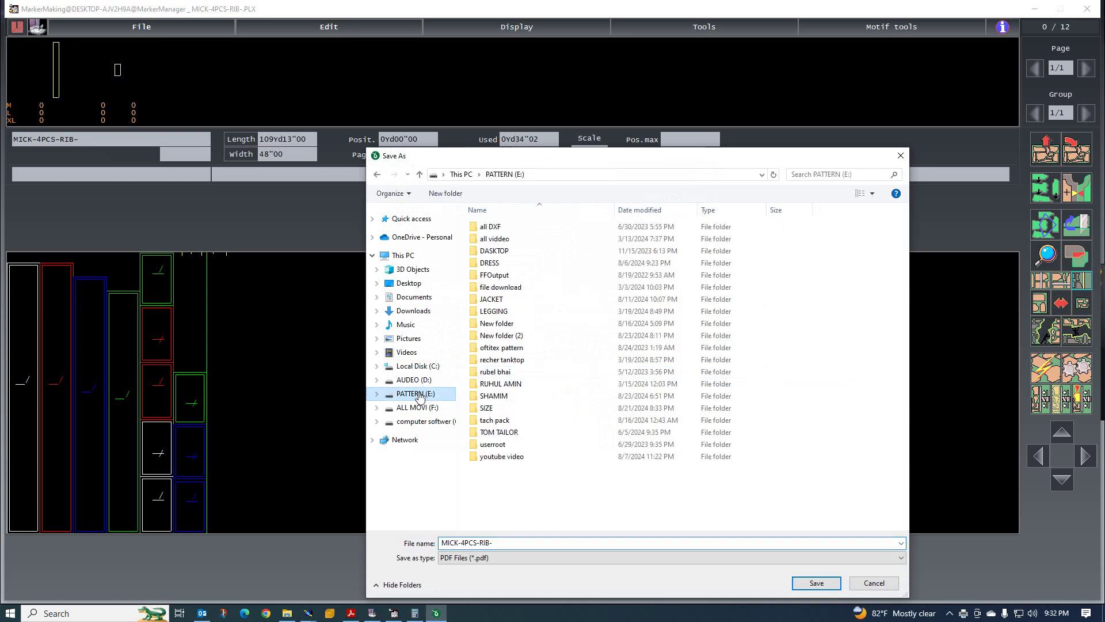
double_click(517, 457)
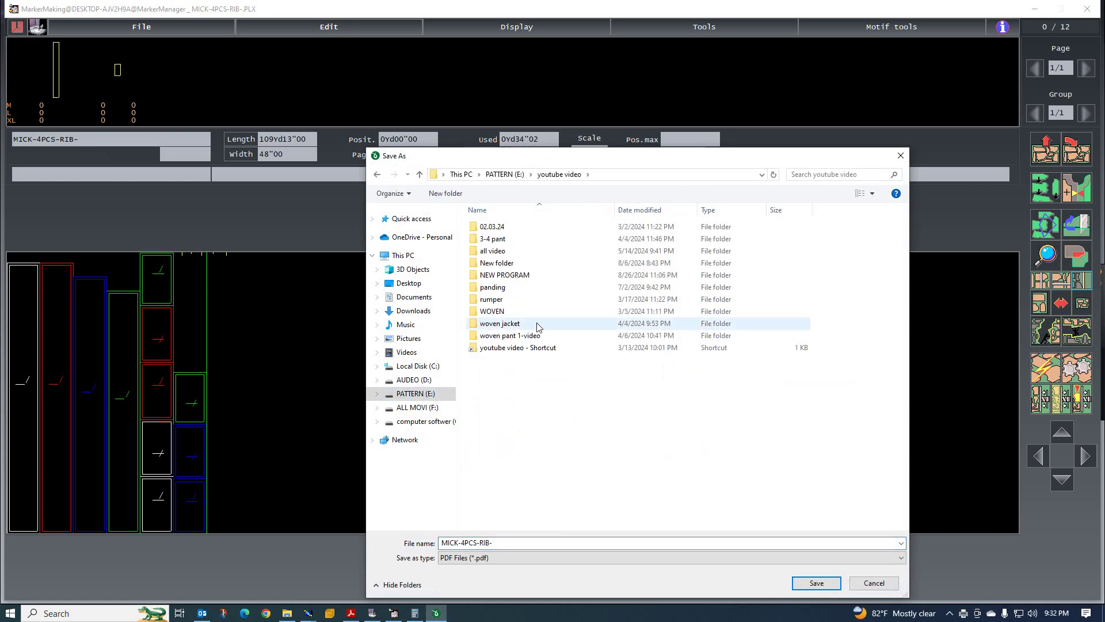
double_click(507, 276)
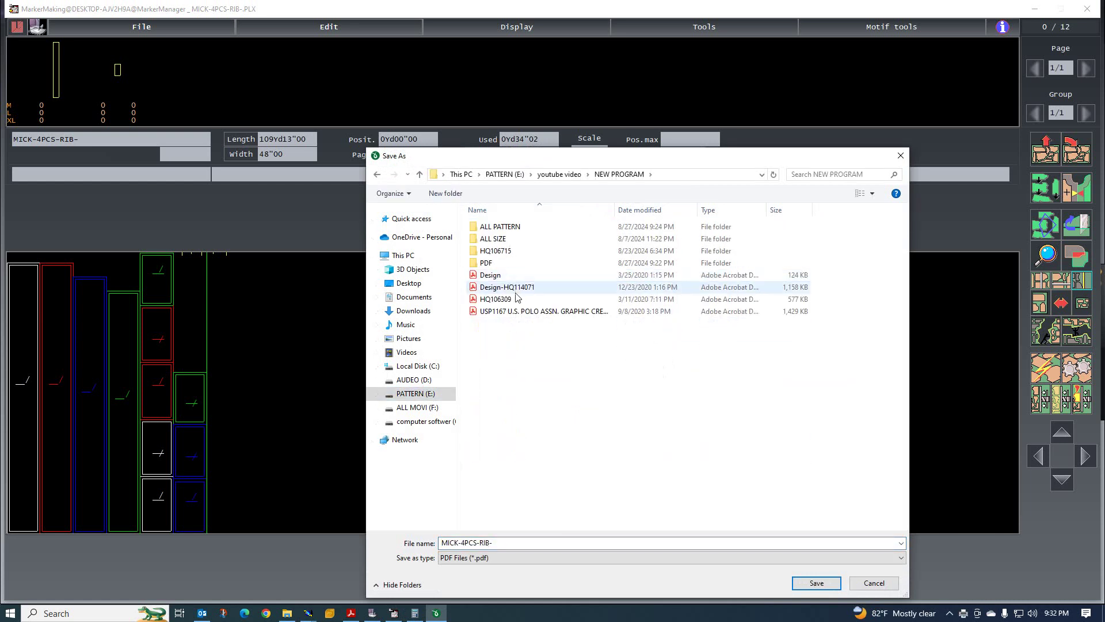
double_click(497, 264)
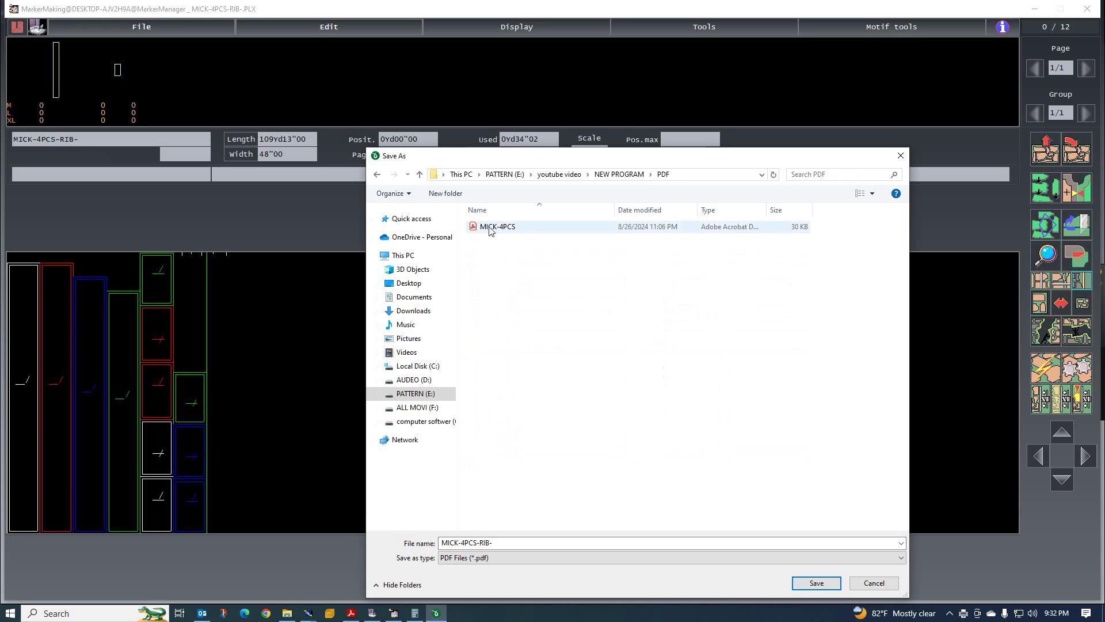
left_click(822, 583)
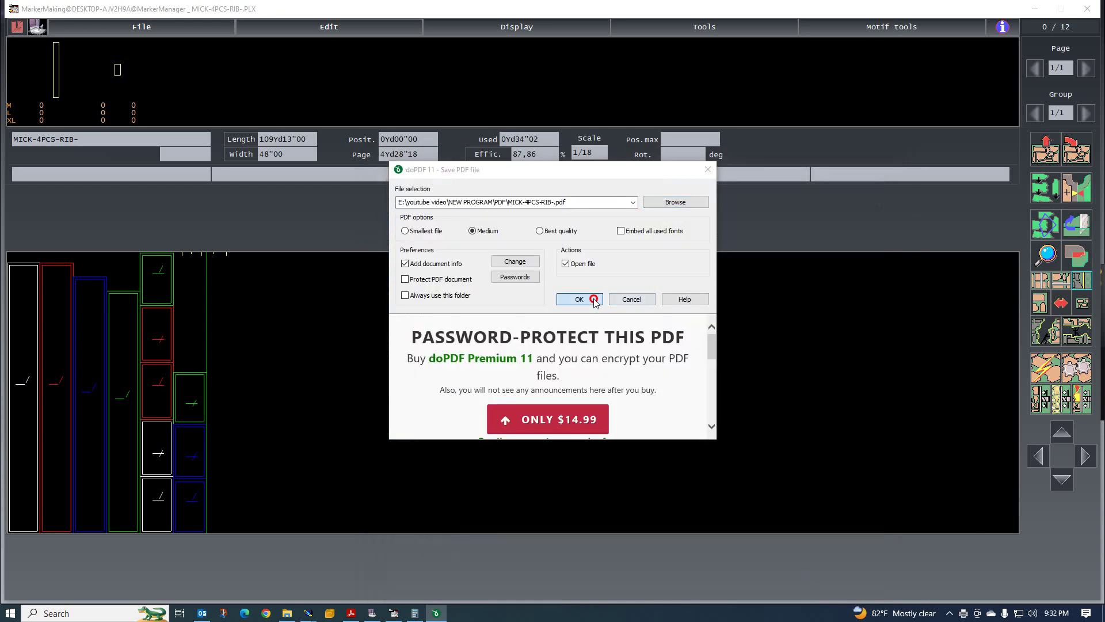
left_click(595, 301)
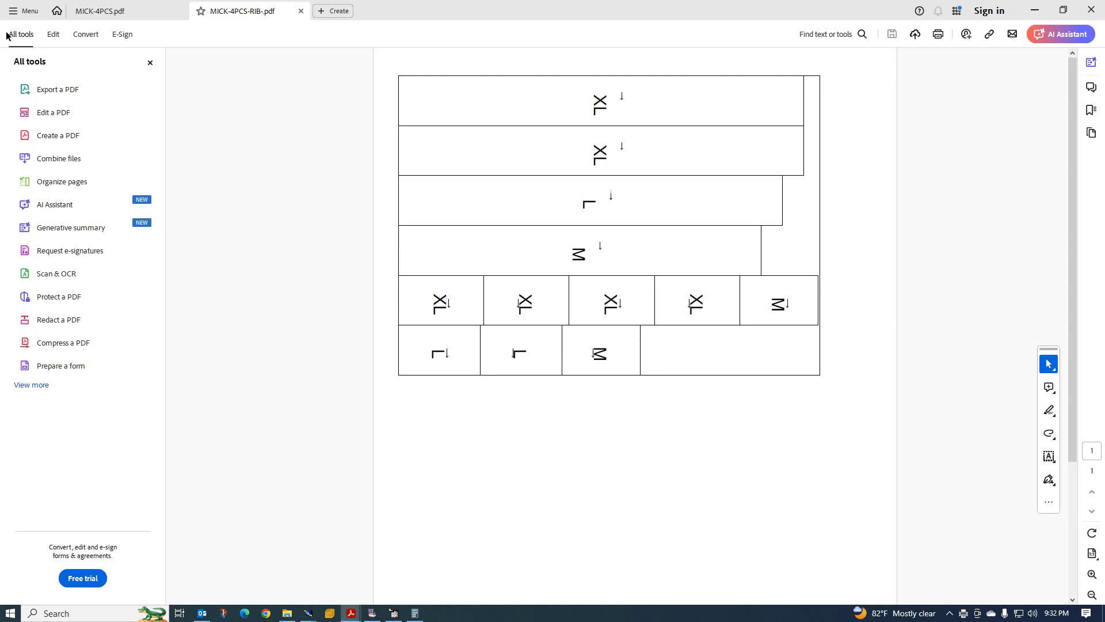
Review the rib marker PDF, checking its nested layout and the information table with length, width and efficiency
left_click(150, 62)
scroll(651, 295, "down", 3)
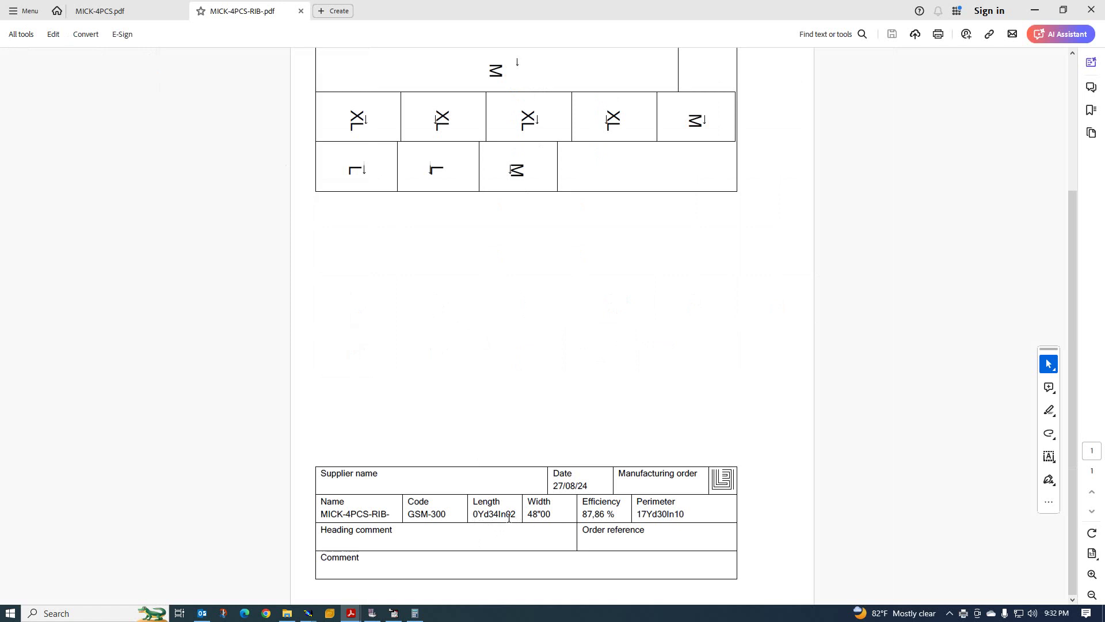
scroll(706, 253, "up", 3)
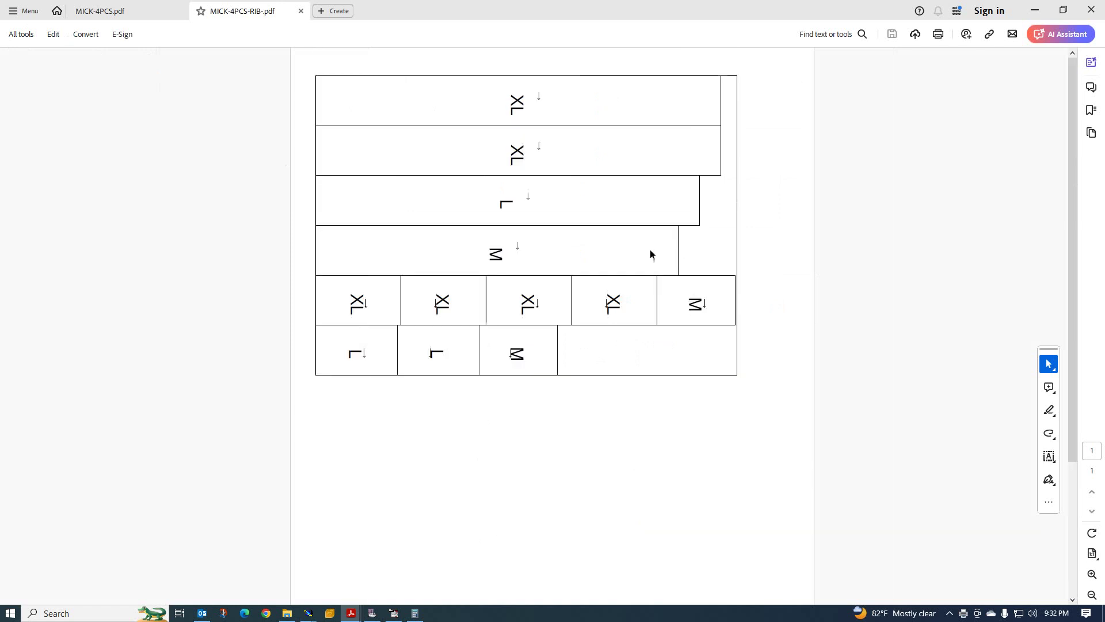
scroll(651, 252, "down", 3)
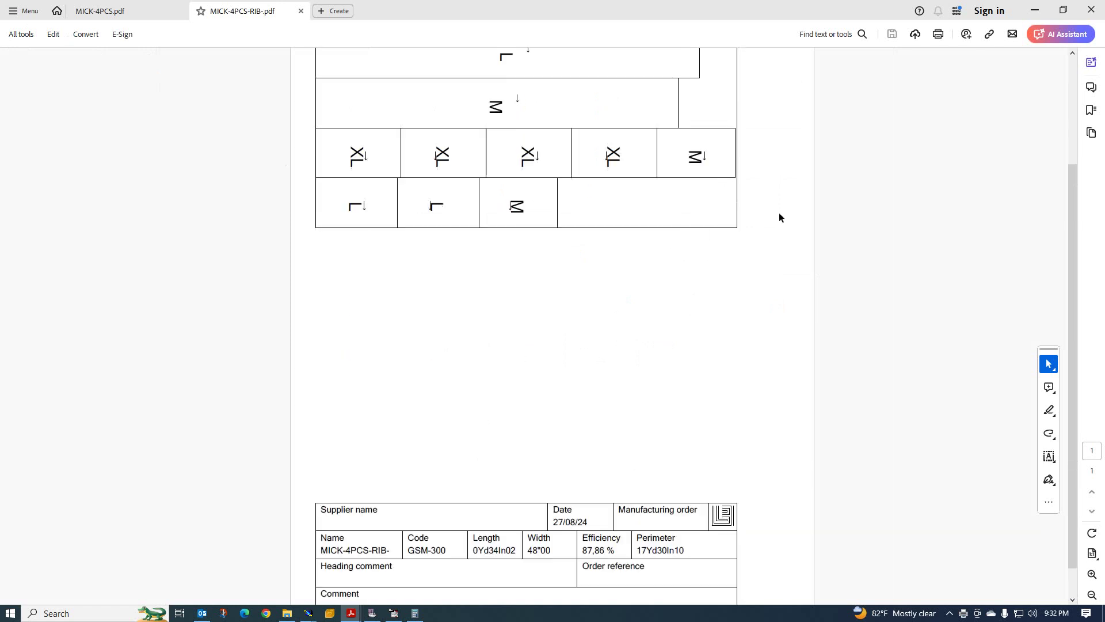
Minimise the PDF viewer, MarkerMaking, MarkerManager and Modaris windows to clear the desktop
left_click(1034, 10)
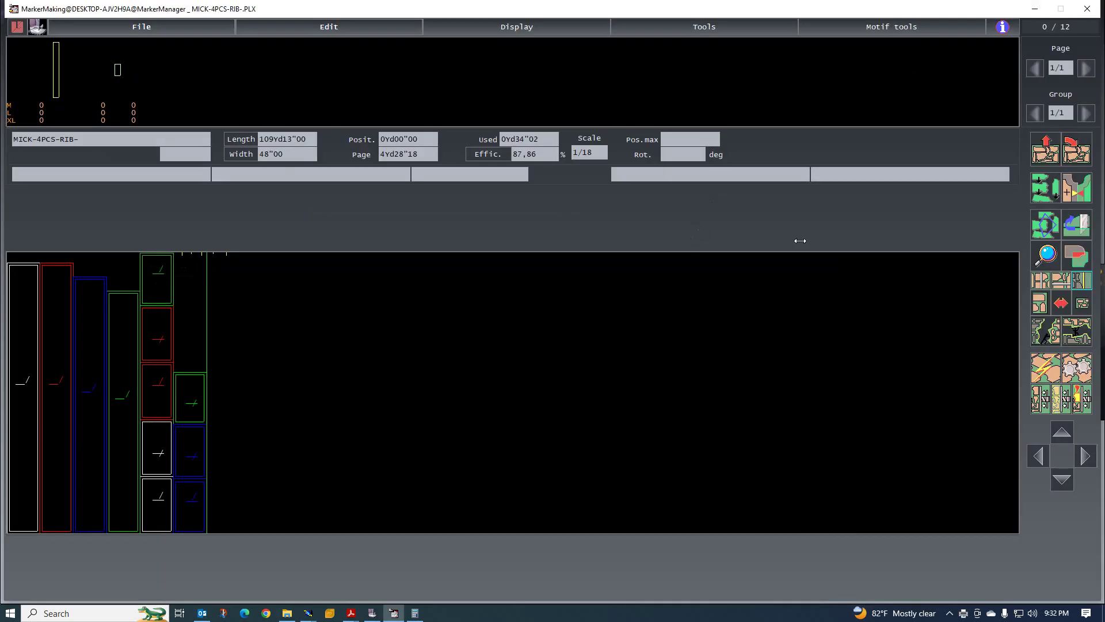
left_click(1036, 10)
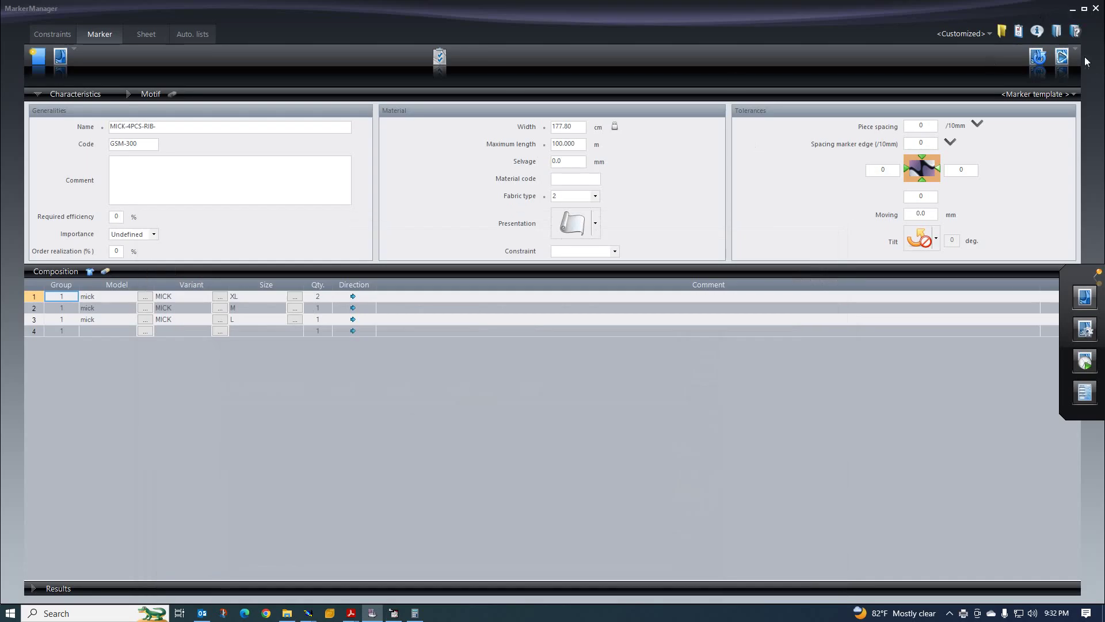
left_click(1072, 9)
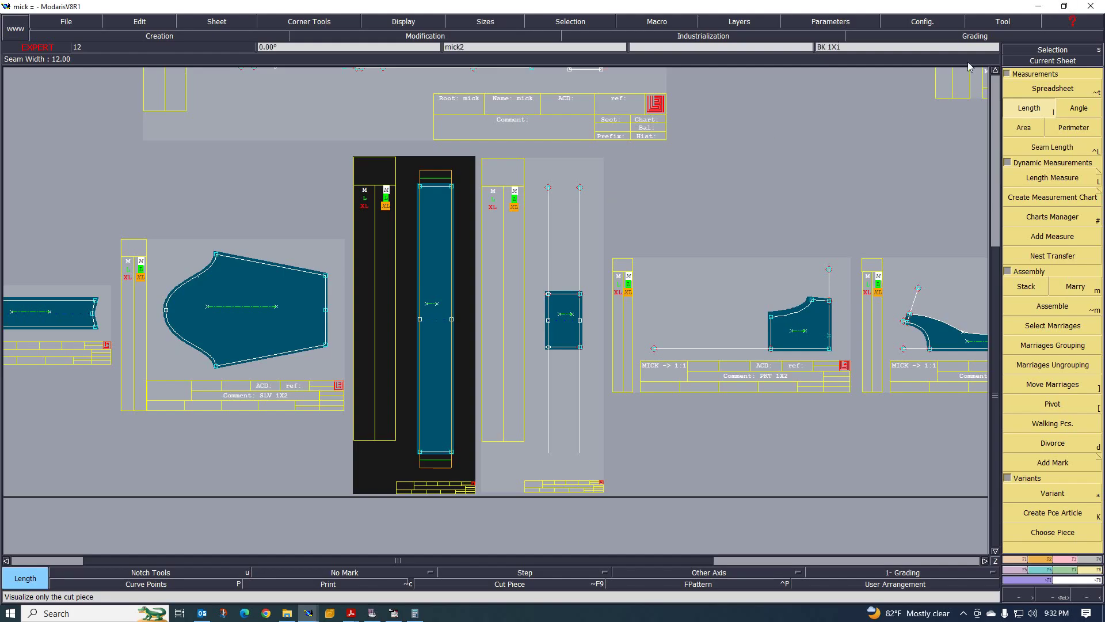
left_click(1039, 6)
right_click(543, 187)
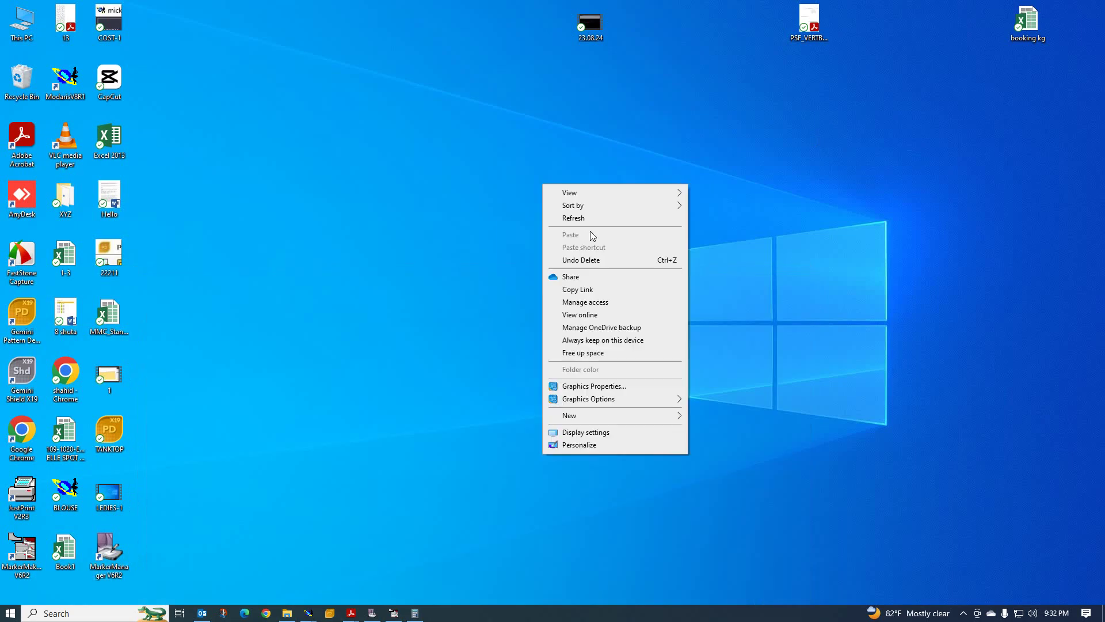
left_click(587, 219)
right_click(477, 200)
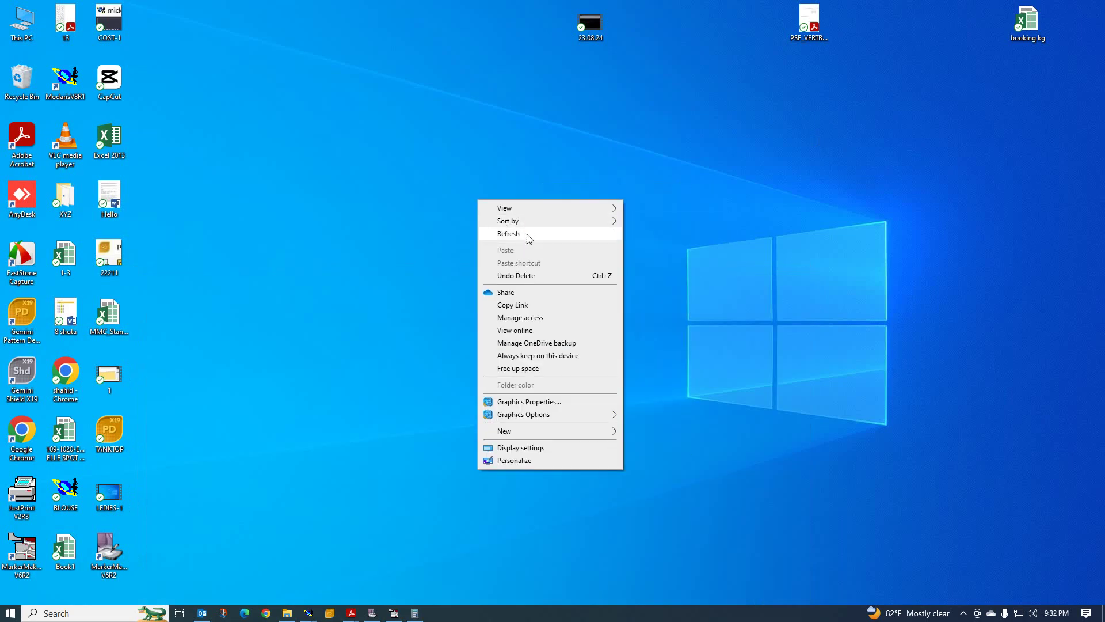
right_click(521, 244)
left_click(521, 247)
right_click(484, 248)
left_click(484, 248)
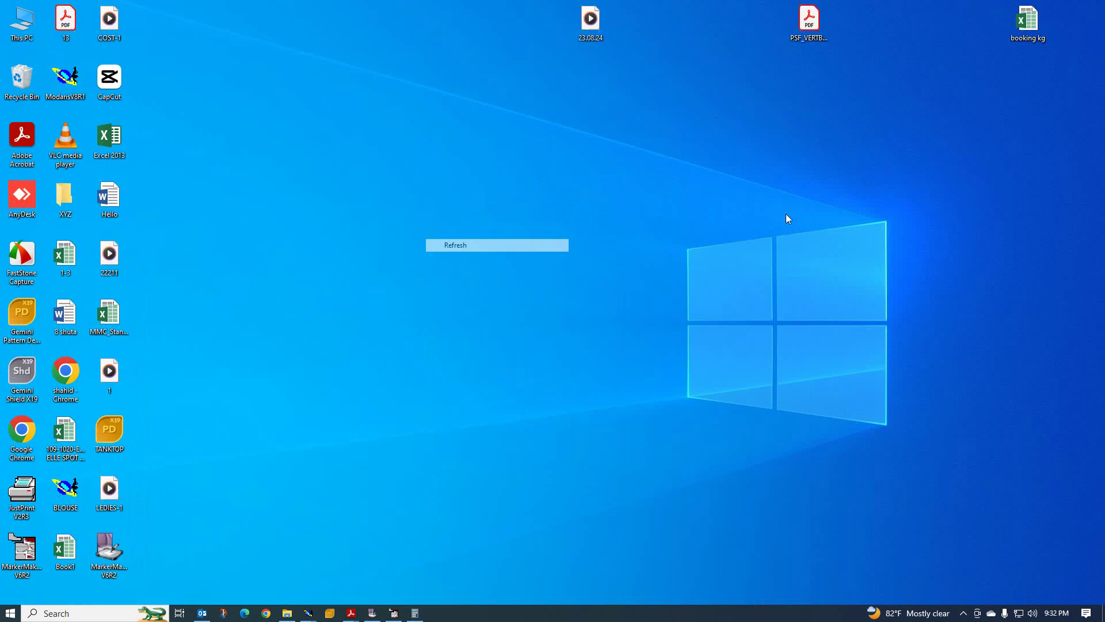
Reposition the booking kg spreadsheet icon to a free spot on the desktop
left_click_drag(1036, 41, 447, 306)
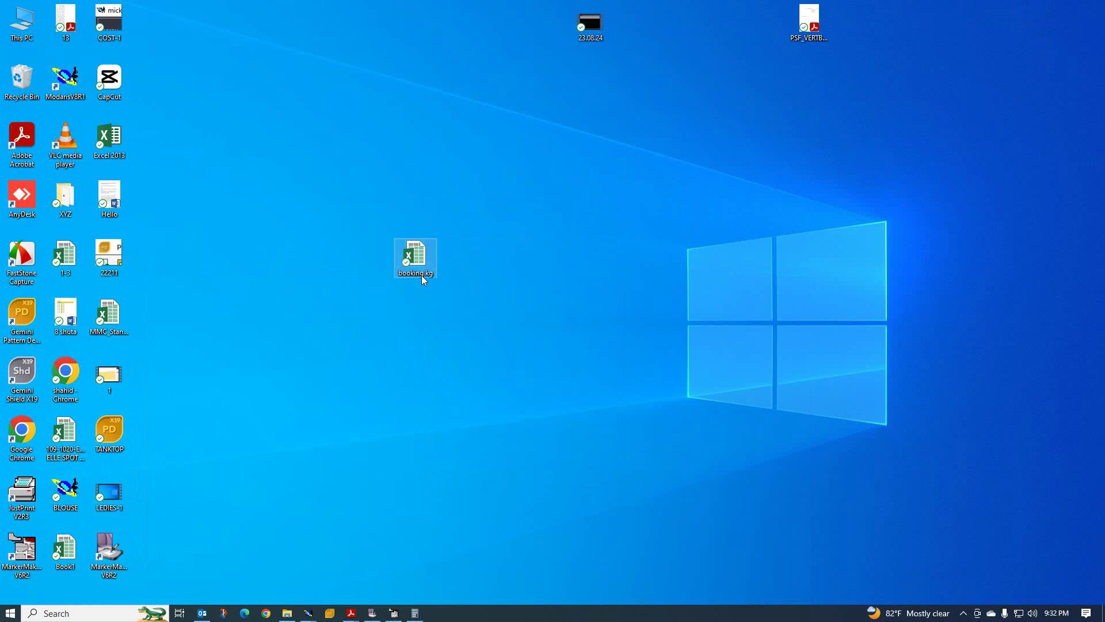
left_click_drag(689, 223, 736, 212)
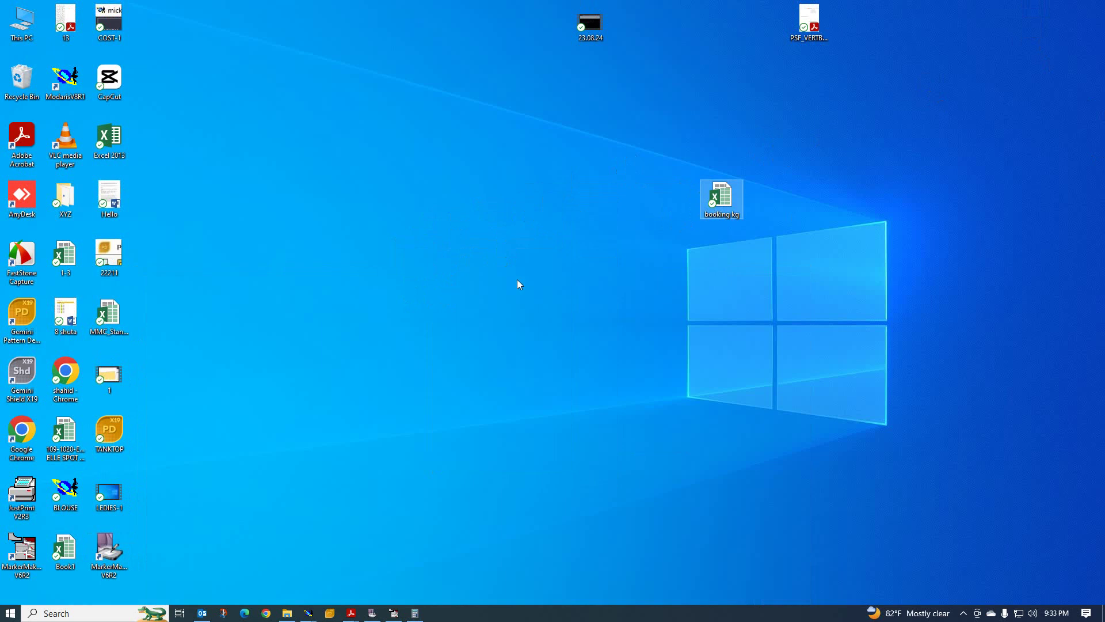
left_click_drag(721, 198, 997, 104)
left_click(994, 148)
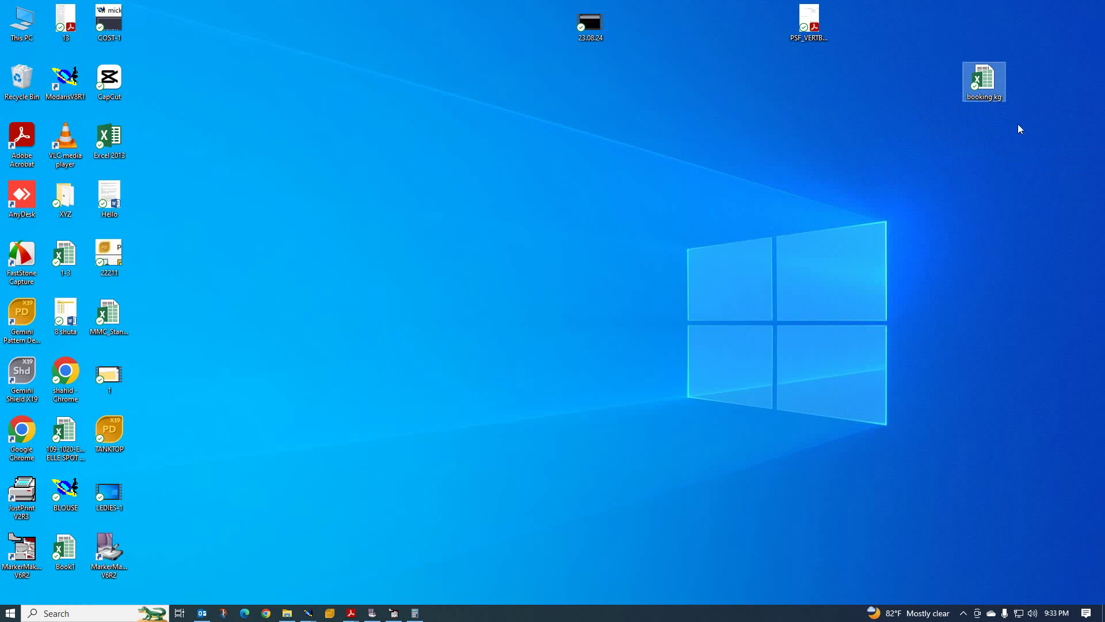
left_click(983, 89)
mouse_move(983, 90)
left_mouse_down()
mouse_move(719, 148)
mouse_move(794, 158)
mouse_move(851, 147)
mouse_move(904, 132)
mouse_move(991, 75)
left_mouse_up()
left_click_drag(1006, 92, 962, 92)
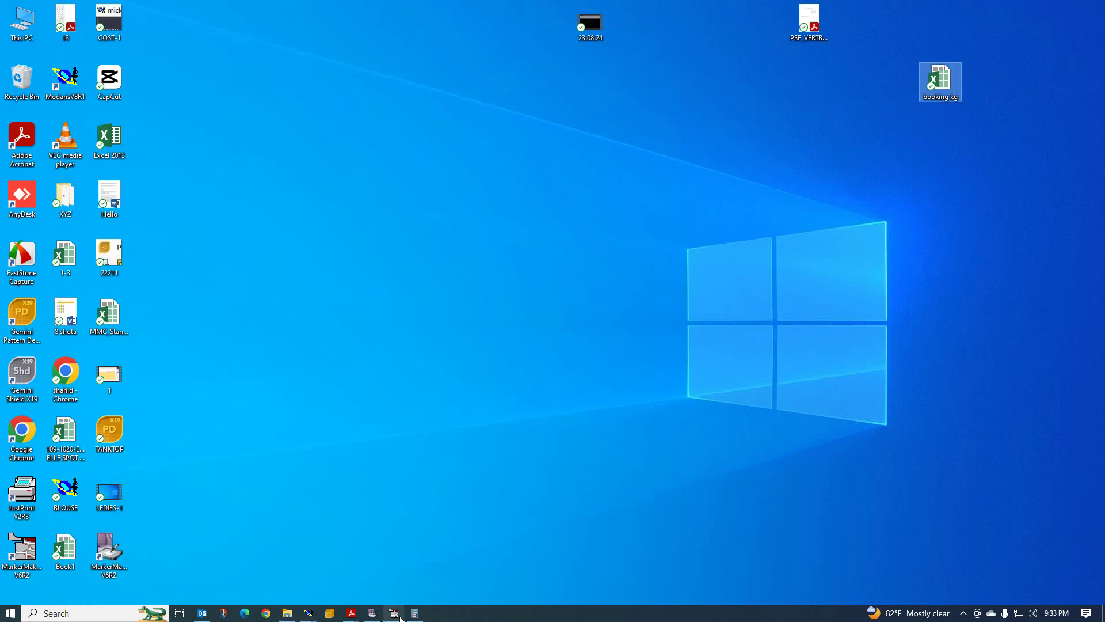
Bring up the Calculator, clear the previous calculation and place its window on the open desktop
left_click(415, 614)
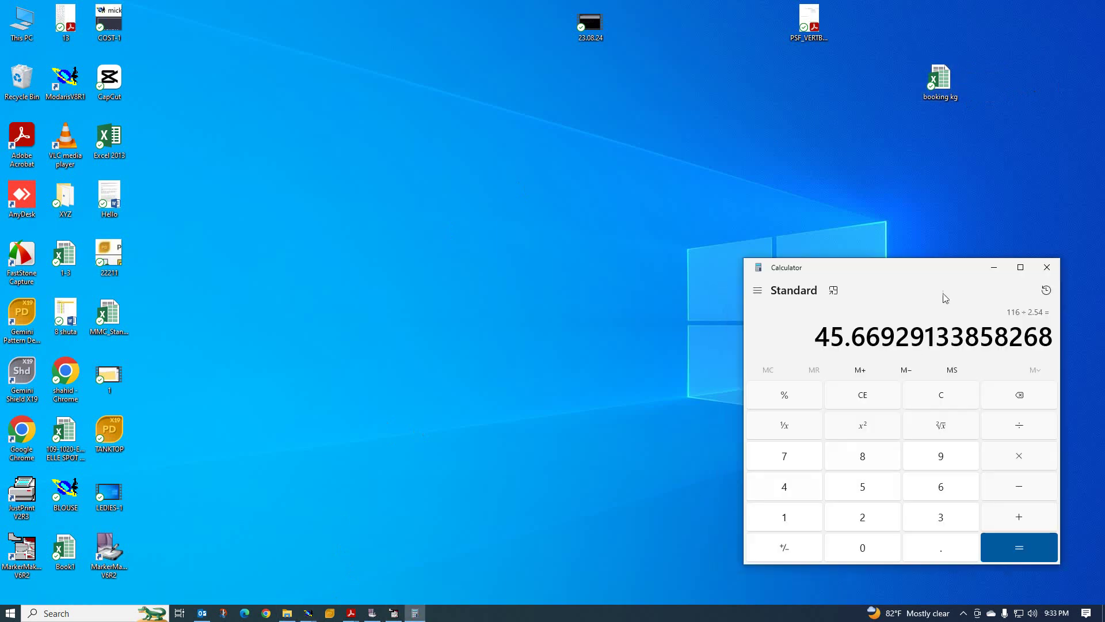
left_click(944, 390)
left_click_drag(944, 274, 961, 231)
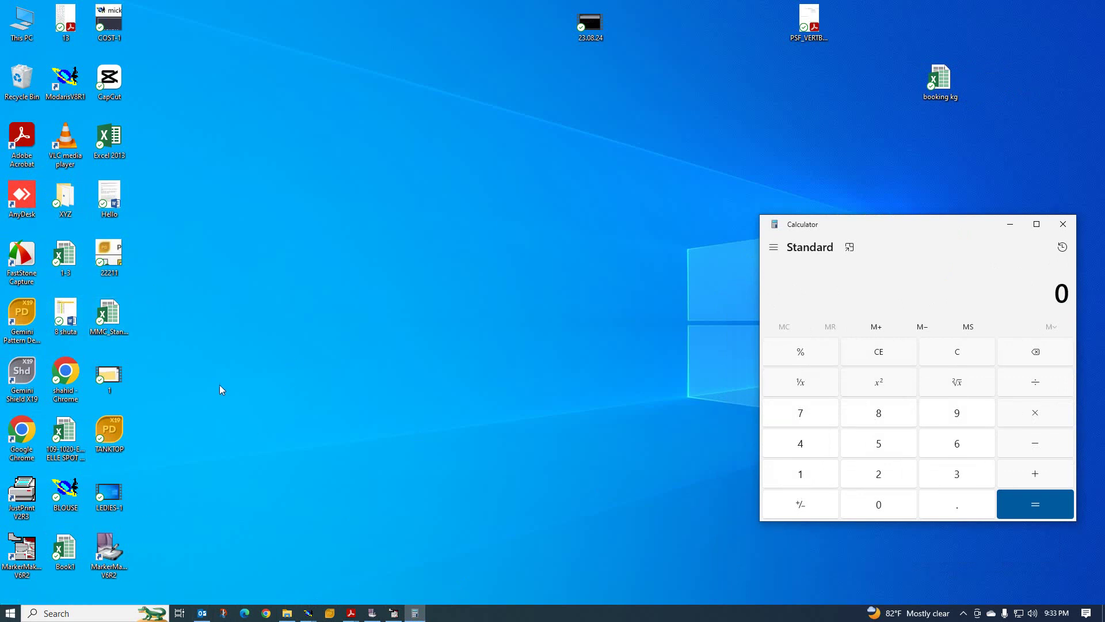
Launch Word and create a blank document
left_click(18, 611)
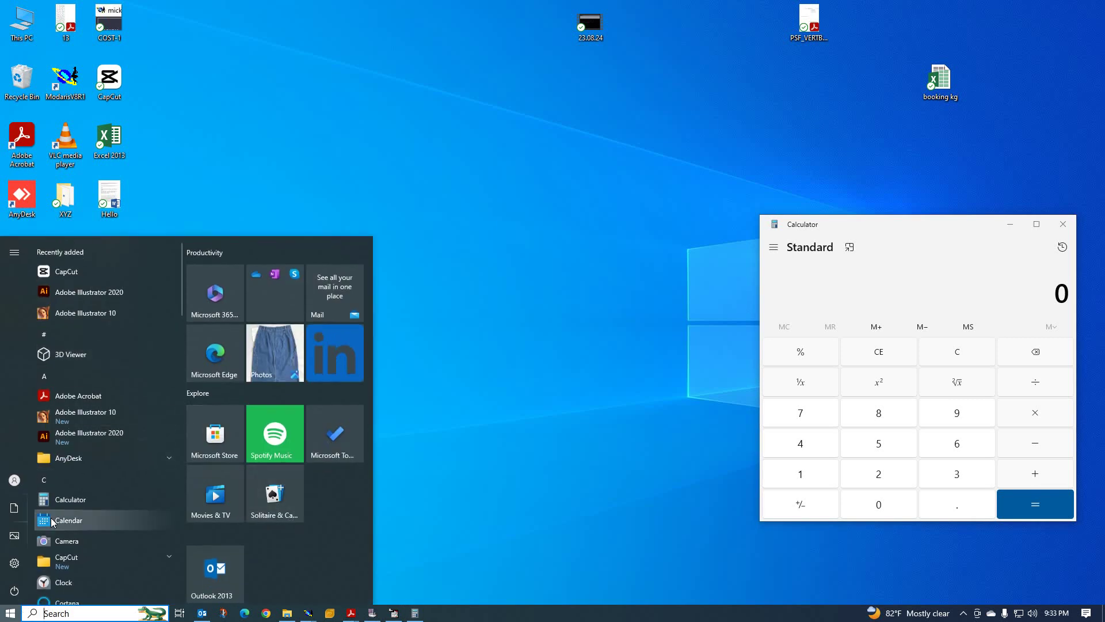
type("W")
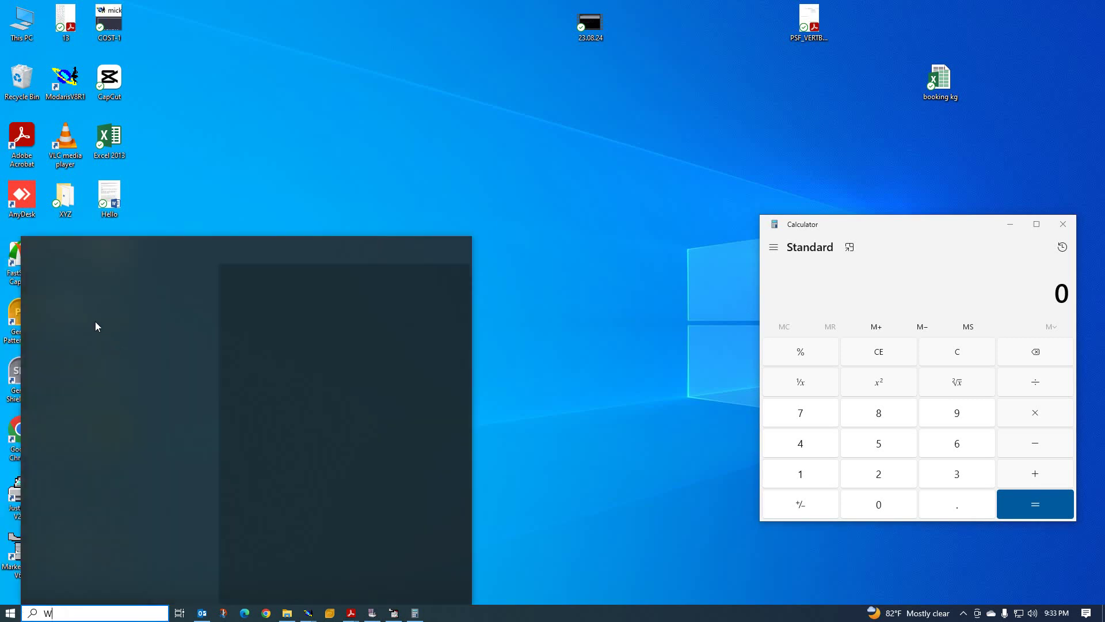
key("Escape")
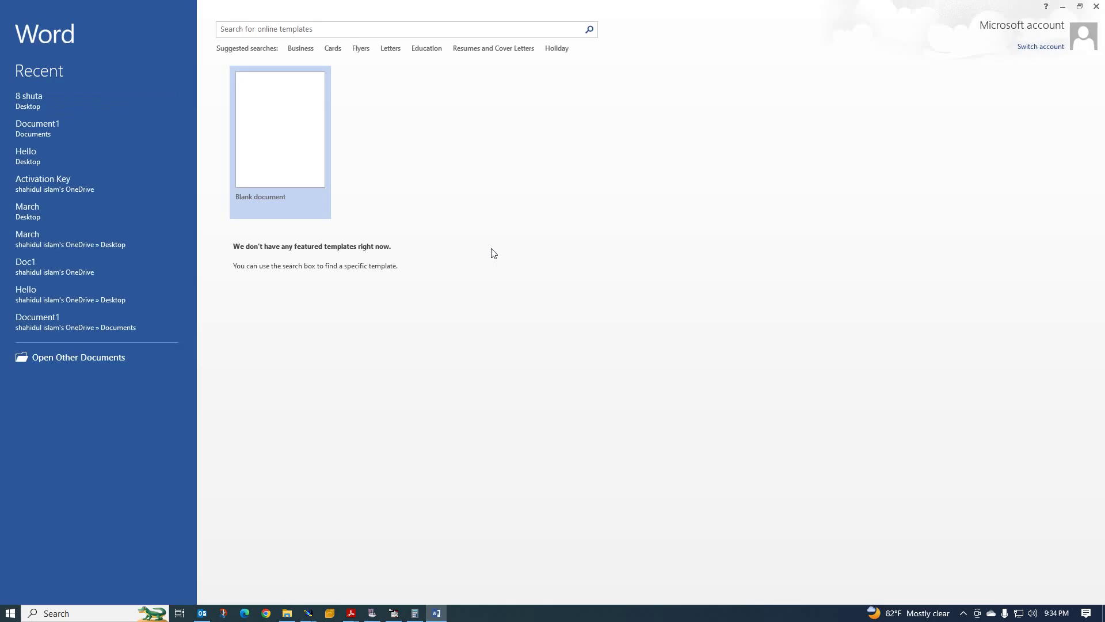
left_click(282, 136)
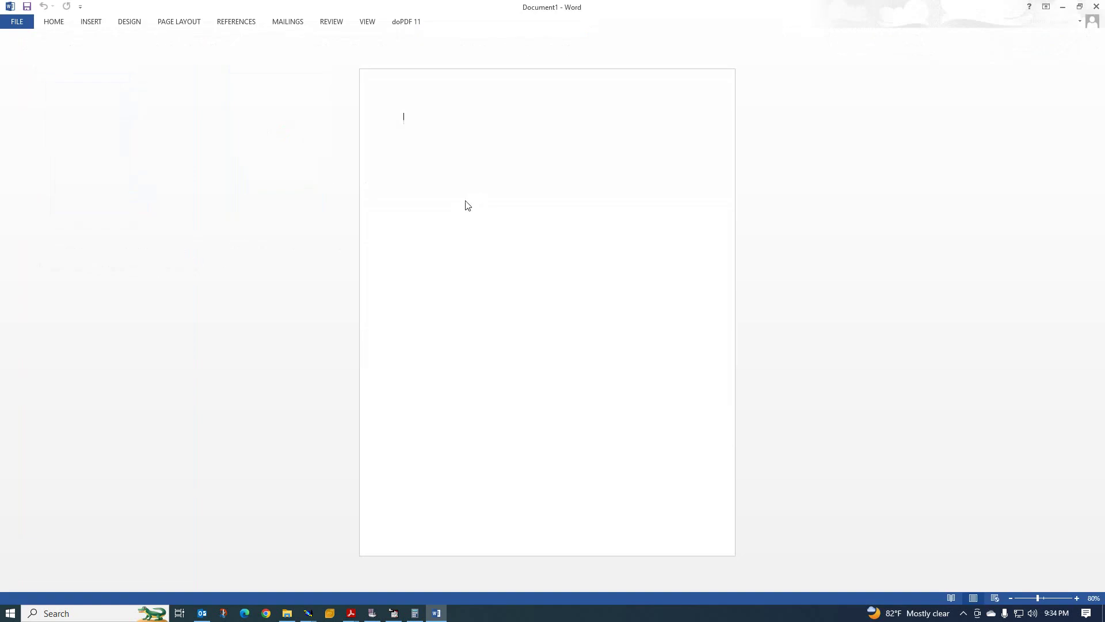
Choose a larger font size for the text in the blank document, keeping the Calibri font
left_click(407, 116)
right_click(407, 116)
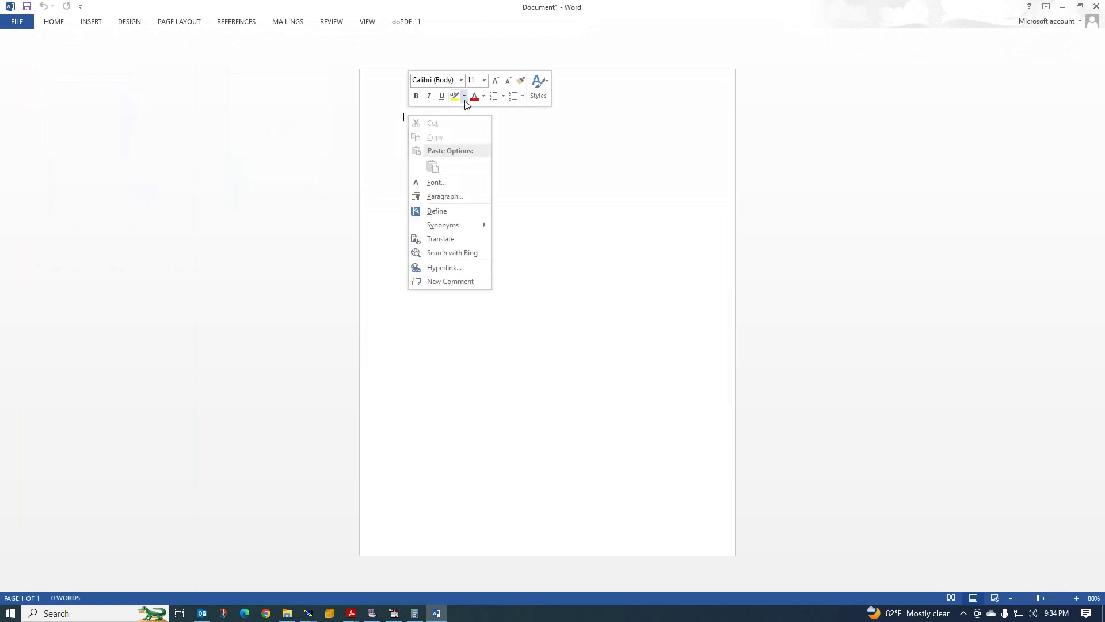
left_click(462, 80)
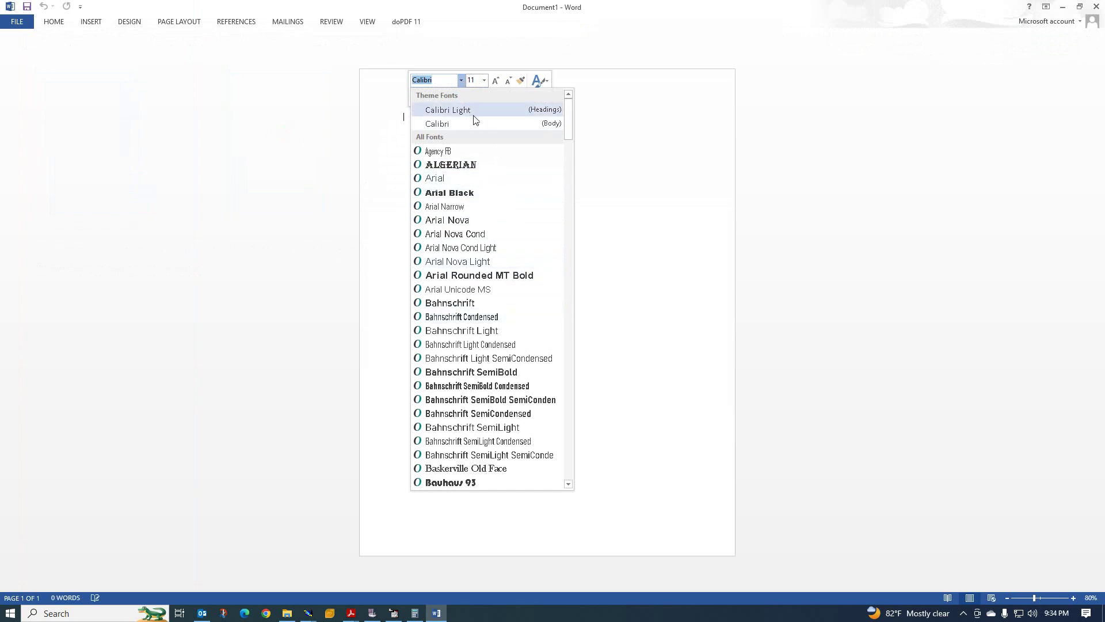
left_click(484, 80)
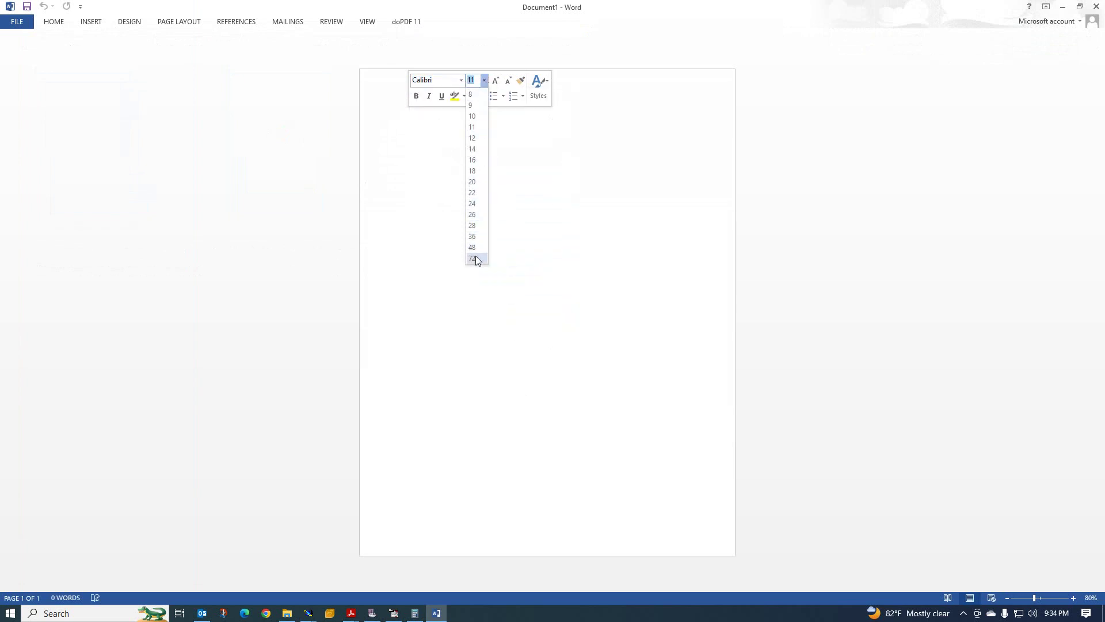
key("Escape")
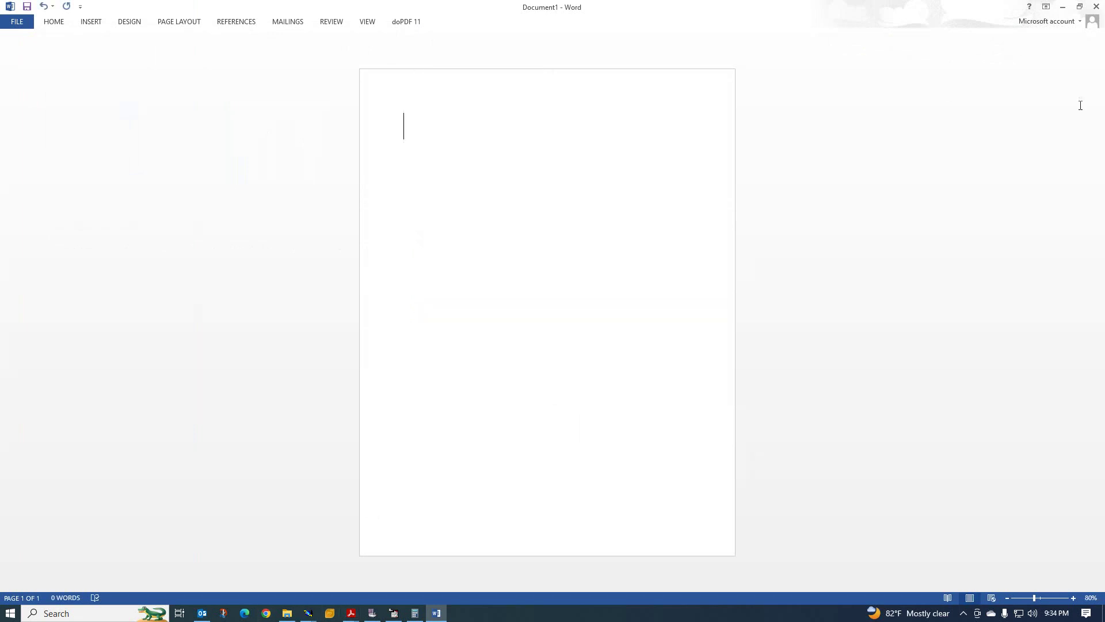
Reduce the Word document to a smaller window so it sits beside the Calculator
left_click(1062, 6)
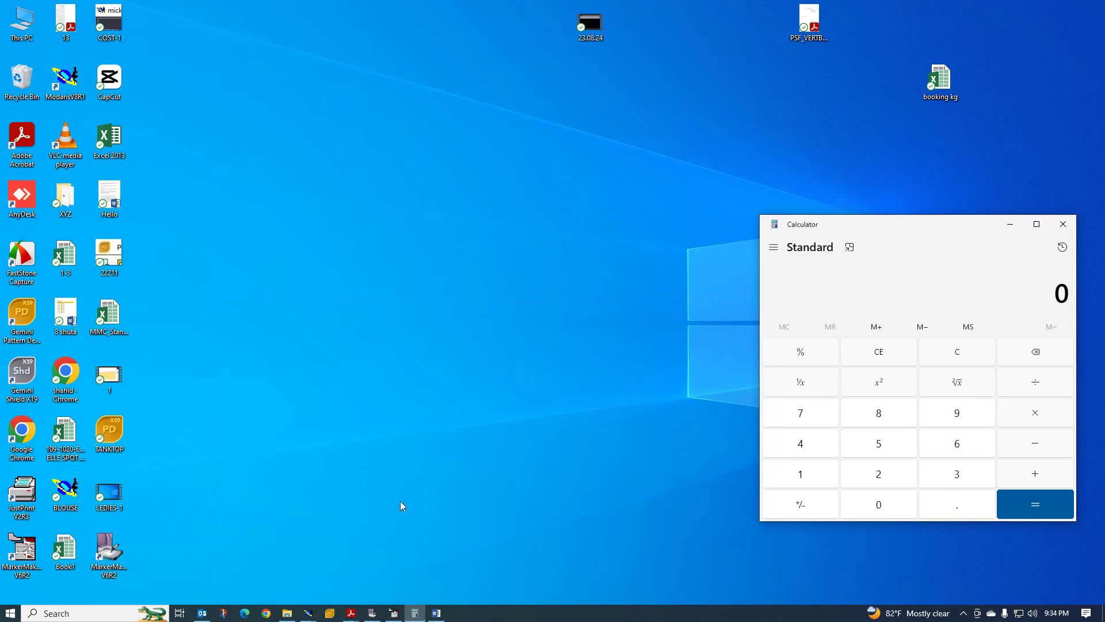
left_click(437, 614)
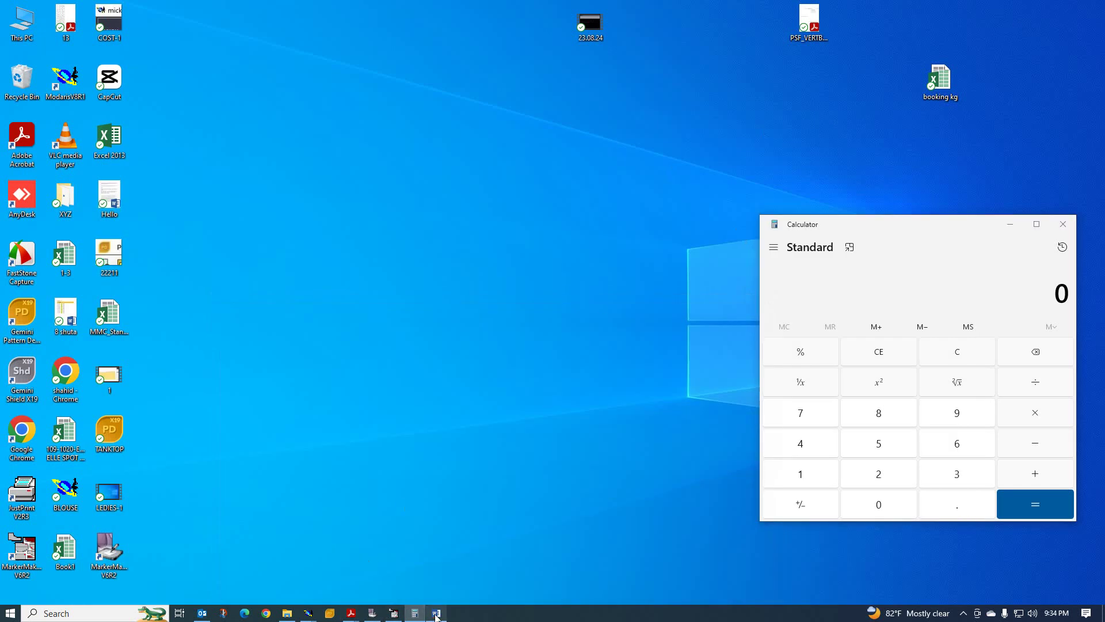
left_click(1080, 6)
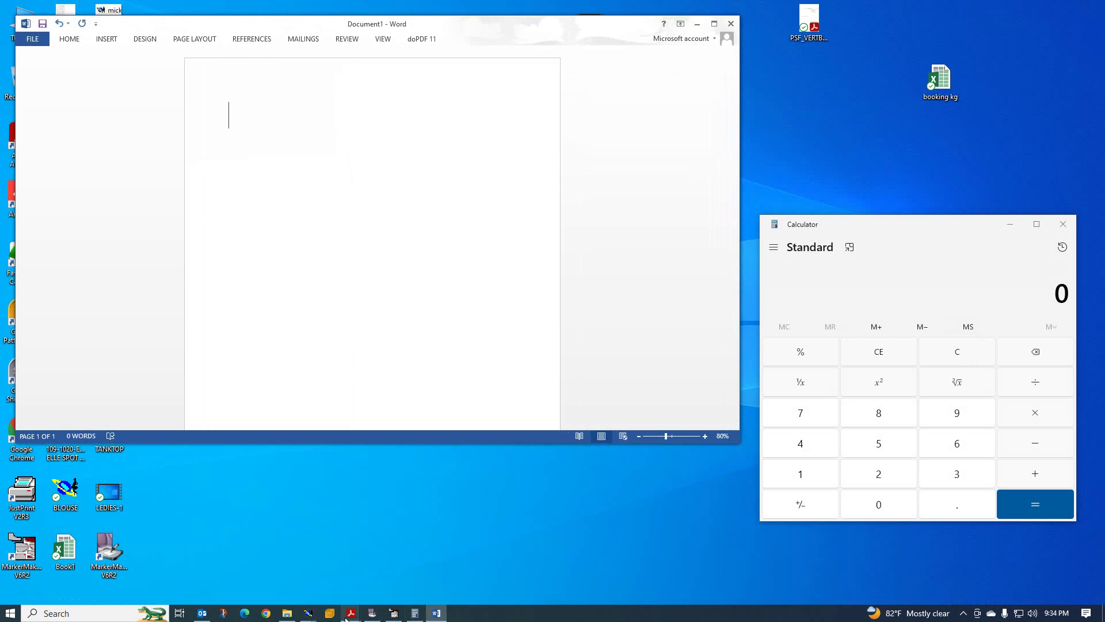
Examine the layouts and information tables of the MICK-4PCS and MICK-4PCS-RIB- marker PDFs
mouse_move(346, 614)
left_click(297, 587)
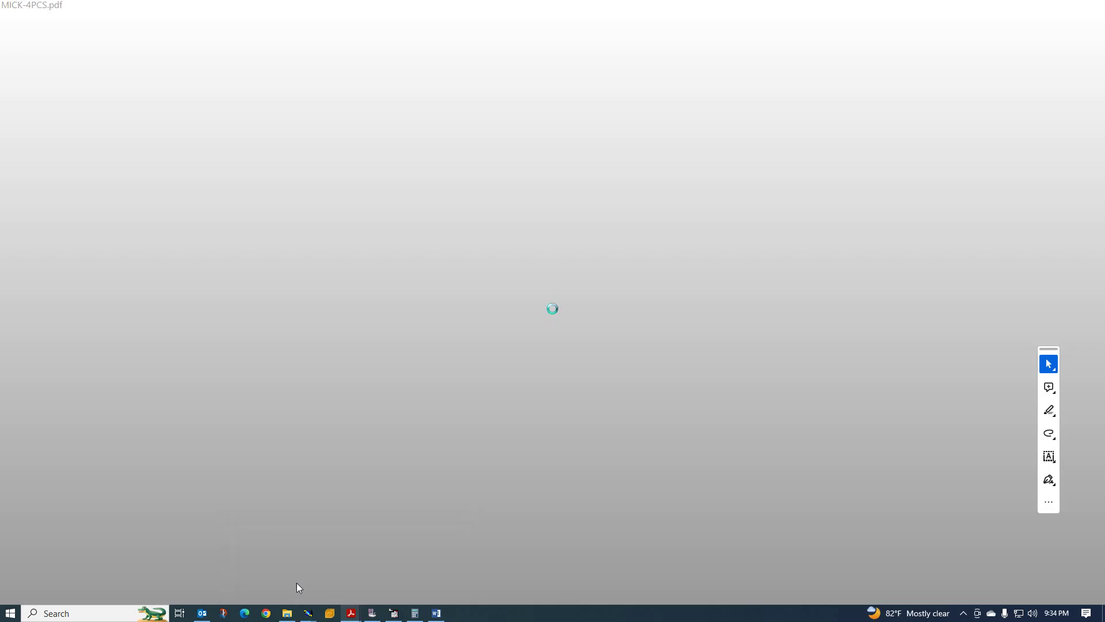
scroll(434, 384, "down", 3)
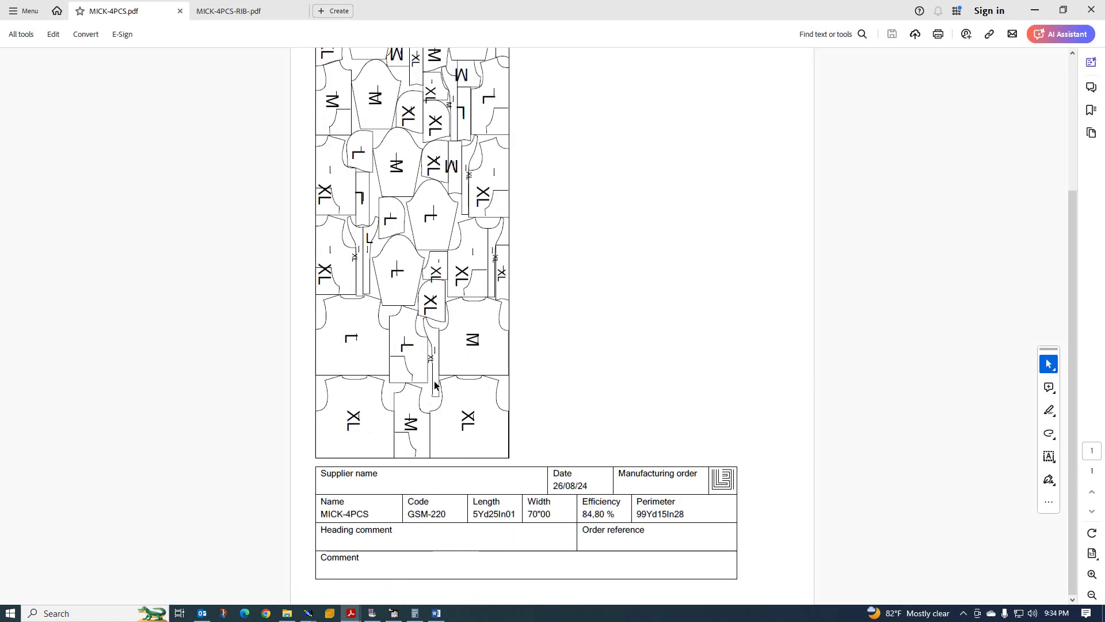
mouse_move(350, 613)
left_click(456, 530)
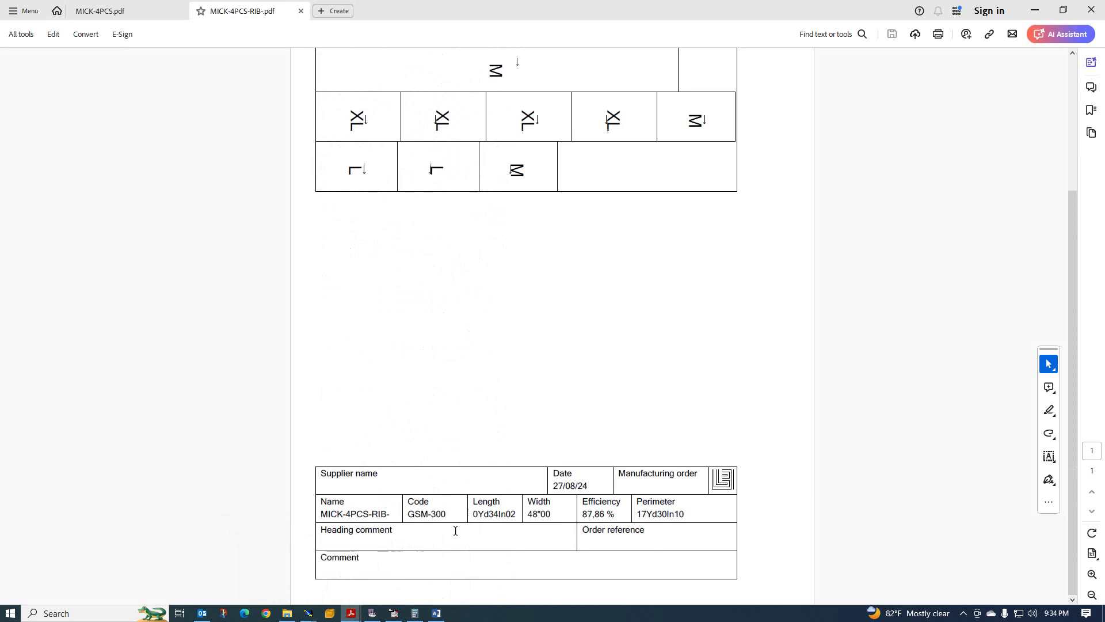
scroll(589, 395, "up", 3)
scroll(586, 409, "down", 3)
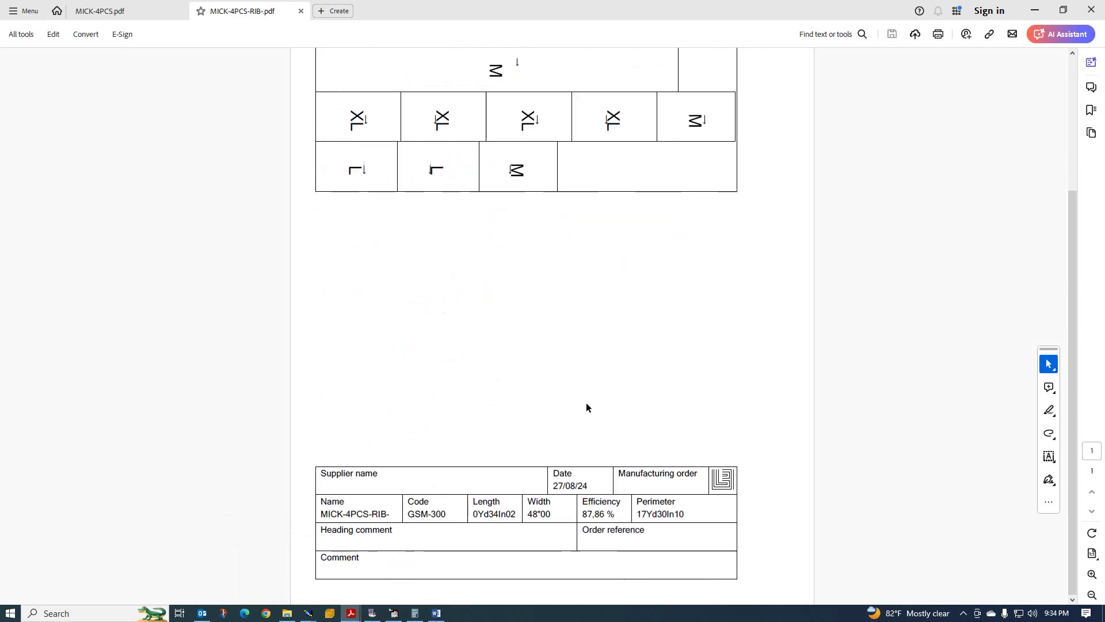
scroll(586, 407, "up", 3)
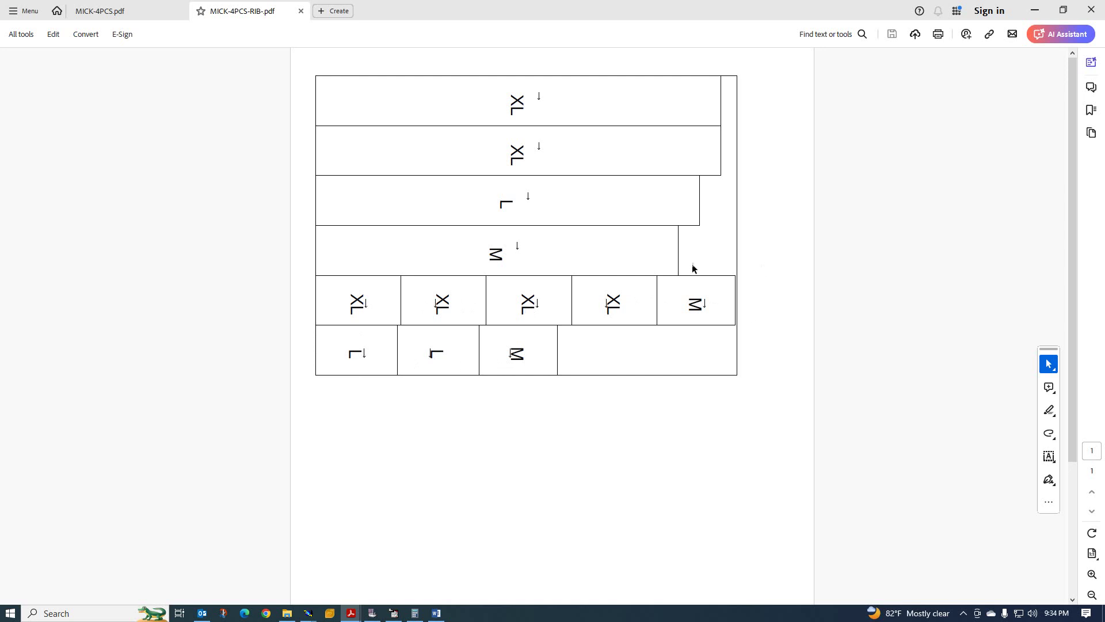
scroll(611, 272, "down", 3)
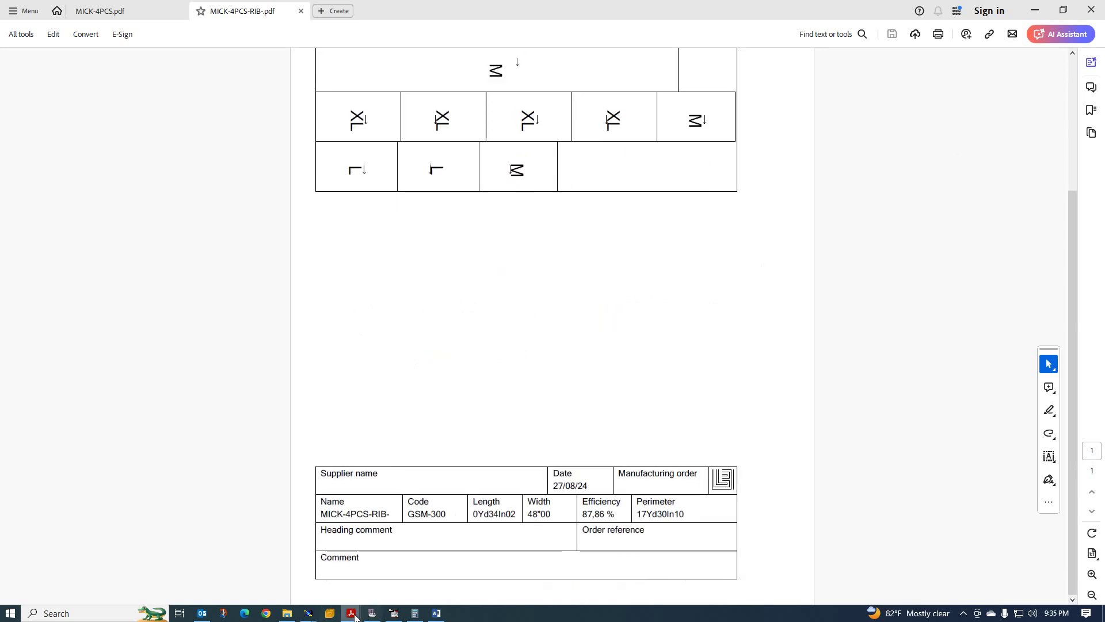
Check the code, length and width in the MICK-4PCS PDF's information table, and return to the blank Word document
mouse_move(350, 615)
left_click(286, 567)
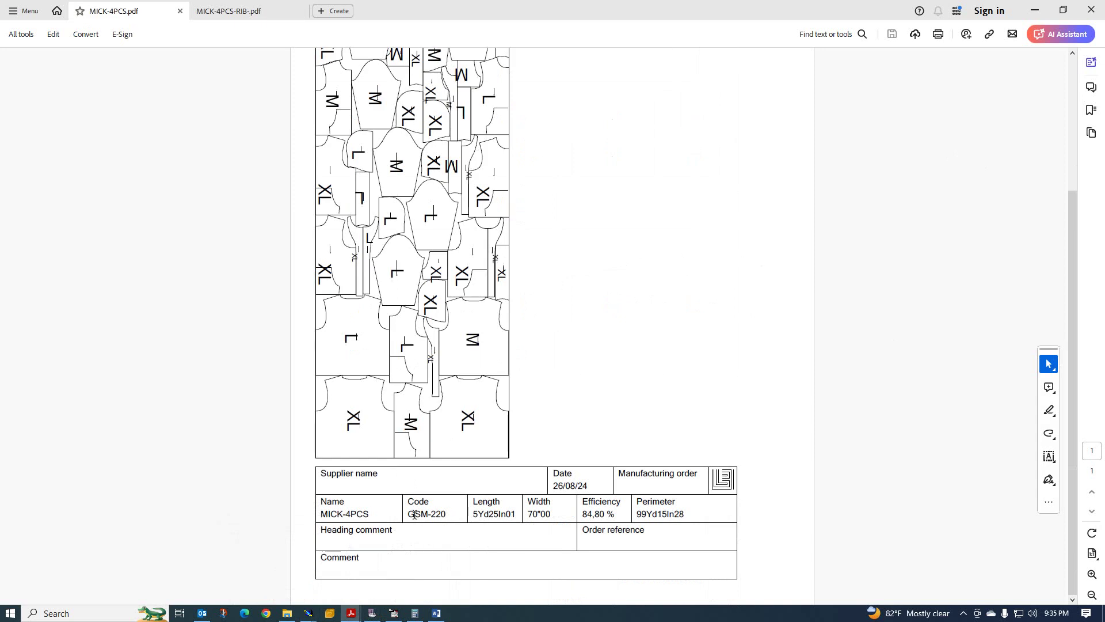
left_click_drag(410, 515, 556, 518)
left_click(560, 516)
left_click_drag(554, 514, 526, 514)
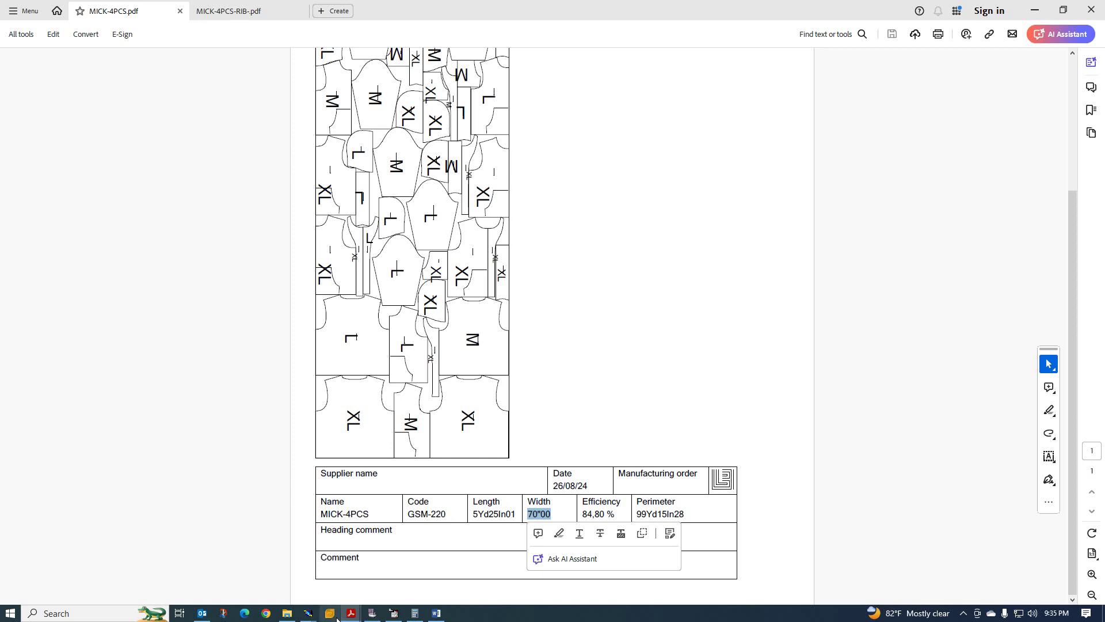
left_click(436, 614)
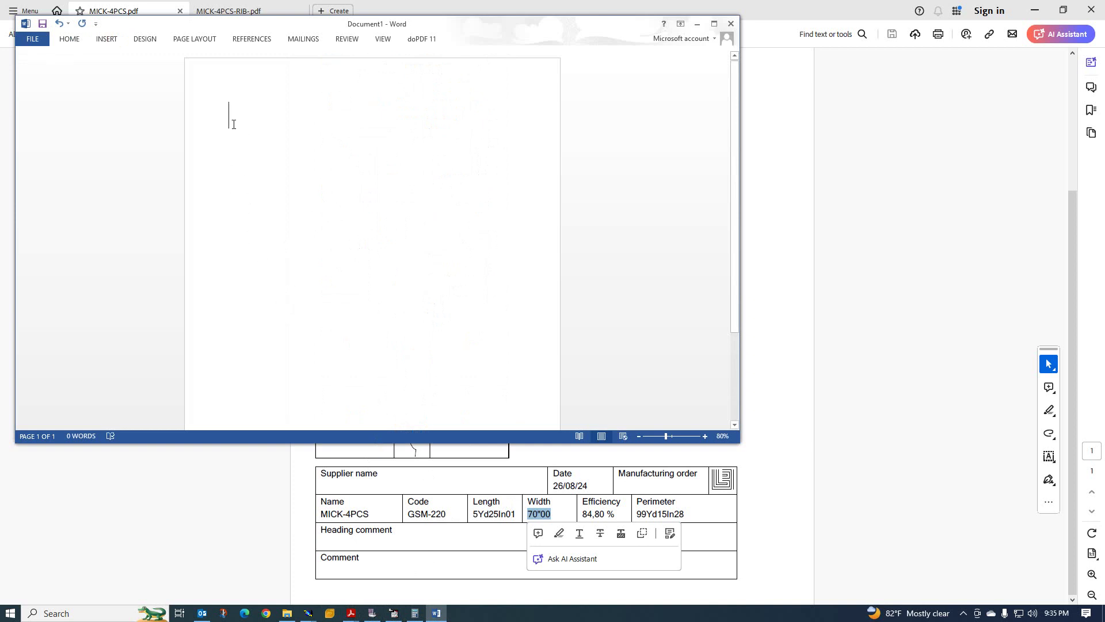
Write the marker length as ML=5Y25" on the first line of the blank document
type("ML")
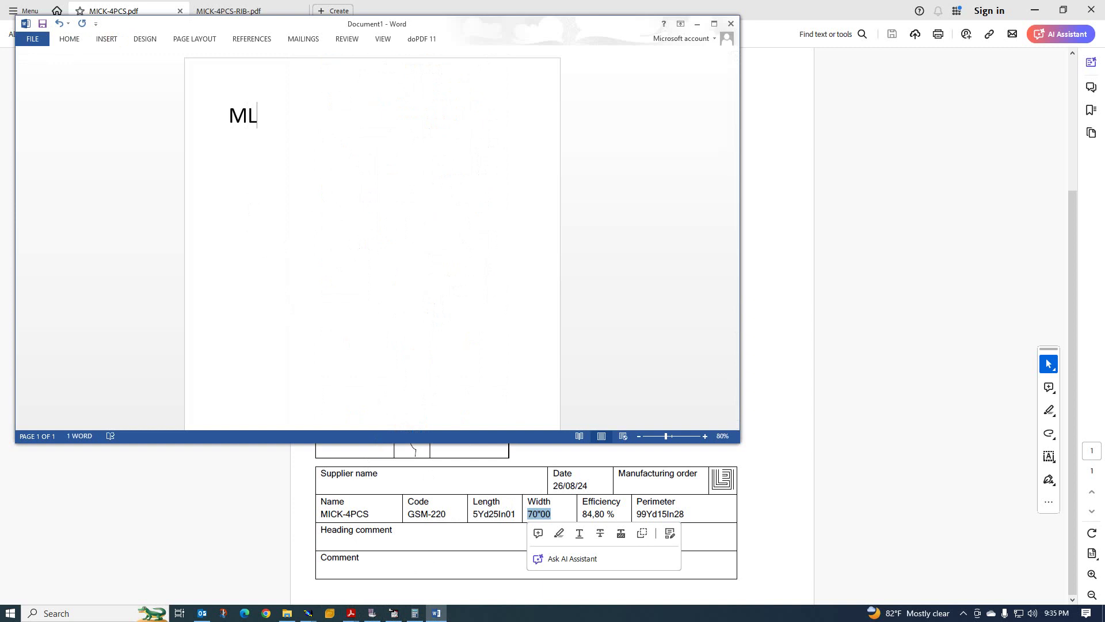
type("=")
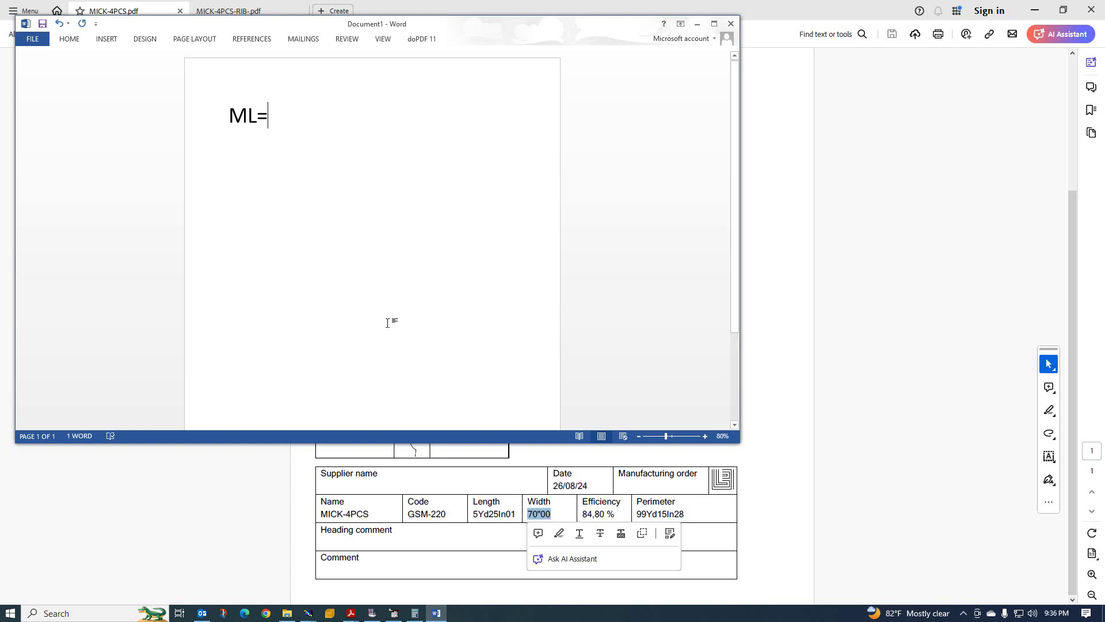
type("5")
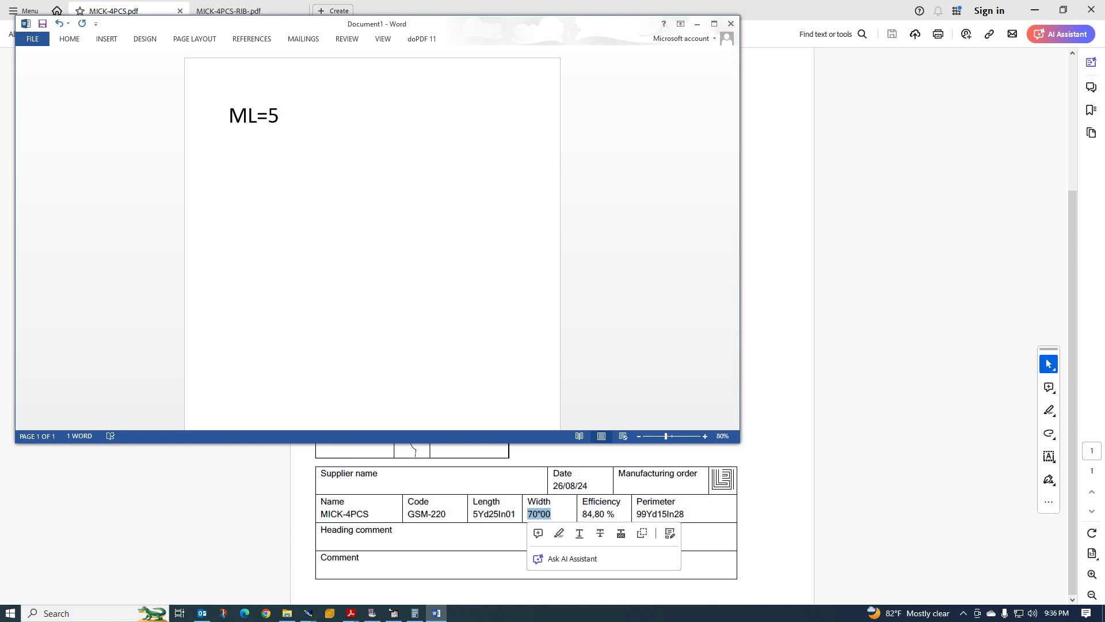
type(".25")
key("BackSpace")
key("BackSpace")
key("BackSpace")
type("Y")
type("25")
type("\"")
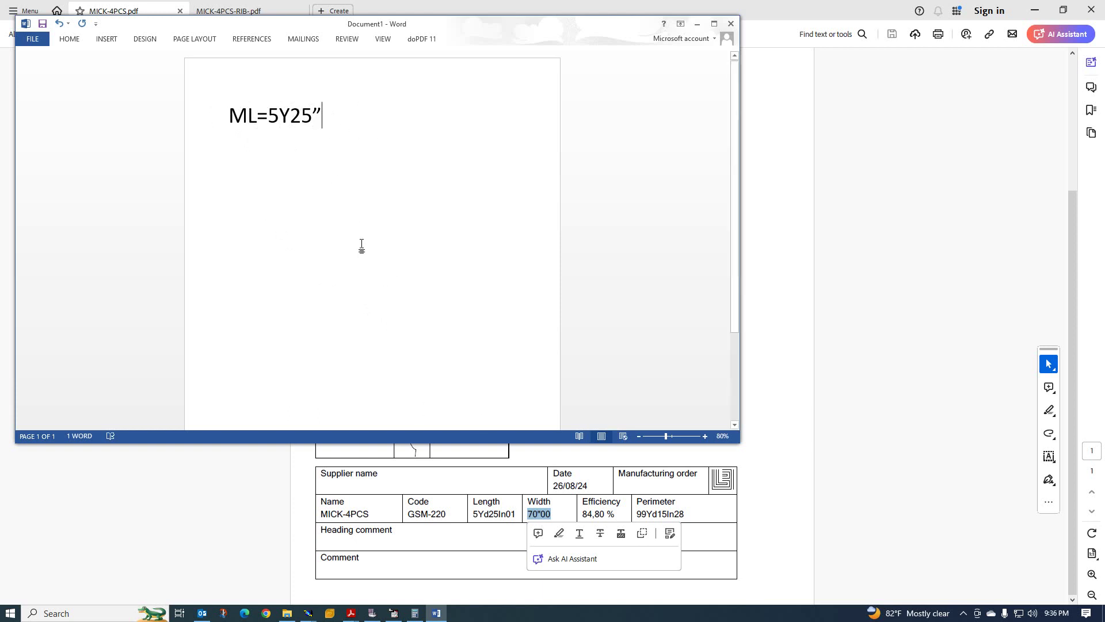
Add a second line giving the marker width with its allowance as MW=70+2"
key("Return")
type("MW")
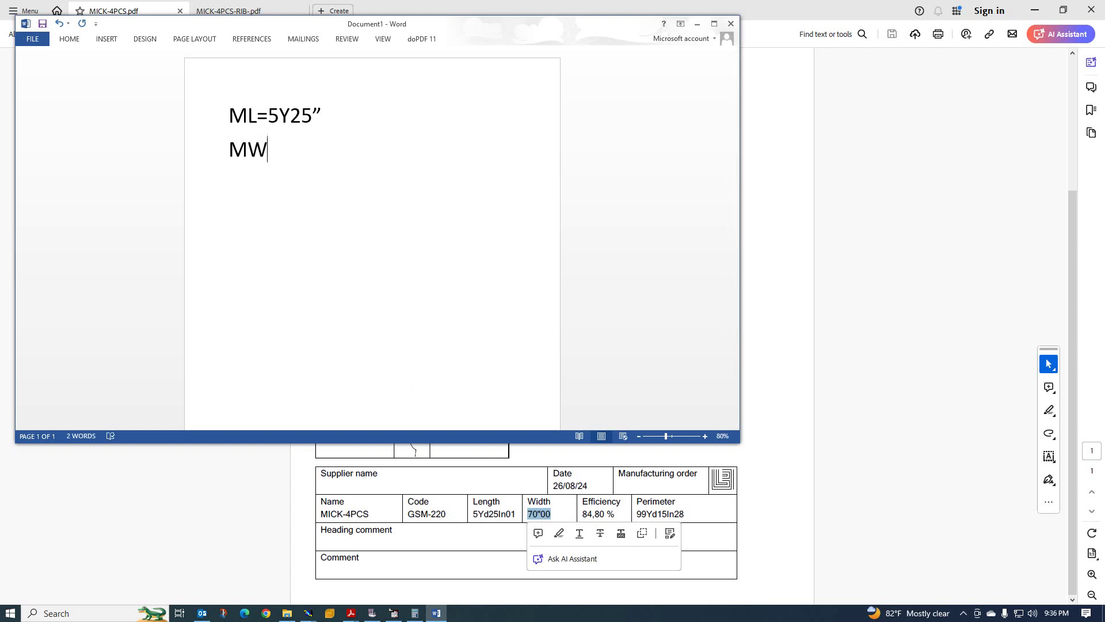
type("=")
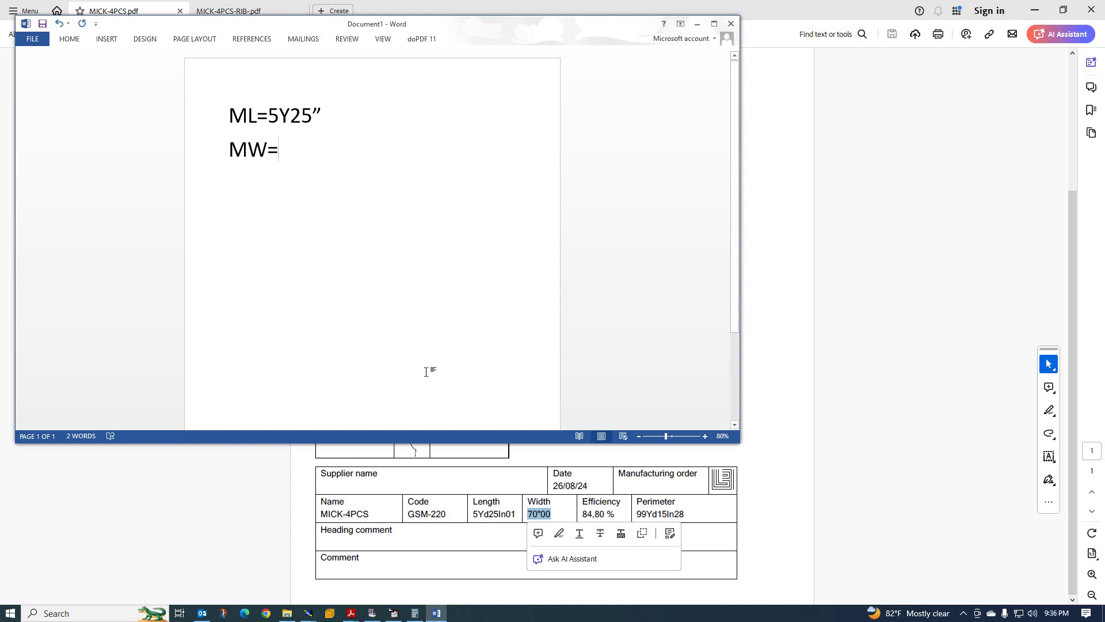
type("70")
type("+2")
type("\"")
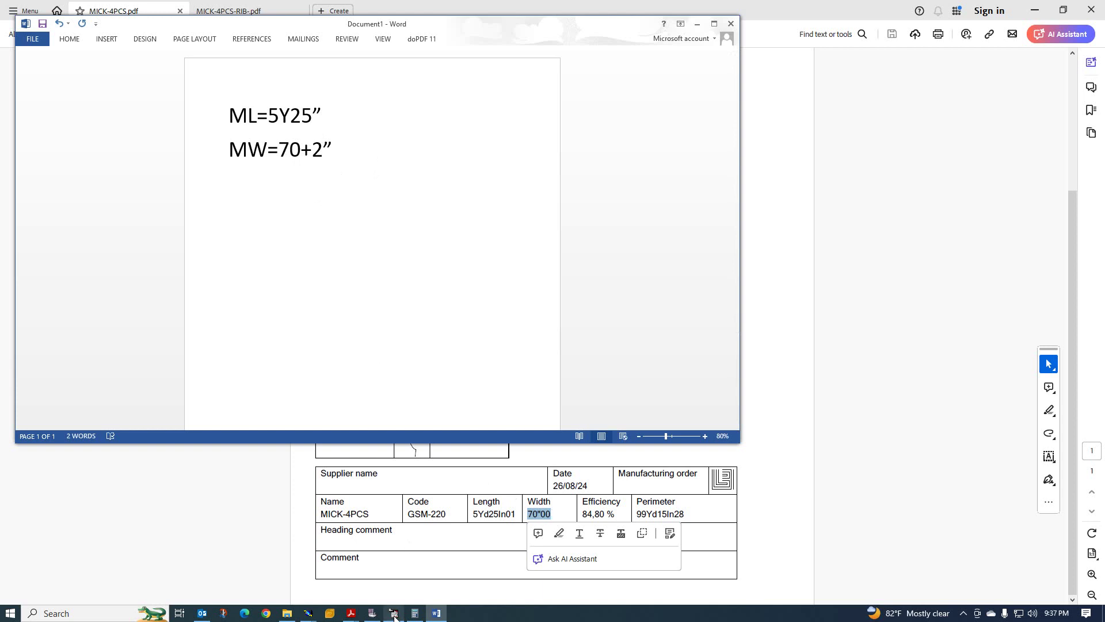
Switch to the MICK-4PCS PDF and examine the marker layout from end to end, along with its information table
left_click(740, 507)
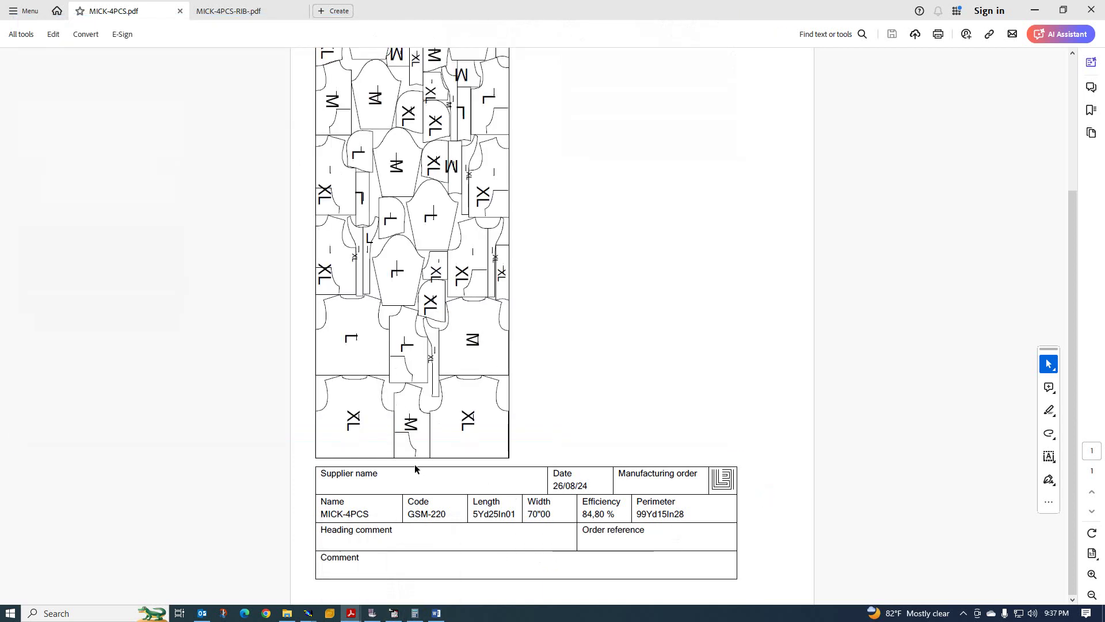
scroll(433, 383, "up", 3)
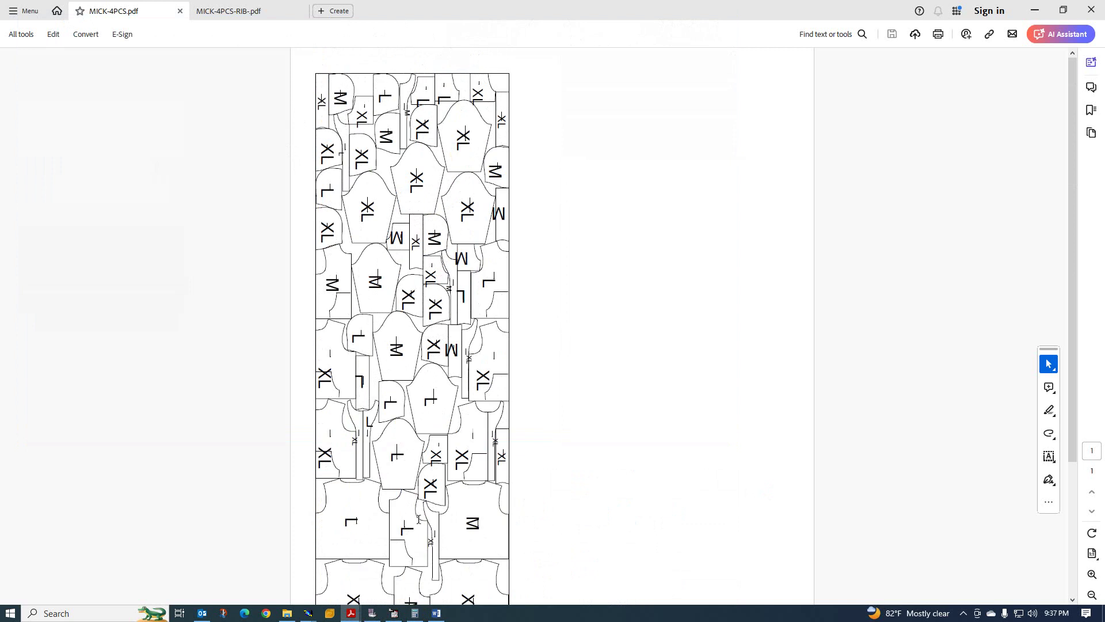
scroll(419, 520, "down", 1)
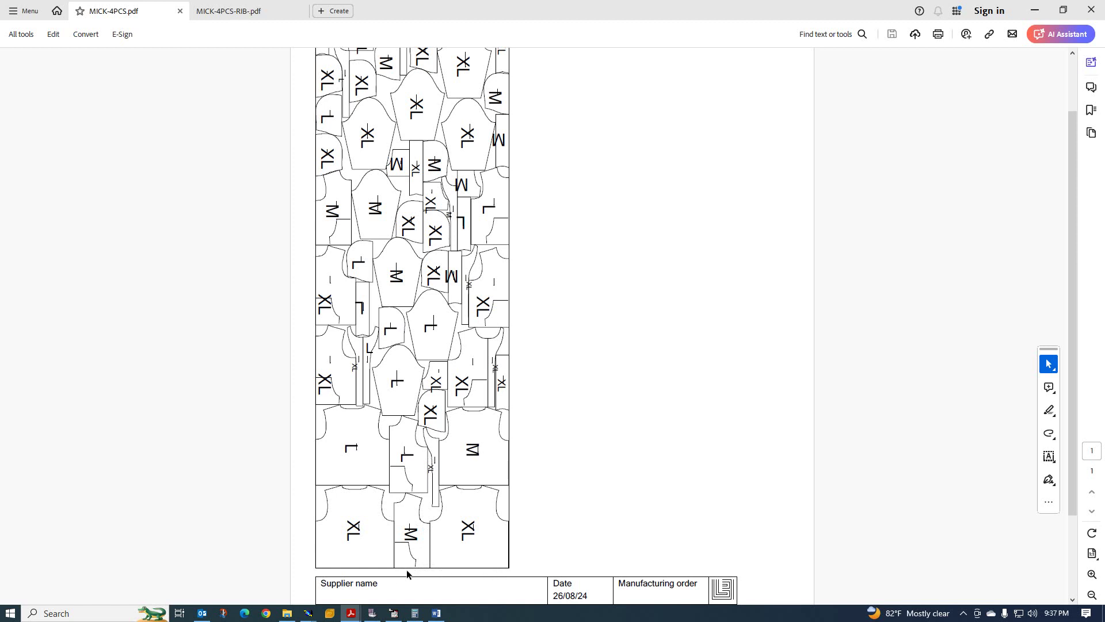
scroll(417, 570, "up", 1)
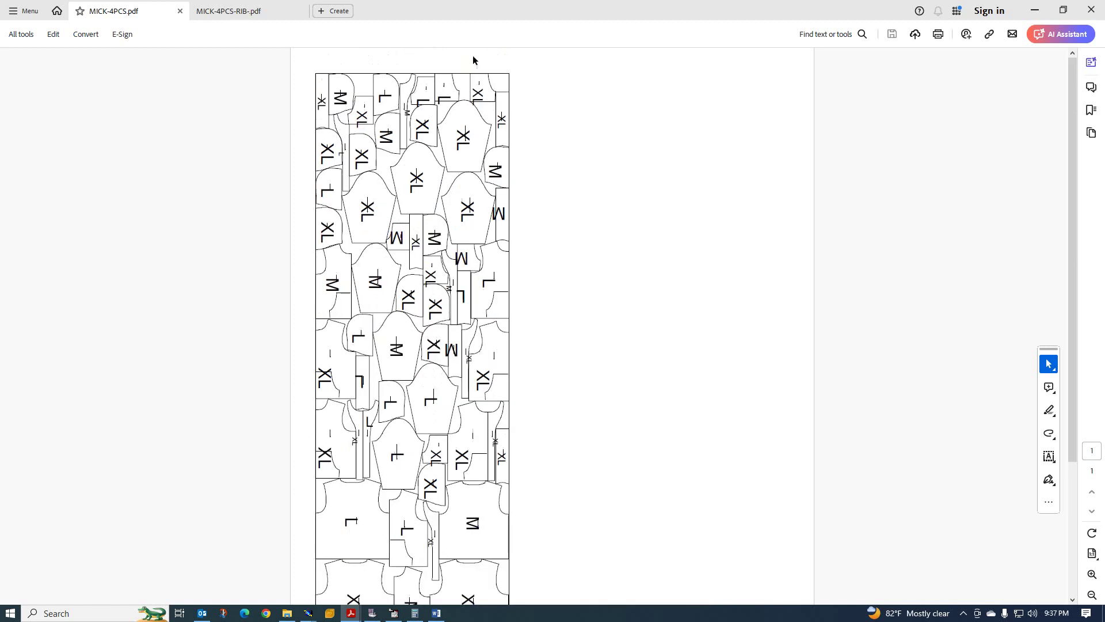
scroll(466, 469, "down", 1)
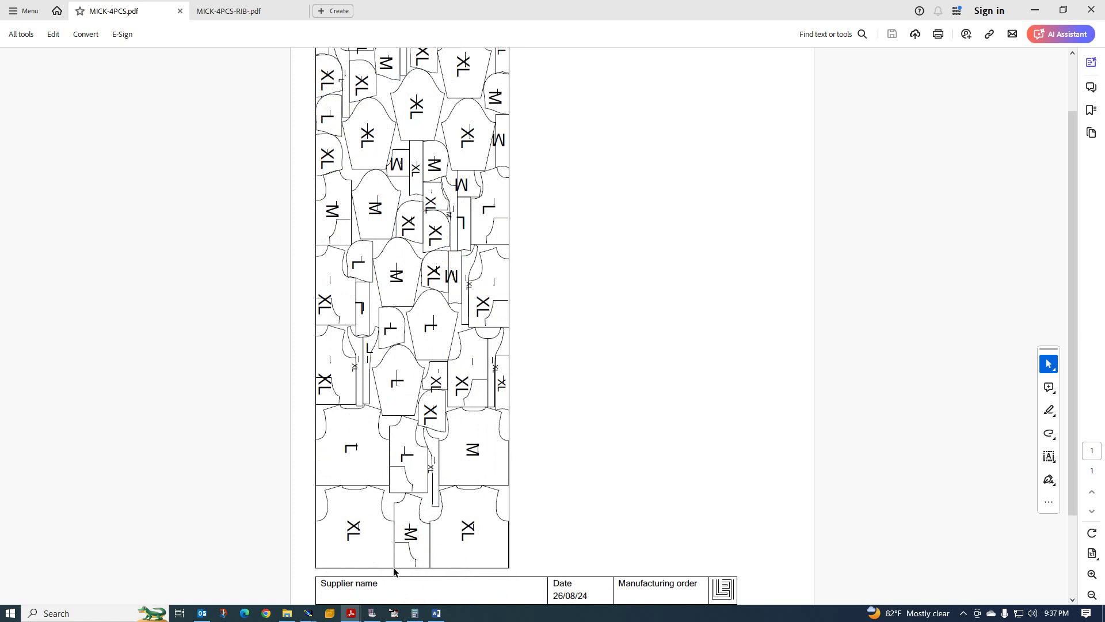
scroll(420, 570, "down", 3)
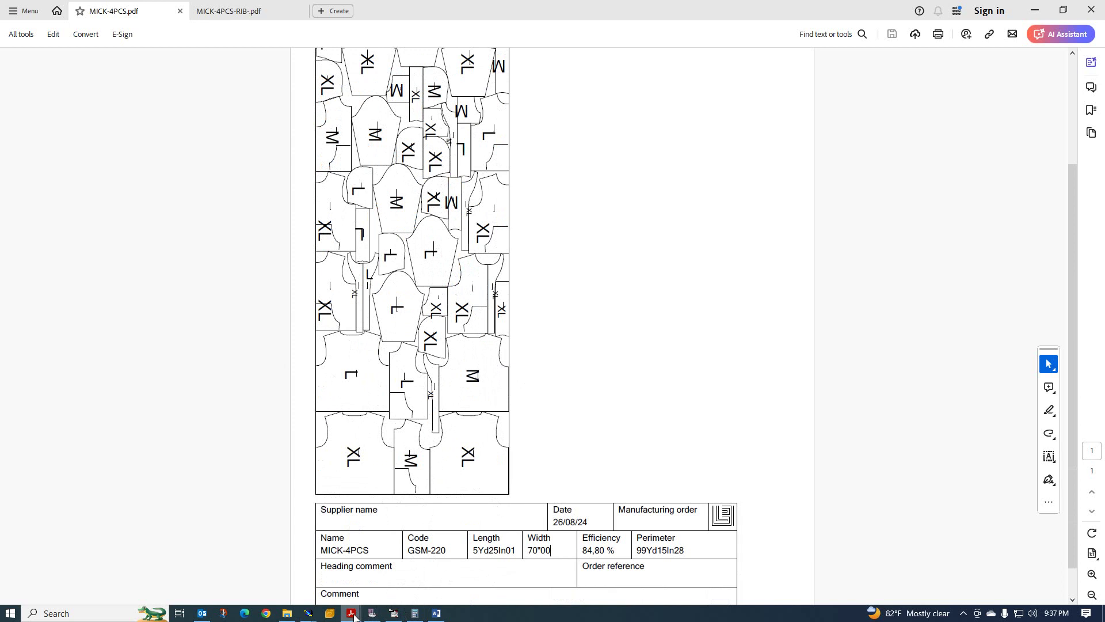
mouse_move(350, 619)
Return to the Word document and add the fabric weight as GSM=220 on a third line
left_click(436, 613)
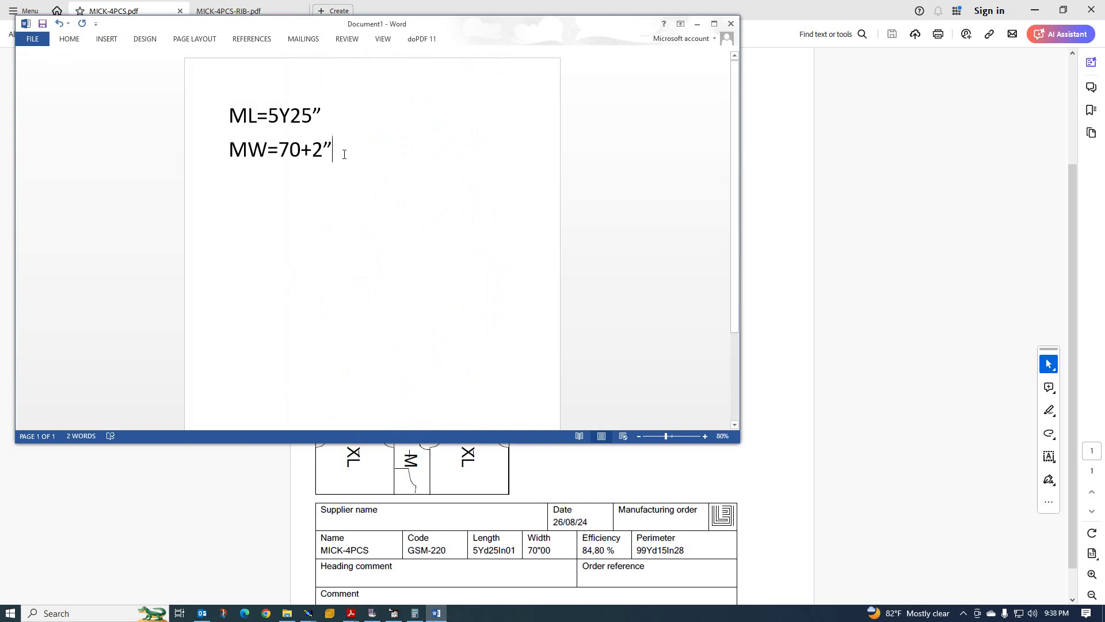
key("Return")
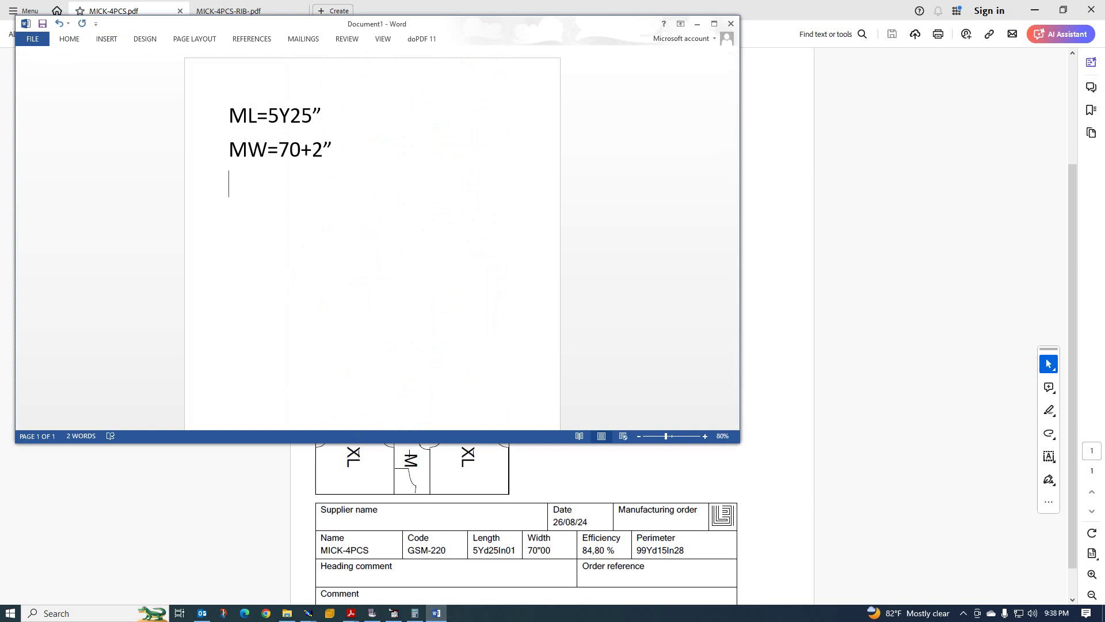
type("GSM=220")
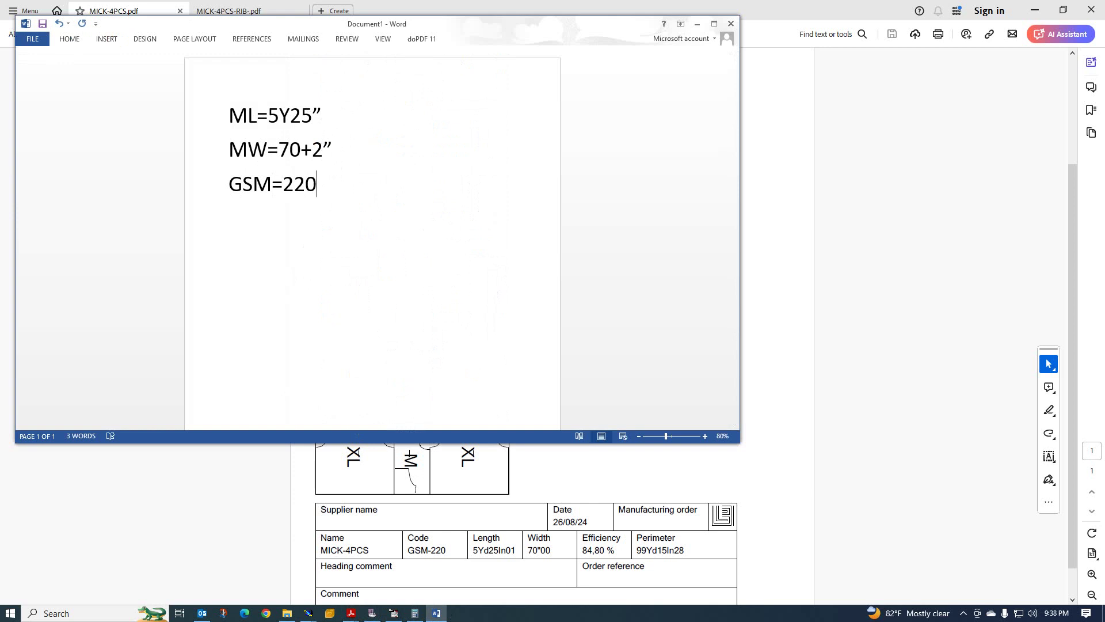
Add a 2-inch allowance to the marker length so the line reads ML=5Y25+2"
left_click_drag(321, 117, 314, 117)
key("Left")
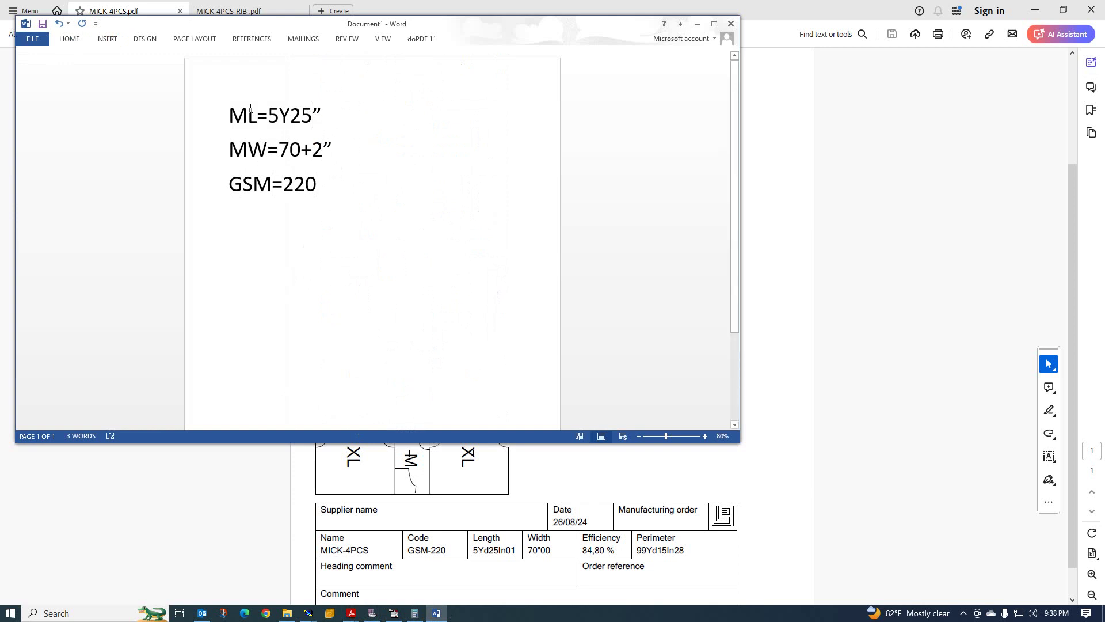
key("shift+Left")
key("Left")
key("Delete")
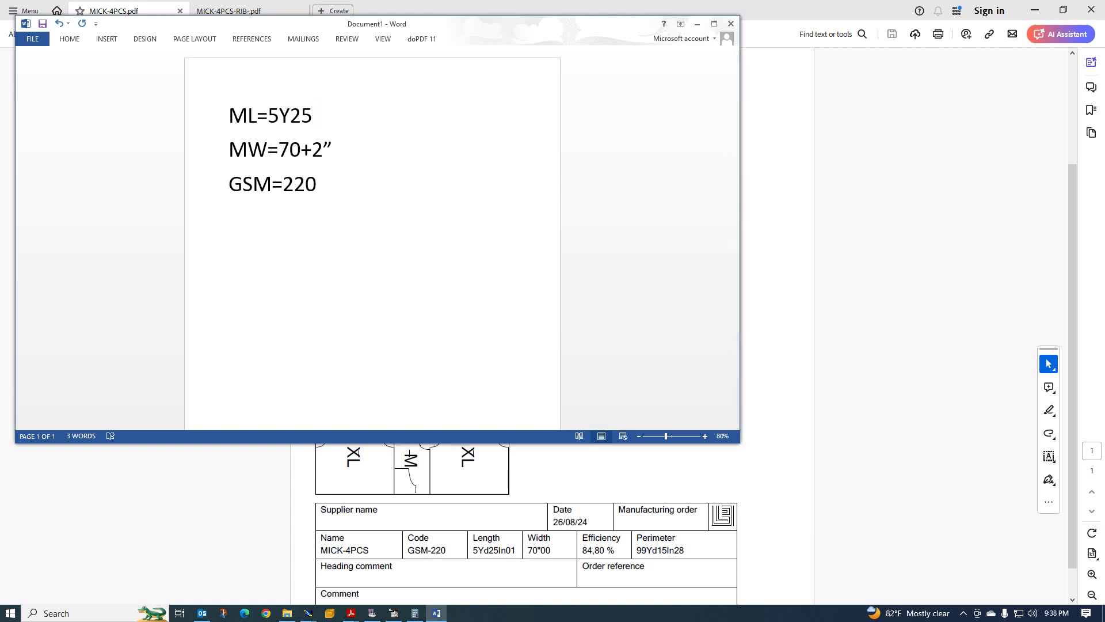
type("+2")
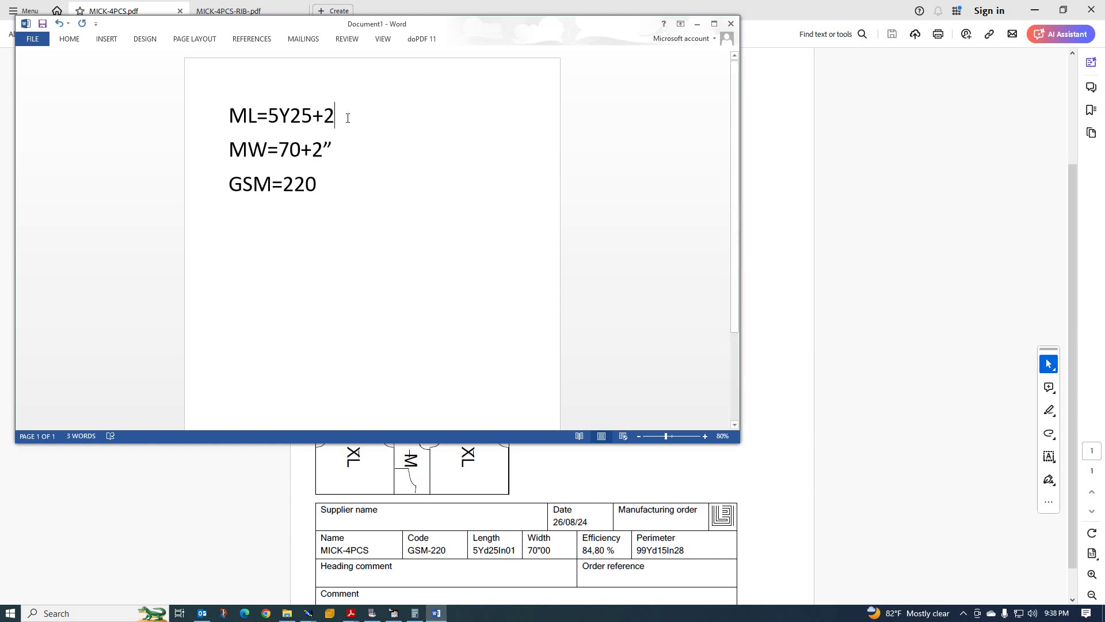
type("\"")
Highlight the allowance figure 2 in yellow in both the MW and ML lines
left_click_drag(323, 112, 324, 149)
left_click(369, 132)
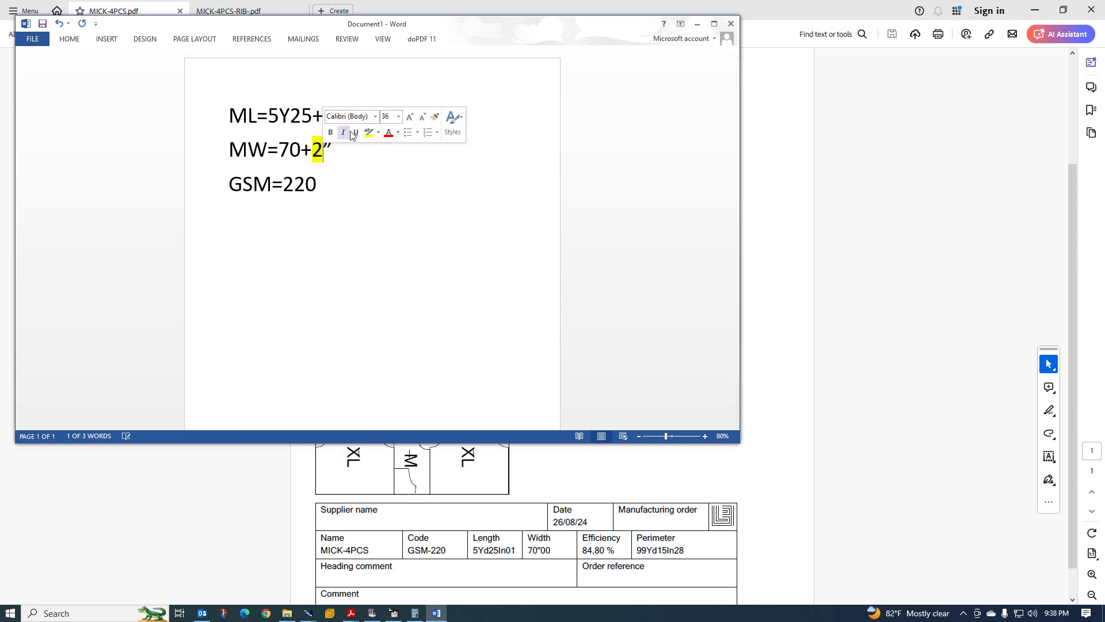
left_click(331, 118)
left_click_drag(323, 114, 333, 125)
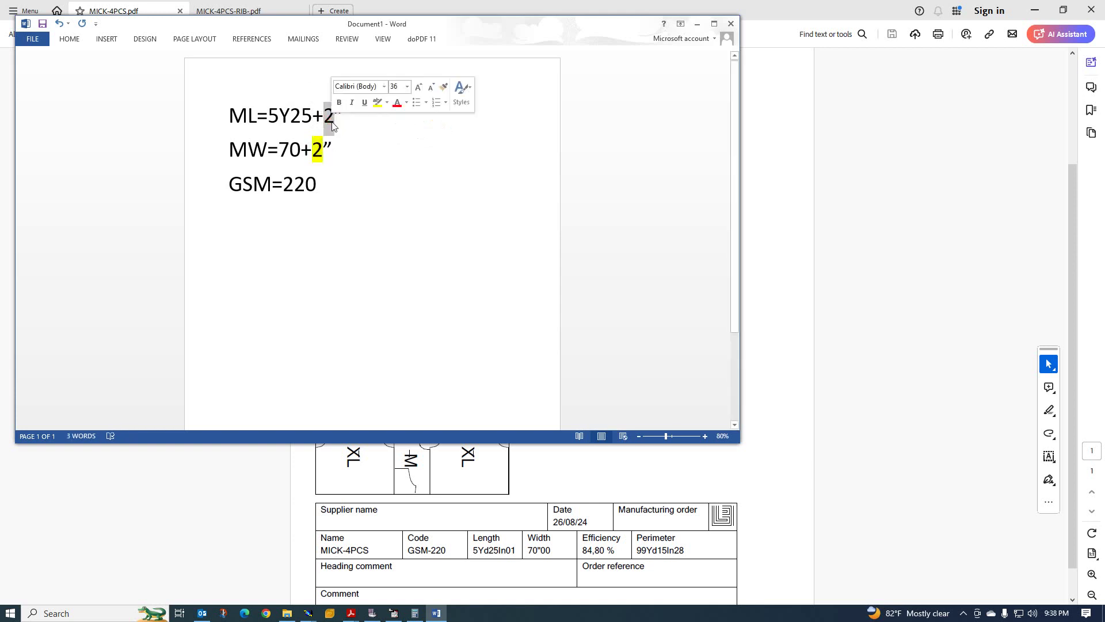
left_click(377, 102)
Add the constants 1550 and 1000 on separate lines below GSM=220
left_click(370, 175)
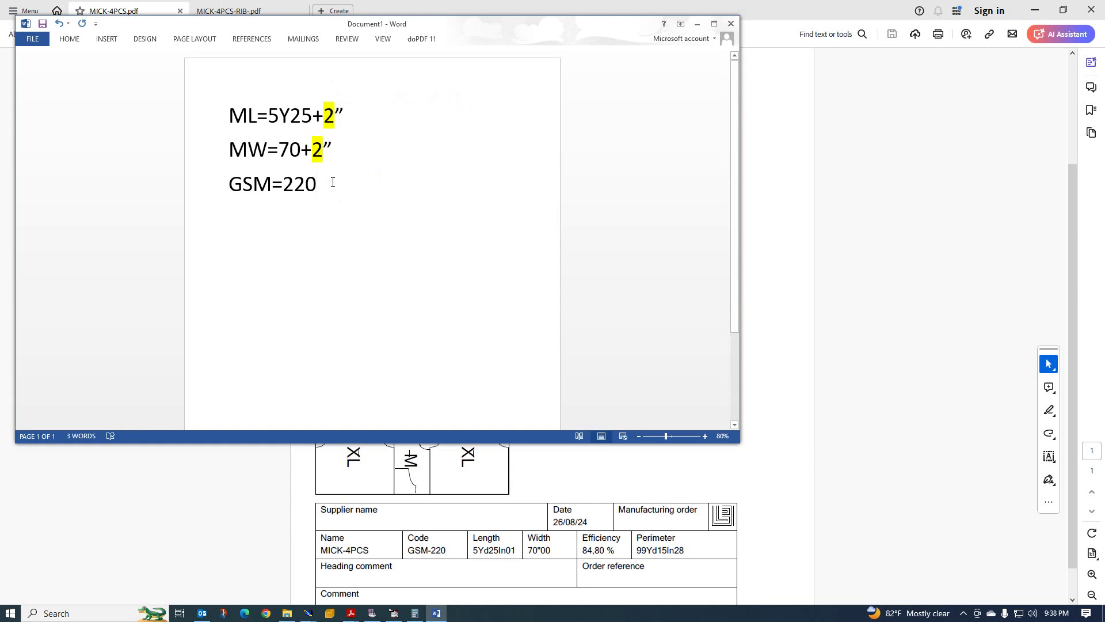
key("Return")
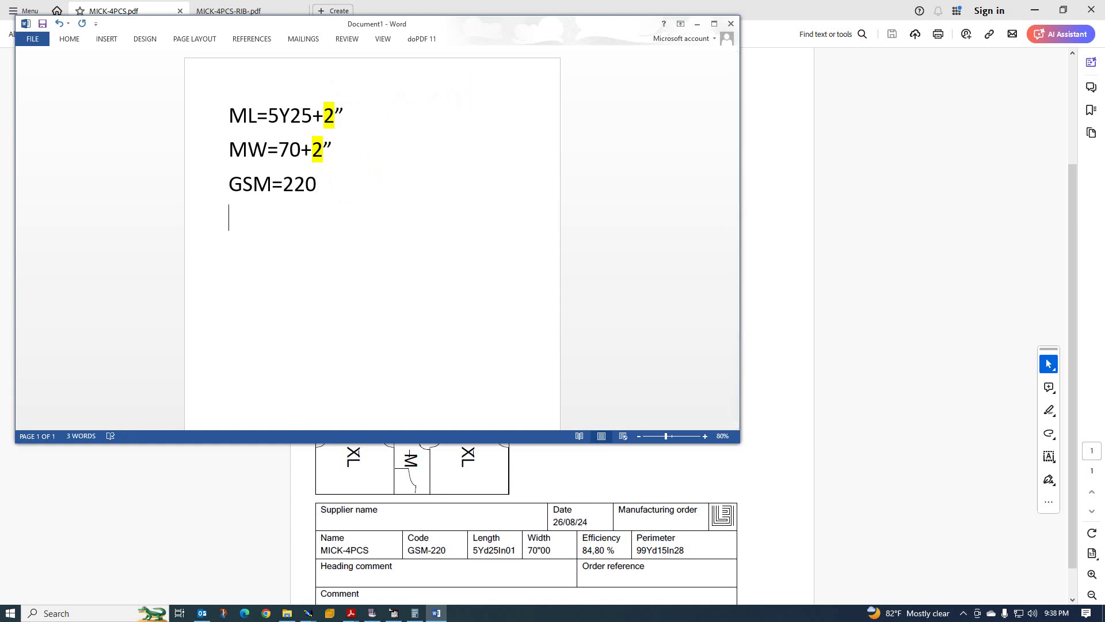
type("1550")
key("Return")
type("100")
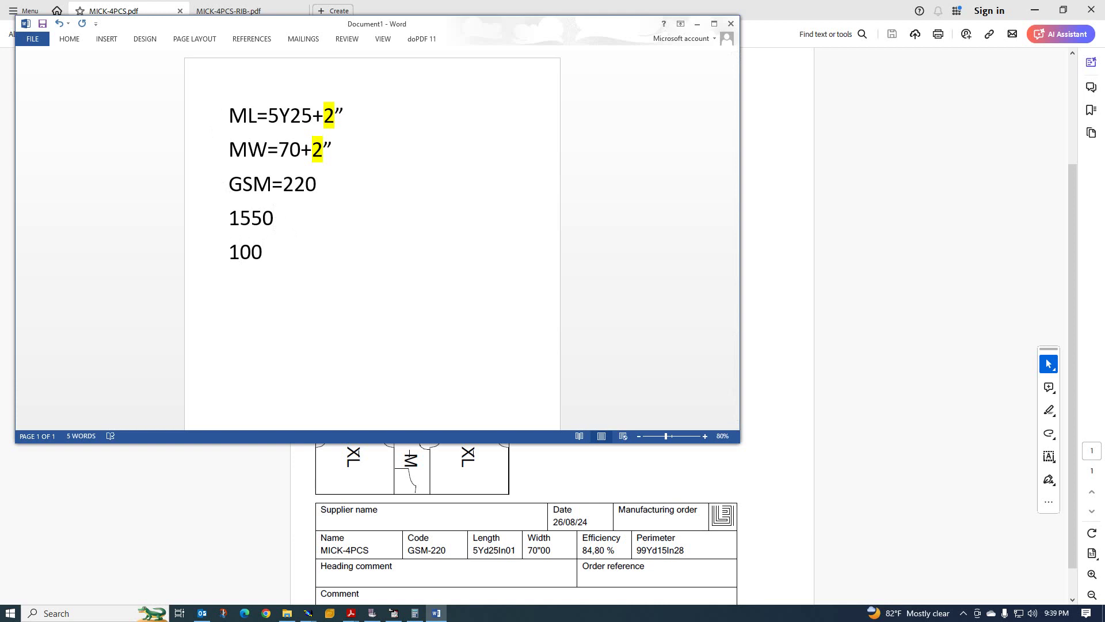
type("0")
Add the lines PCS=4 and 12=DN below the constants
type("P")
type("CS")
key("Return")
type("12")
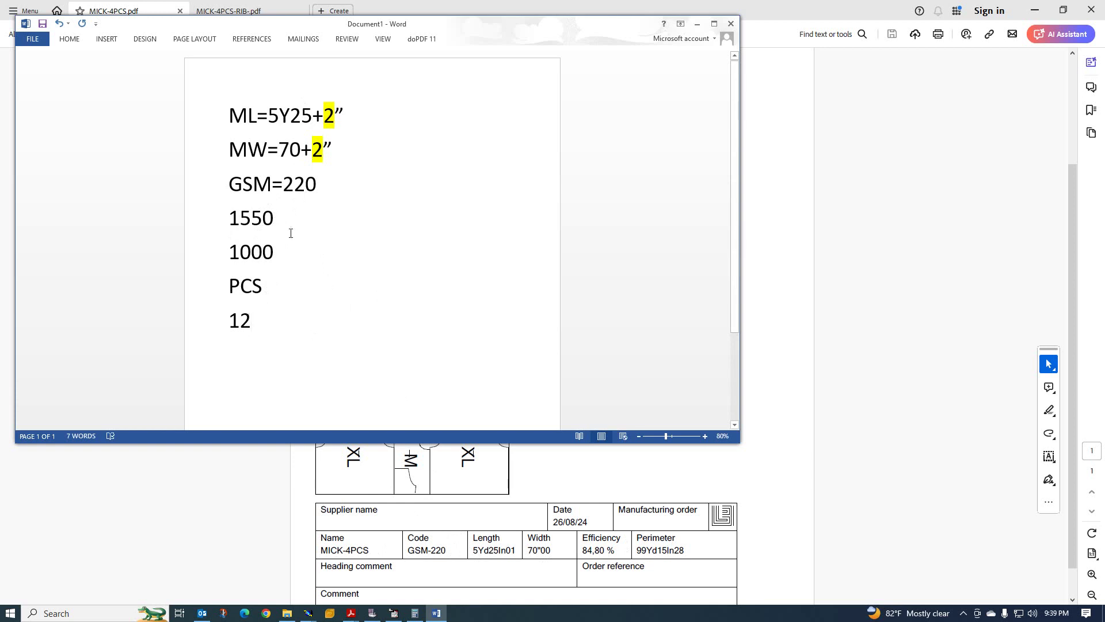
left_click(267, 287)
type("=4")
type("=")
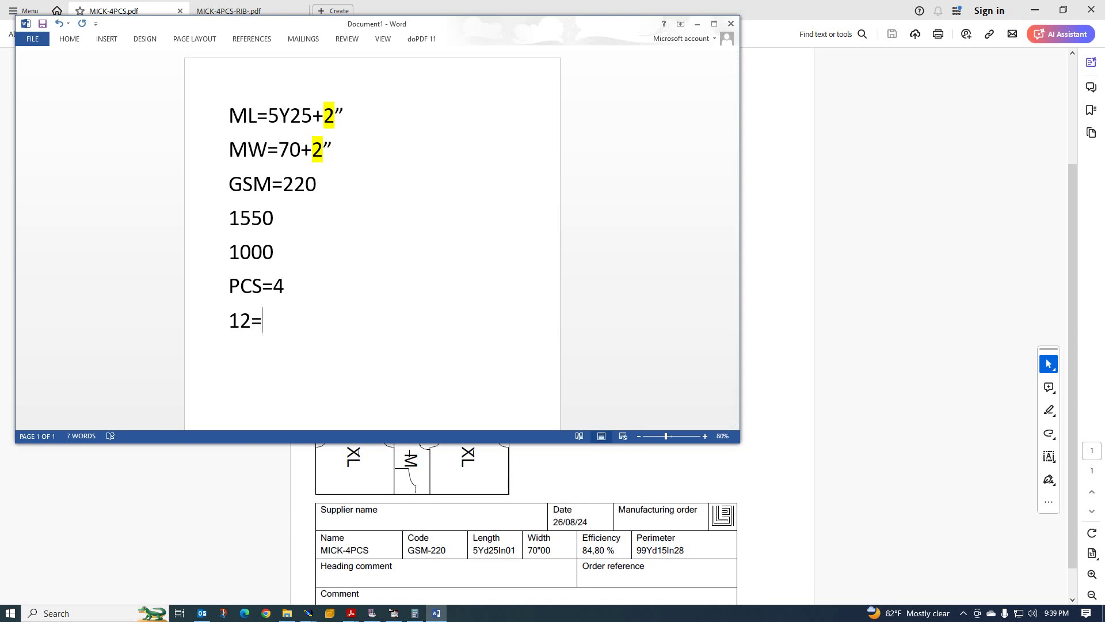
type("DN")
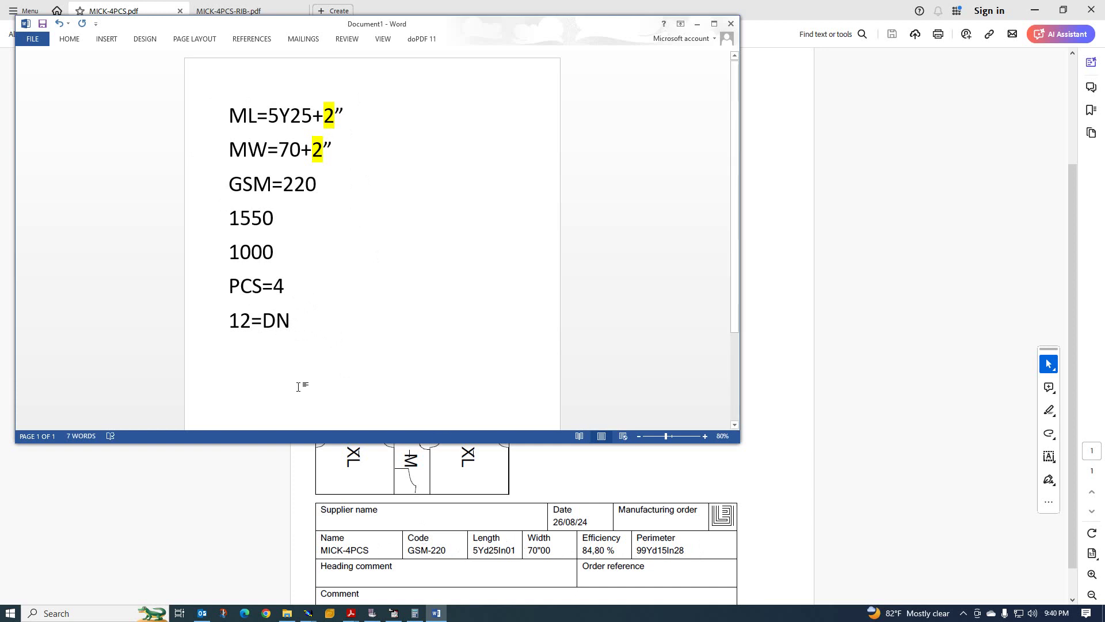
Start a new empty line below the 12=DN line
scroll(288, 374, "down", 1)
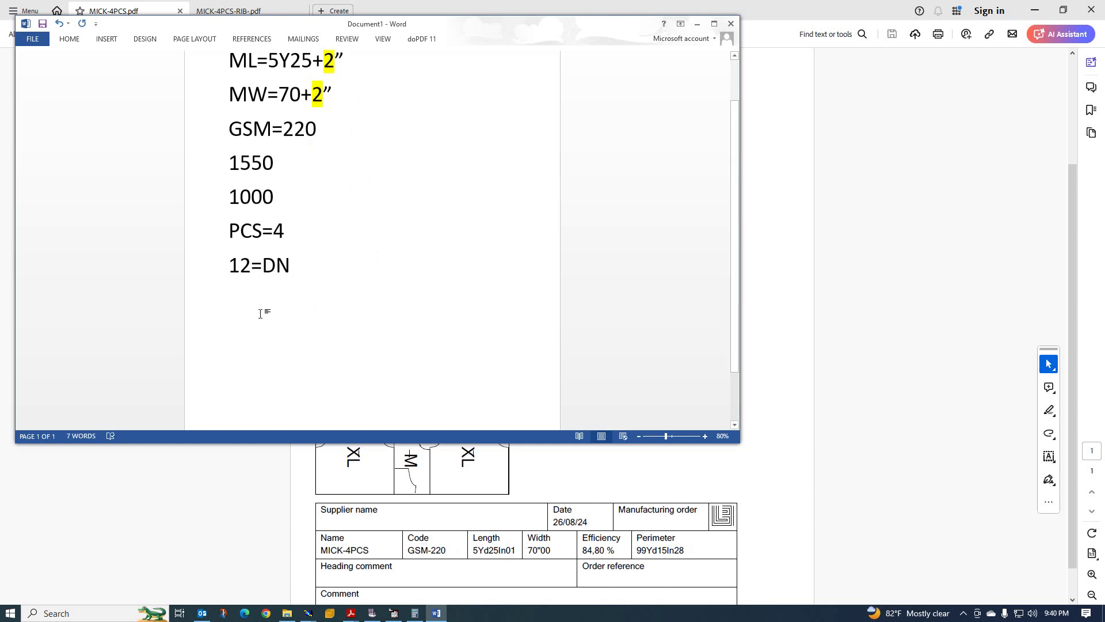
left_click(237, 300)
left_click_drag(290, 270, 308, 272)
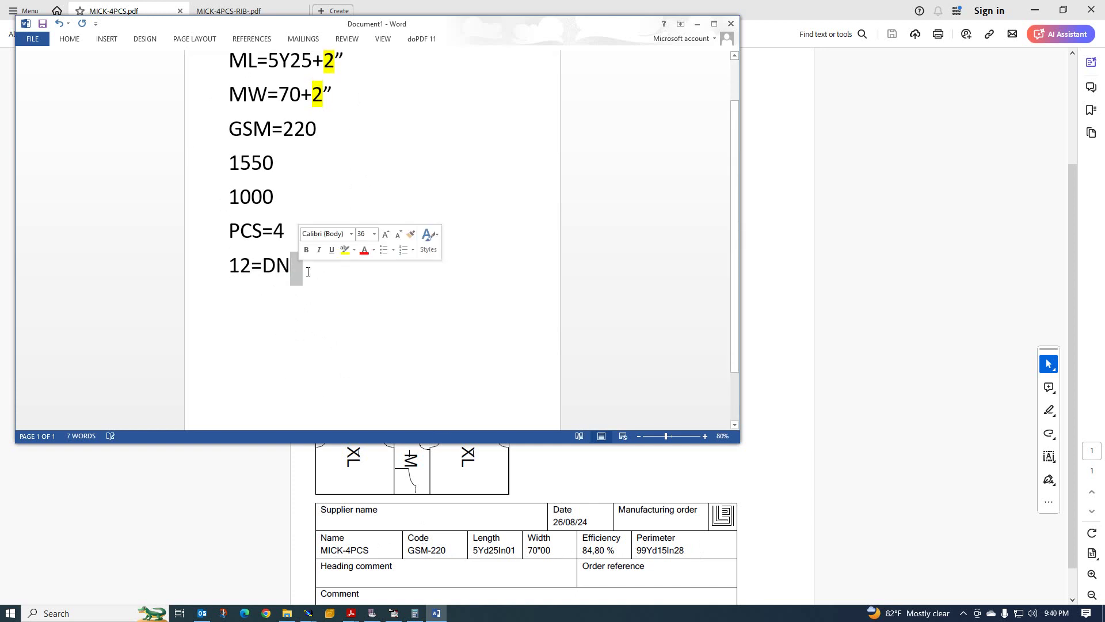
left_click(308, 272)
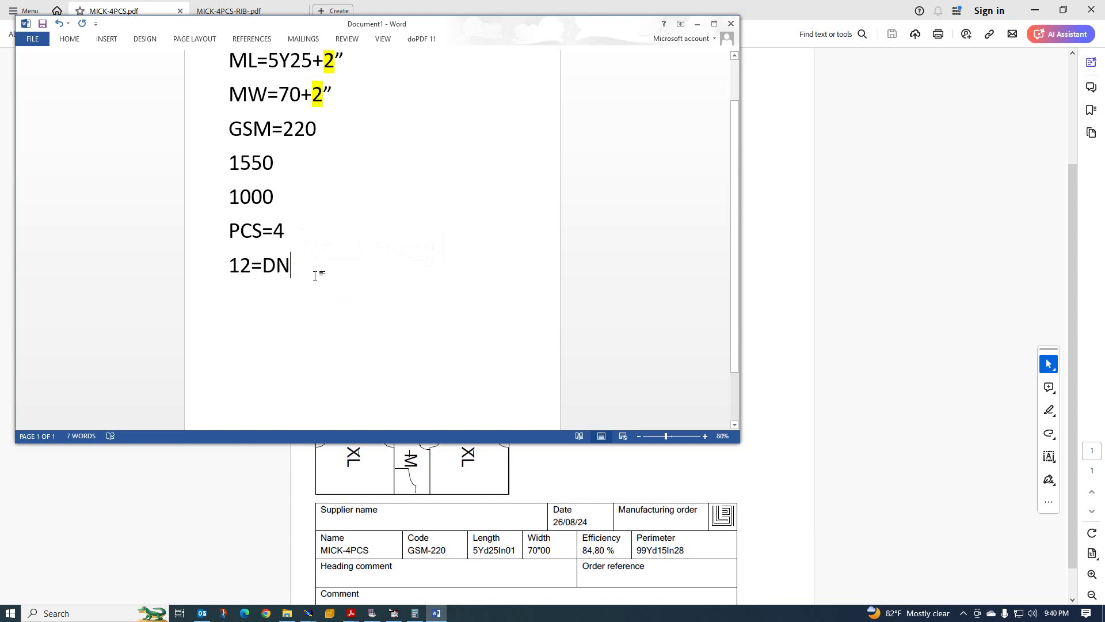
key("Return")
scroll(306, 282, "up", 2)
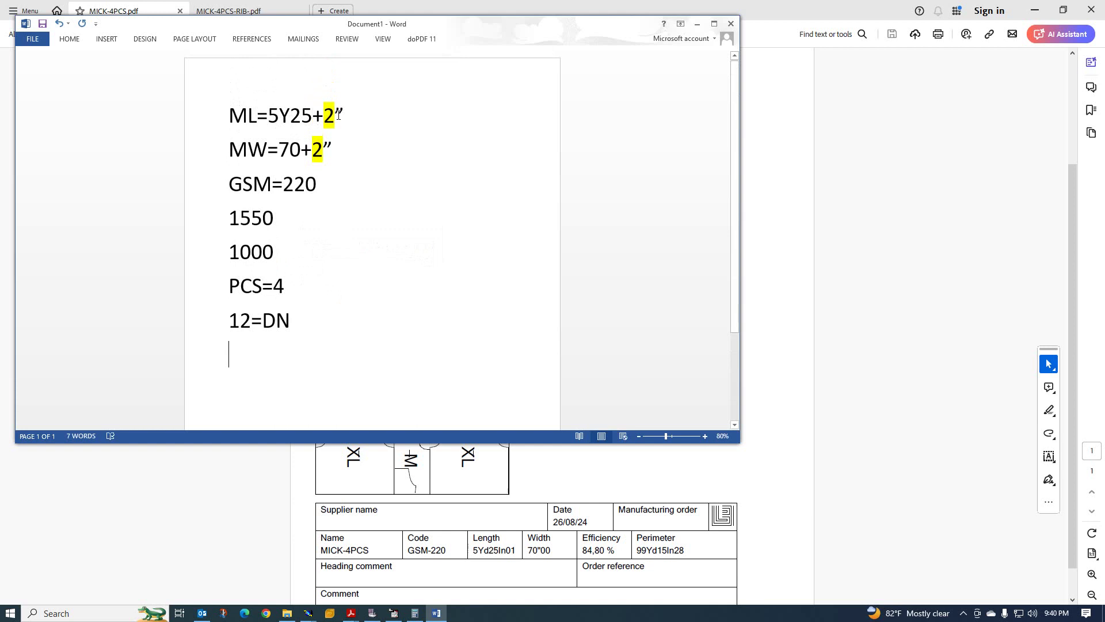
Switch to the Calculator and convert the marker's 5 yards to inches by computing 5 × 36
left_click(415, 613)
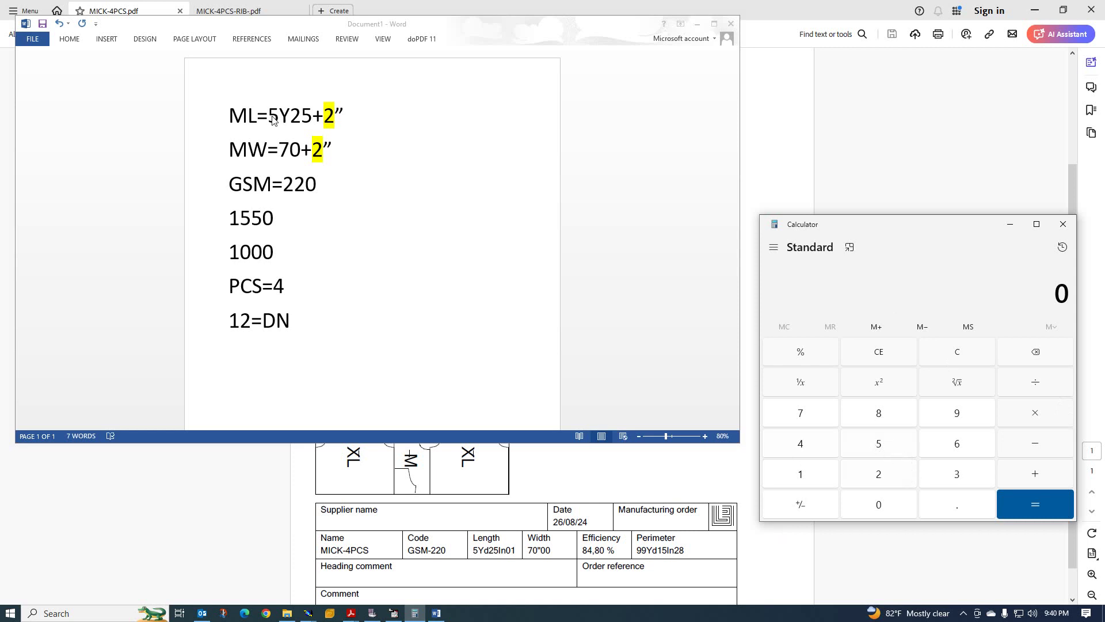
left_click(878, 450)
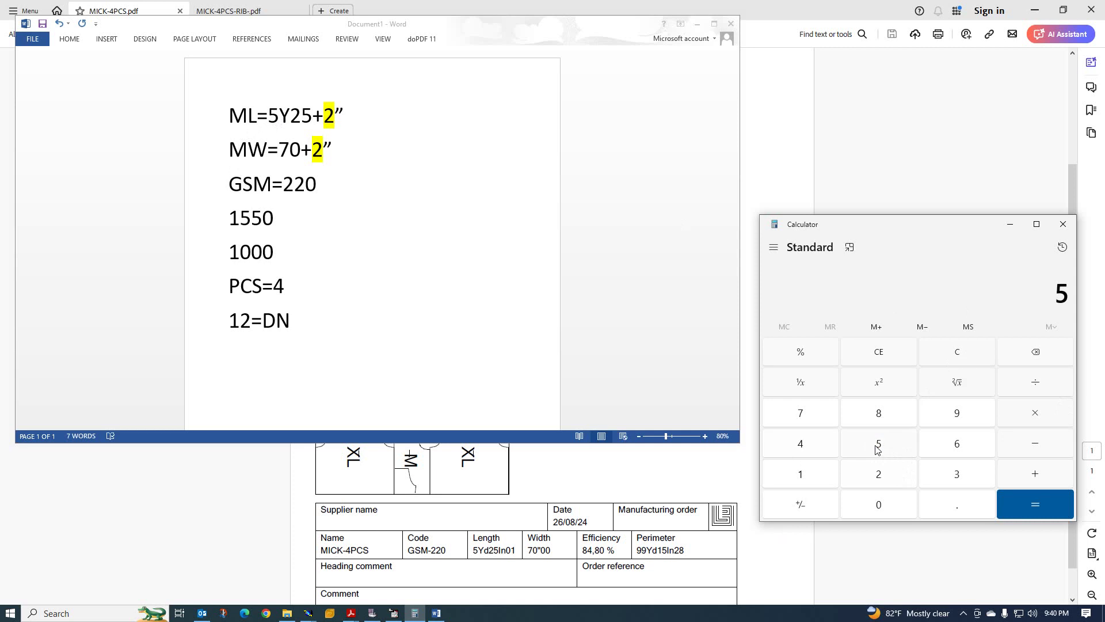
left_click(1034, 419)
left_click(959, 479)
left_click(957, 449)
left_click(1019, 494)
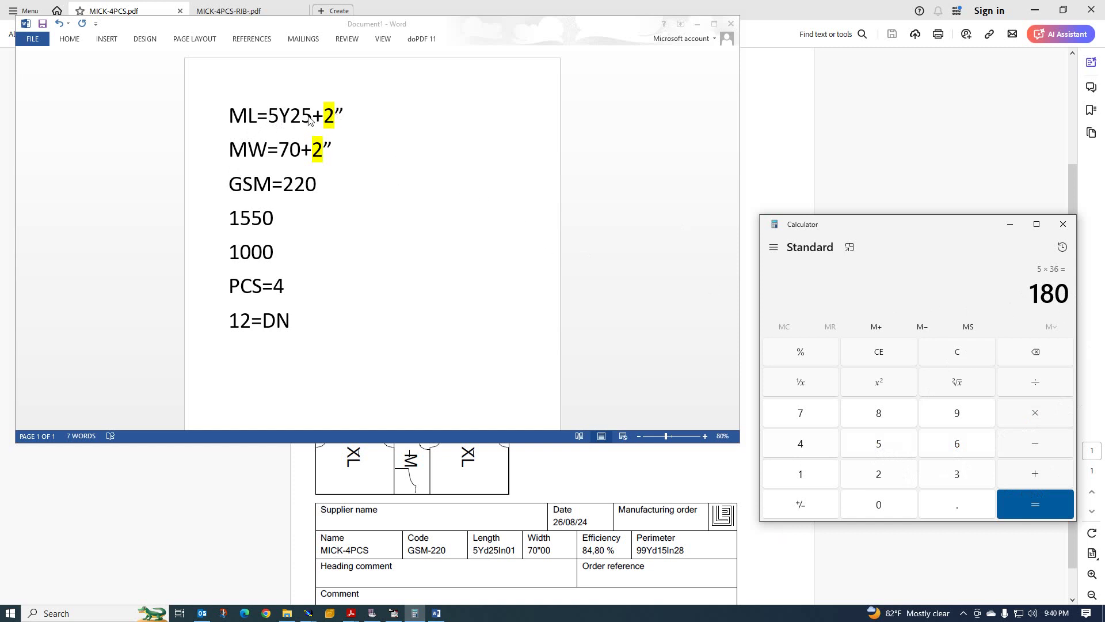
Add 27 inches to the 180 in the Calculator to get the total marker length
left_click(1035, 480)
left_click(891, 474)
left_click(801, 413)
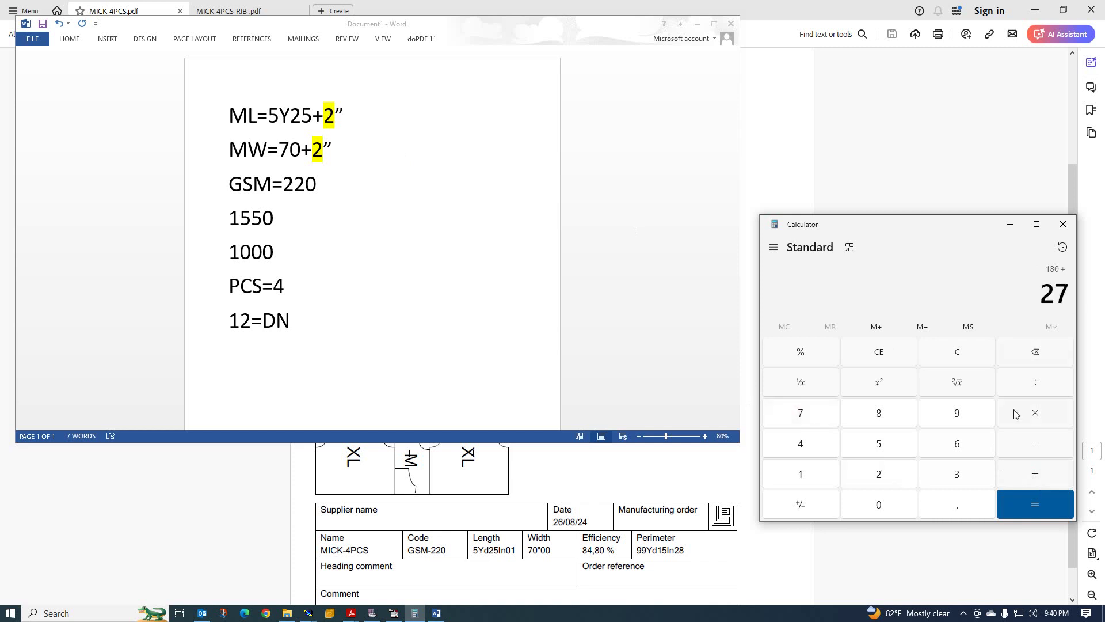
left_click(1036, 507)
Switch to the Word document and start the formula 207x72 on the empty line below 12=DN
left_click(239, 354)
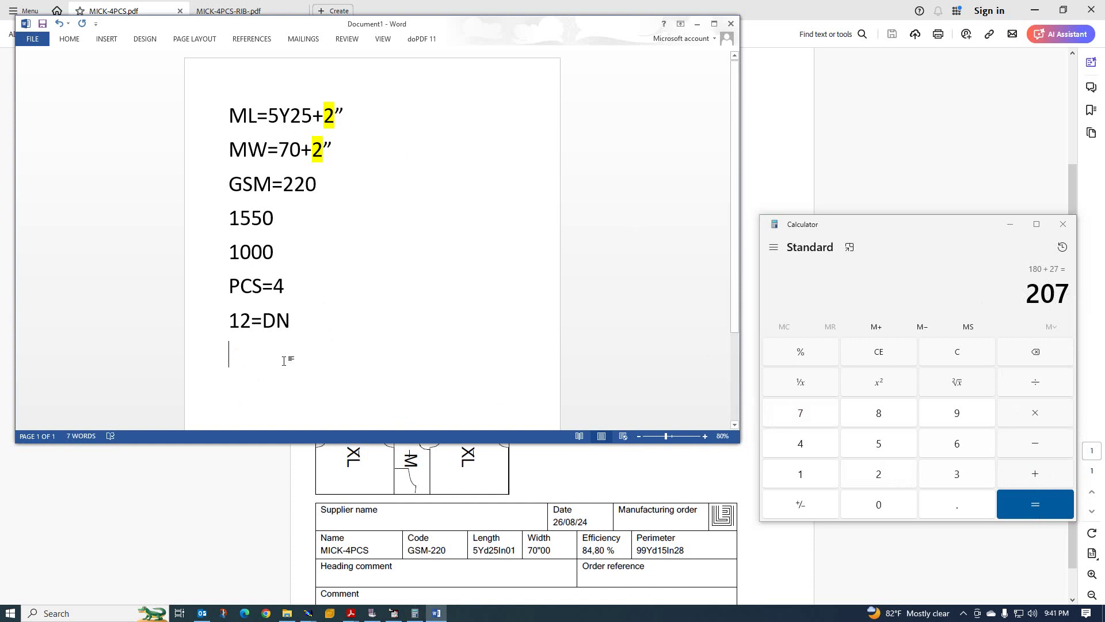
type("207")
type("x")
left_click(227, 352)
left_click(299, 356)
type("72")
Switch to the Calculator and multiply the 207 by the marker width of 72
left_click(1032, 414)
left_click(874, 477)
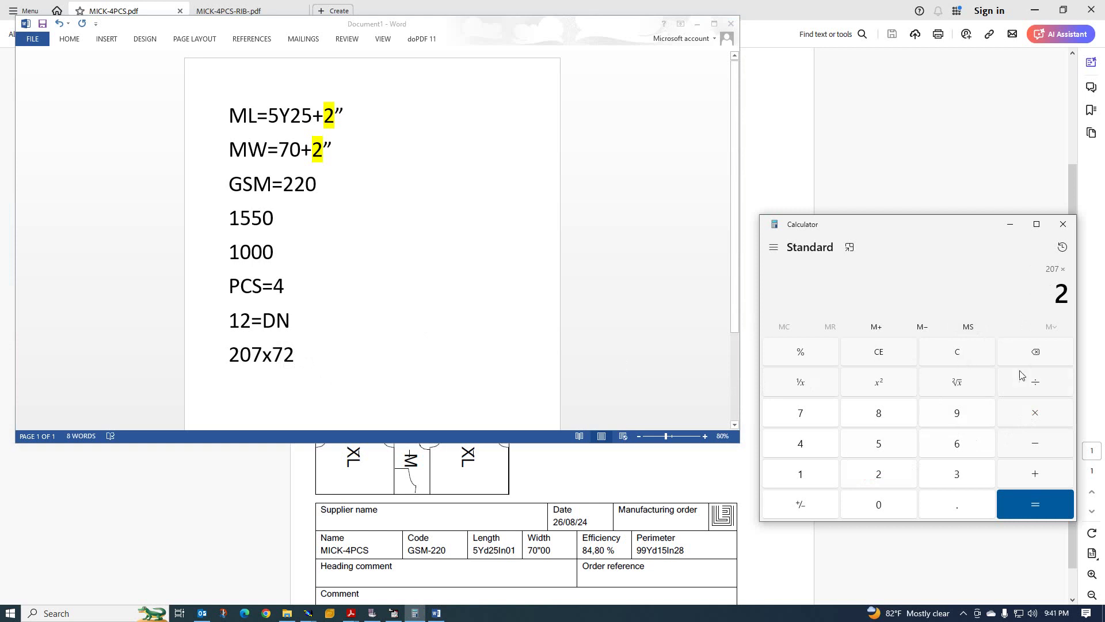
left_click(1035, 353)
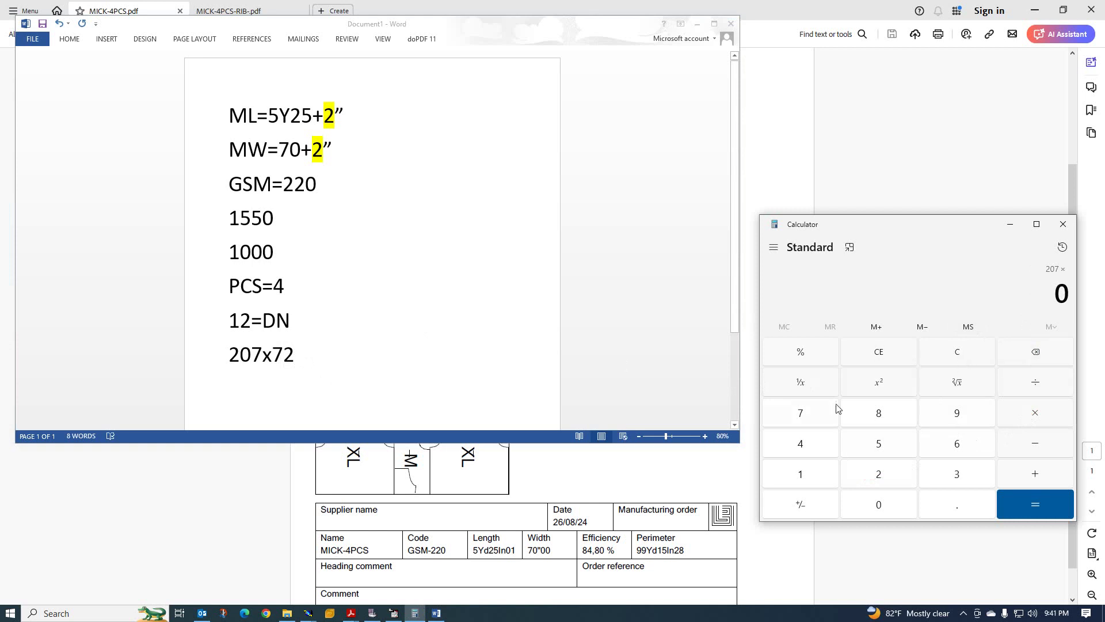
left_click(801, 413)
left_click(877, 473)
left_click(1018, 505)
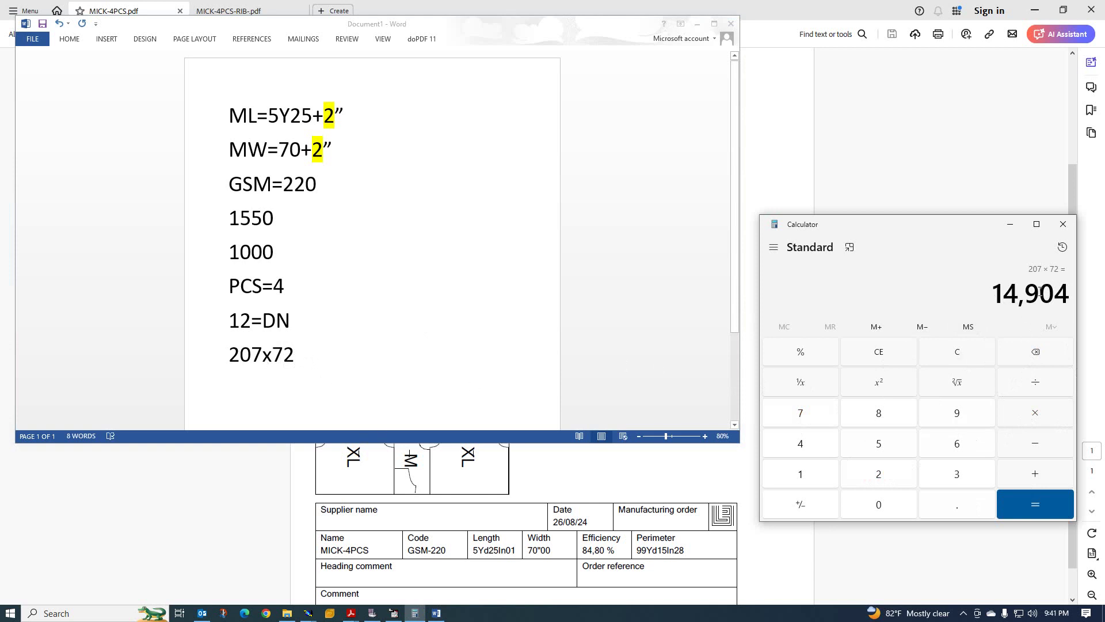
Include the GSM by multiplying by 220 in the Calculator and extending the Word formula with x220
left_click(300, 356)
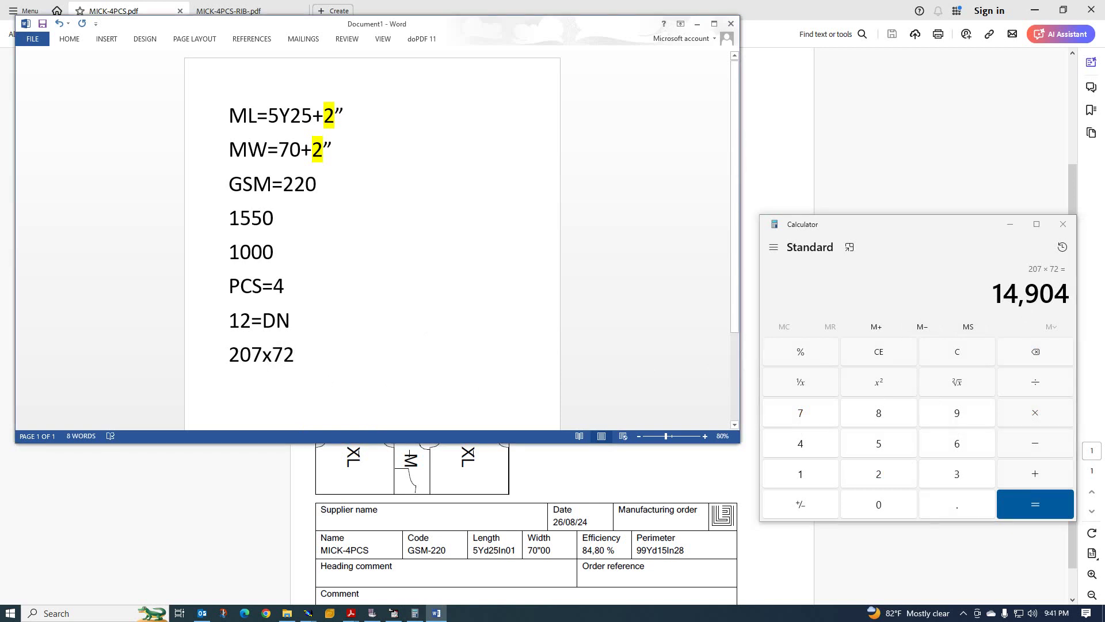
type("x")
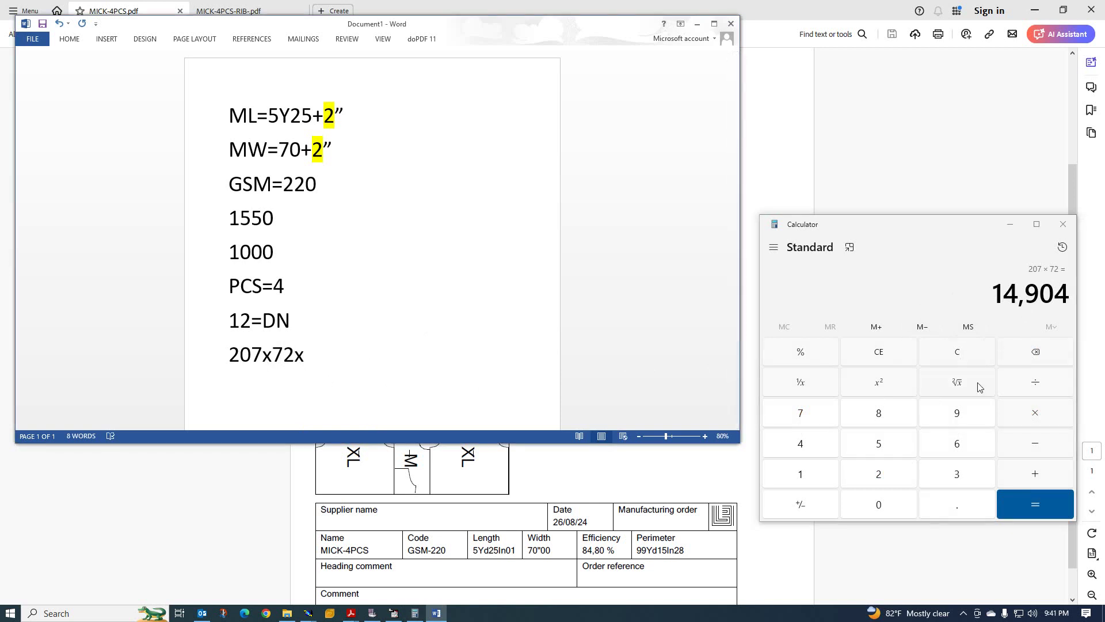
left_click(1049, 417)
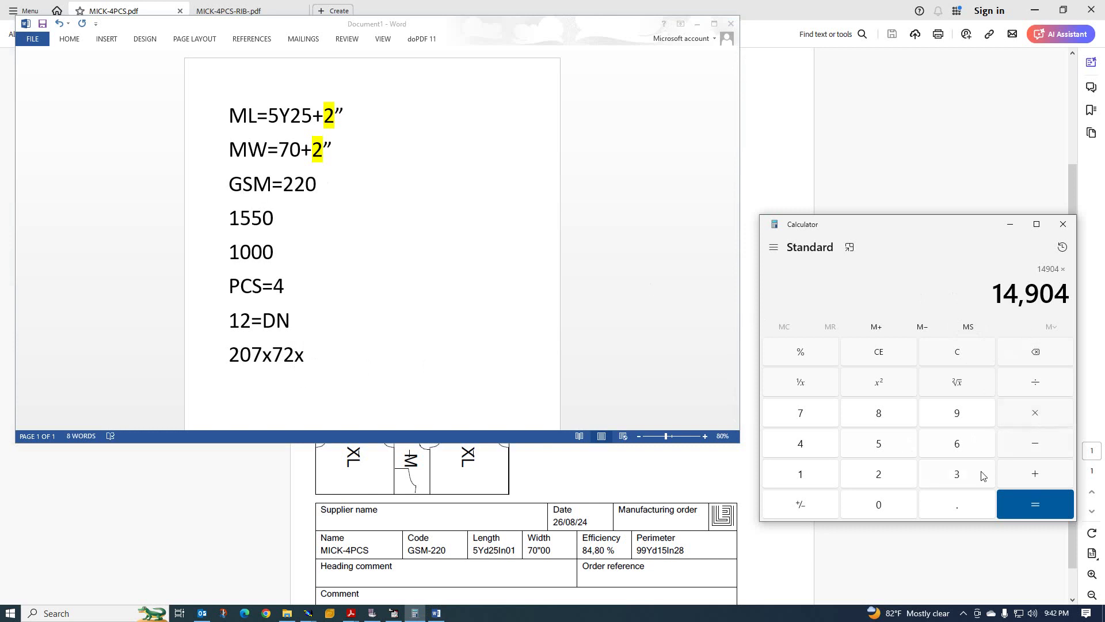
type("220")
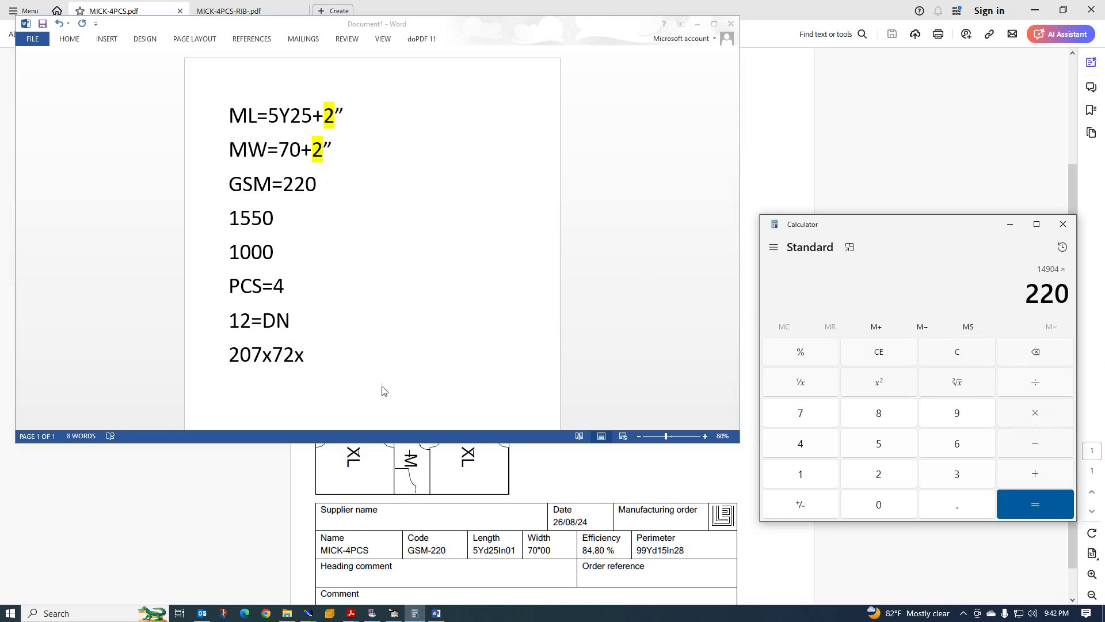
left_click(316, 357)
type("220")
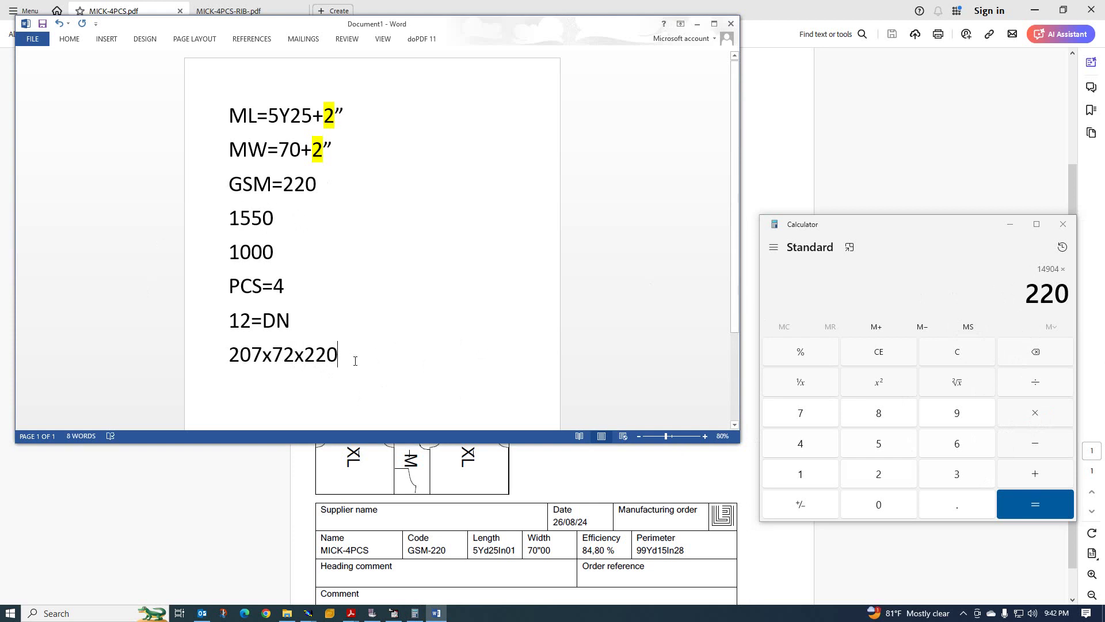
Divide the running result by 1550 in the Calculator and append %1550% to the Word formula
left_click(1036, 385)
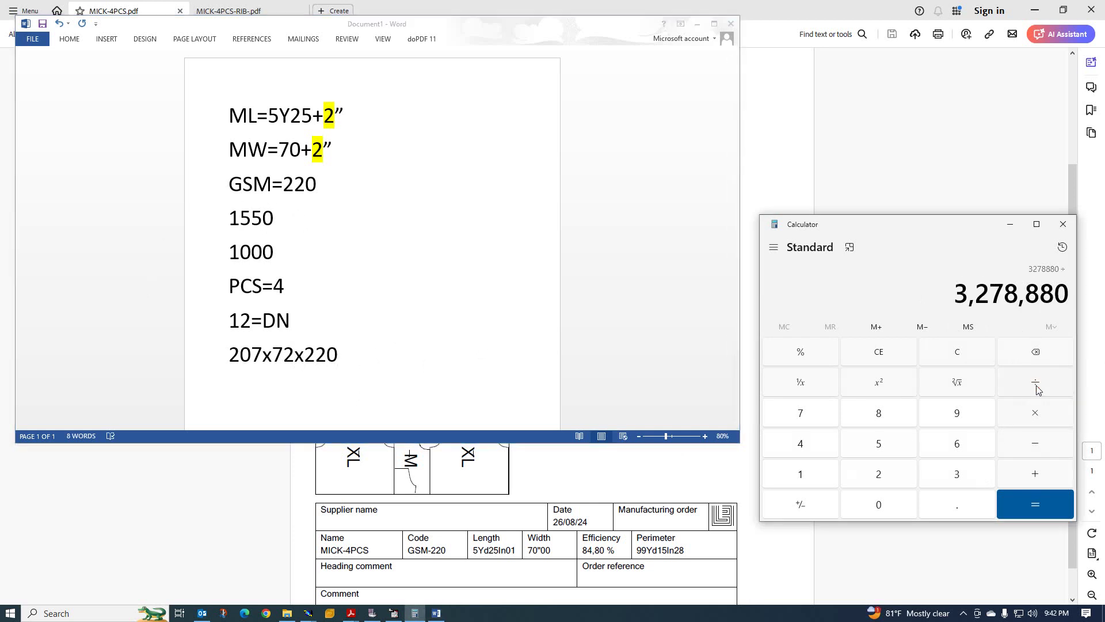
type("1550")
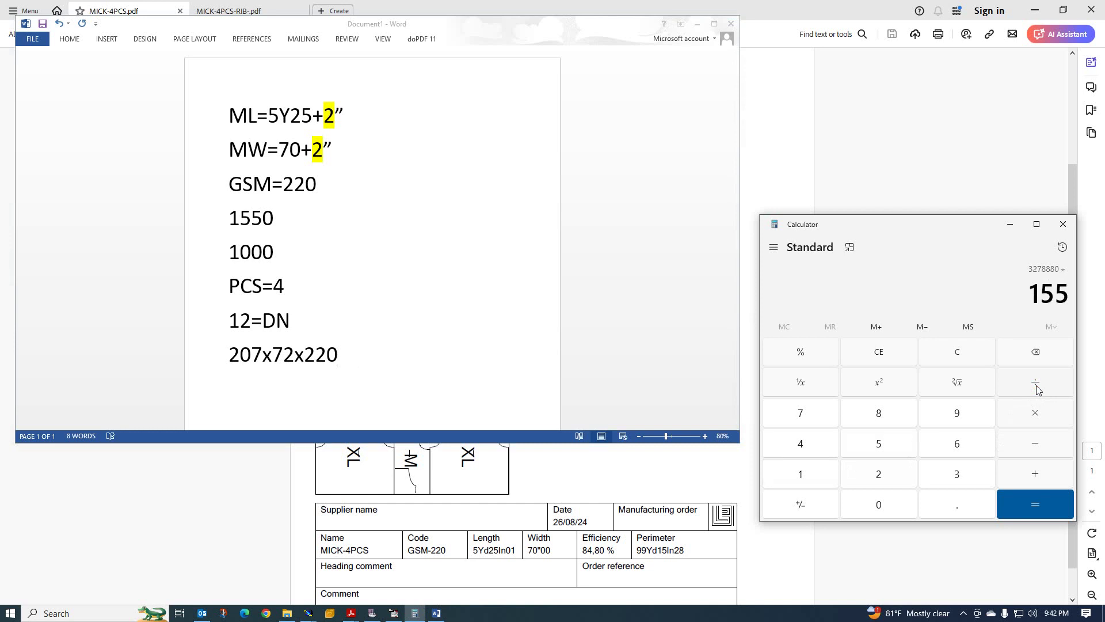
left_click(350, 363)
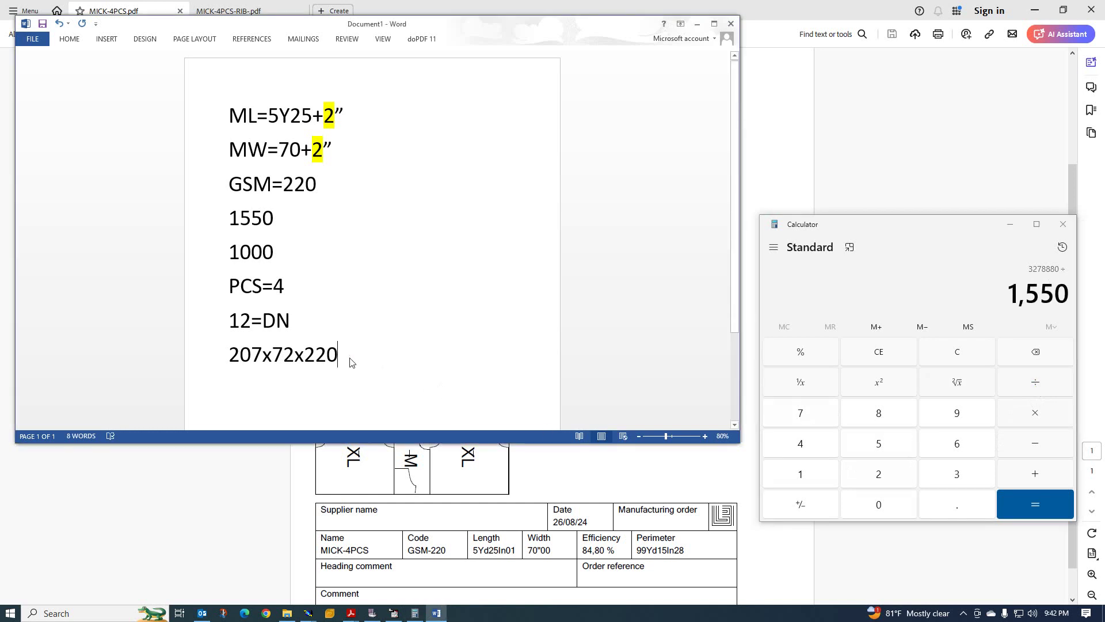
type("%1")
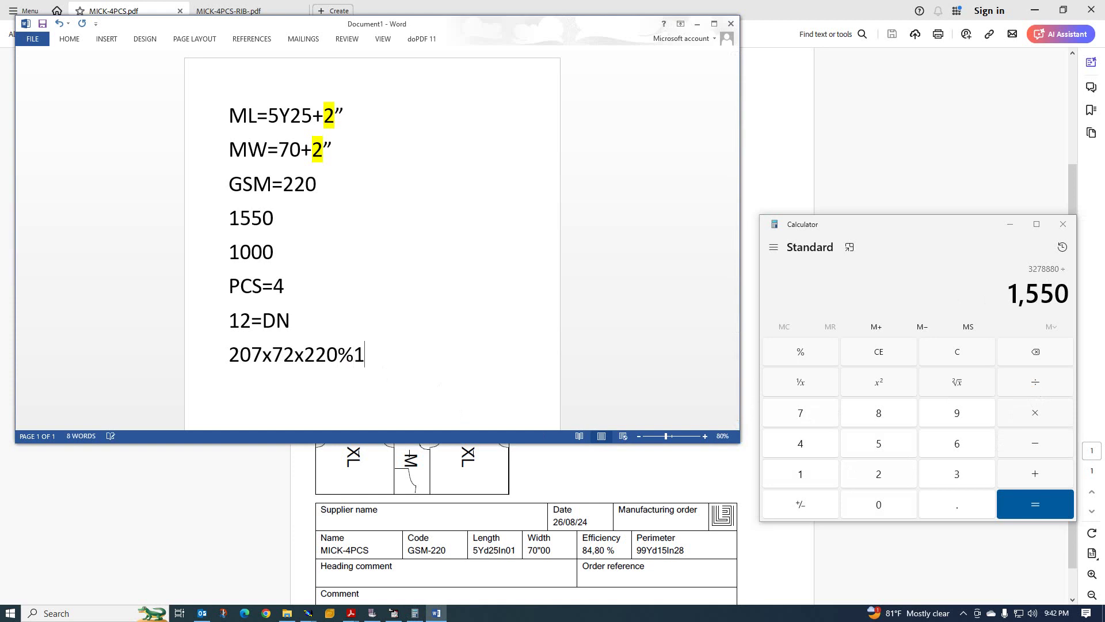
type("550")
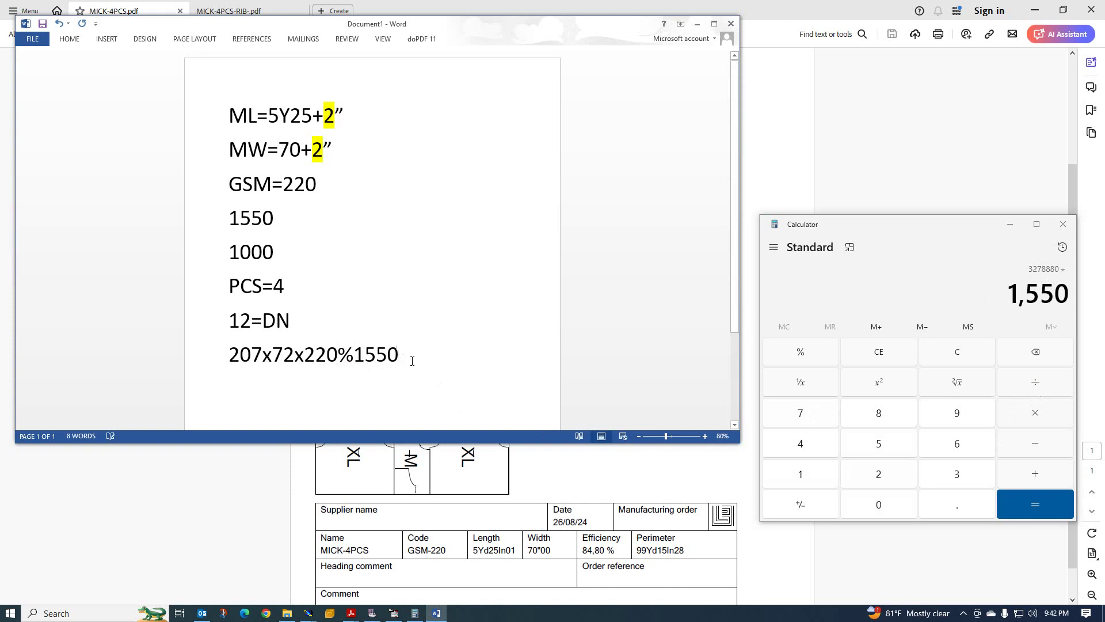
type("%")
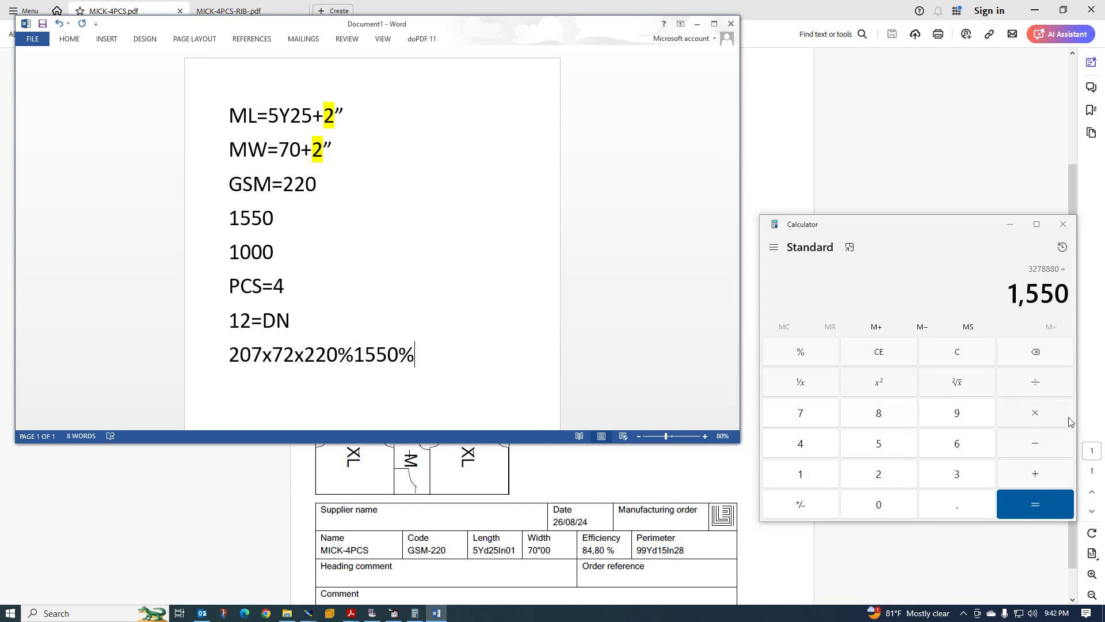
Divide the running result by 1000 in the Calculator and append 1000% to the Word formula
left_click(1045, 384)
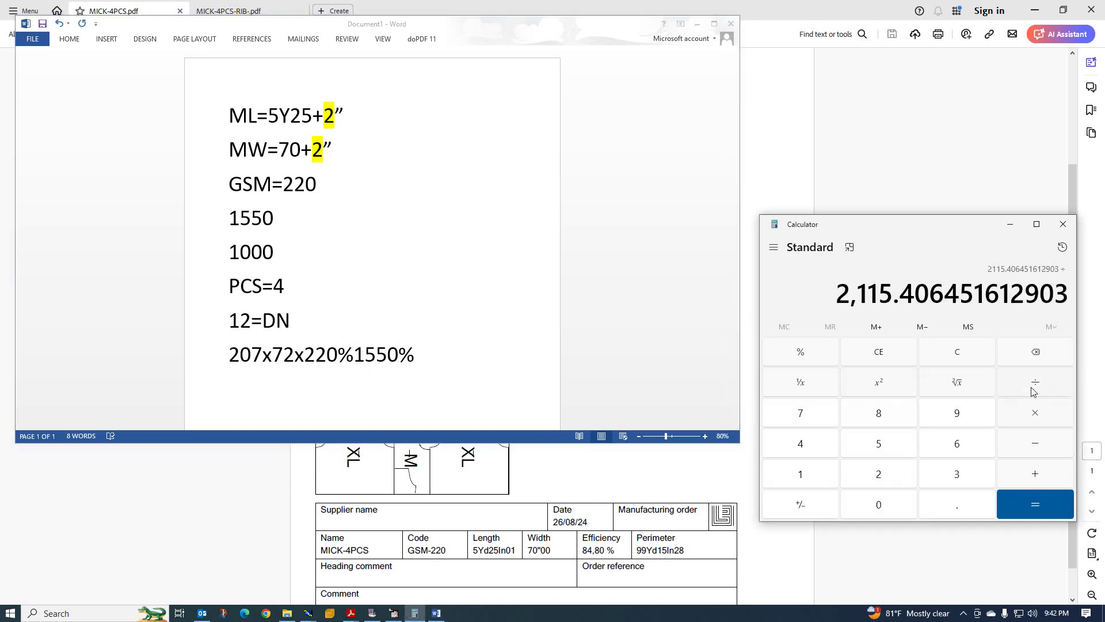
left_click(807, 472)
left_click(887, 505)
left_click(887, 505)
left_click(887, 505)
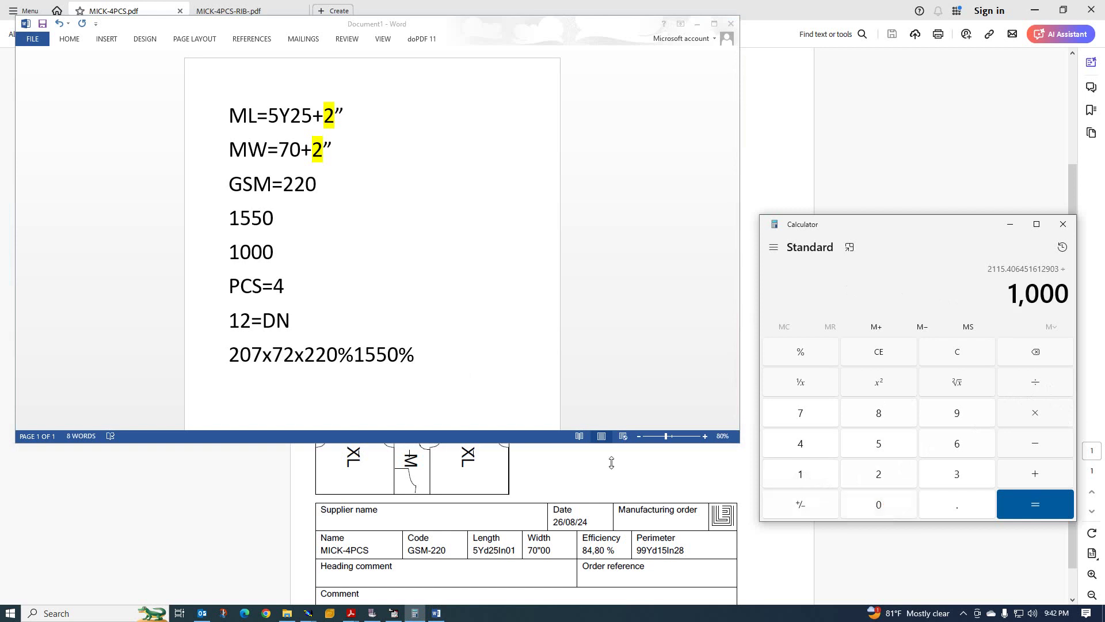
left_click(451, 371)
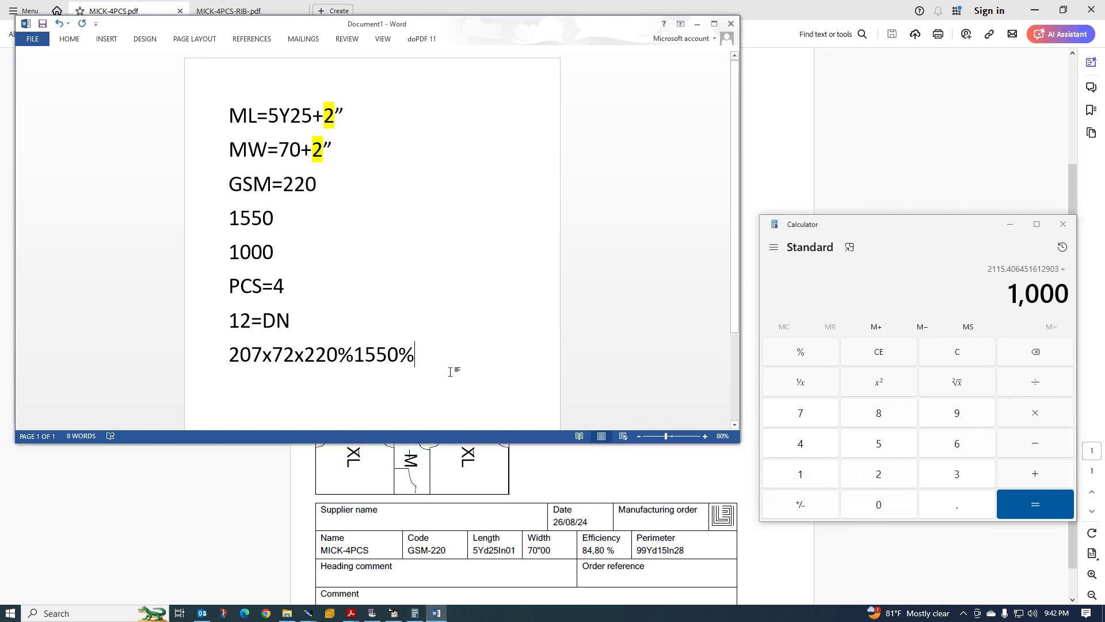
type("1000")
type("%")
Divide the running result by the 4 pieces in the Calculator and append 4 to the Word formula
left_click(1035, 381)
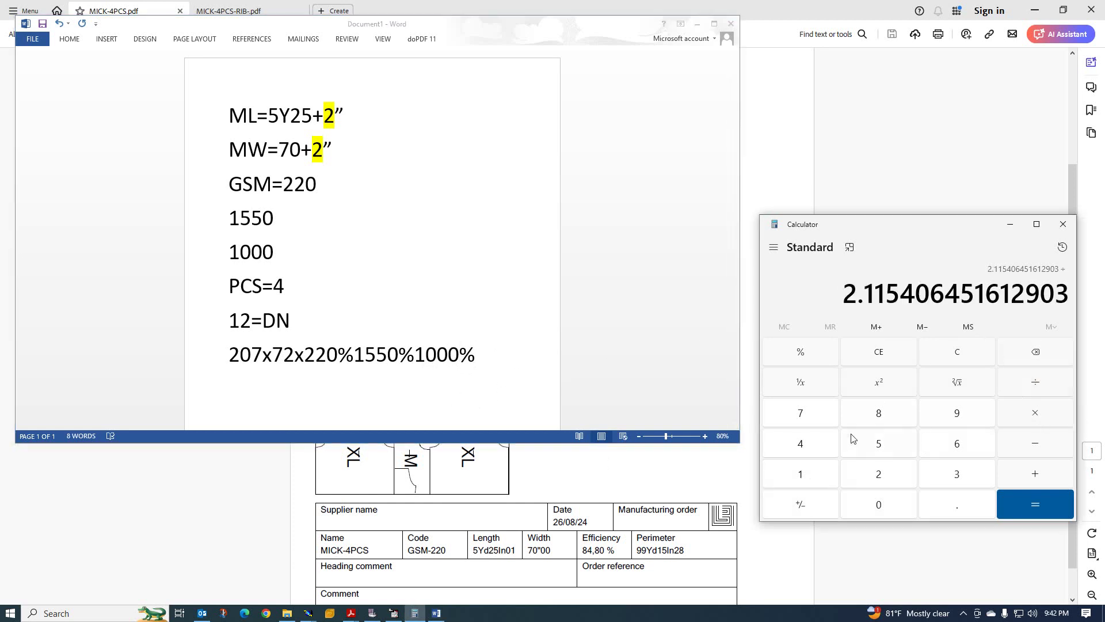
left_click(813, 446)
left_click(486, 362)
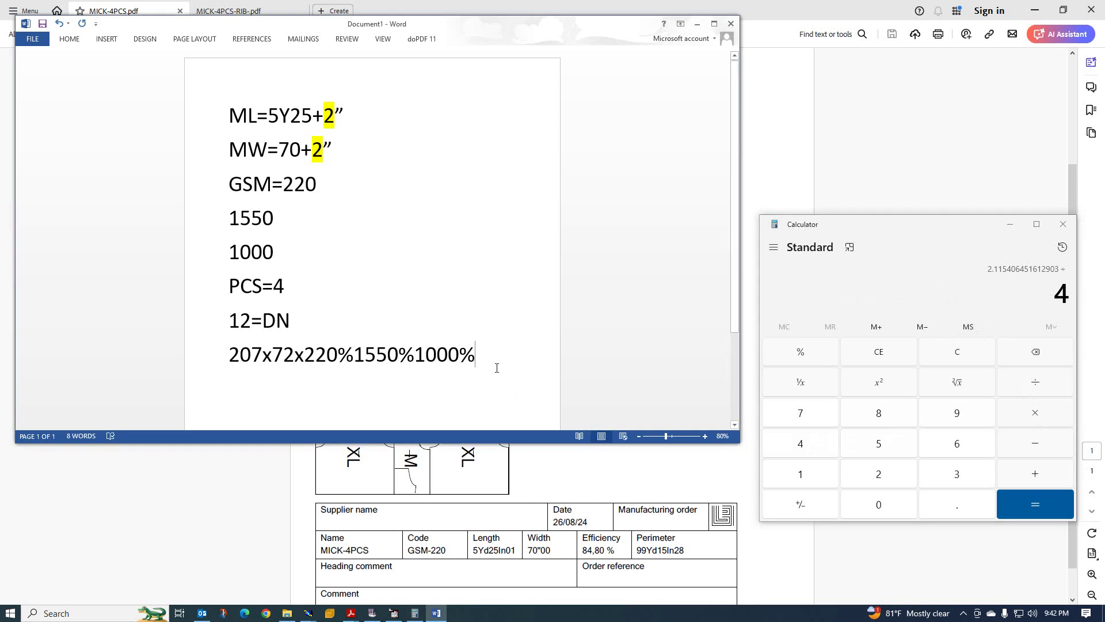
type("4")
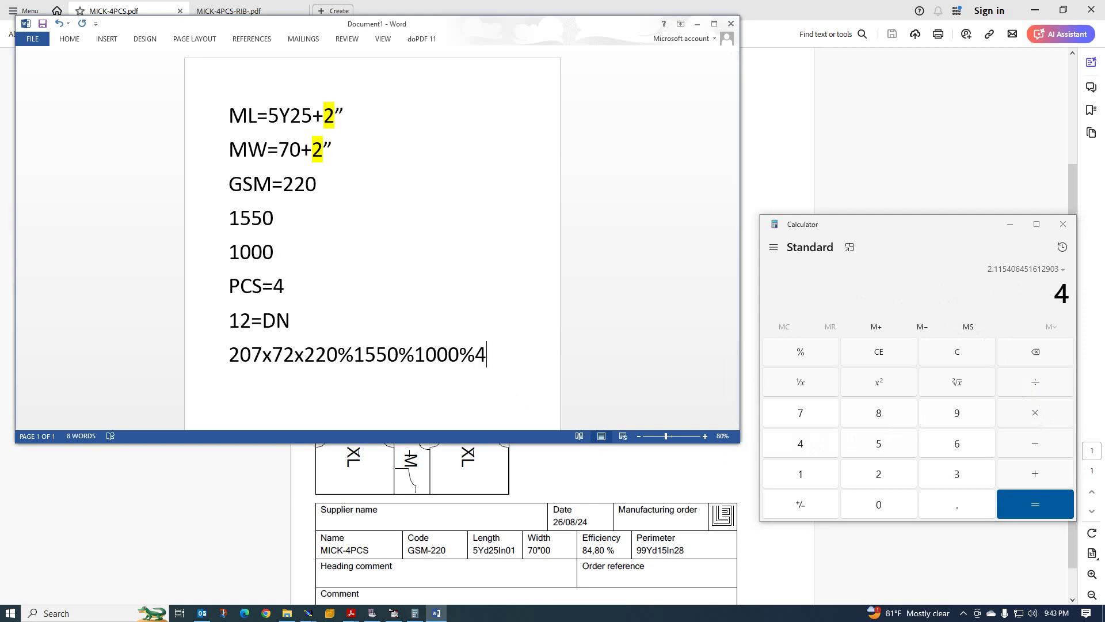
Multiply the per-piece result by 12 in the Calculator and complete the Word formula with x12
left_click(1041, 417)
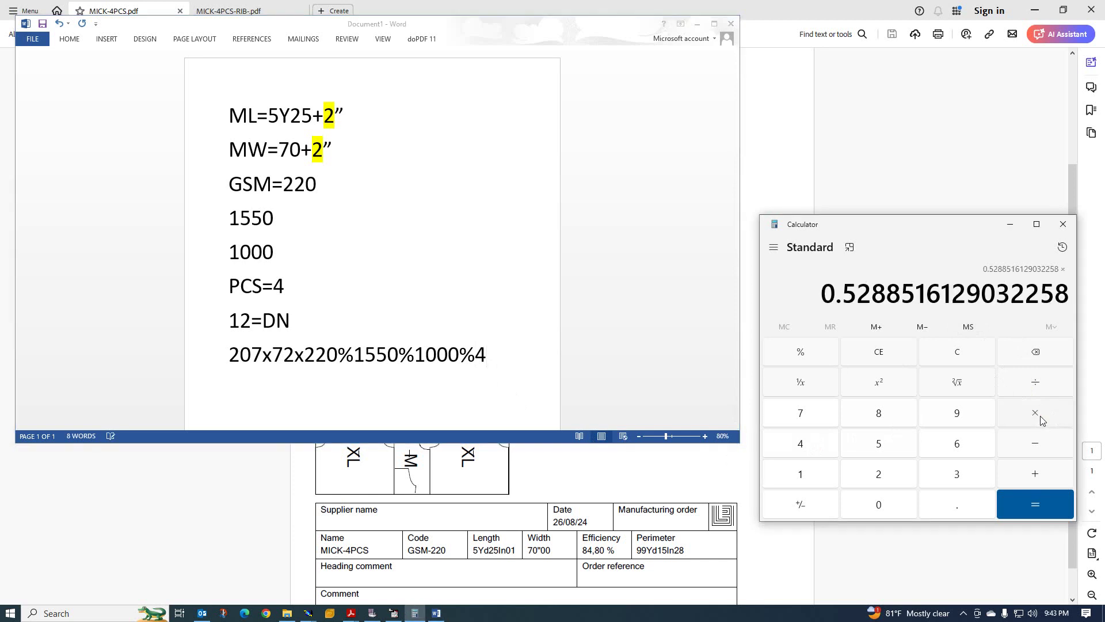
left_click(802, 476)
left_click(881, 477)
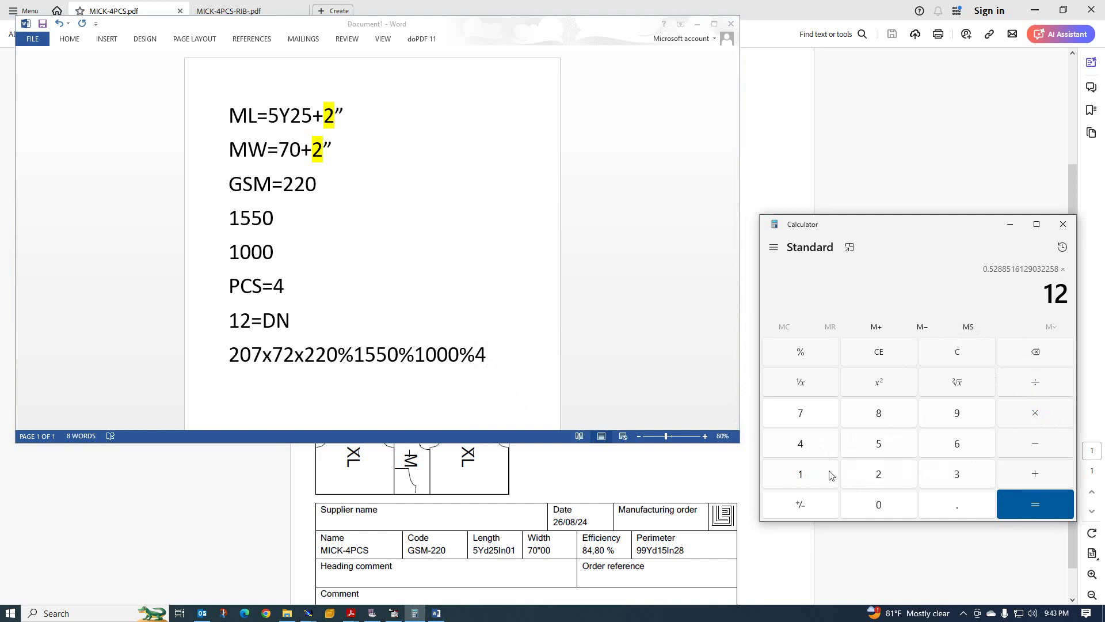
left_click(493, 362)
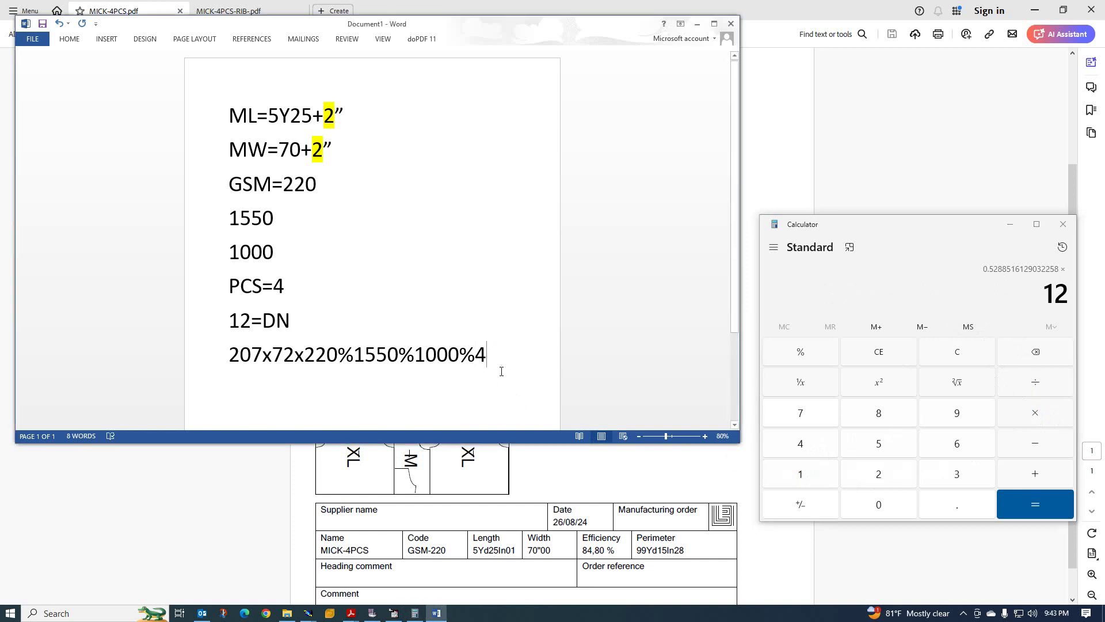
type("x")
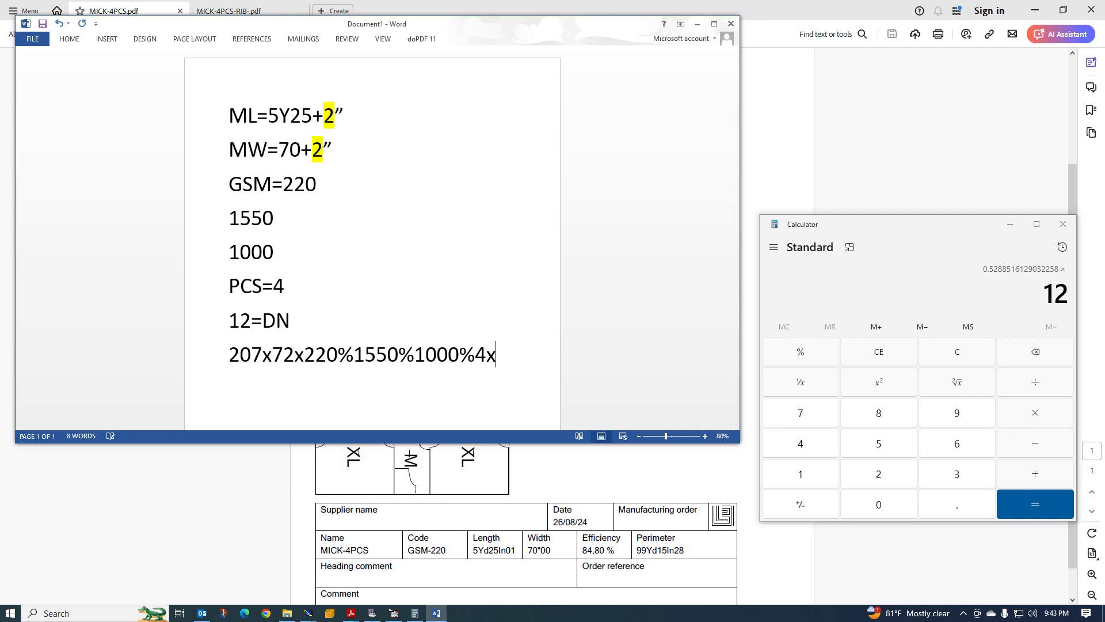
type("12")
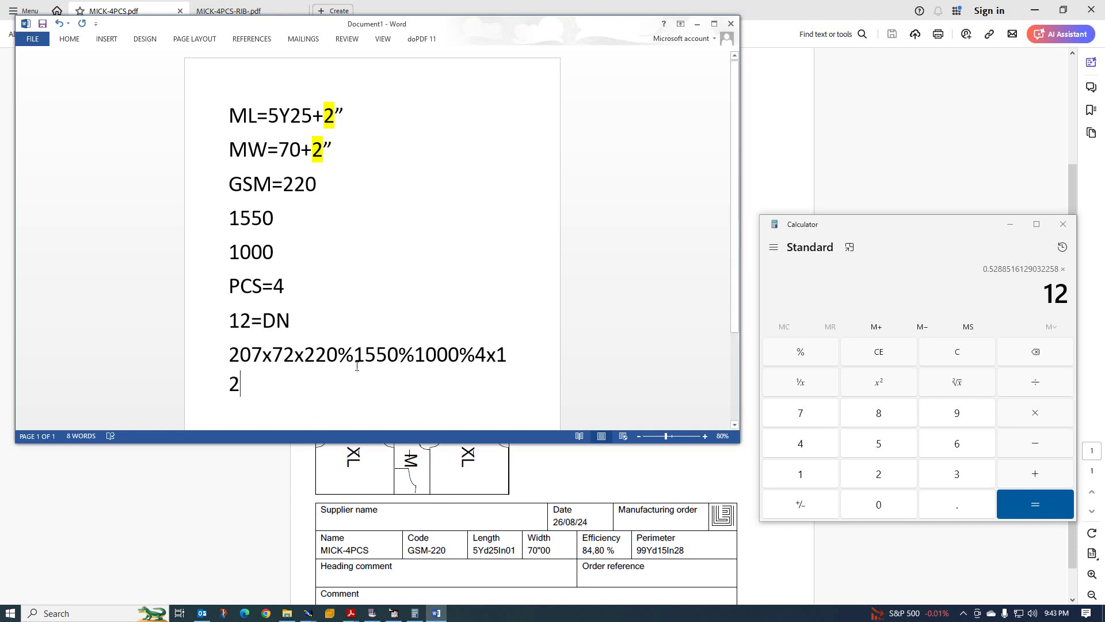
Set the formula line below 12=DN to font size 28 so it fits on one line
left_click_drag(243, 389, 227, 357)
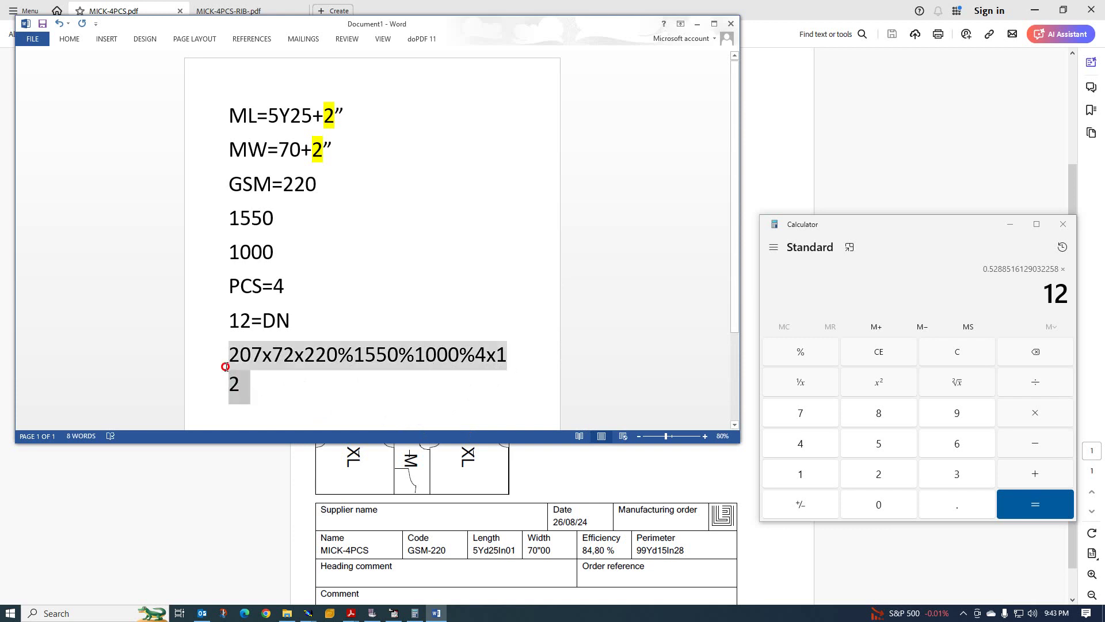
left_click(299, 327)
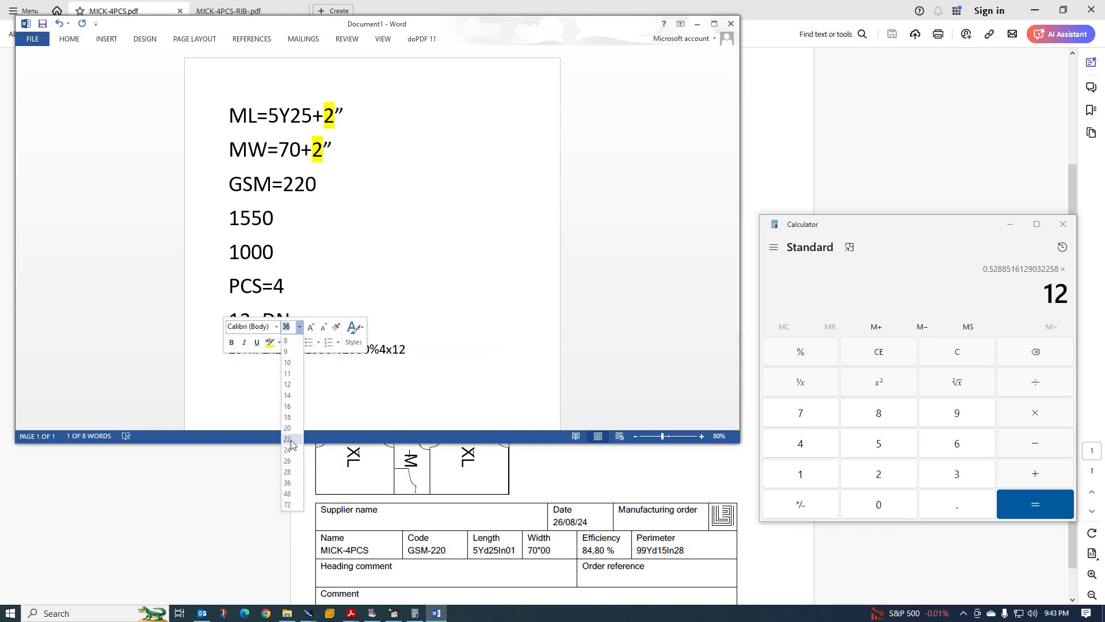
left_click(291, 476)
left_click(475, 349)
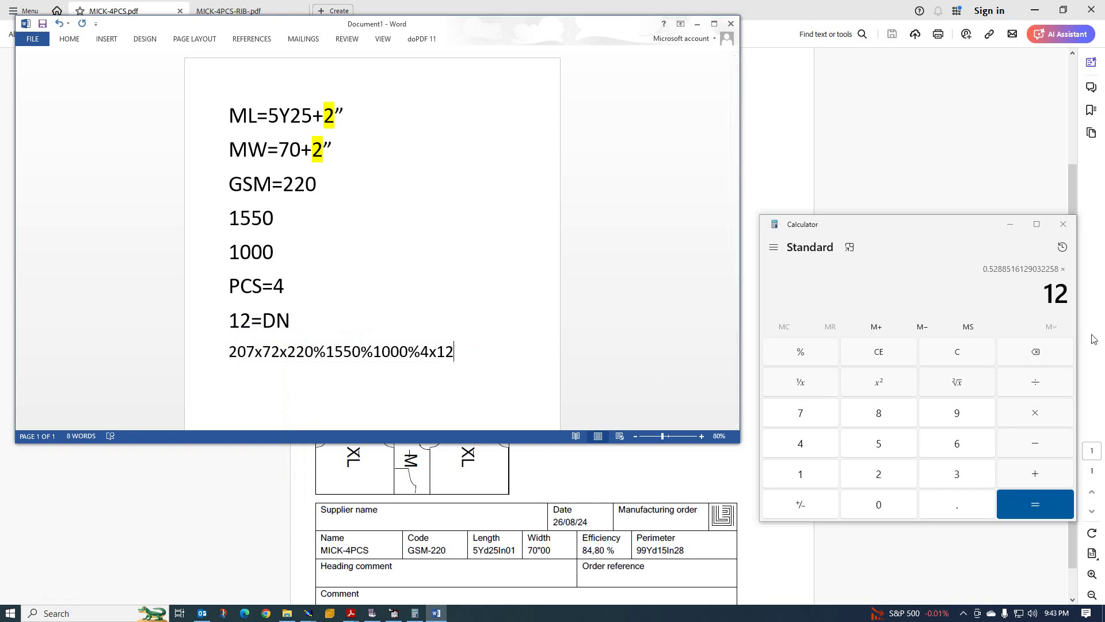
Calculate the final consumption per dozen in the Calculator and highlight the result up to its third decimal
left_click(1042, 506)
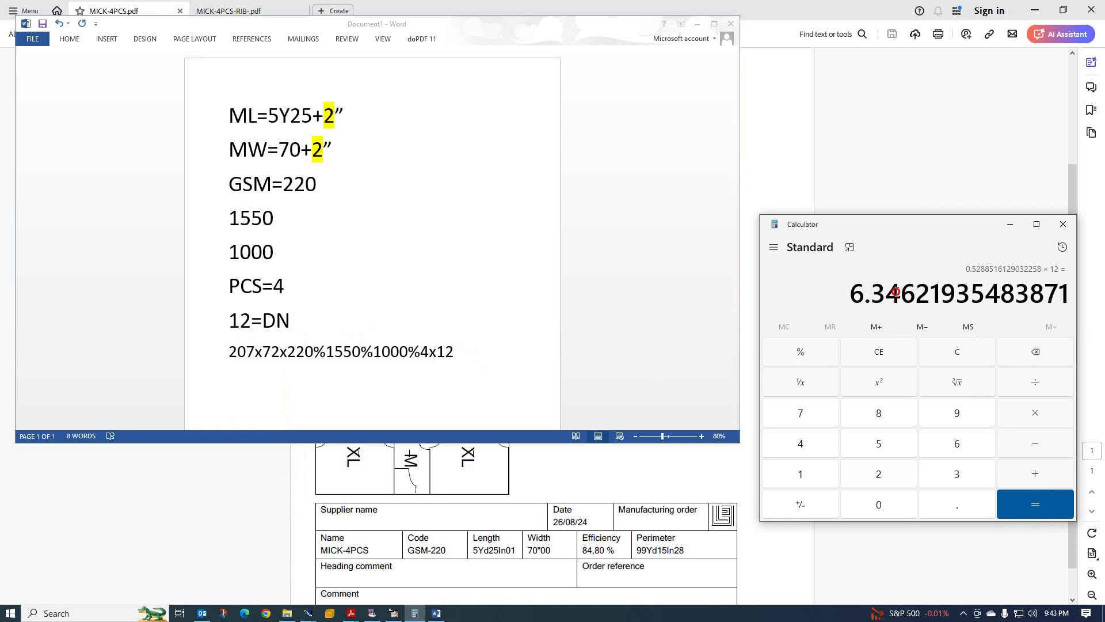
left_click_drag(896, 292, 856, 293)
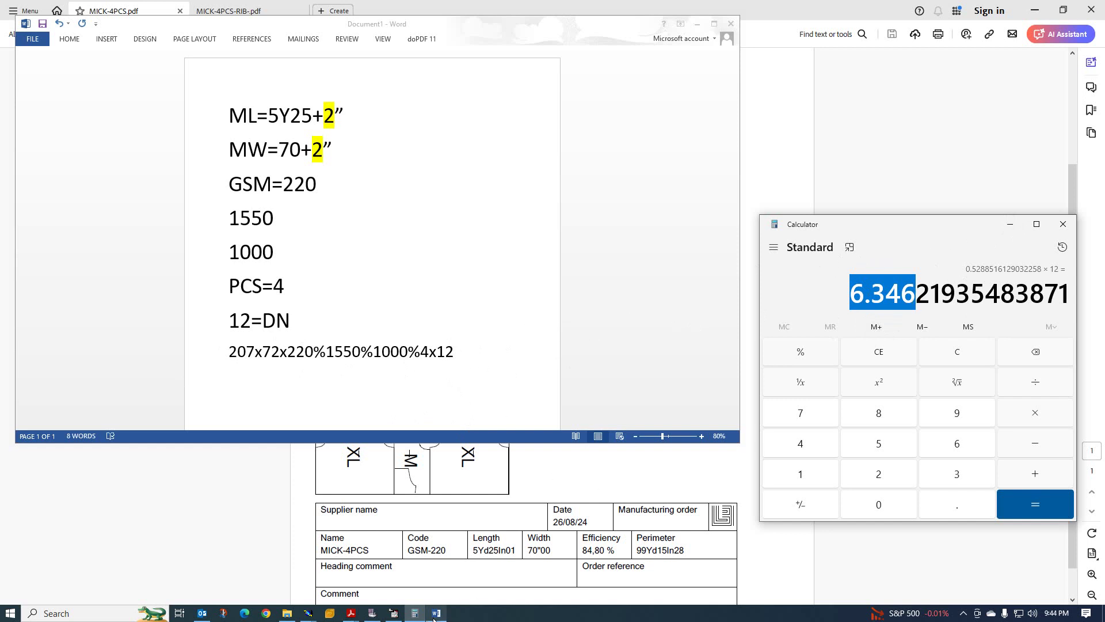
Close the Calculator and open the booking kg workbook from the desktop in Excel
left_click(1063, 224)
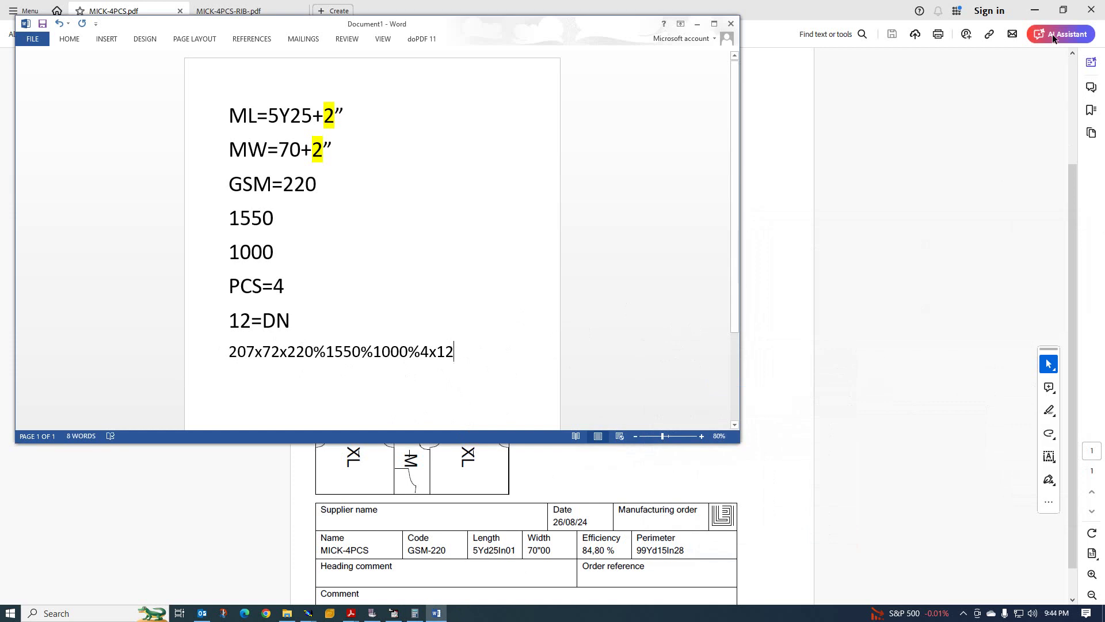
left_click(1035, 12)
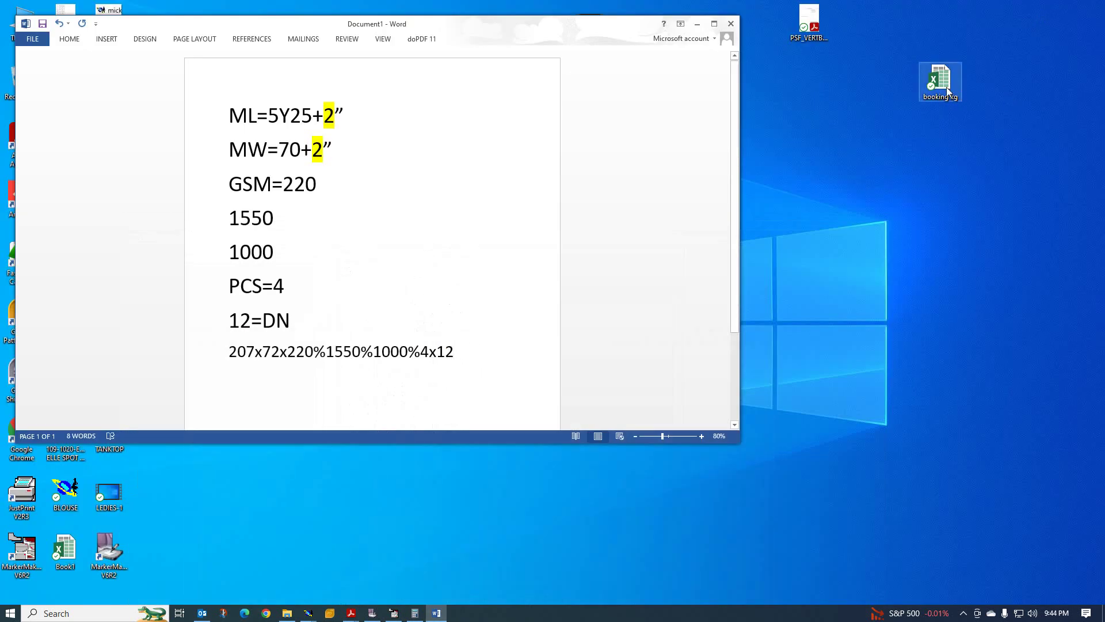
double_click(954, 84)
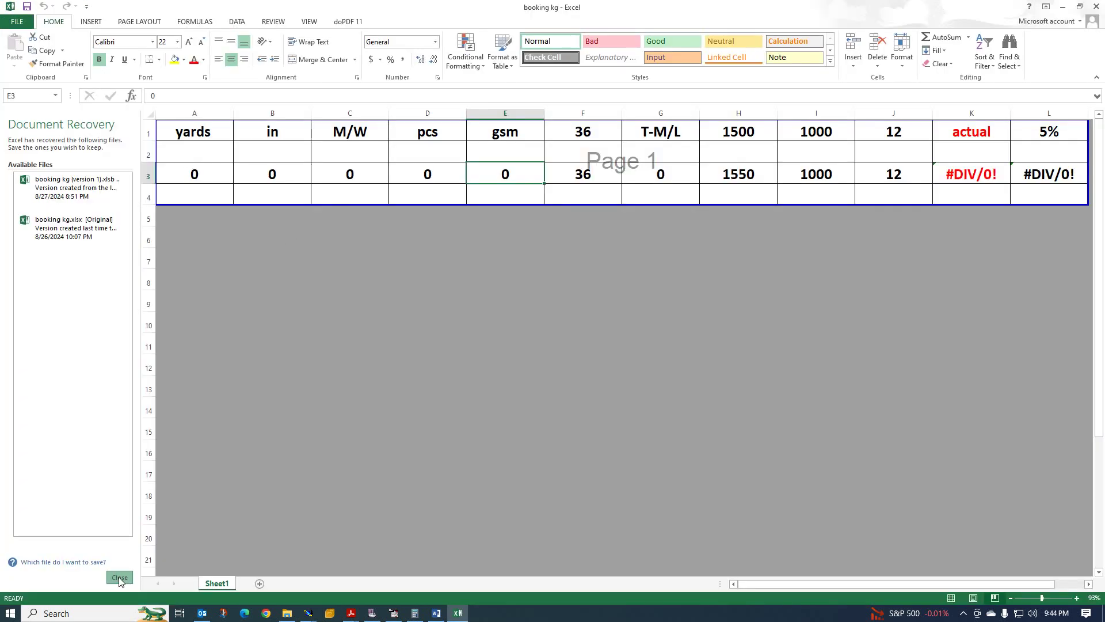
Remove the recovered booking kg files and resize the workbook window so it sits below the Word notes
left_click(120, 577)
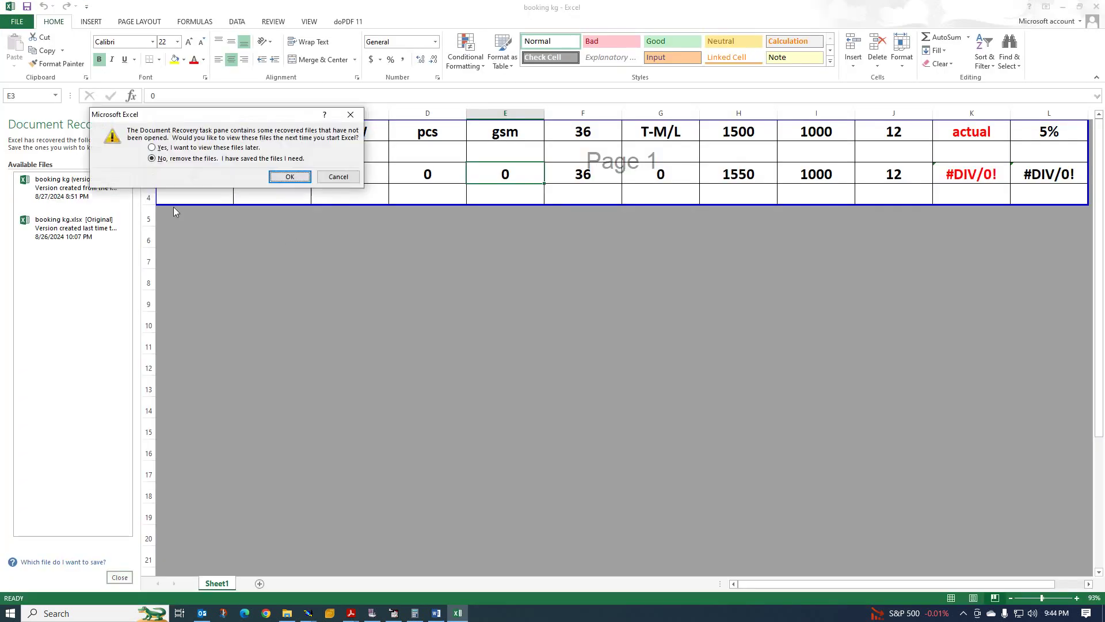
left_click(290, 178)
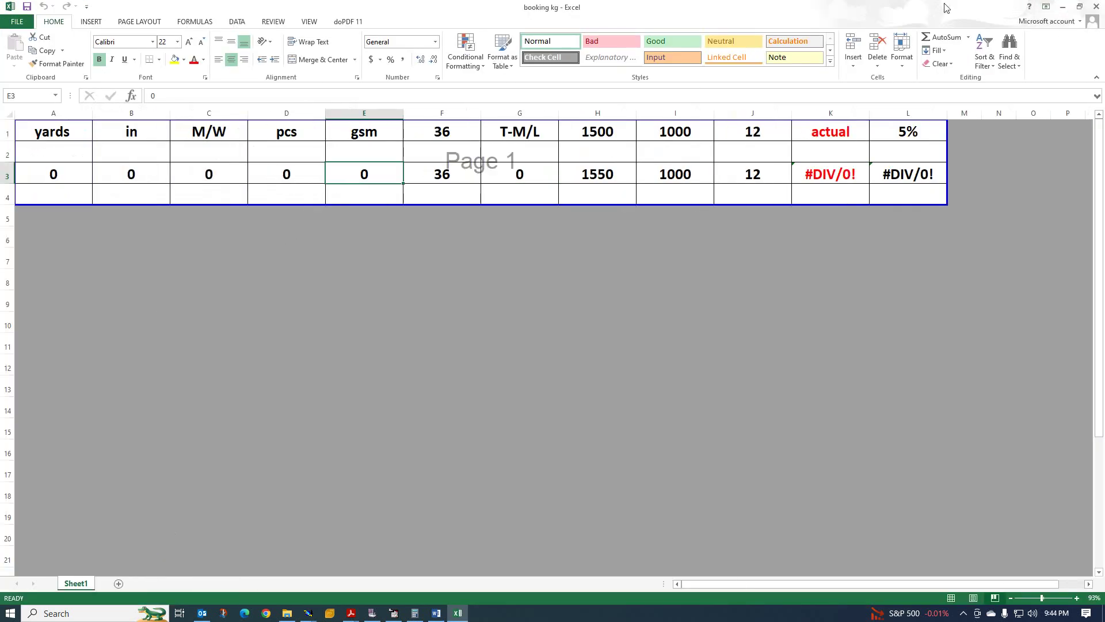
left_click_drag(1000, 6, 999, 370)
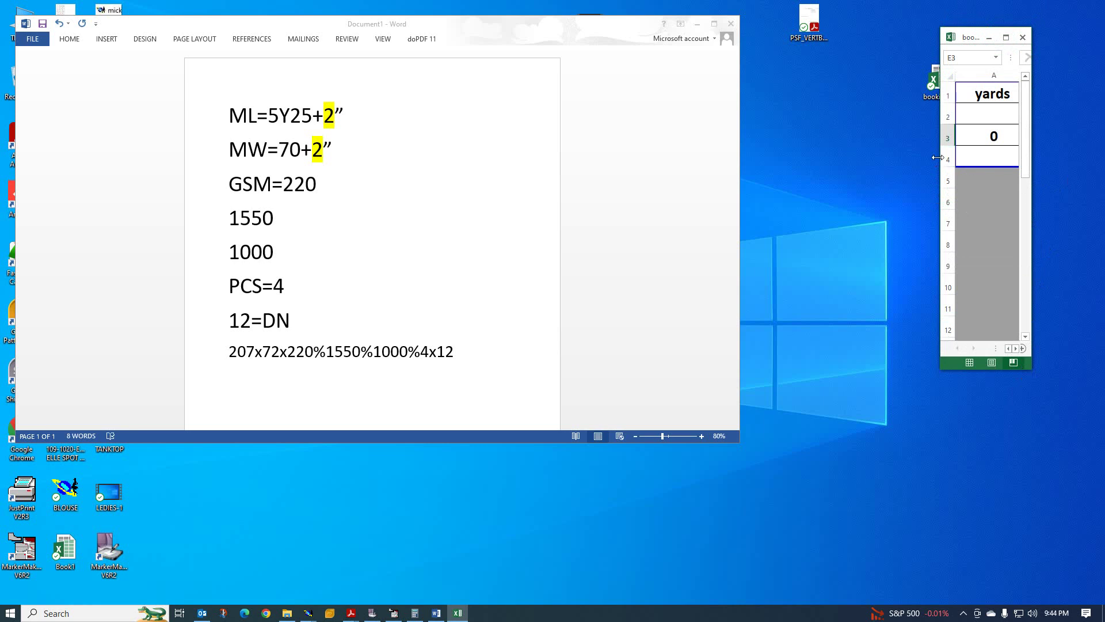
left_click_drag(938, 157, 100, 257)
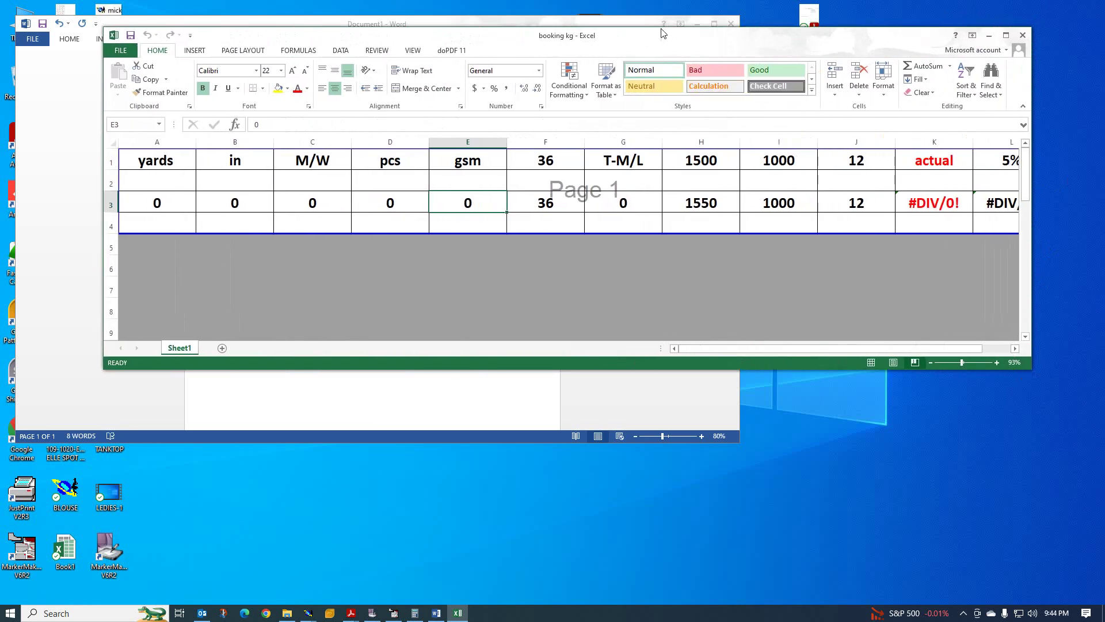
left_click_drag(678, 24, 681, 396)
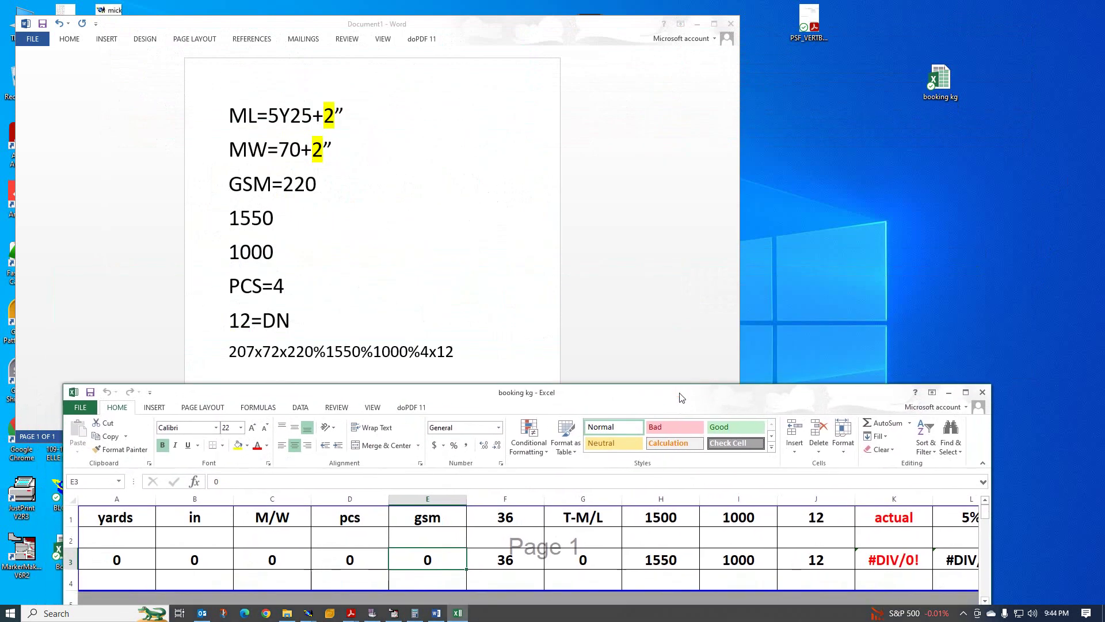
Bring the Word notes forward at the formula line and place the booking kg workbook directly beneath it
double_click(512, 26)
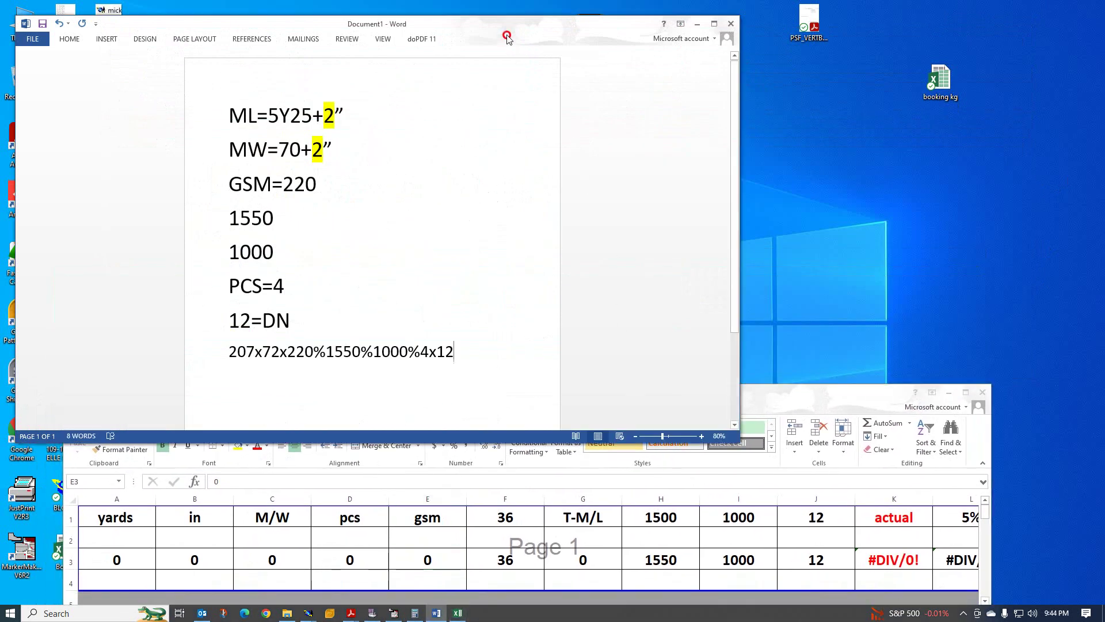
left_click(1080, 7)
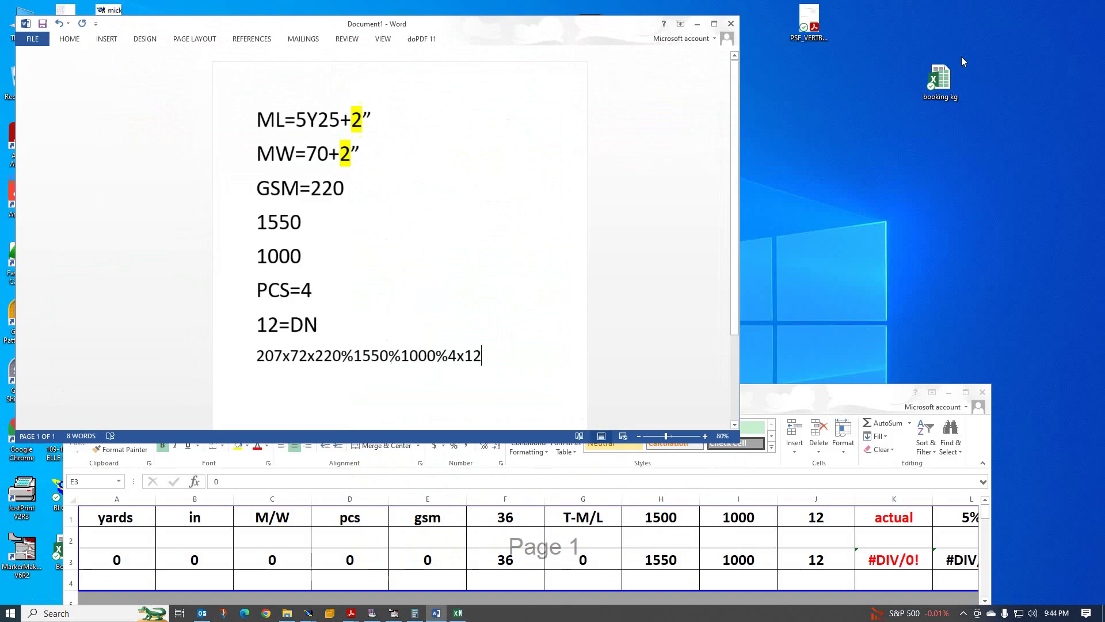
scroll(515, 306, "down", 3)
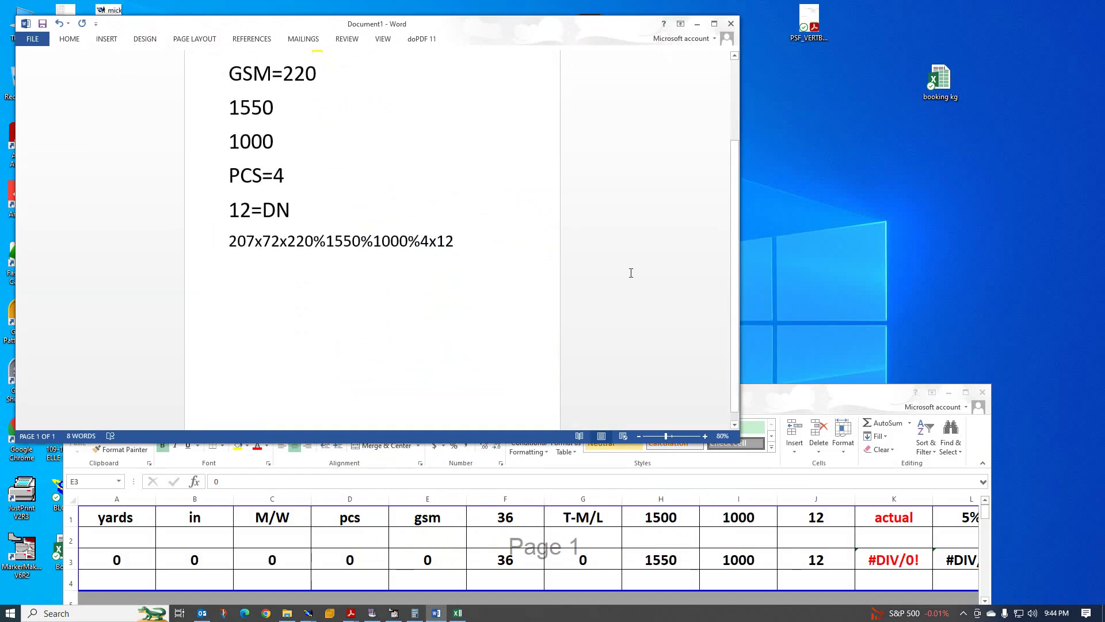
left_click_drag(806, 394, 837, 281)
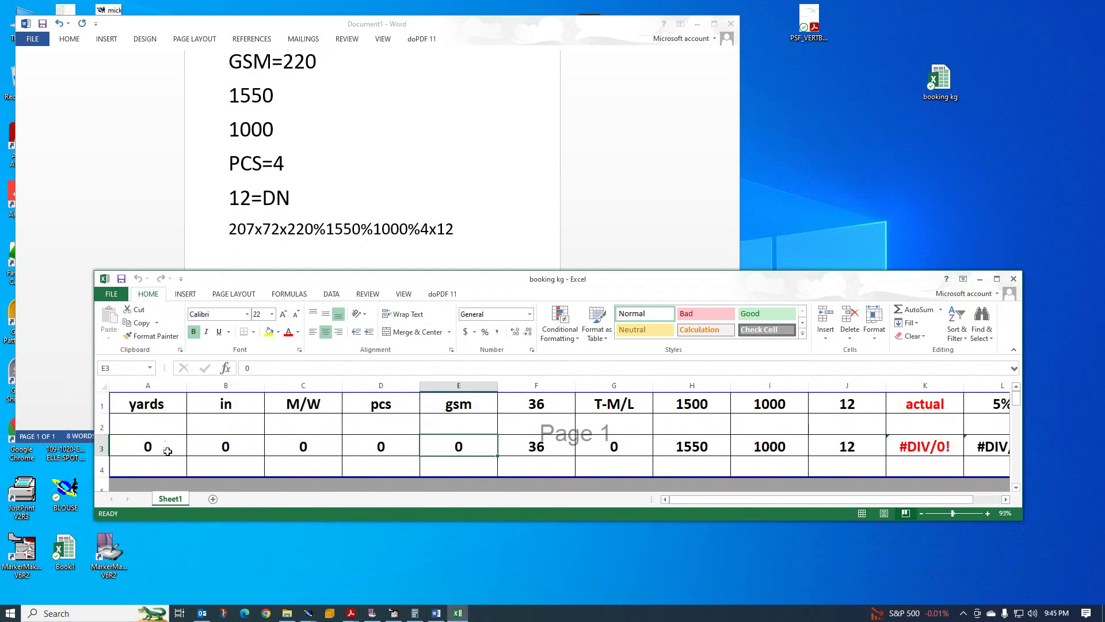
Enter the marker length in row 3 as 5 yards and 27 inches
left_click(238, 451)
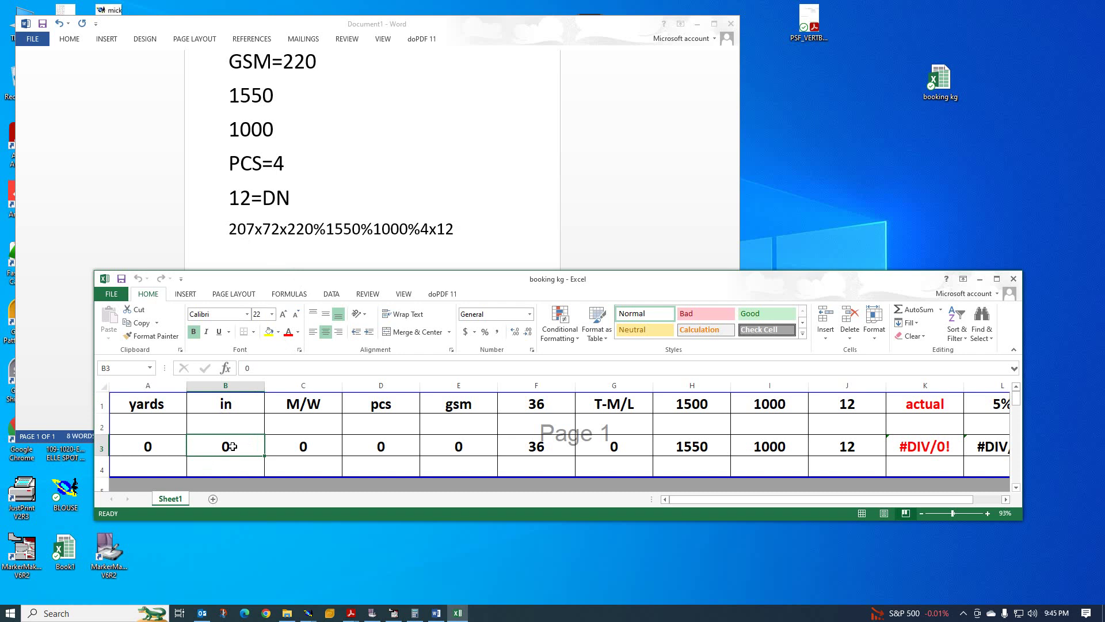
type("107")
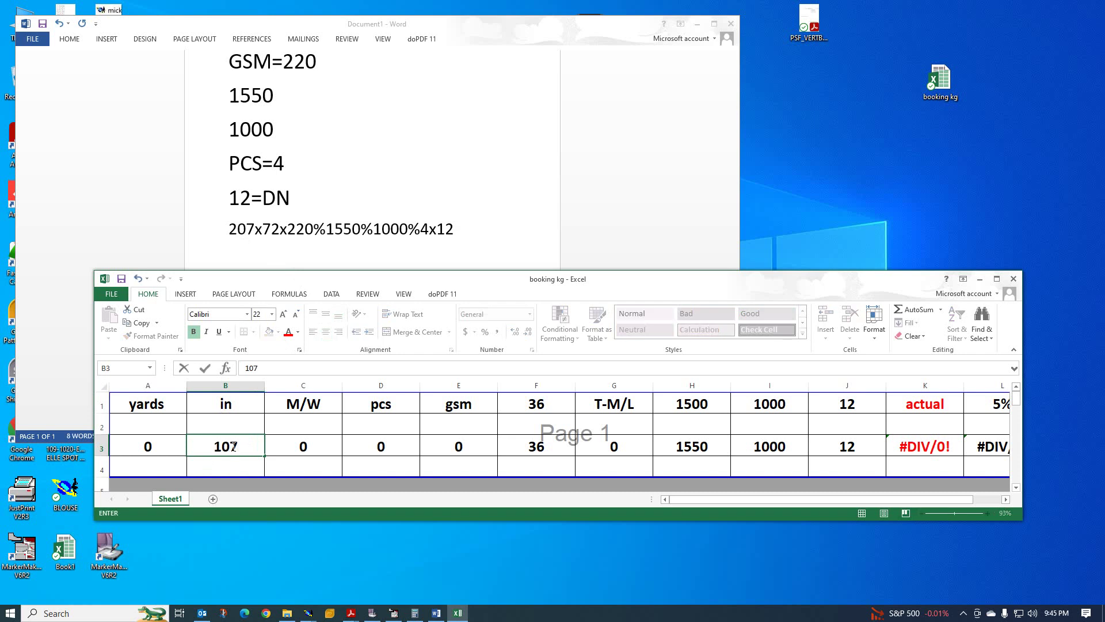
left_click(158, 445)
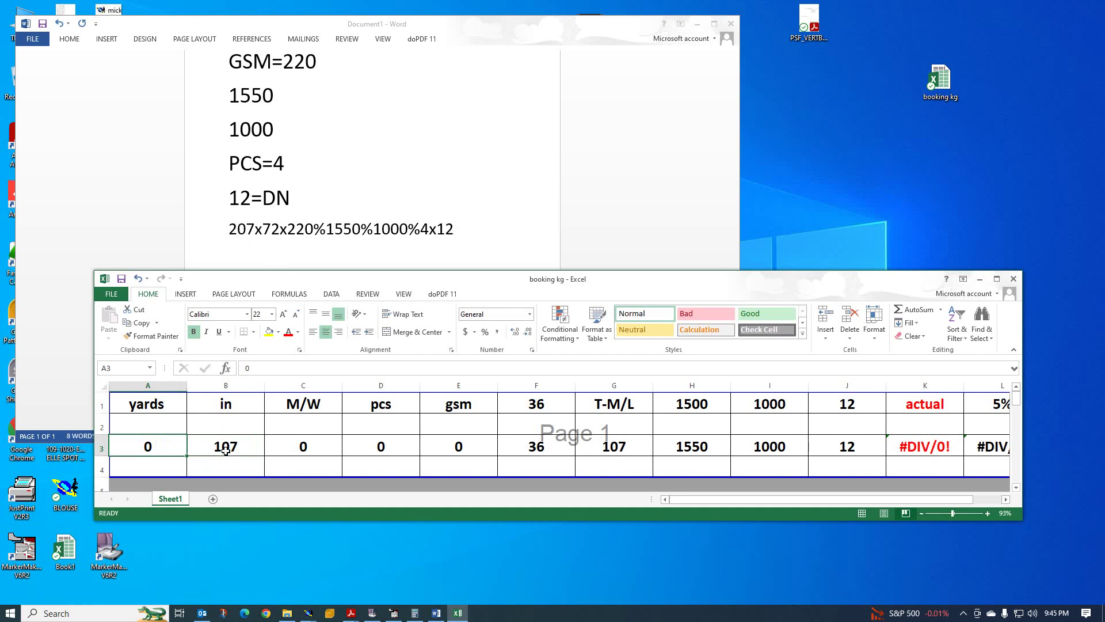
left_click(243, 447)
left_click(150, 446)
type("5")
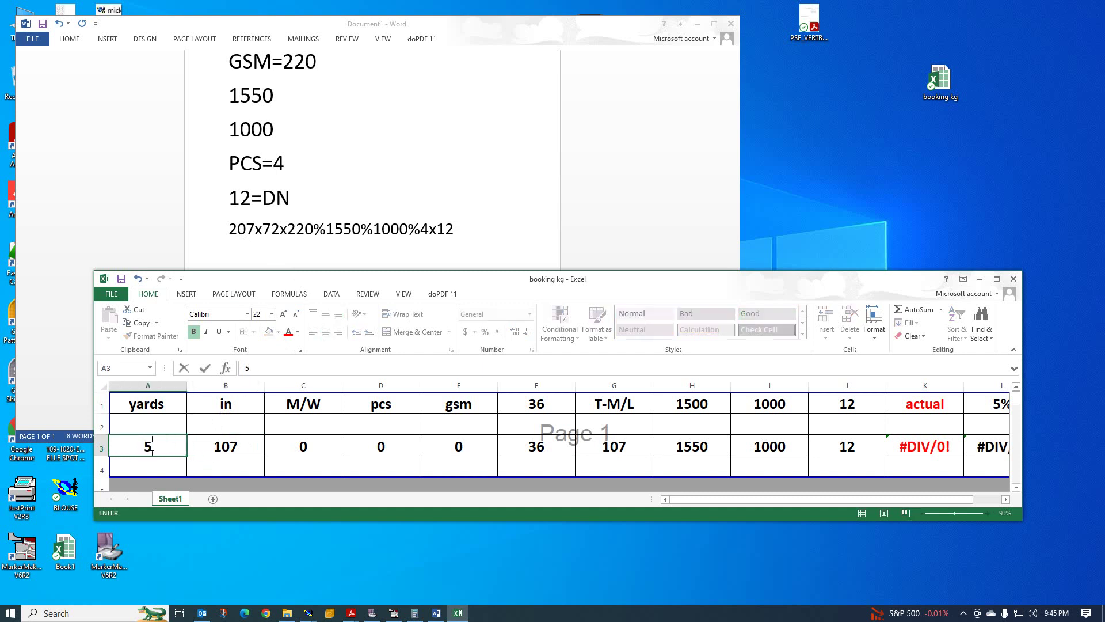
left_click(245, 446)
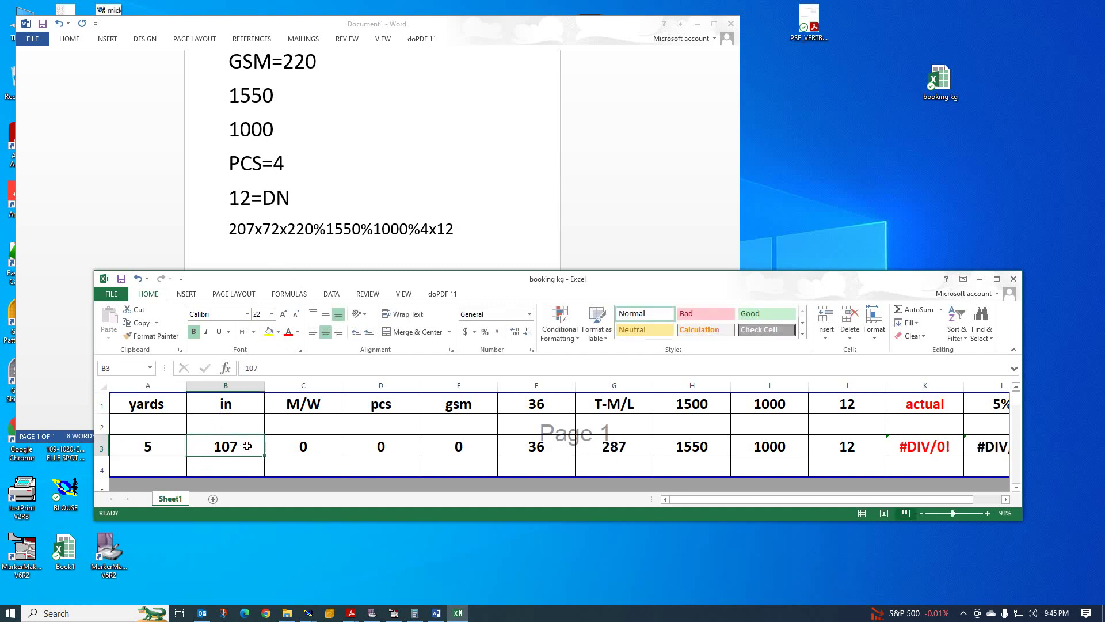
type("27")
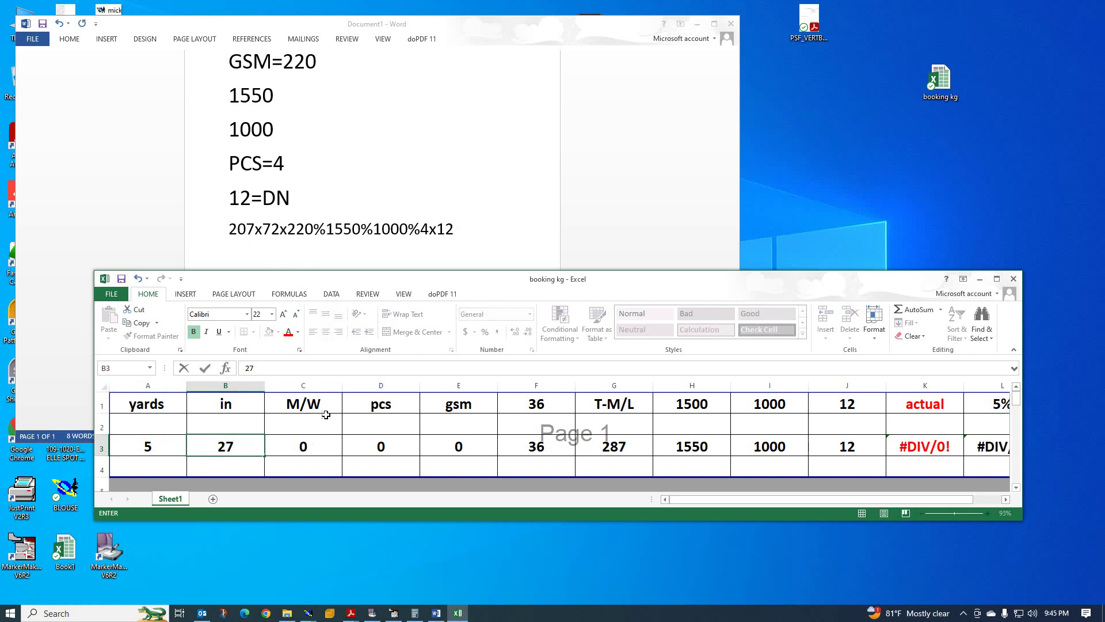
Fill in row 3 with a marker width of 72, 4 pcs and 220 gsm
left_click(327, 448)
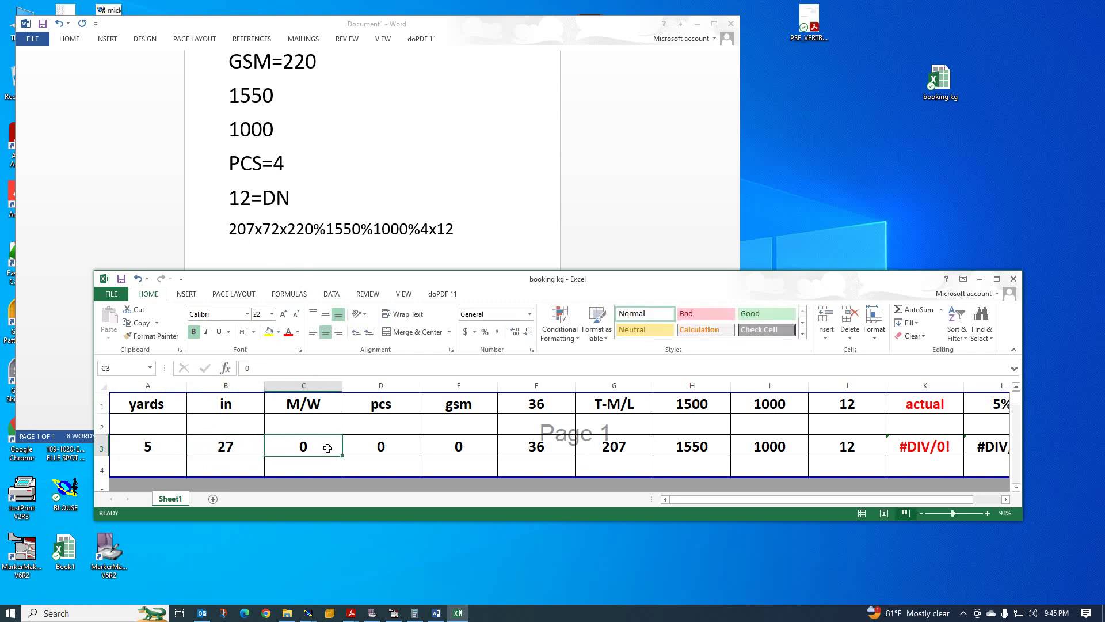
type("72")
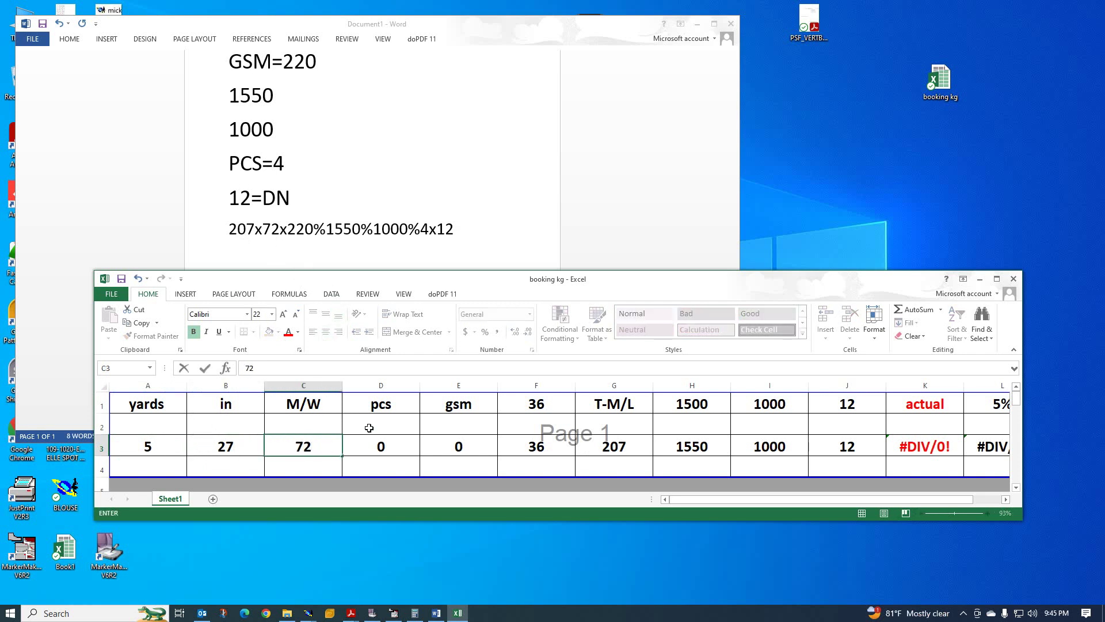
left_click(398, 448)
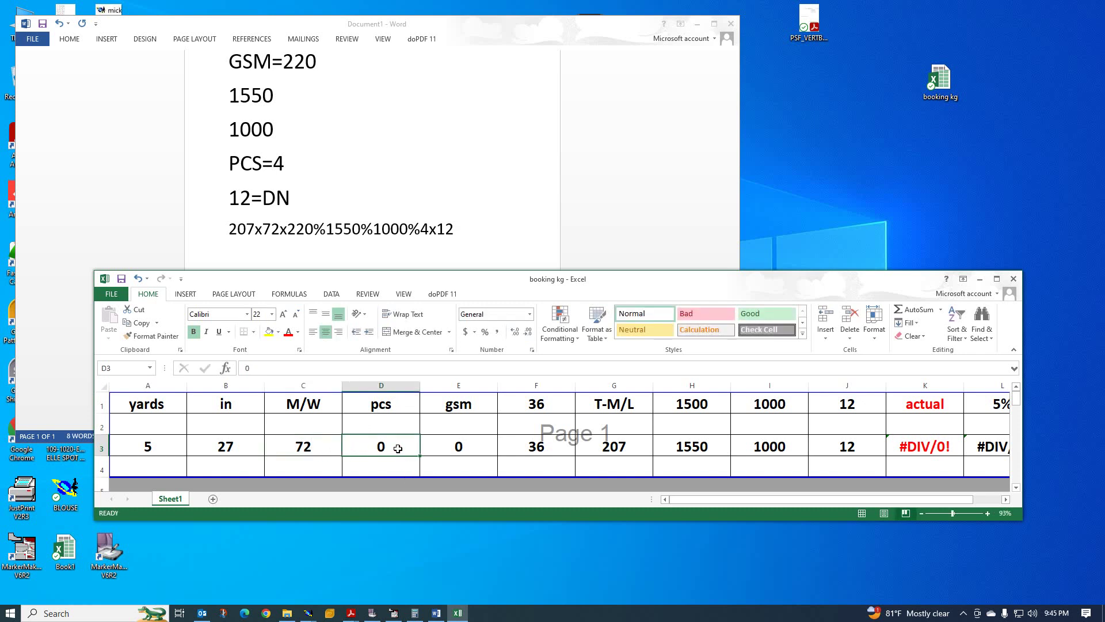
type("4")
left_click(477, 447)
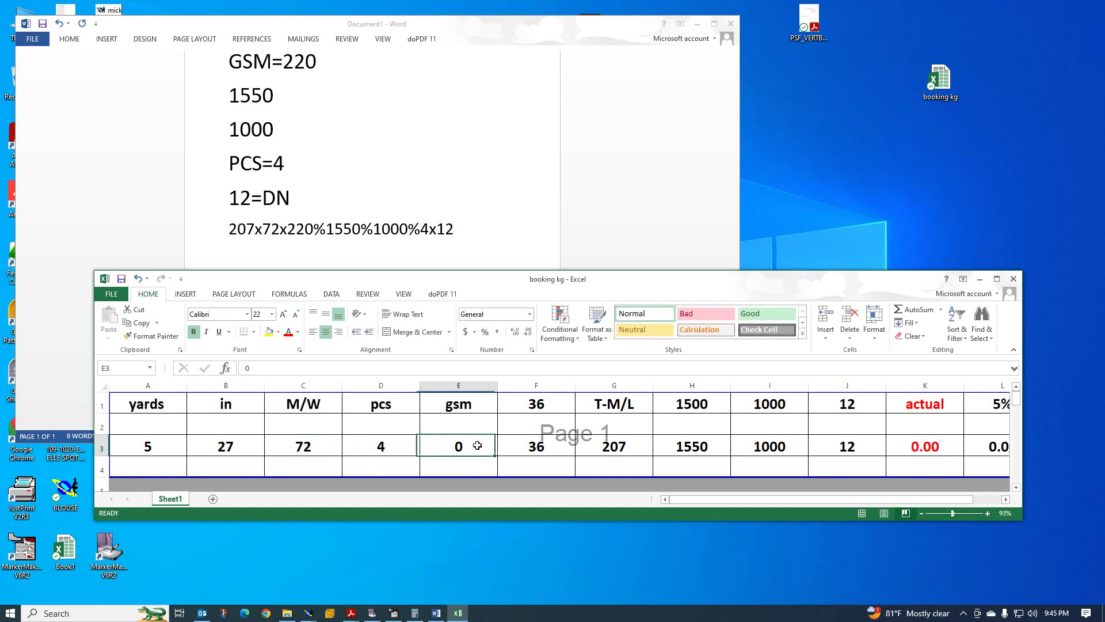
type("220")
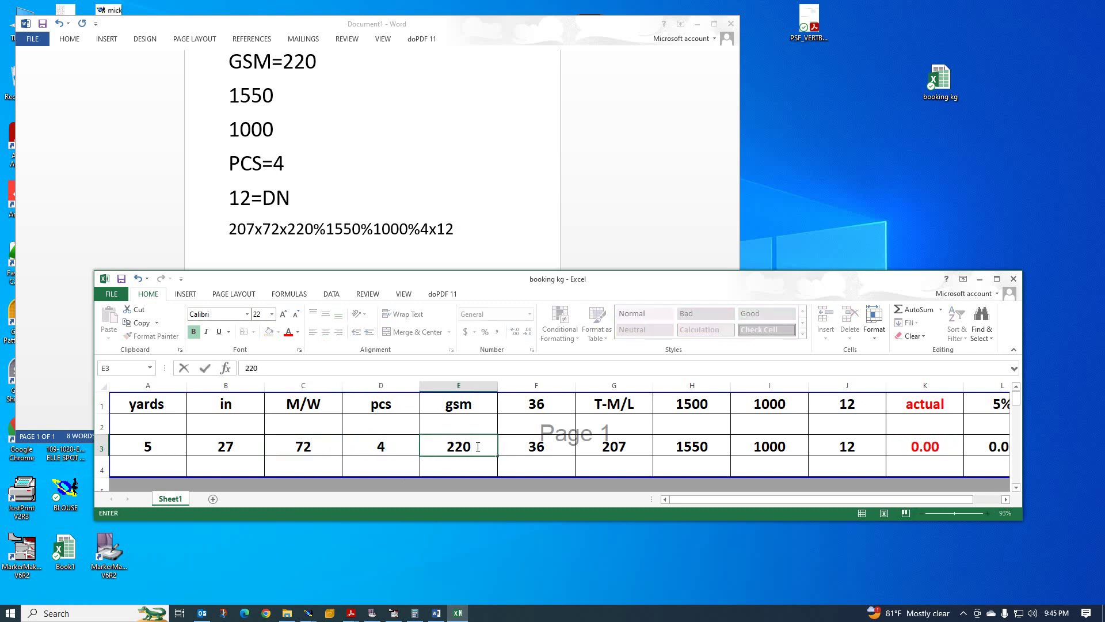
left_click(538, 471)
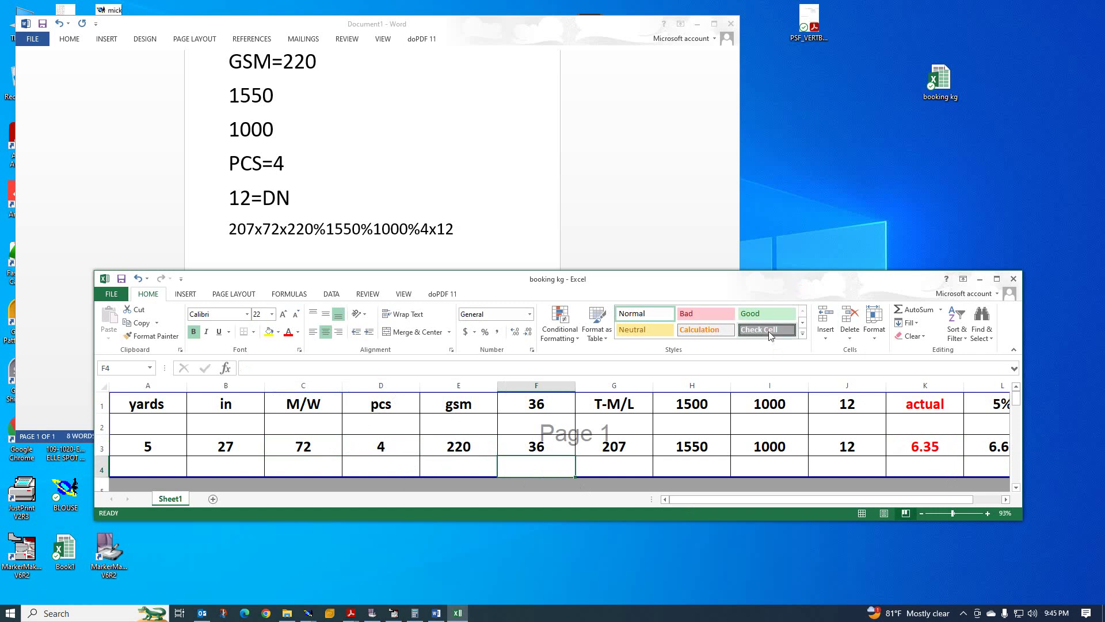
Bring back the Calculator, highlight its result up to the third decimal and place it below the workbook for comparison with the actual value
left_click_drag(762, 280, 755, 294)
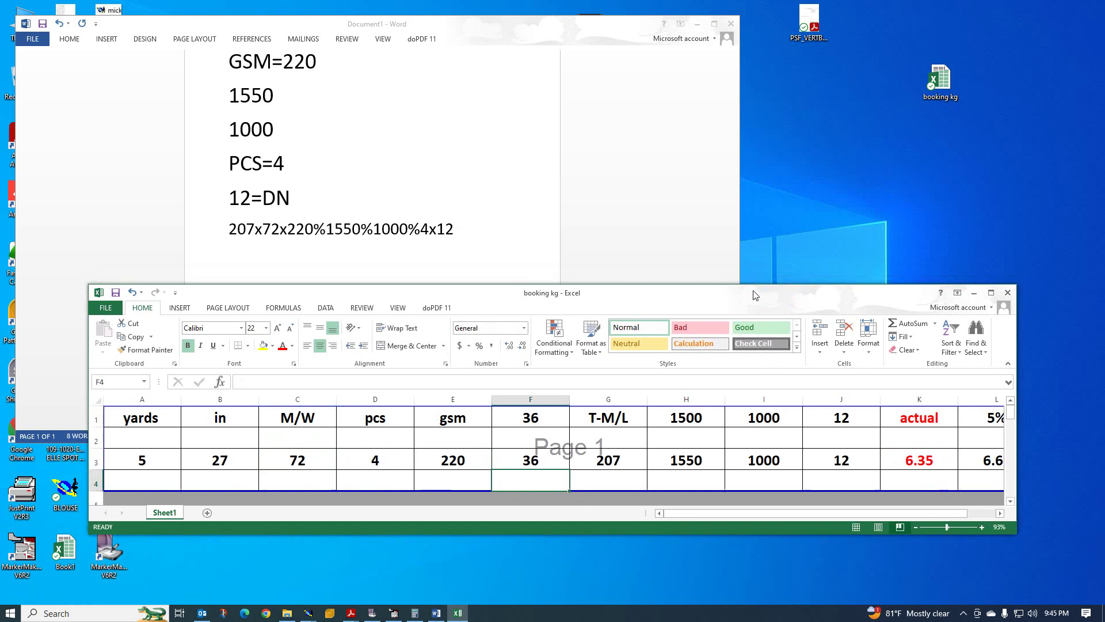
left_click(414, 612)
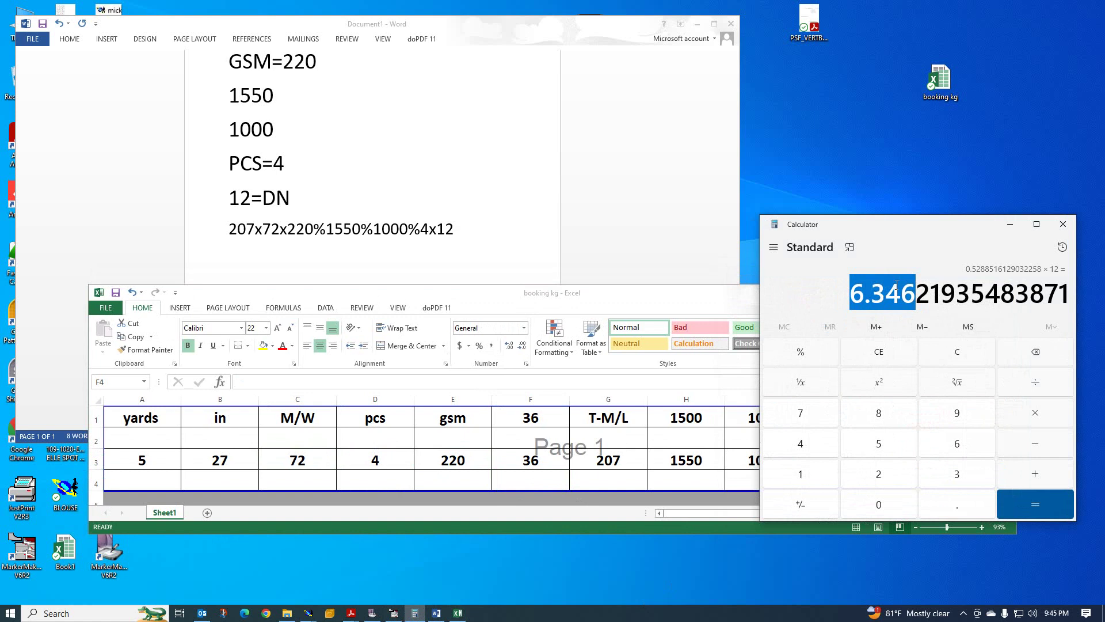
left_click_drag(919, 295, 854, 295)
left_click(920, 295)
left_click_drag(916, 295, 851, 295)
left_click_drag(953, 225, 626, 517)
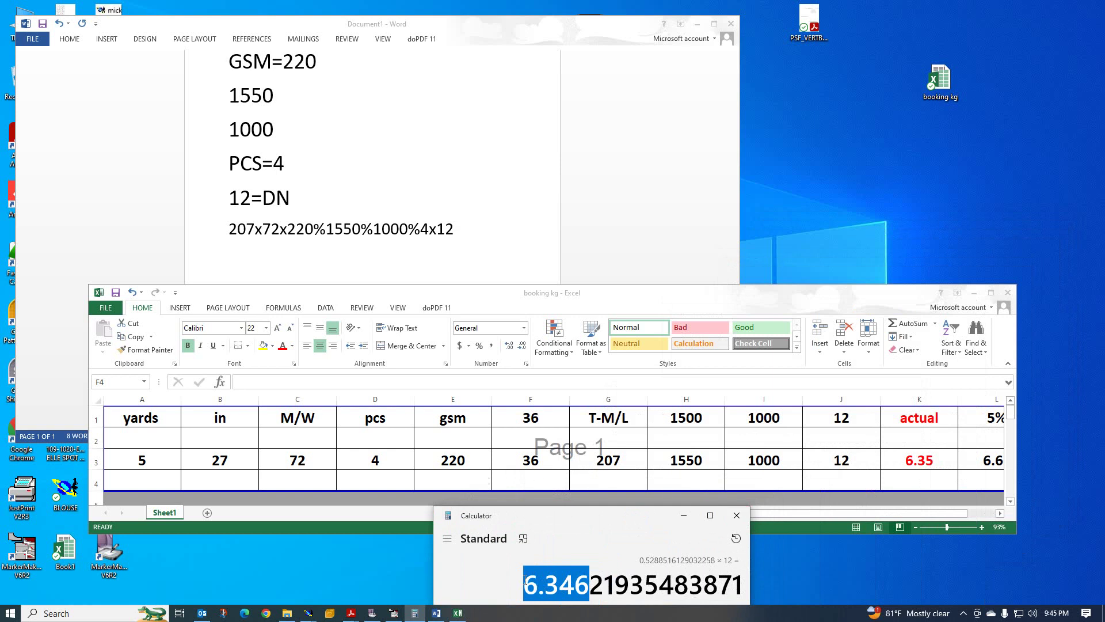
left_click_drag(792, 308, 864, 93)
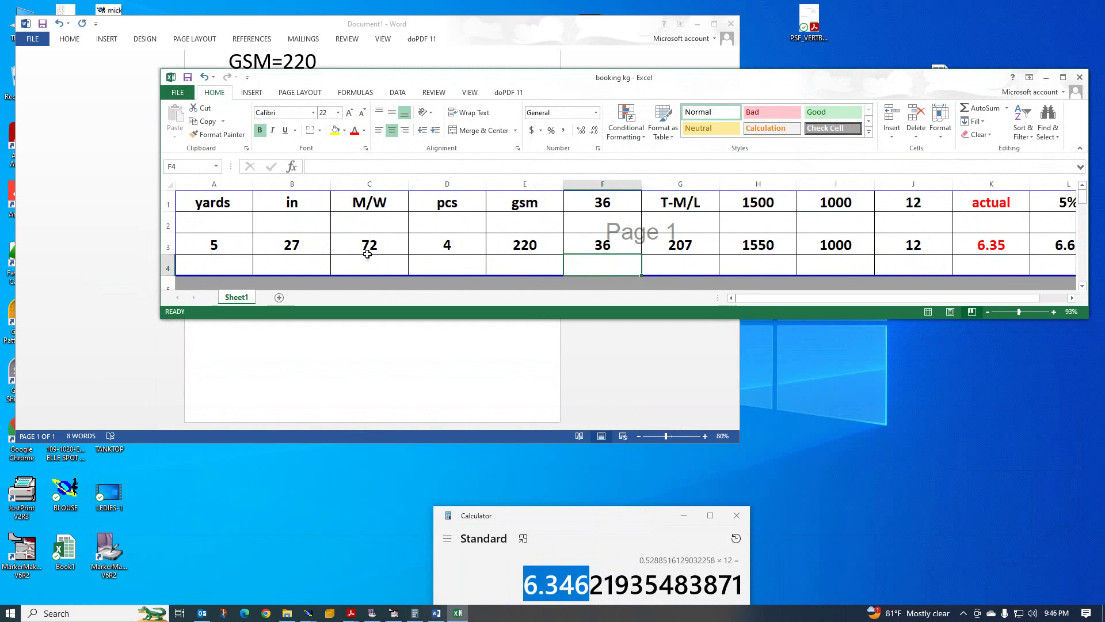
left_click(593, 527)
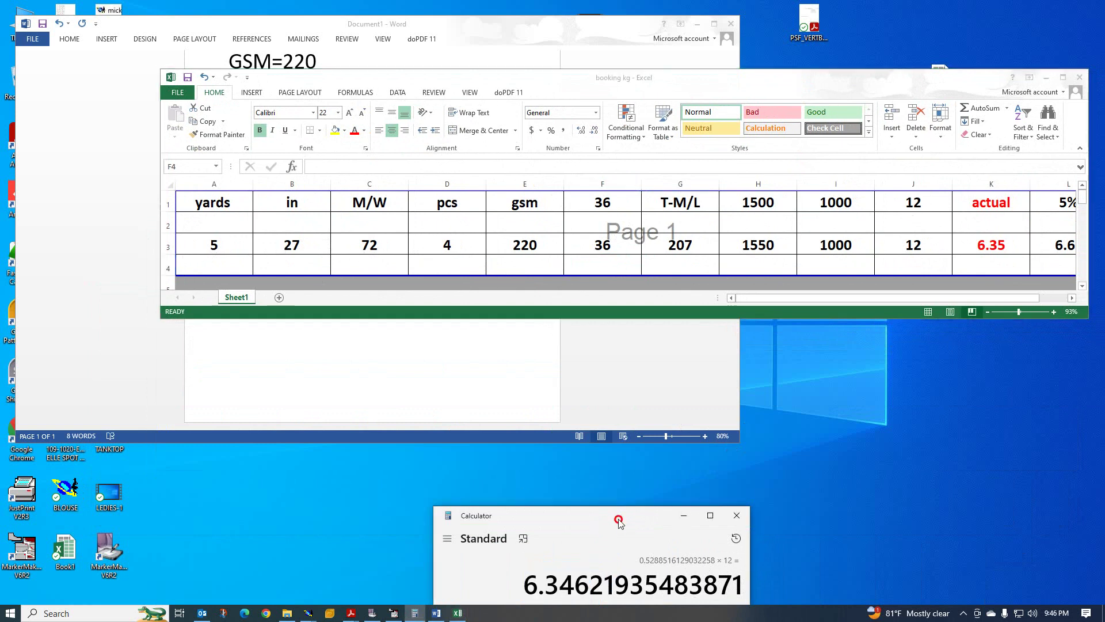
left_click_drag(614, 516, 708, 438)
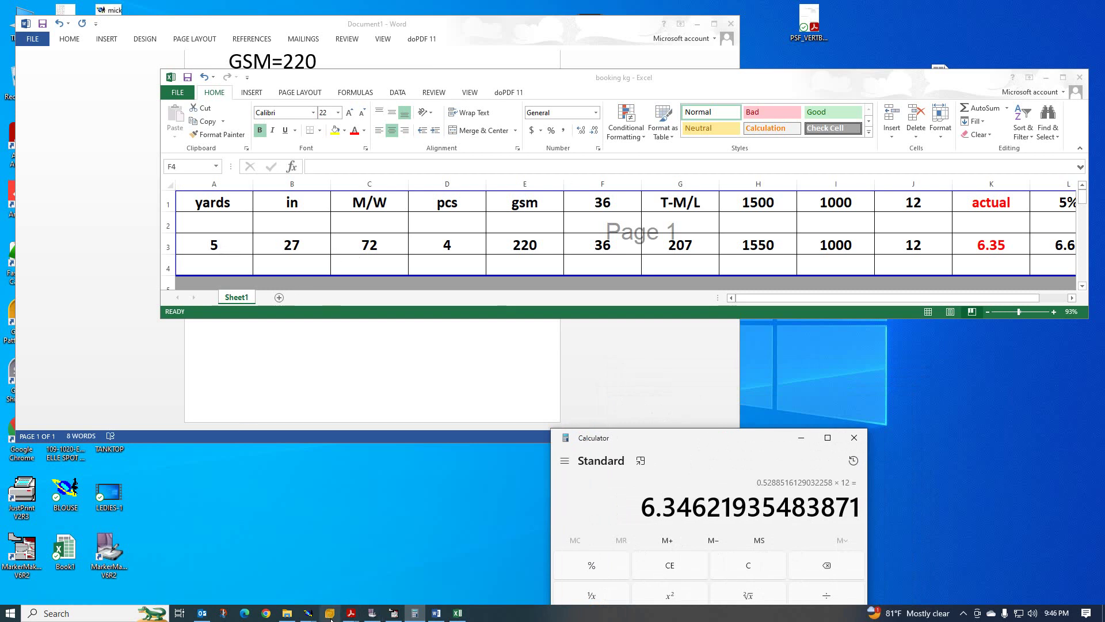
Check the marker's code, length and width in the MICK-4PCS PDF, and minimize the PDF viewer
mouse_move(350, 613)
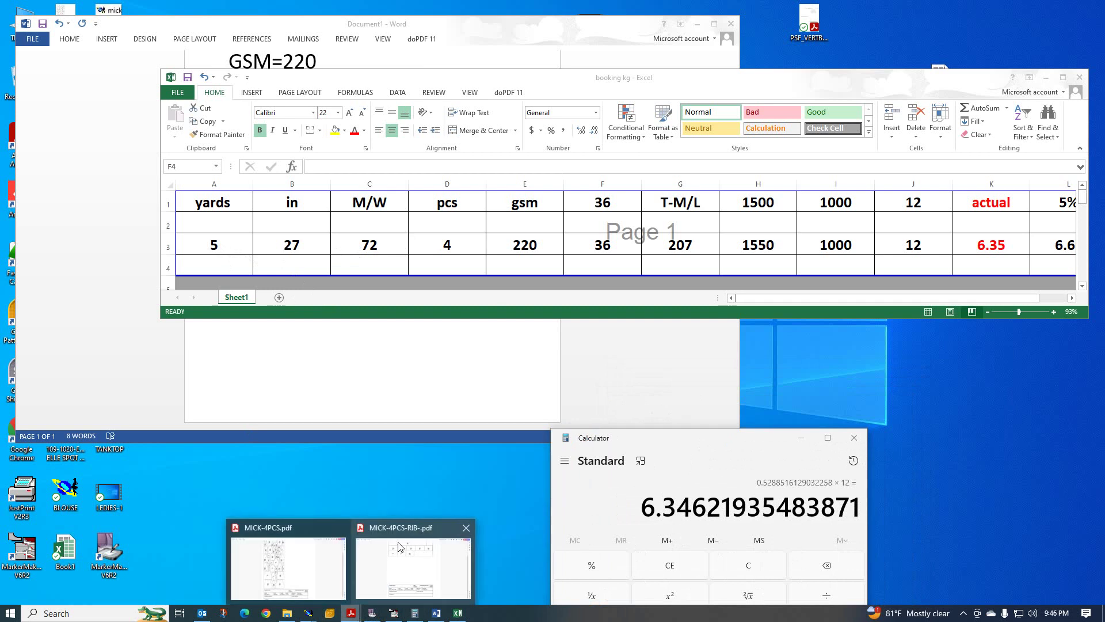
left_click(288, 569)
scroll(431, 469, "down", 1)
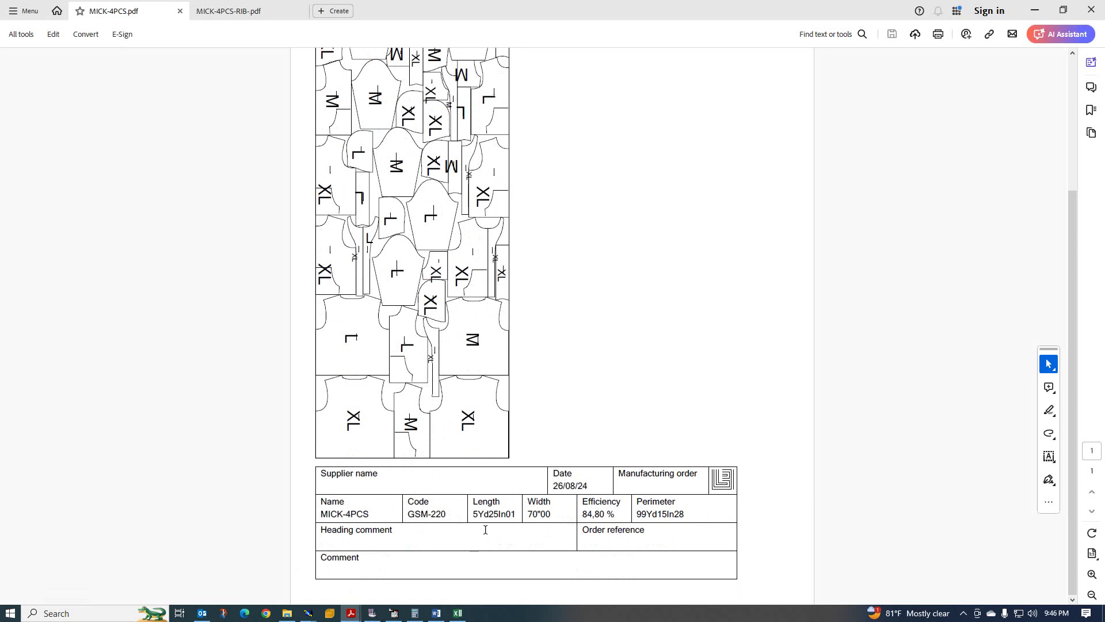
left_click(1041, 13)
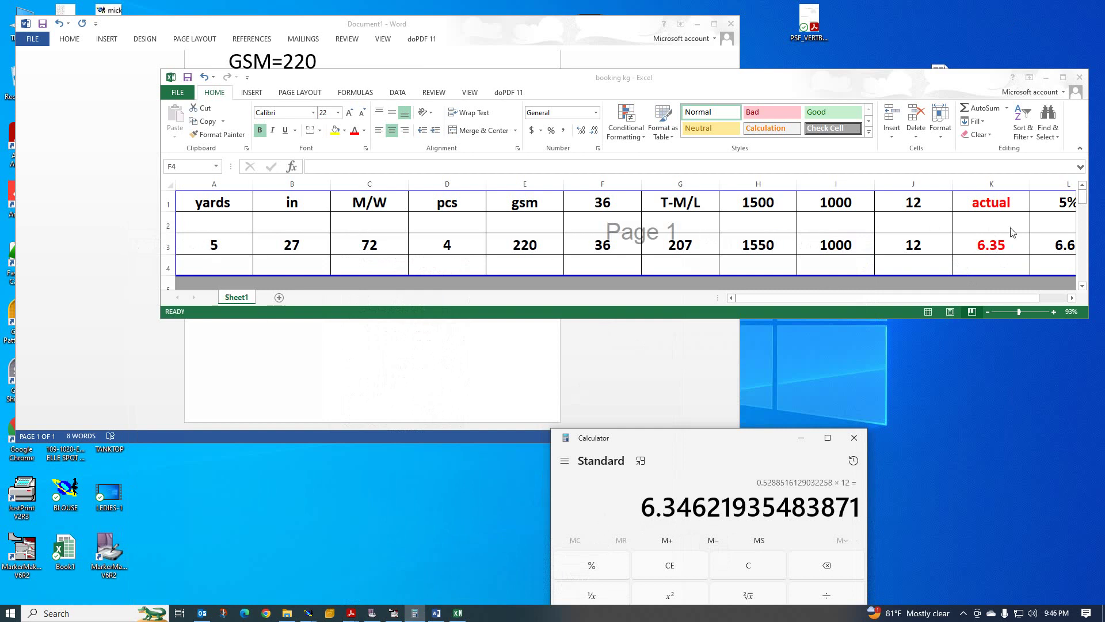
Reposition the workbook window between the Word notes and the Calculator to compare its row 3 values with both
left_click_drag(947, 89, 913, 148)
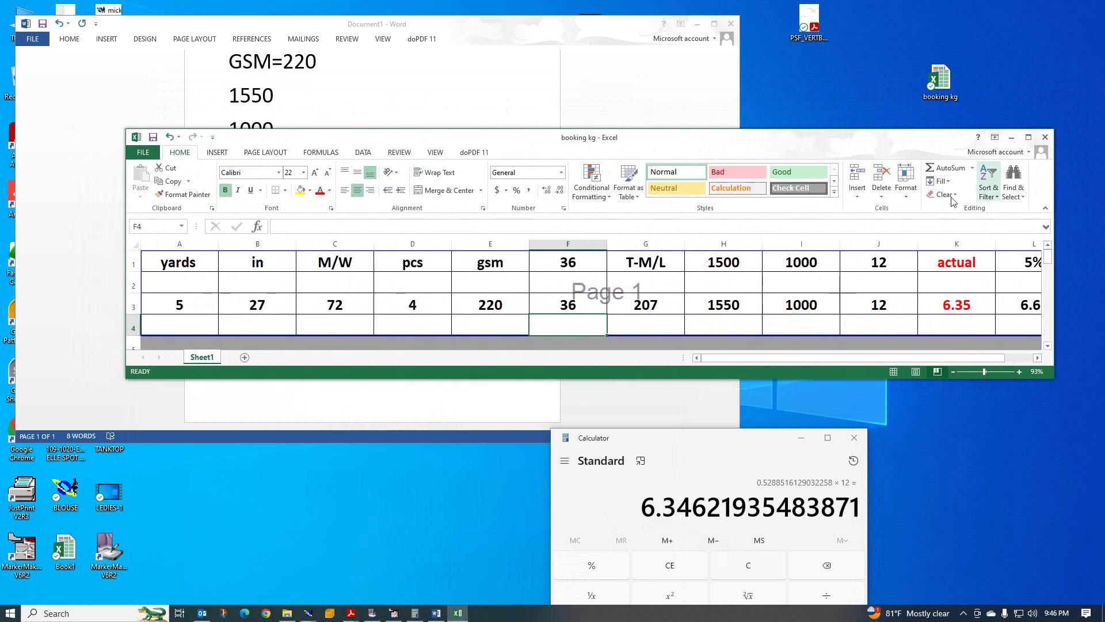
mouse_move(804, 148)
left_mouse_down()
mouse_move(794, 156)
mouse_move(809, 133)
left_mouse_up()
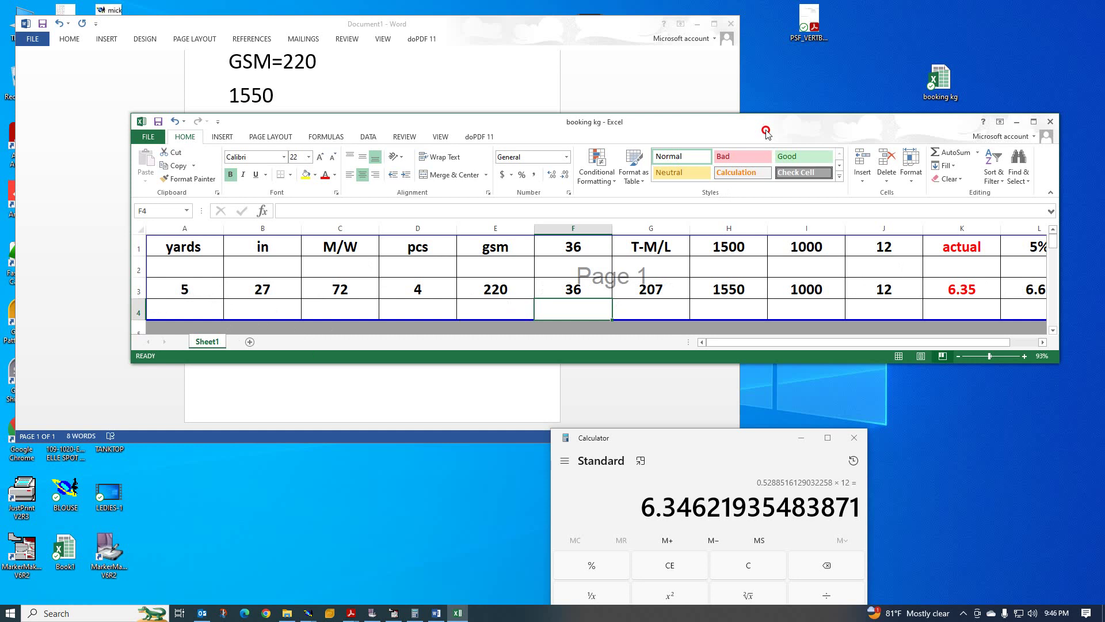
left_click_drag(765, 131, 504, 379)
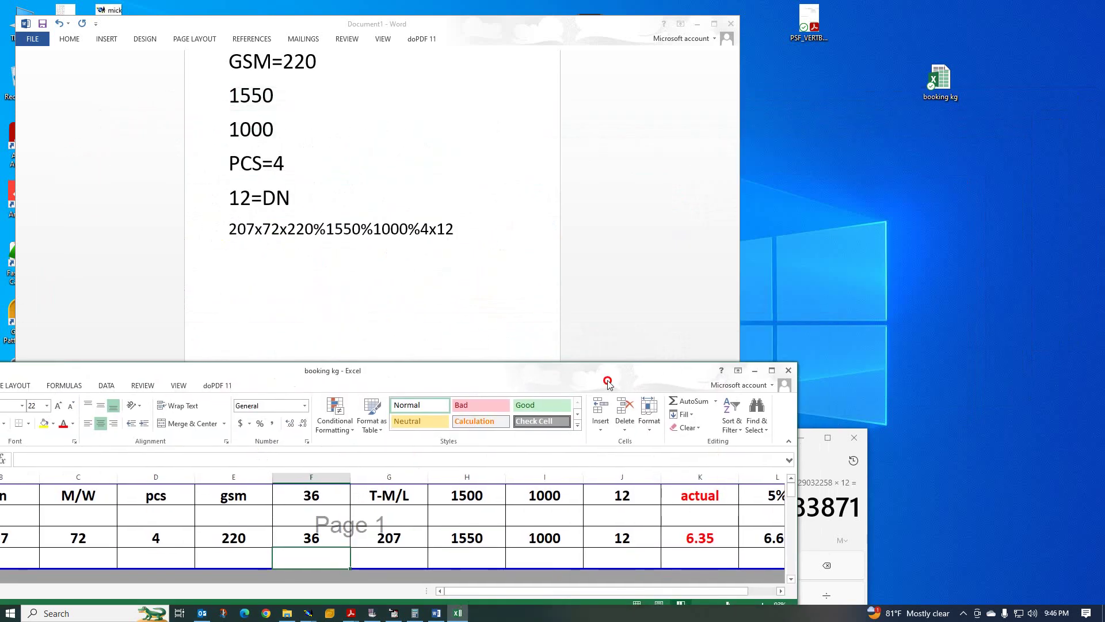
left_click(627, 381)
left_click_drag(627, 381, 803, 204)
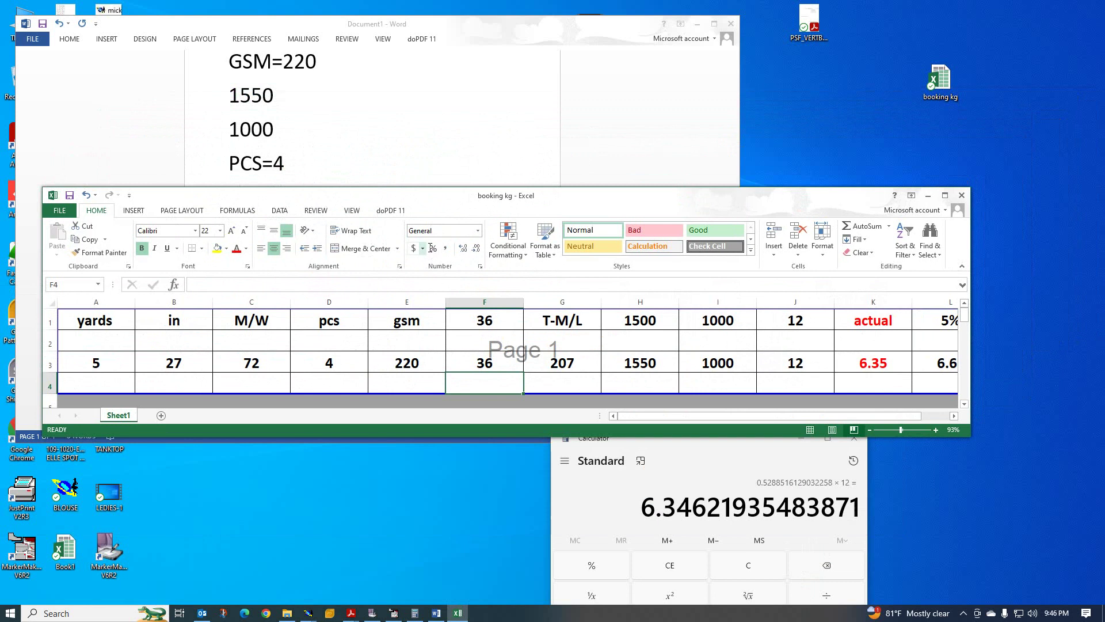
left_click_drag(619, 199, 662, 163)
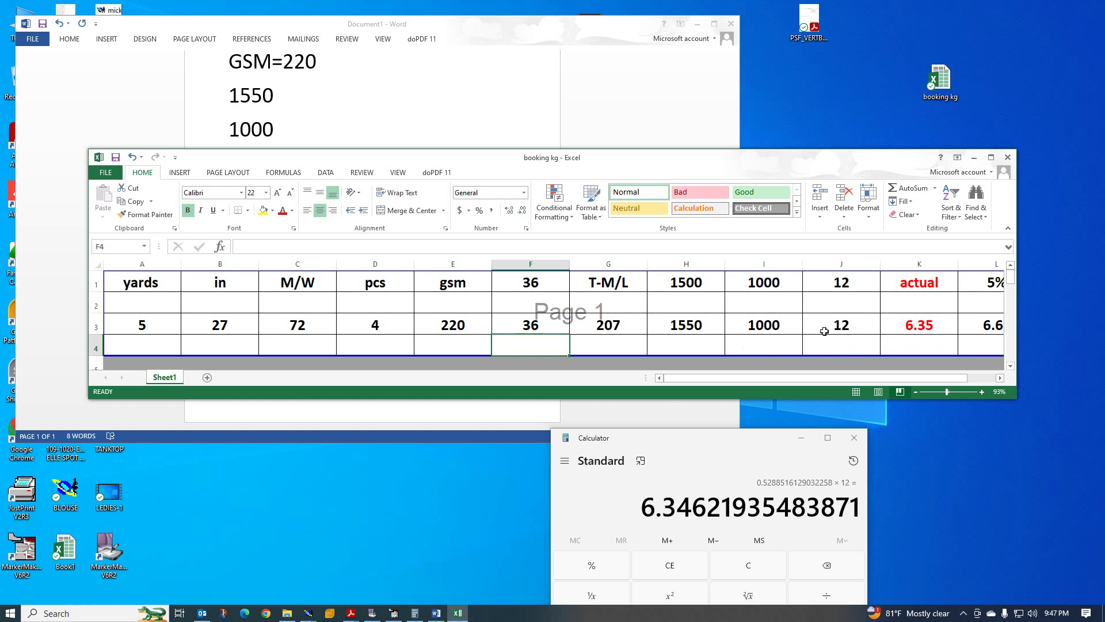
Minimize the workbook and the Word notes, and bring up the MICK-4PCS-RIB PDF to view its marker data
left_click(351, 613)
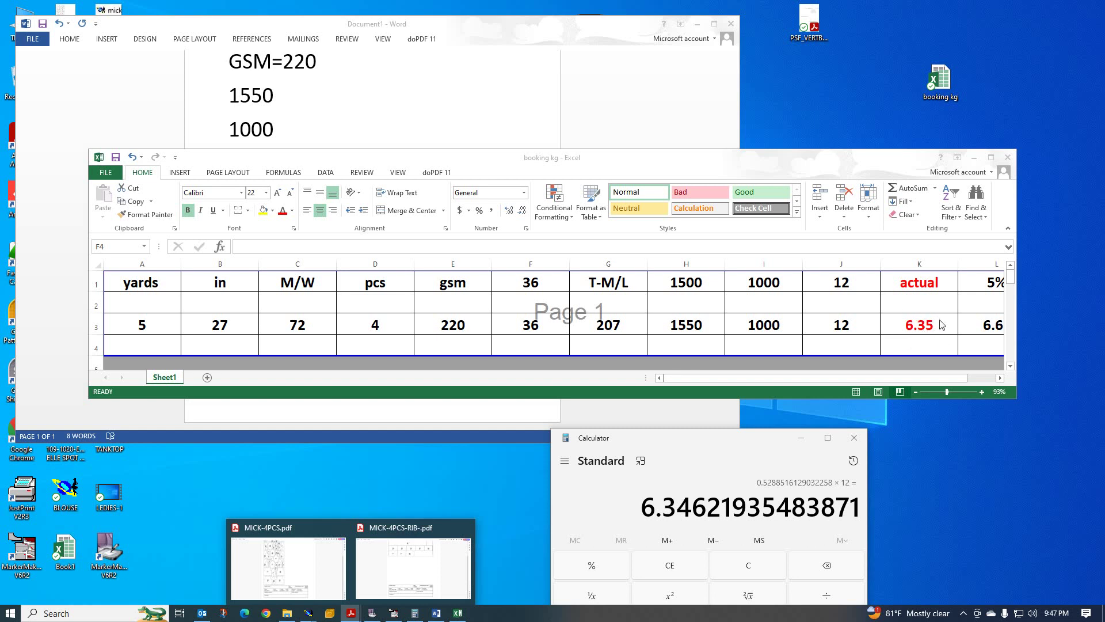
left_click(974, 157)
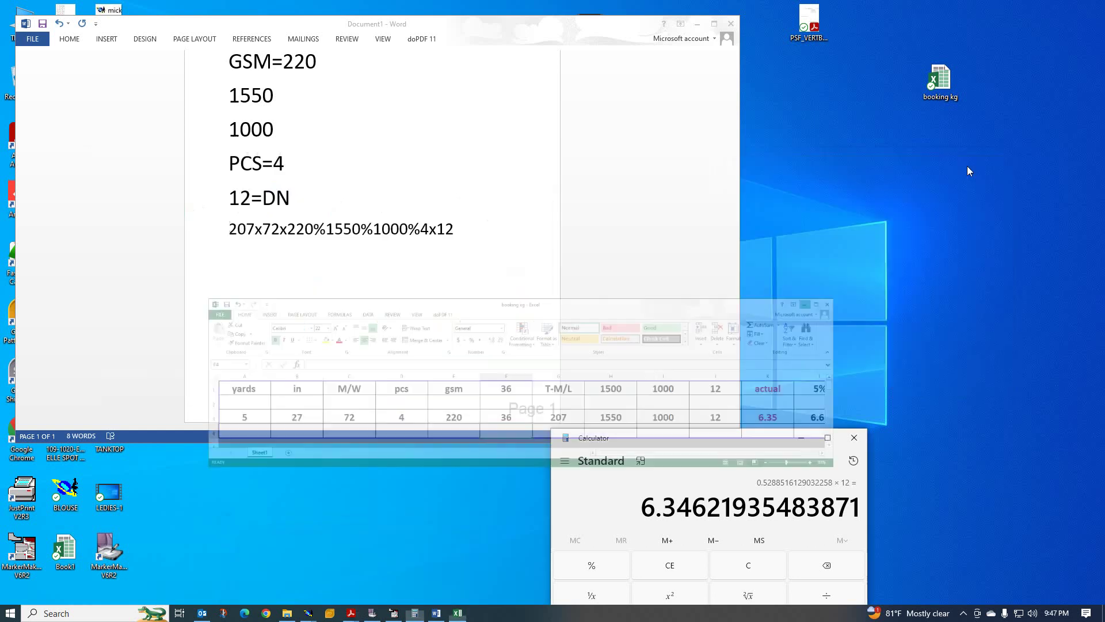
left_click(698, 24)
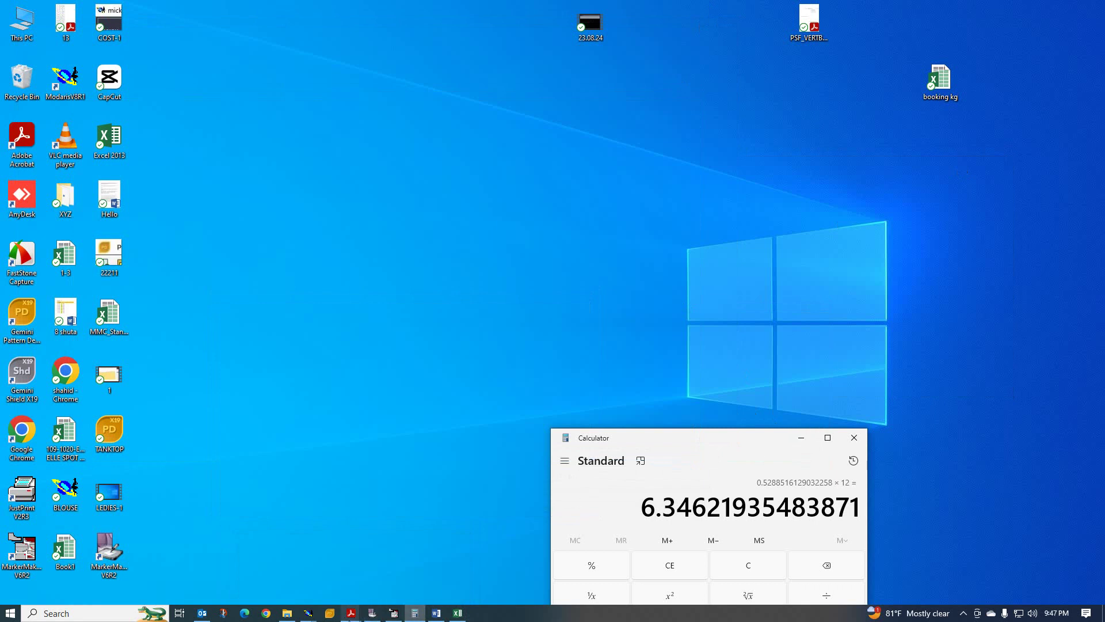
mouse_move(352, 613)
left_click(401, 584)
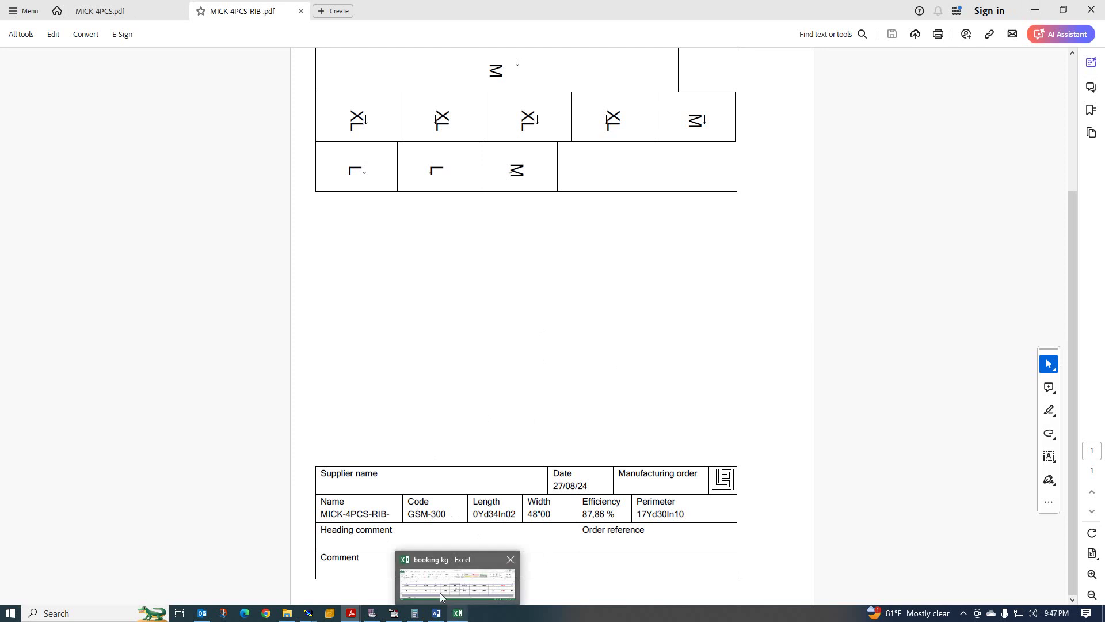
mouse_move(354, 616)
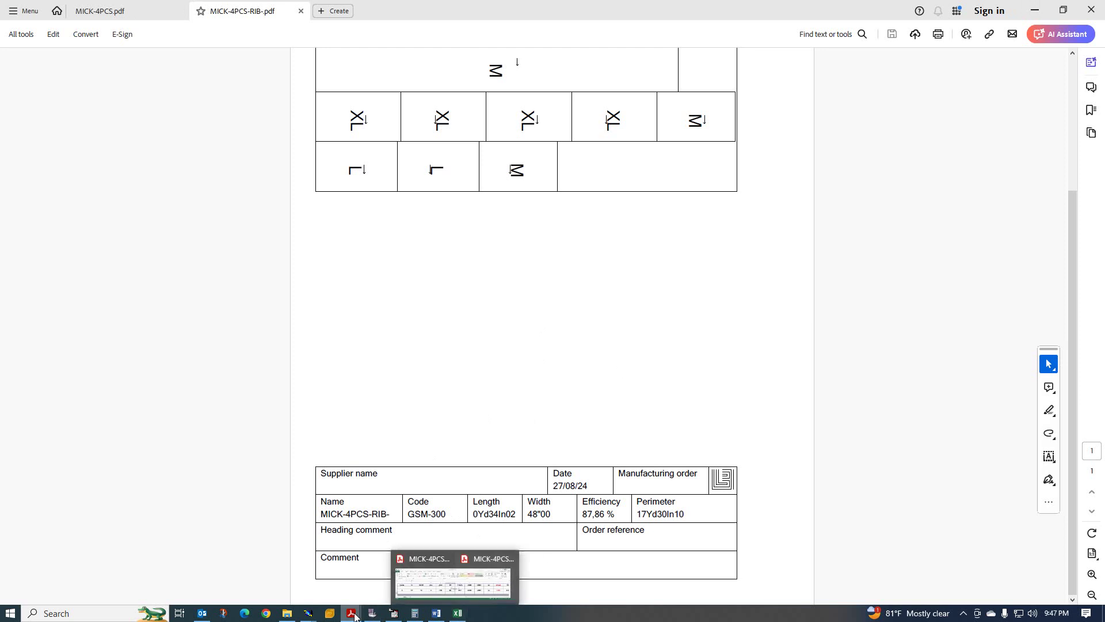
Complete the body calculation in the Word notes with the result =6.35”, and minimize Word
left_click(438, 615)
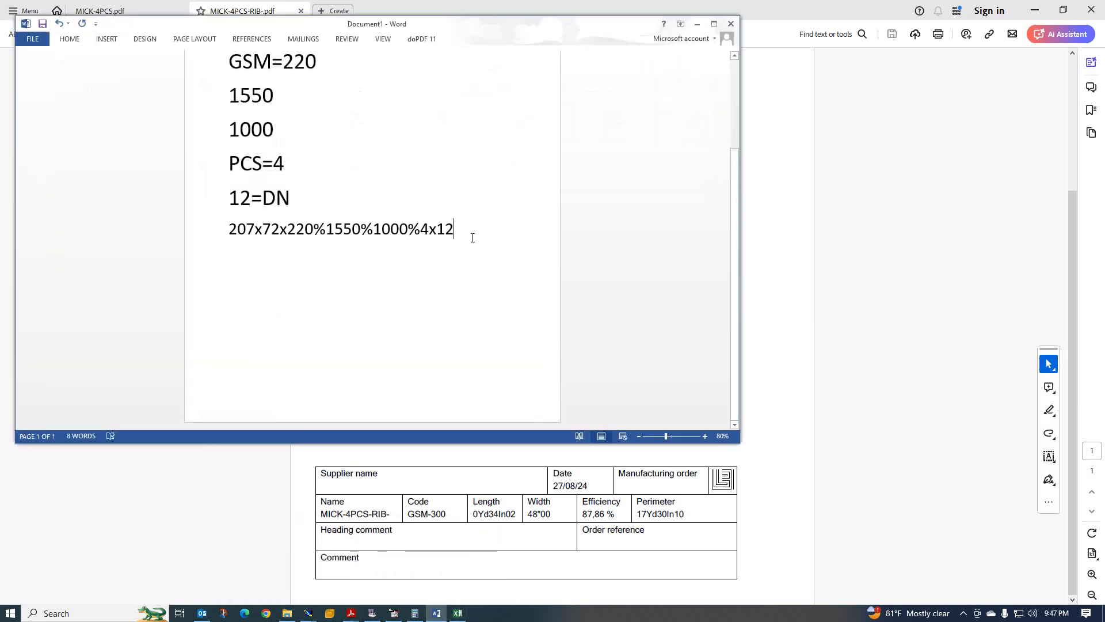
type("=")
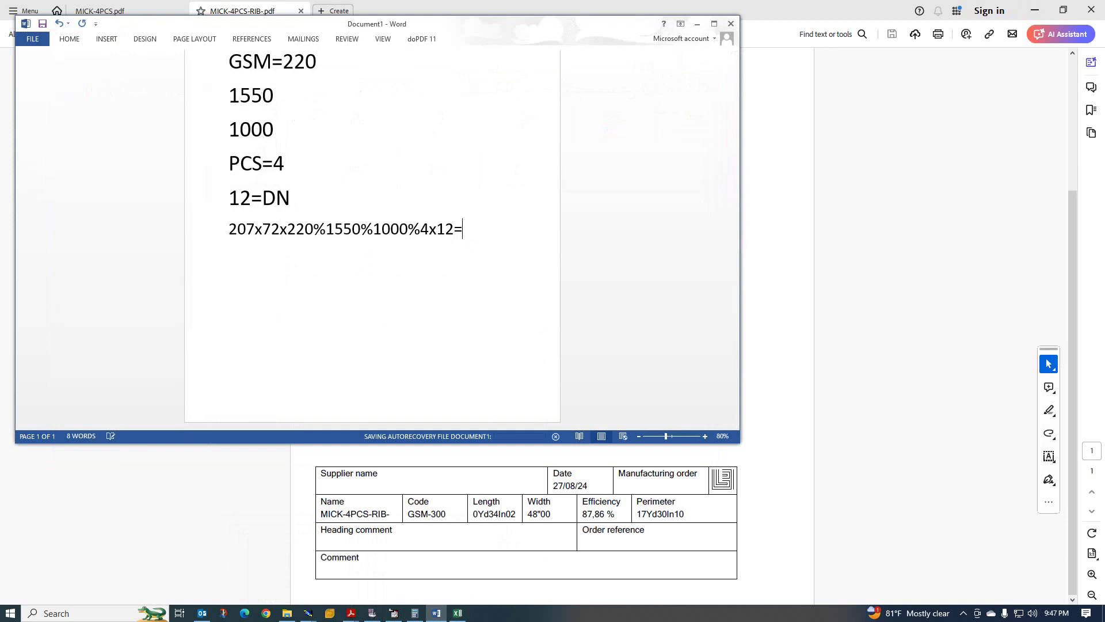
type("6.35”")
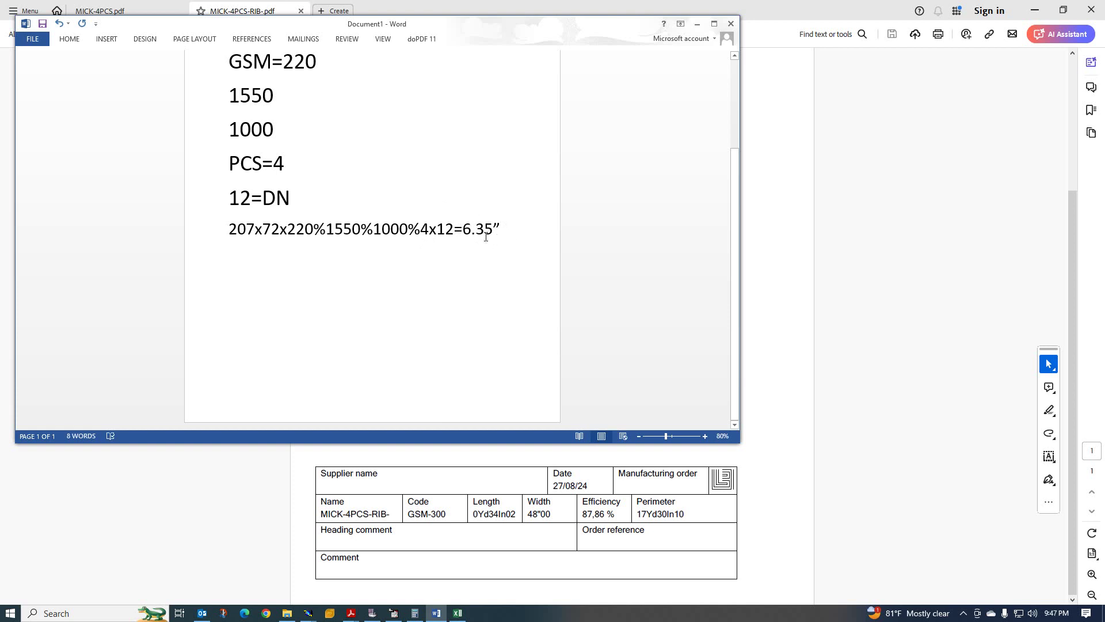
left_click(697, 24)
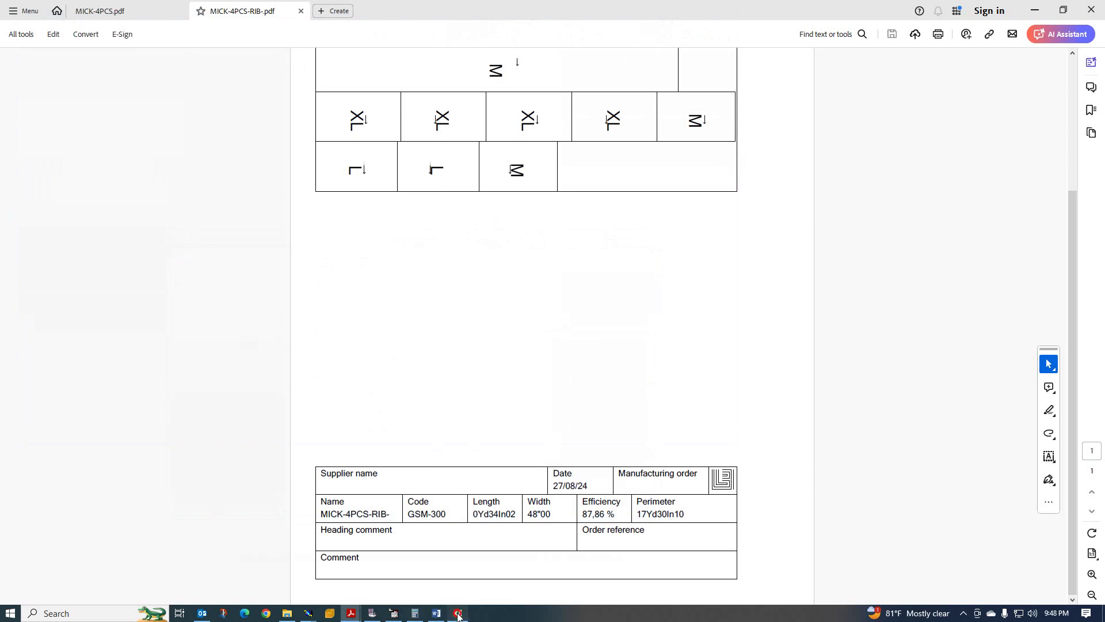
Set the marker length in row 3 of the booking kg sheet to 0 yards and 36 in for the rib
left_click(458, 614)
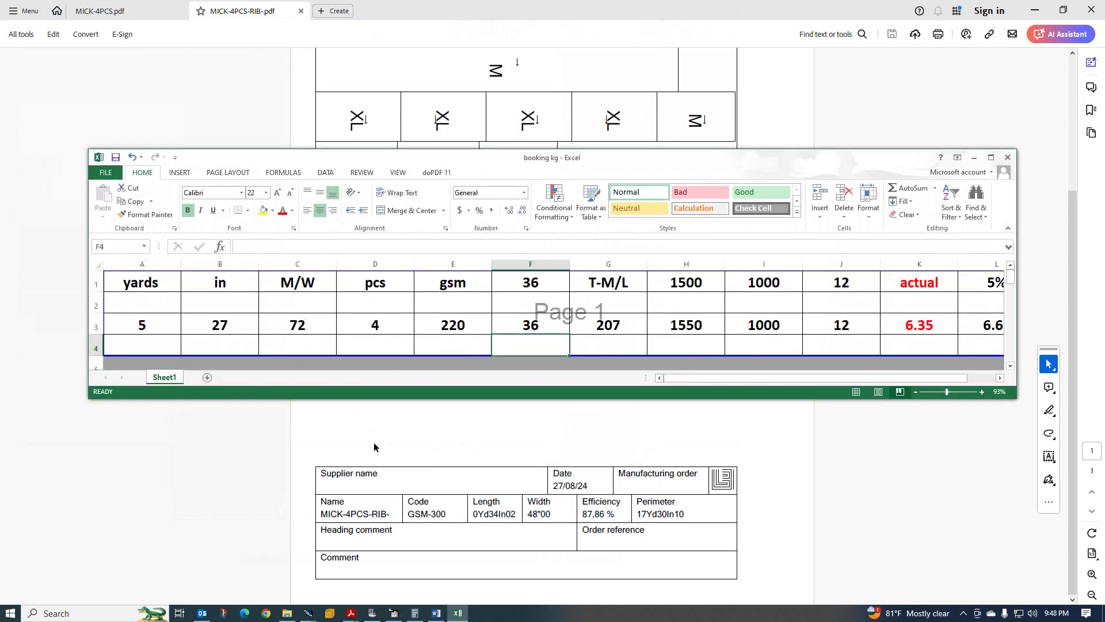
left_click(143, 332)
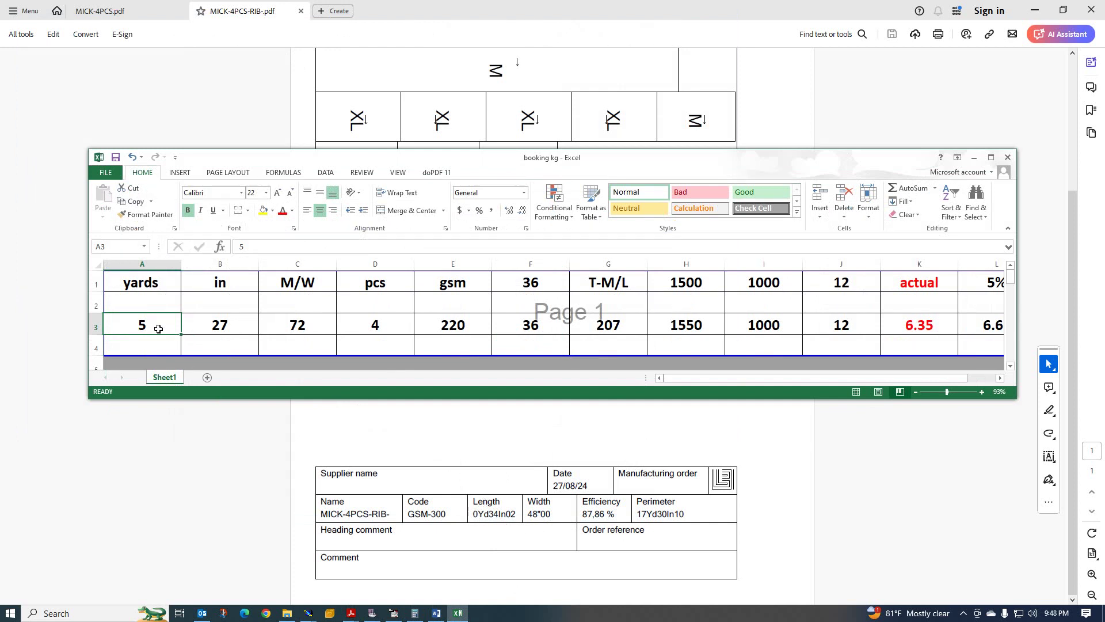
type("0")
left_click(239, 322)
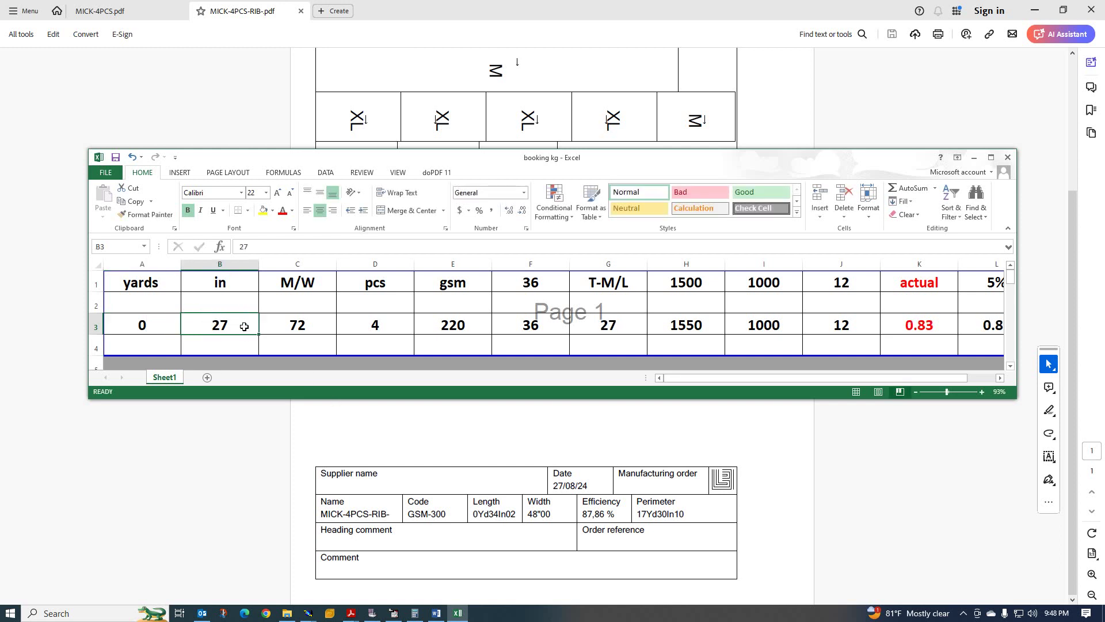
type("36")
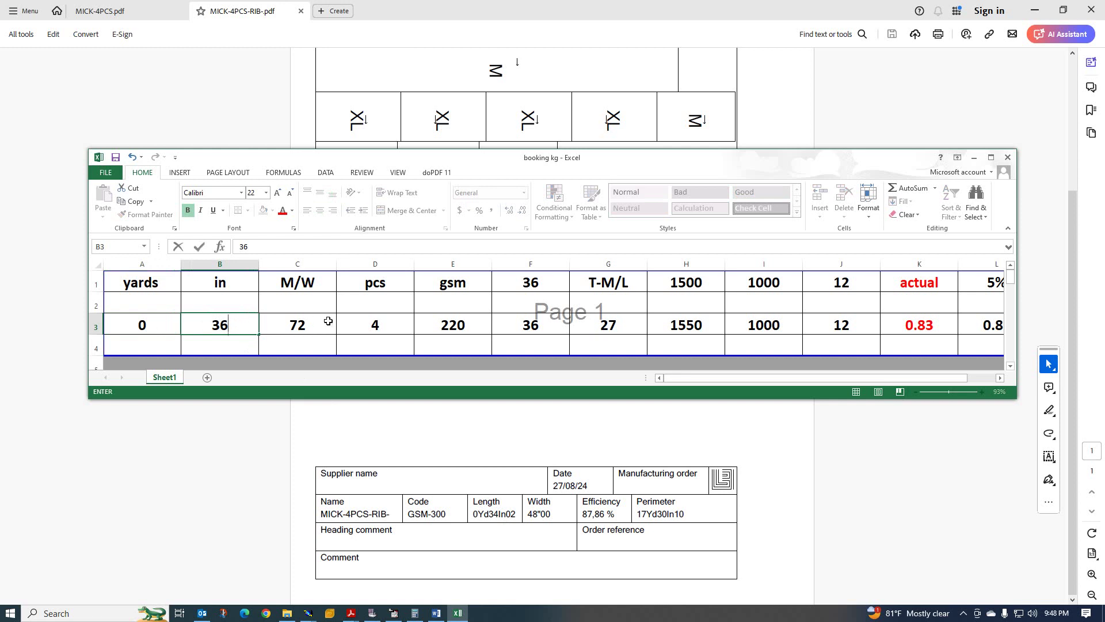
Set the rib's marker width to 50 and its gsm to 300 in row 3
left_click(318, 330)
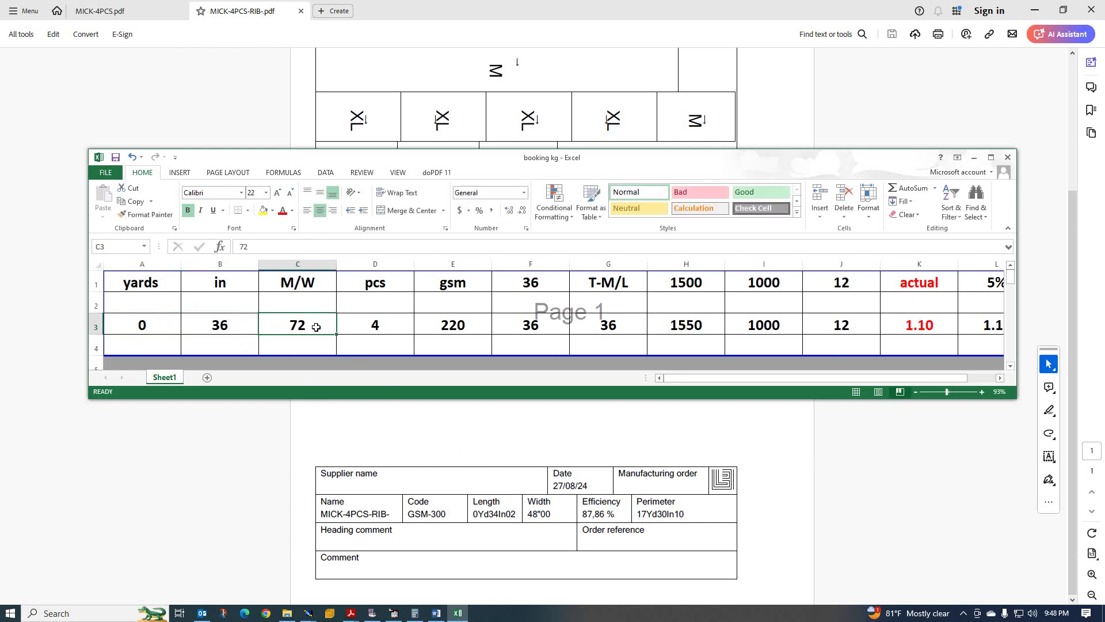
type("50")
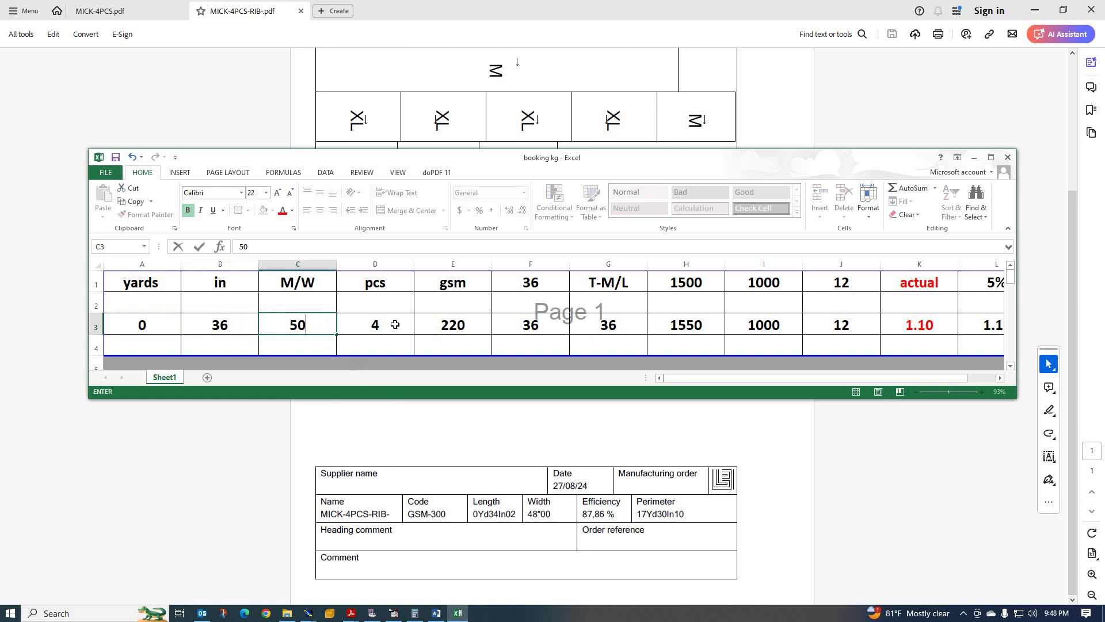
left_click(472, 334)
type("6")
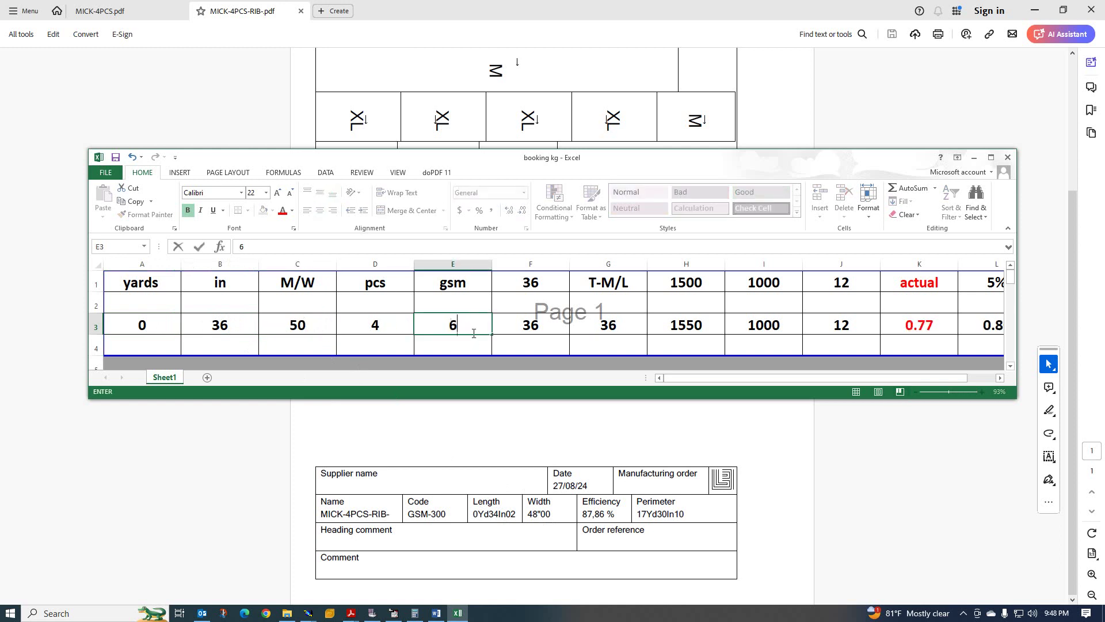
key("BackSpace")
type("300")
left_click(697, 346)
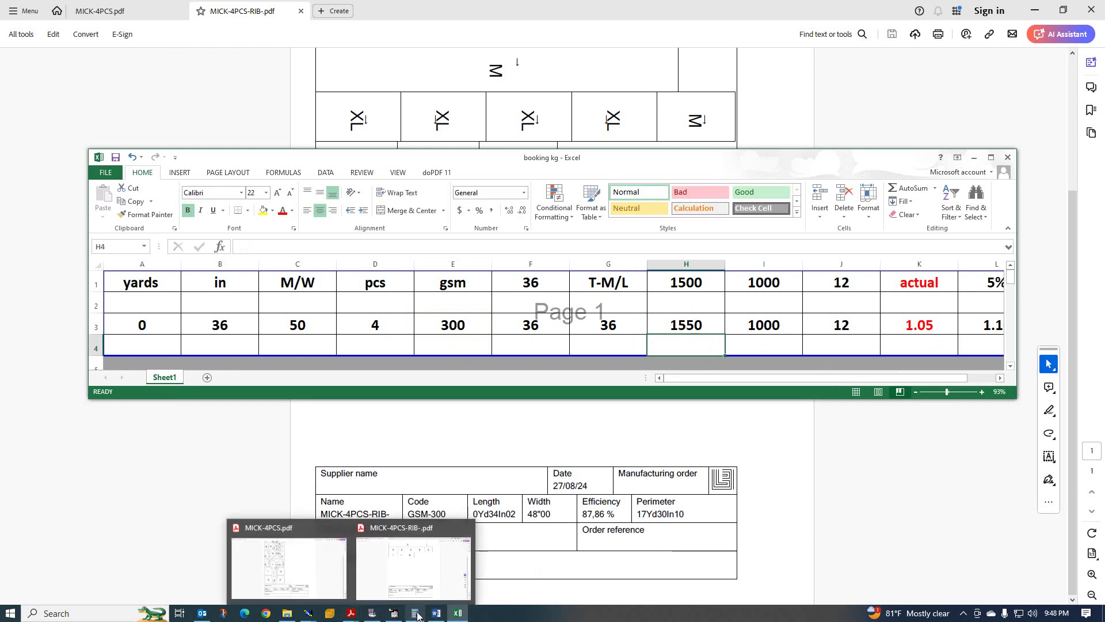
Add the line RIB=1.05” below the body calculation in the Word notes, and minimize Word
left_click(460, 617)
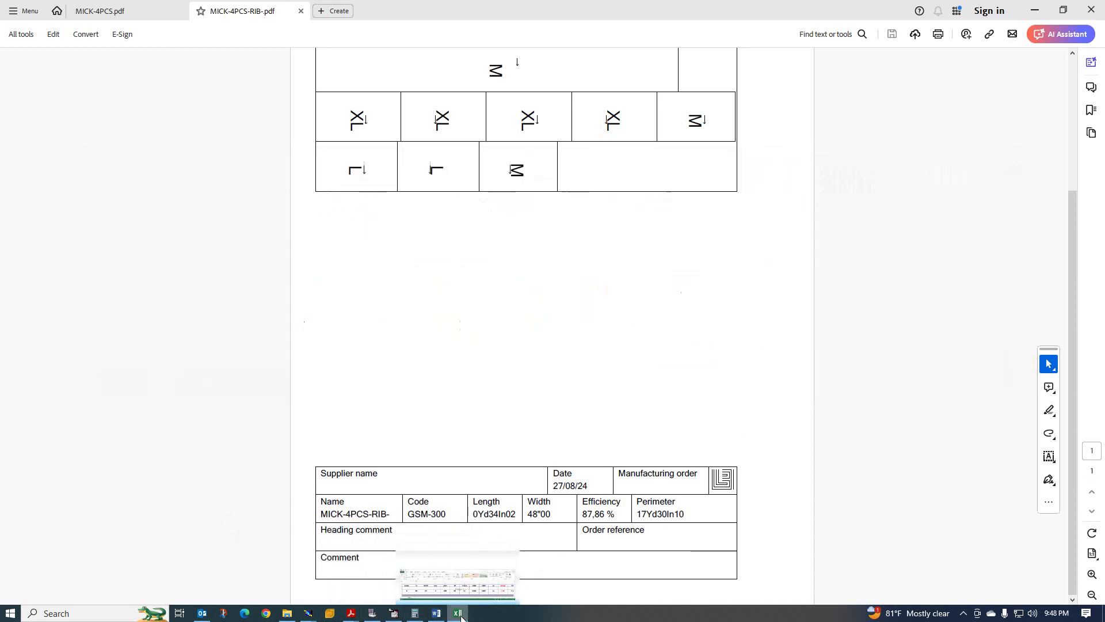
left_click(436, 613)
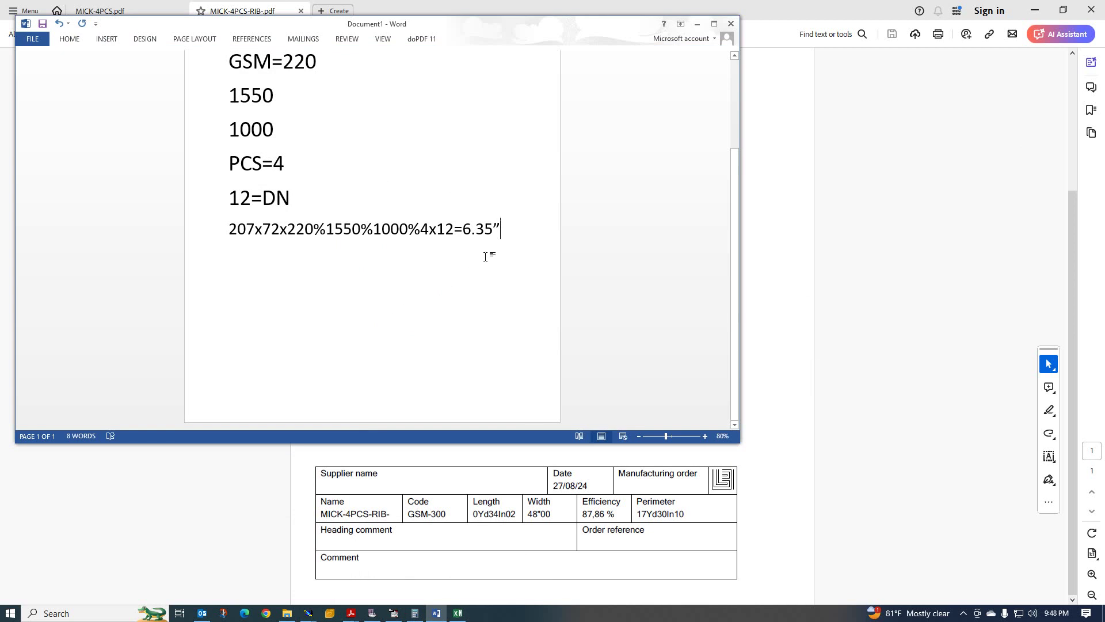
key("Return")
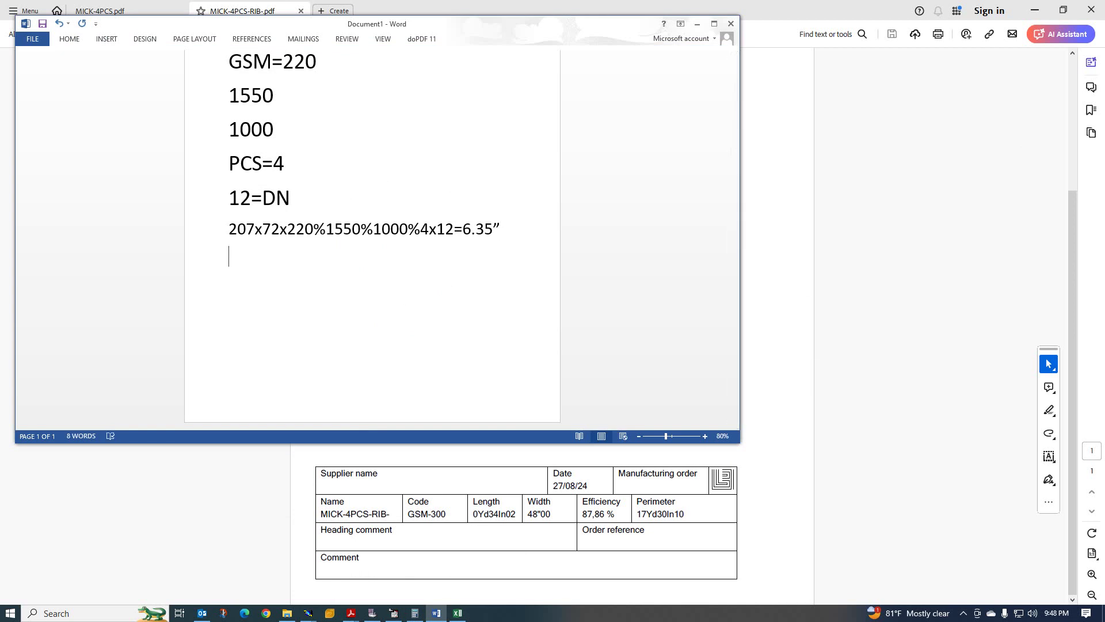
type("RIB=1.05”")
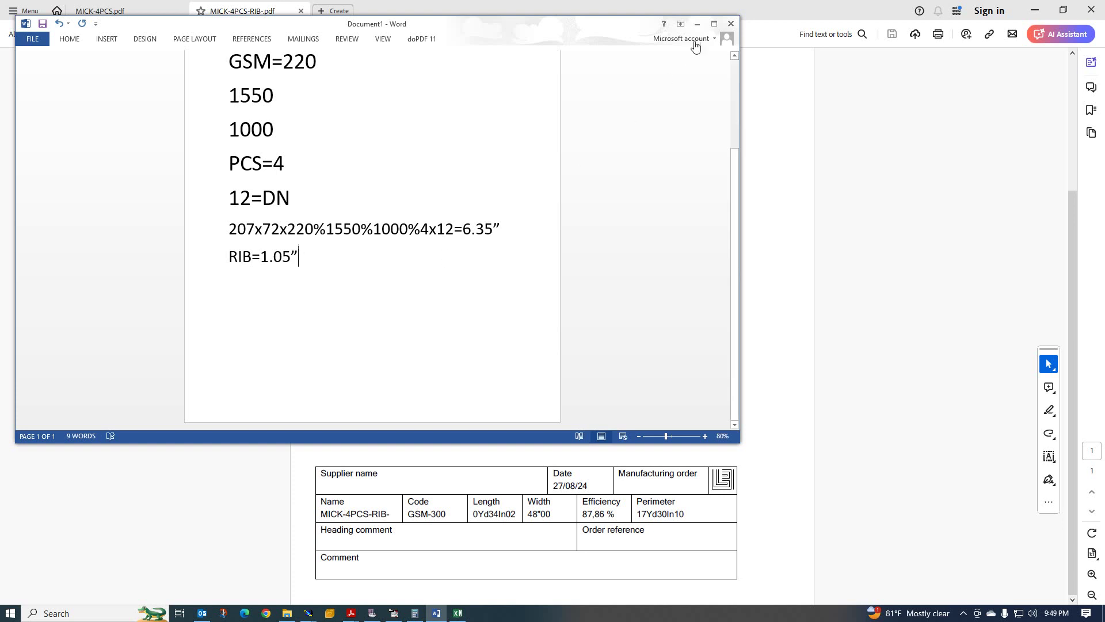
left_click(697, 25)
Minimize the PDF viewer and the Calculator, and refresh the desktop
left_click(1029, 16)
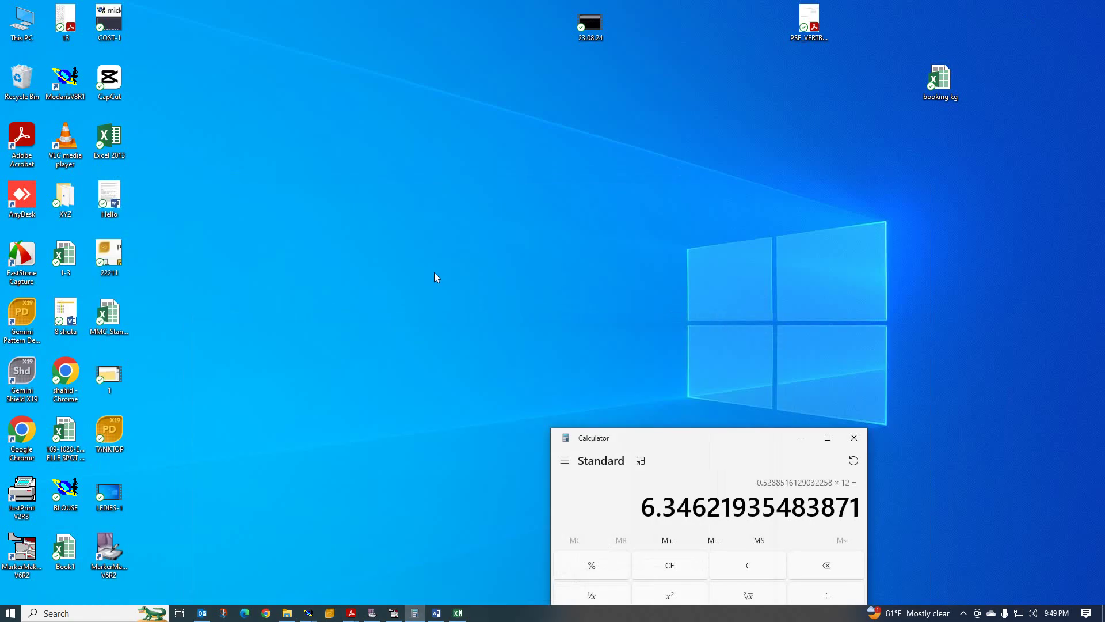
right_click(407, 226)
left_click(690, 299)
left_click(801, 438)
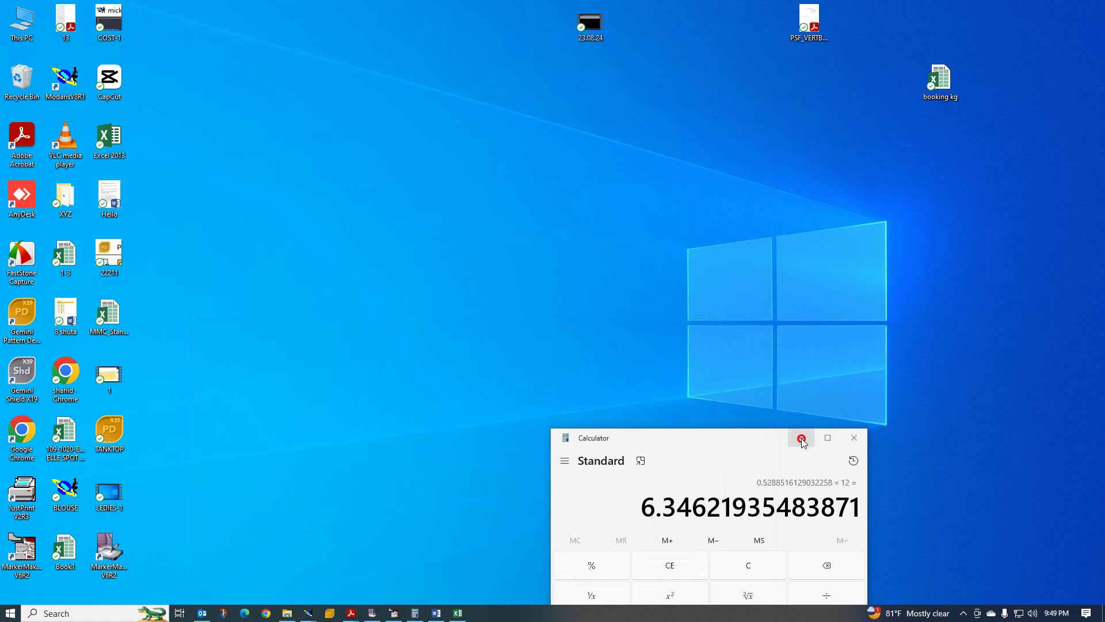
right_click(500, 224)
right_click(554, 258)
left_click(612, 292)
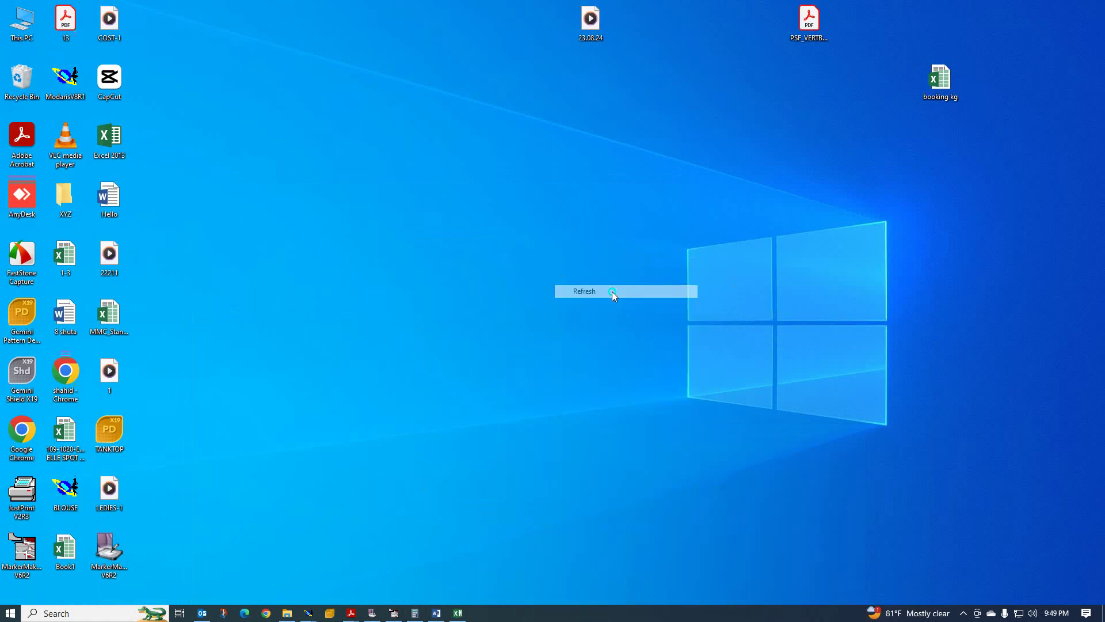
right_click(613, 291)
left_click(647, 324)
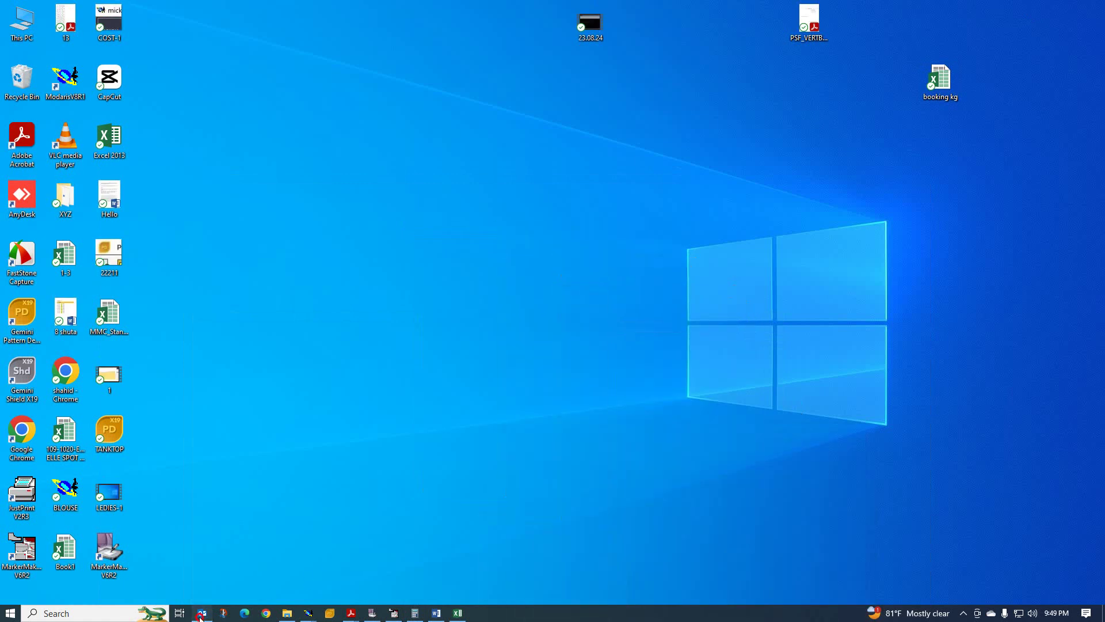
Switch to Outlook and highlight the fabric type line and the price consumption request in the sent email
left_click(202, 613)
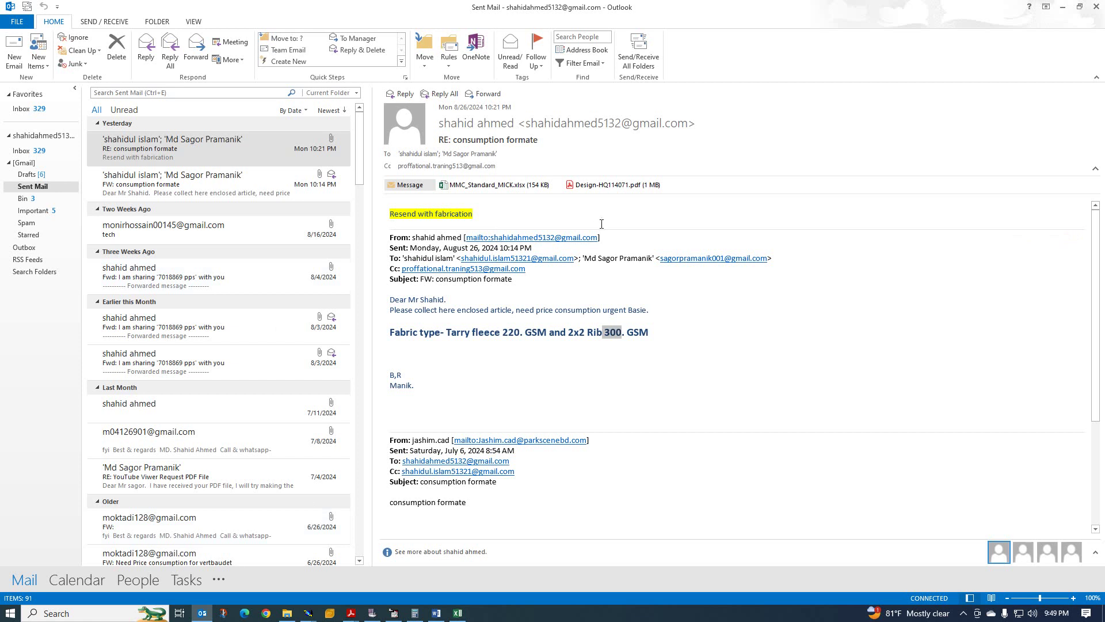
left_click_drag(660, 339, 392, 336)
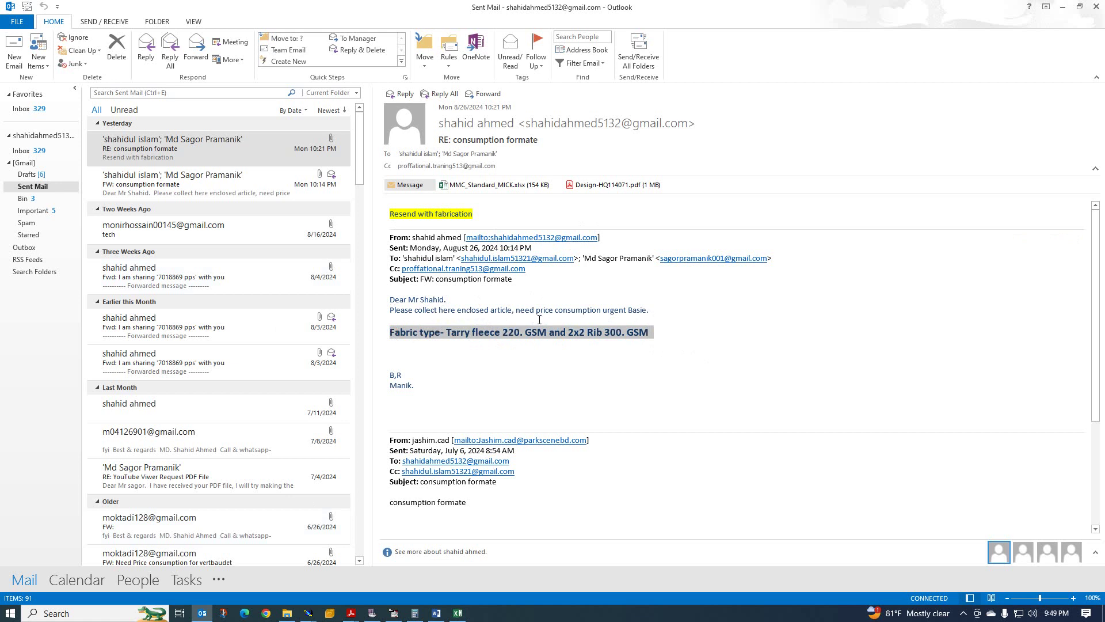
left_click_drag(653, 311, 393, 299)
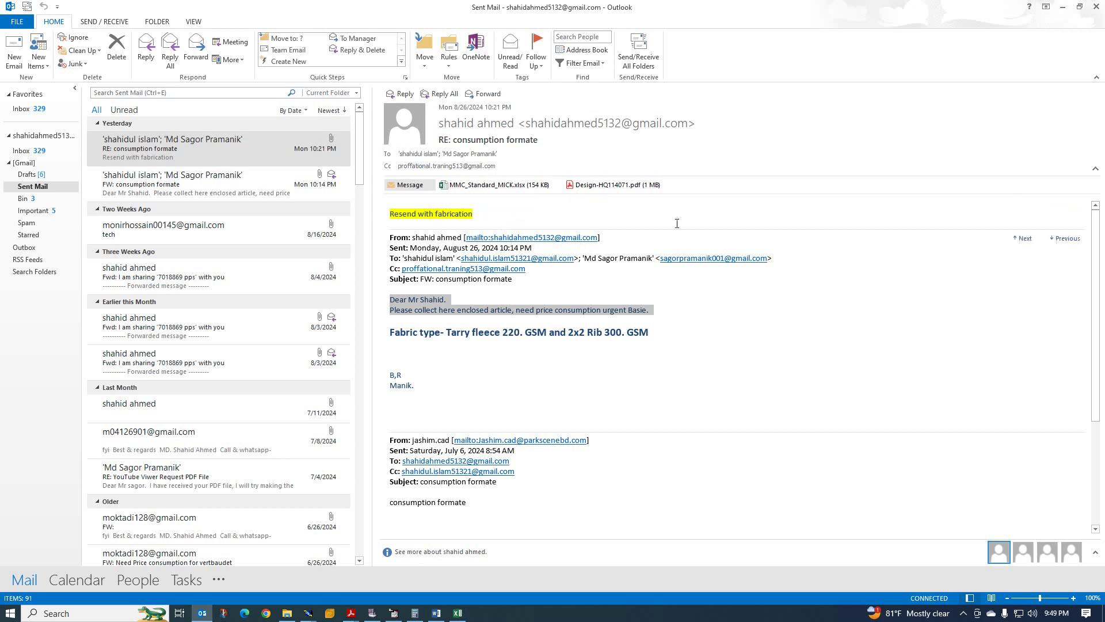
Start a reply to all on the consumption formate email, opening with a greeting line that names the requester
left_click(444, 101)
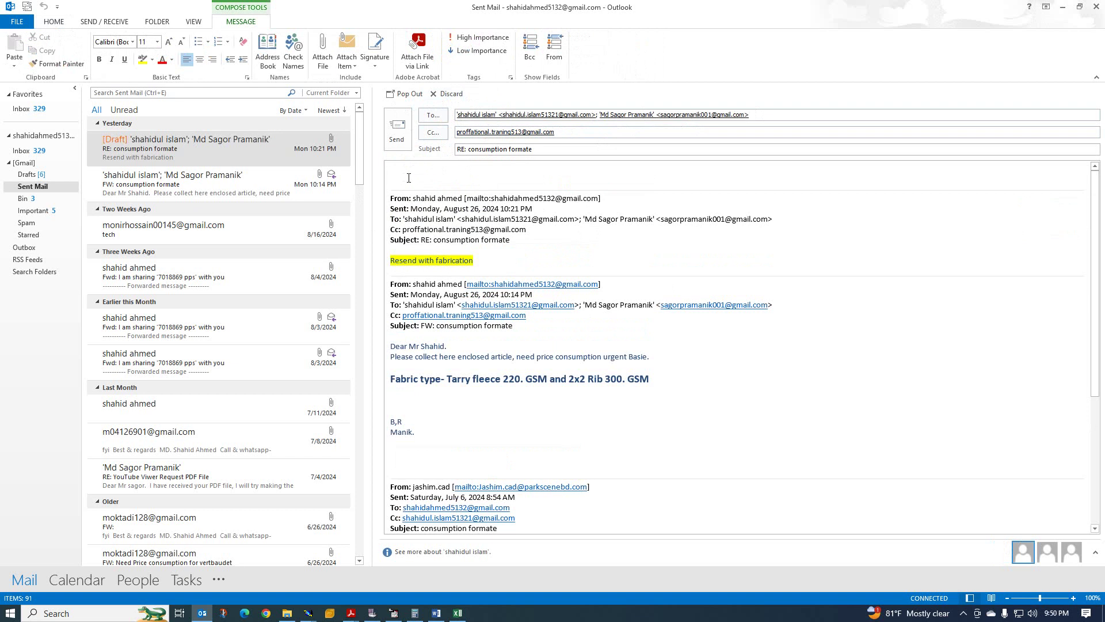
type("dera")
key("BackSpace")
type("er Mr n")
key("BackSpace")
type("Manik.")
key("Return")
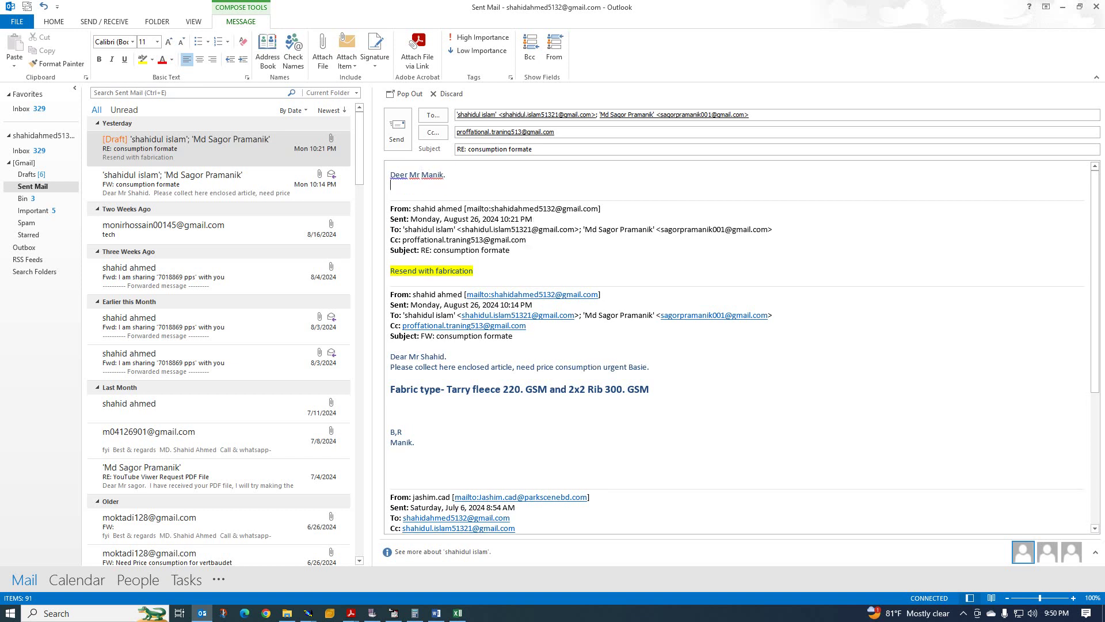
Write "Please see the bellow price consumption for your ref." in the reply and leave blank lines below it
type("please see the bellow price consumptio")
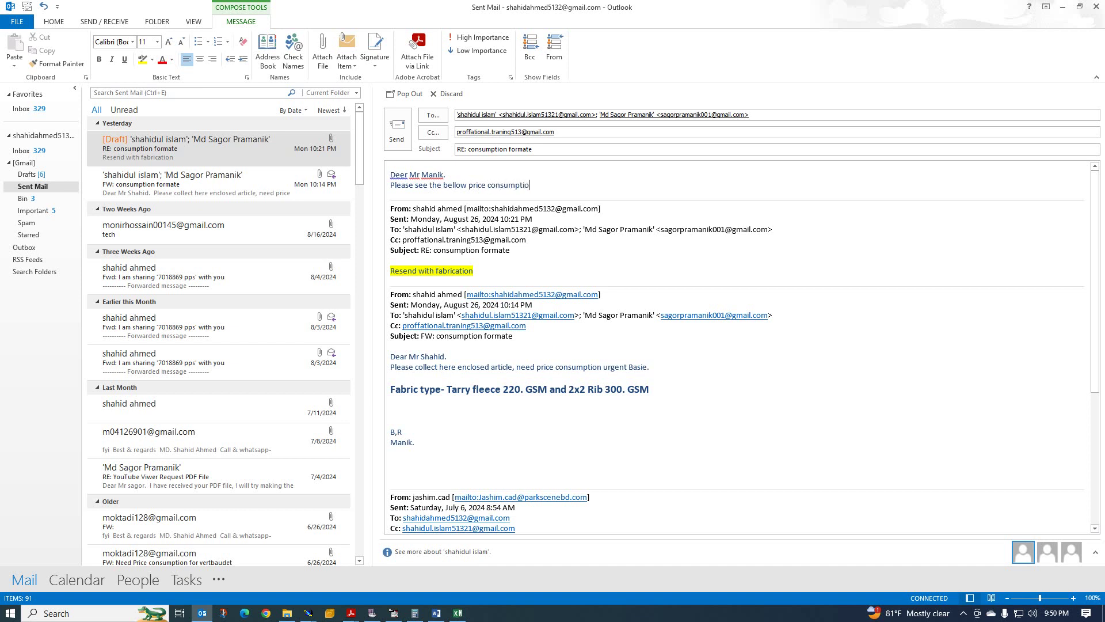
type("n for your re")
key("Return")
key("Return")
key("Return")
key("Return")
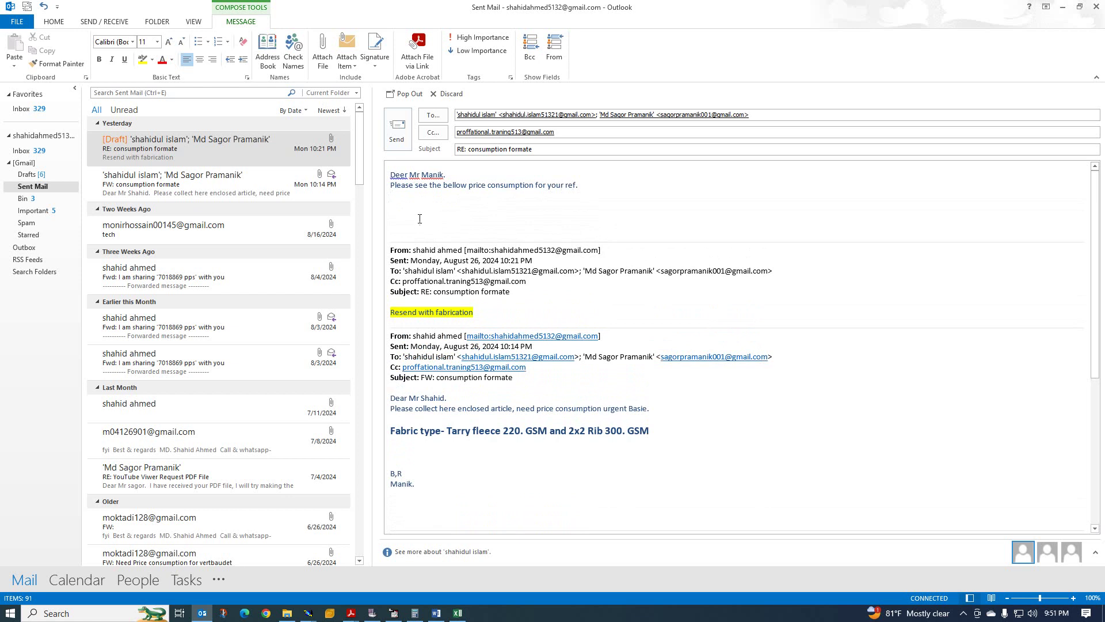
Check the booking kg sheet, minimize it, and add the line ML-5.25” to the reply
left_click(459, 613)
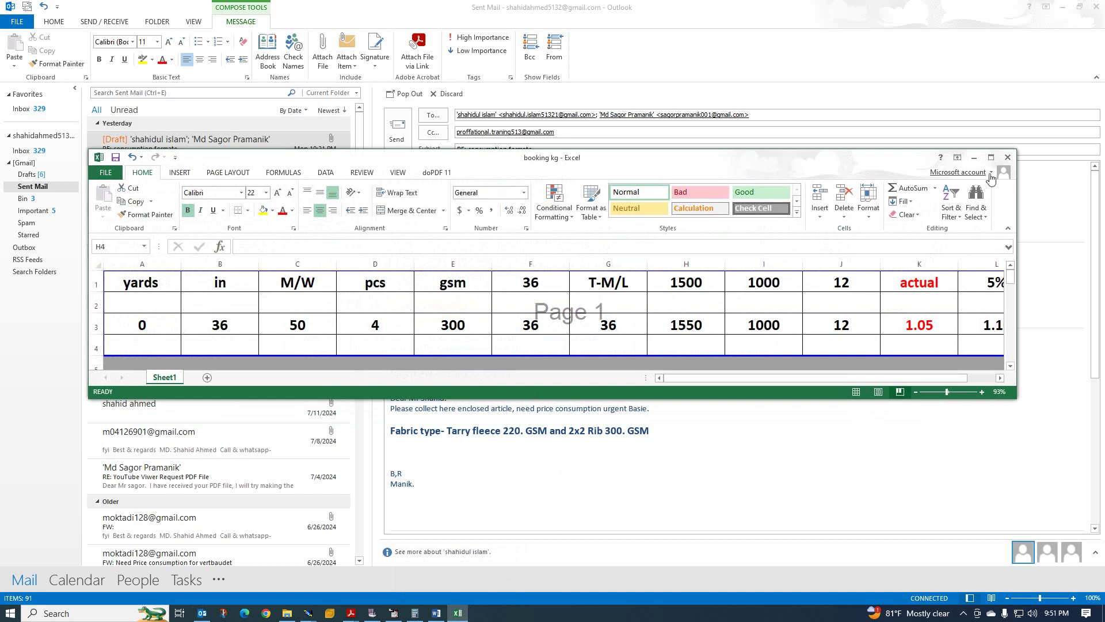
left_click(974, 158)
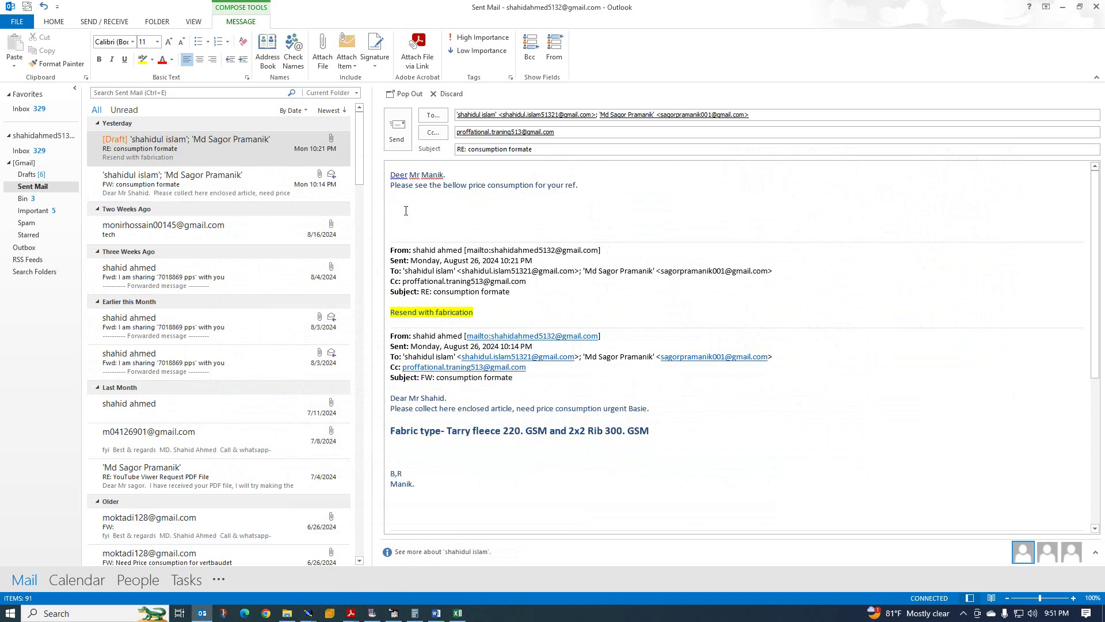
type("M")
type("L")
type("-5")
type(".")
type("25")
type("\"")
key("Return")
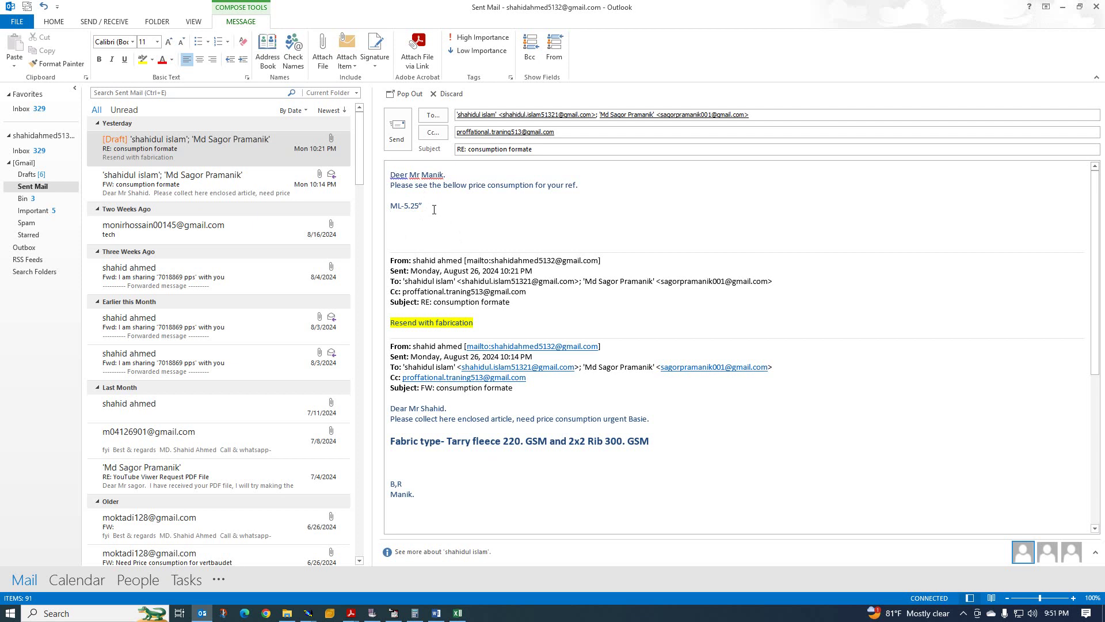
Add the lines MWP=70”, GSM=220 and PCS=4 below the ML line in the reply
type("MWP-")
key("BackSpace")
type("=70\"")
key("Return")
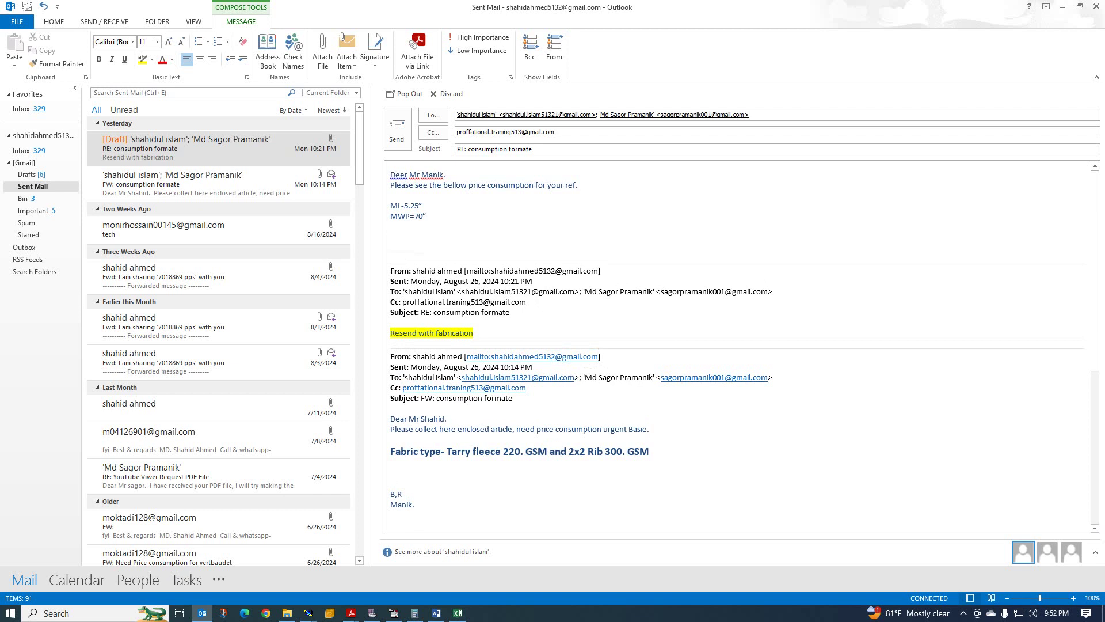
type("GSM=220")
key("Return")
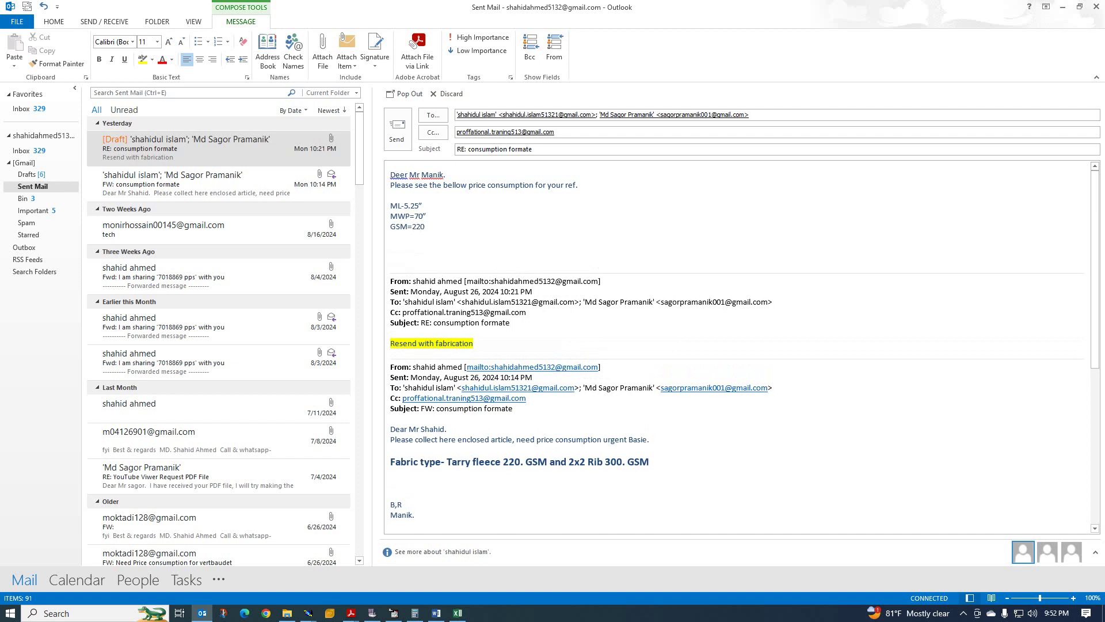
type("PCS=4")
key("Return")
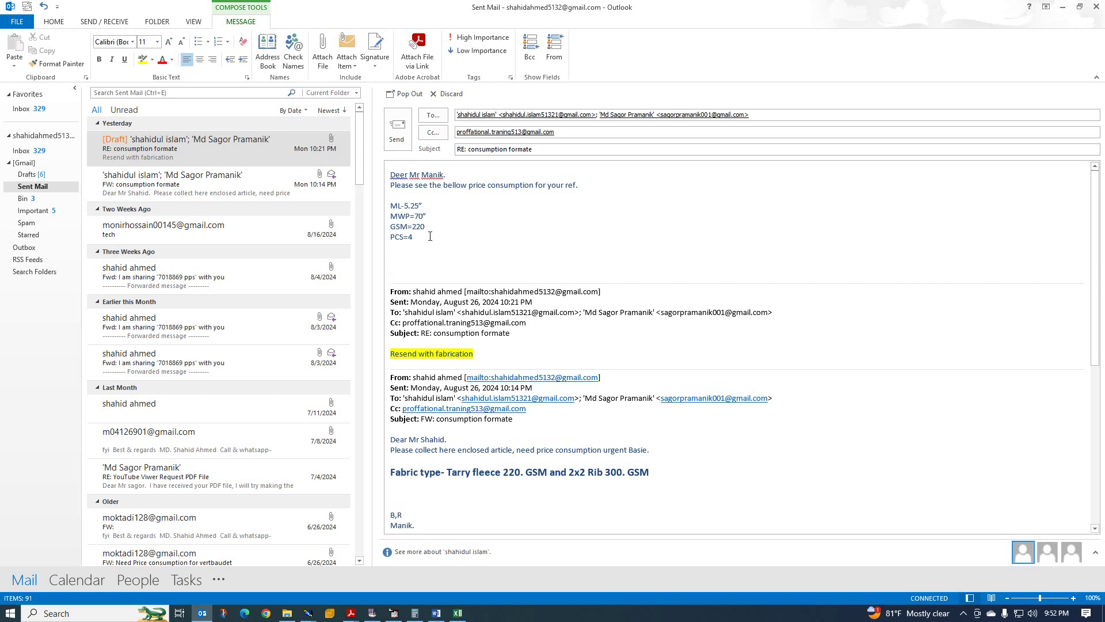
Add a line giving the body consumption as "Consumption by= body- 6.35 per dorzon" below the PCS line
type("cons")
type("um")
type("ption")
type(" b")
type("y")
type("=")
type(" b")
type("osy")
key("BackSpace")
key("BackSpace")
type("dy- 6.35 per dorzon")
Highlight the per-dozen wording in yellow and correct the misspelled word to "dozen"
left_click_drag(540, 249, 493, 249)
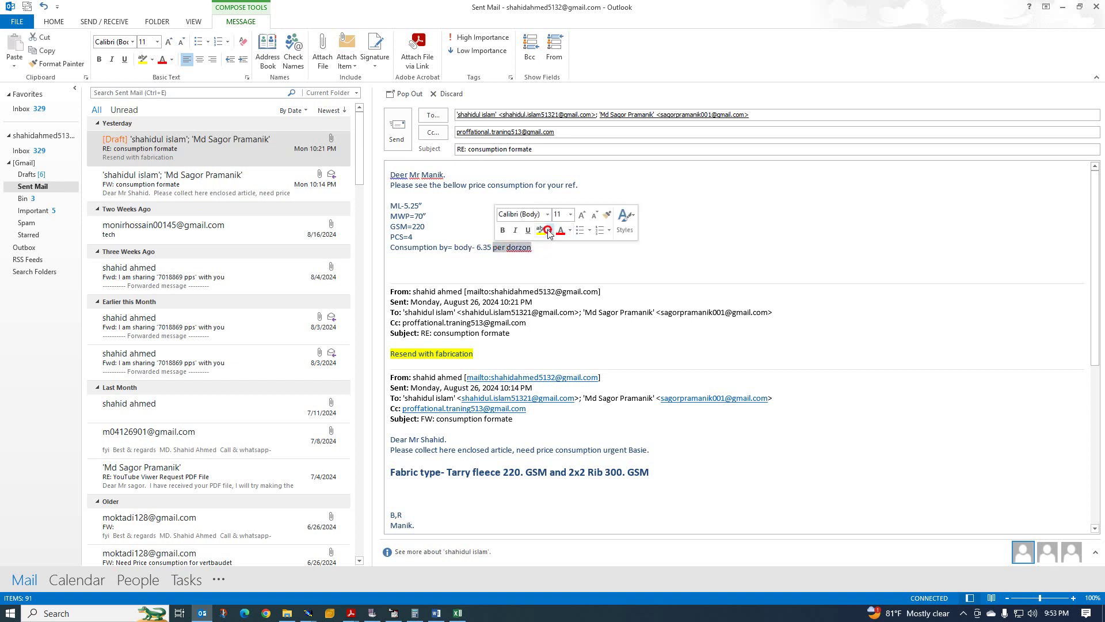
left_click(550, 231)
left_click(548, 246)
left_click(523, 249)
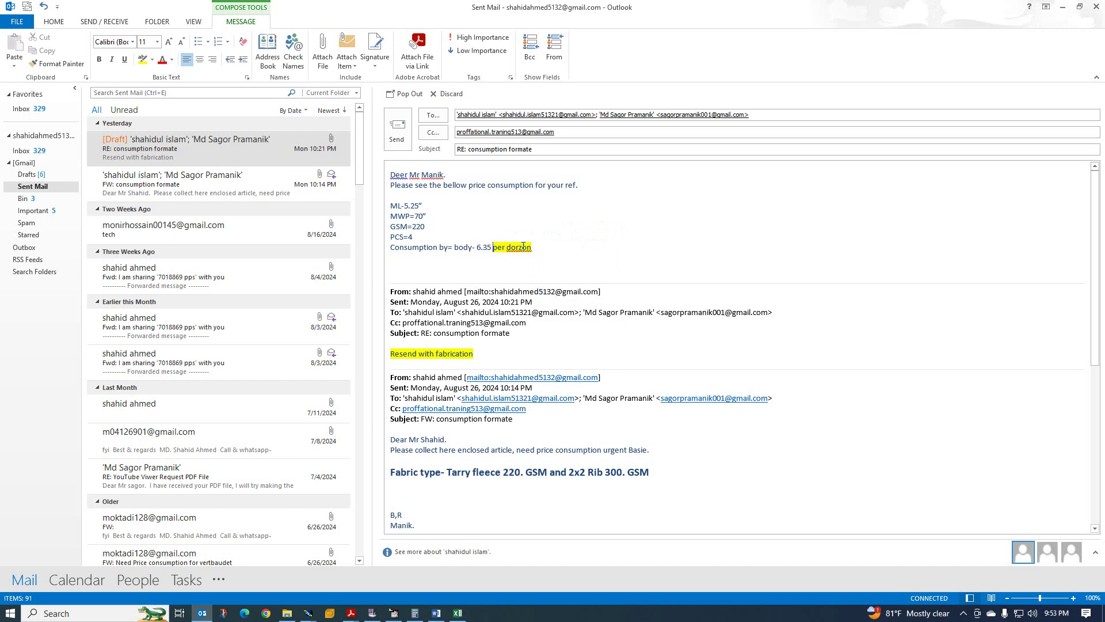
right_click(523, 249)
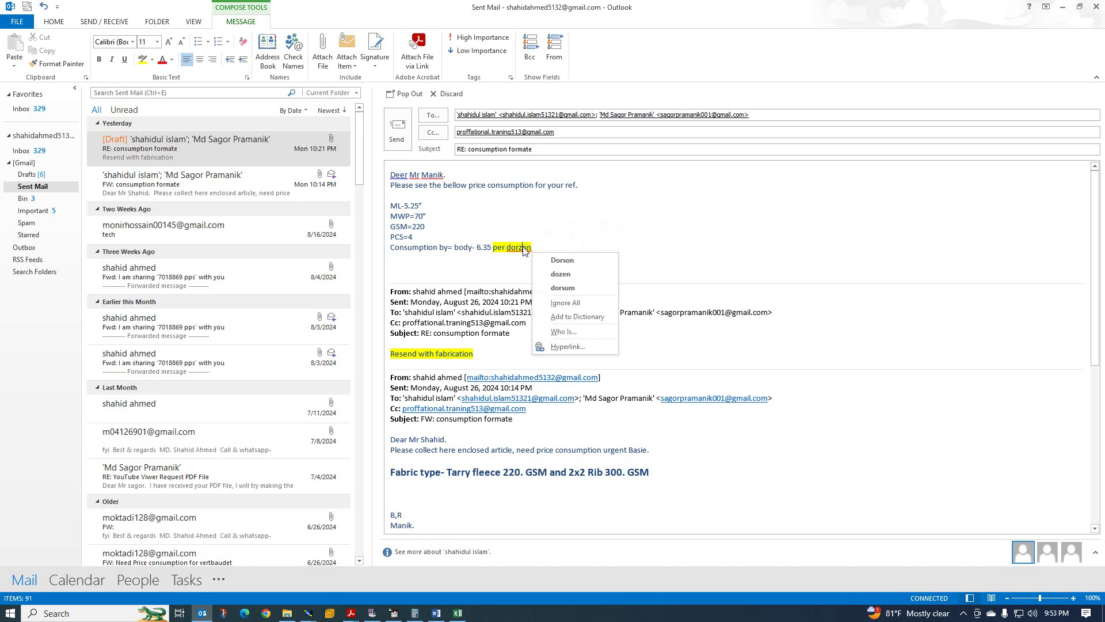
left_click(566, 275)
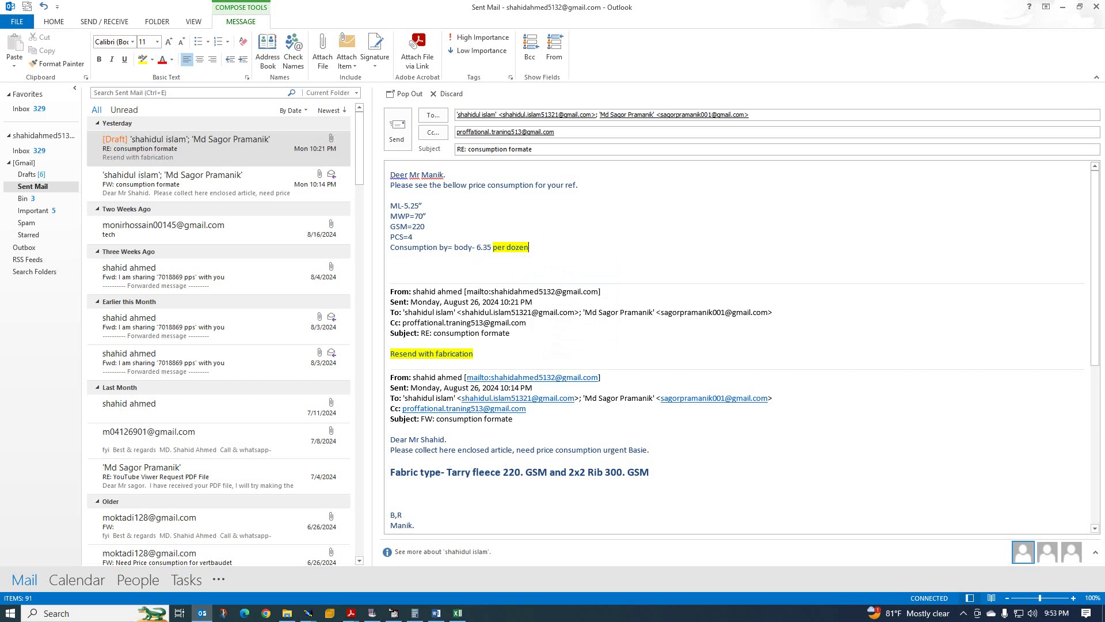
Append RIB 1.05 to the consumption line and copy the highlighted "per dozen" after it
type("F")
type("IB")
type(" 1.05")
left_click_drag(531, 250, 492, 248)
key("ctrl+c")
key("Down")
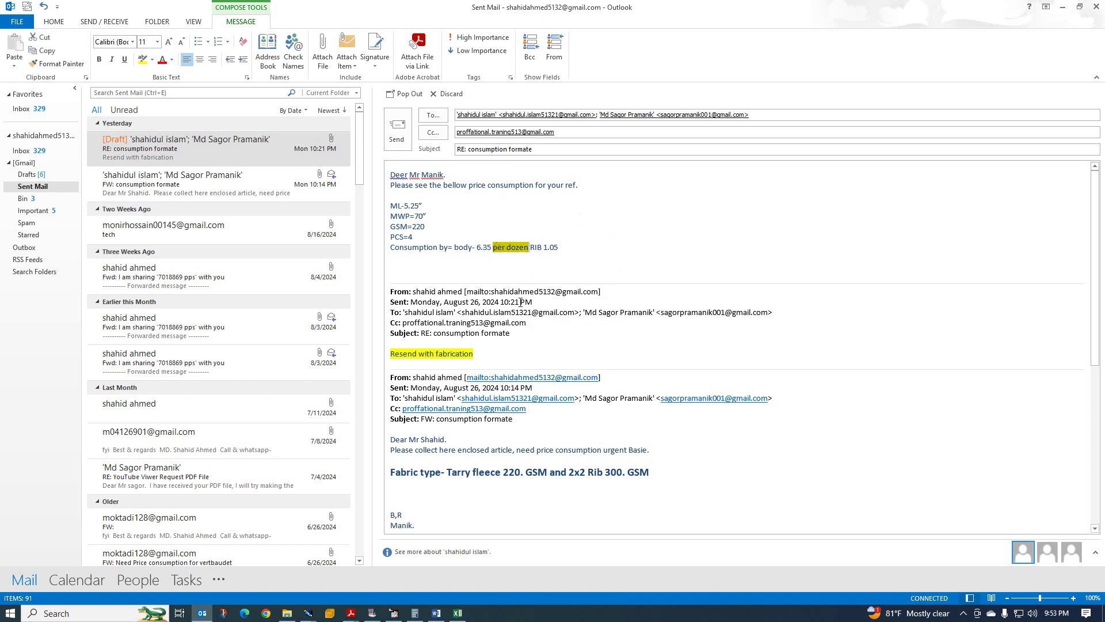
left_click(572, 248)
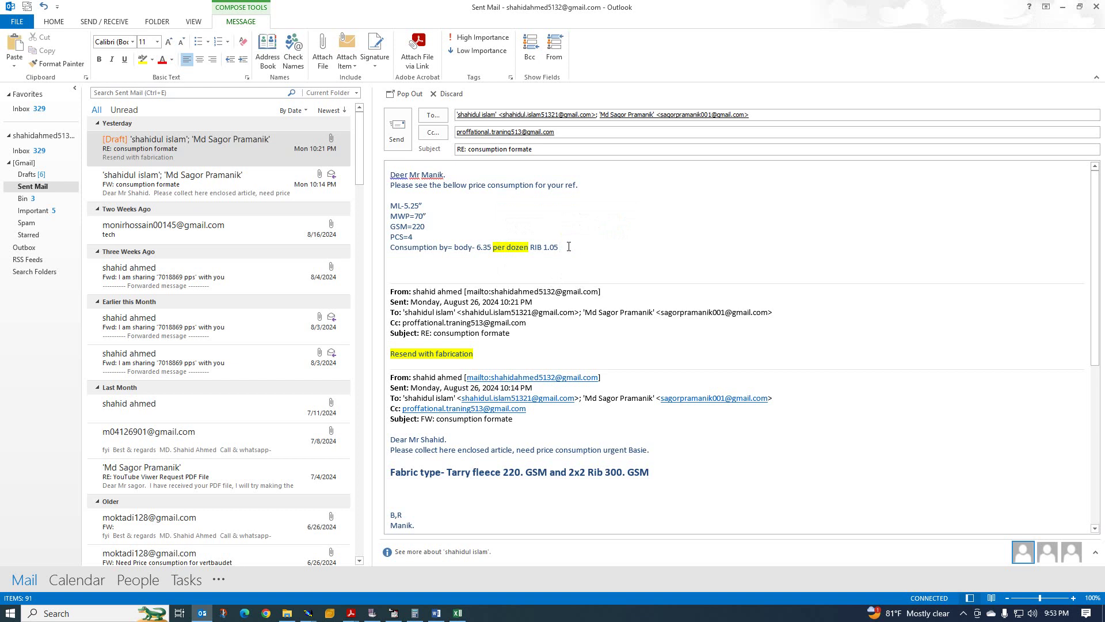
key("ctrl+v")
Insert a comma after the body's "per dozen" and a hyphen after RIB in the consumption line
left_click(530, 247)
type(",")
left_click(545, 259)
type("-")
Leave blank lines below the consumption line and sign off with "From" and "cad" on separate lines
left_click(611, 248)
key("Return")
key("Return")
key("Return")
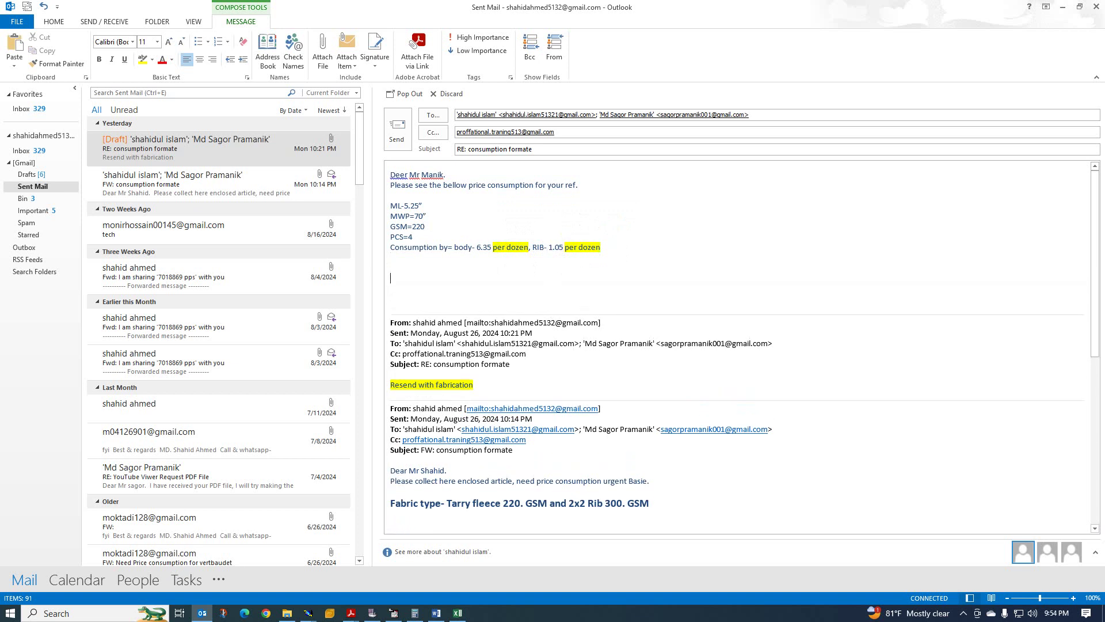
type("from")
key("Return")
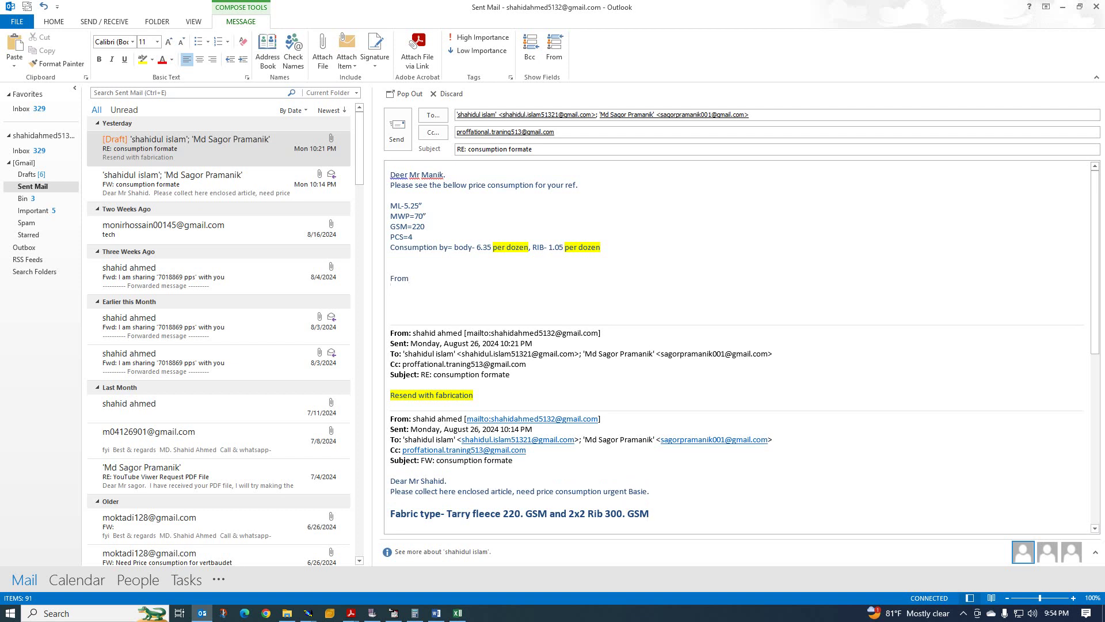
type("cad")
Switch to the PDF folder in File Explorer and copy the MICK-4PCS and MICK-4PCS-RIB- files
mouse_move(351, 614)
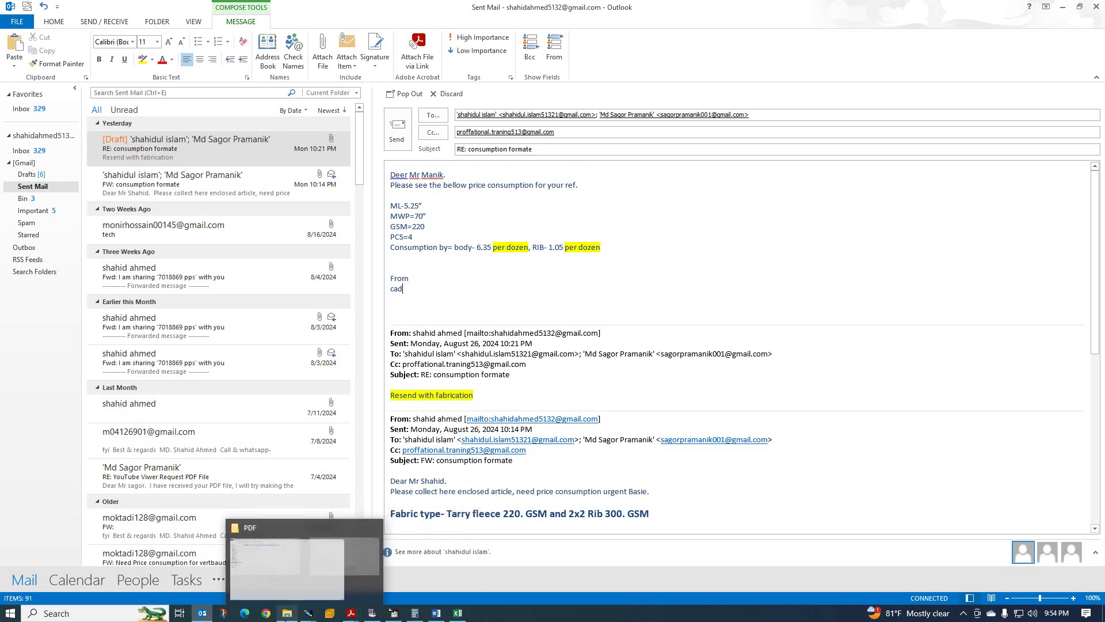
left_click(339, 511)
key("ctrl+a")
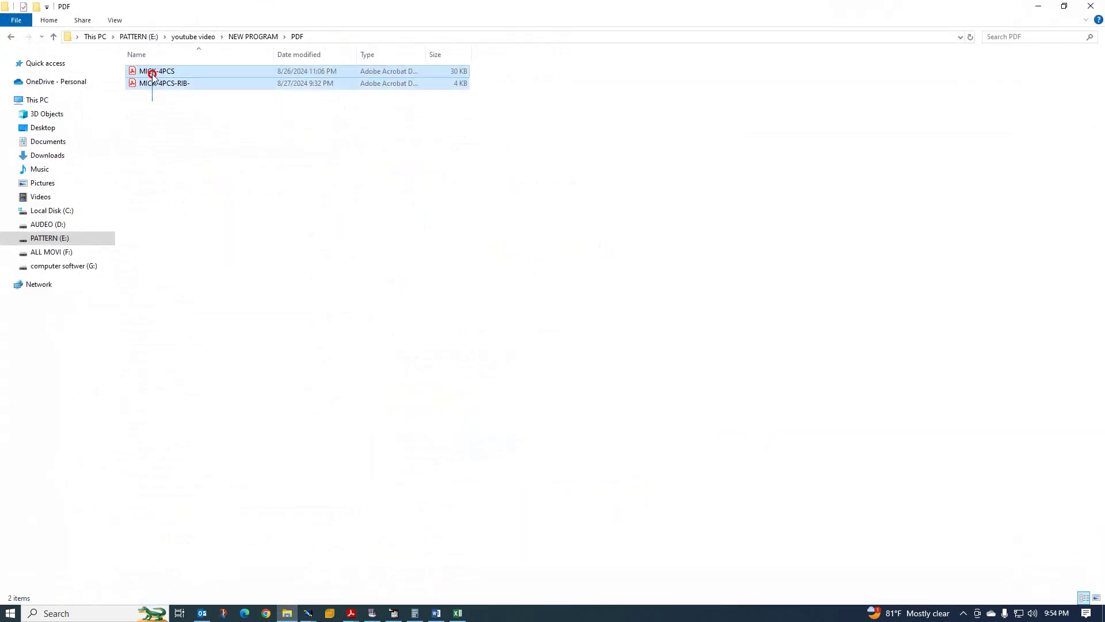
double_click(156, 77)
key("shift+F10")
left_click(185, 226)
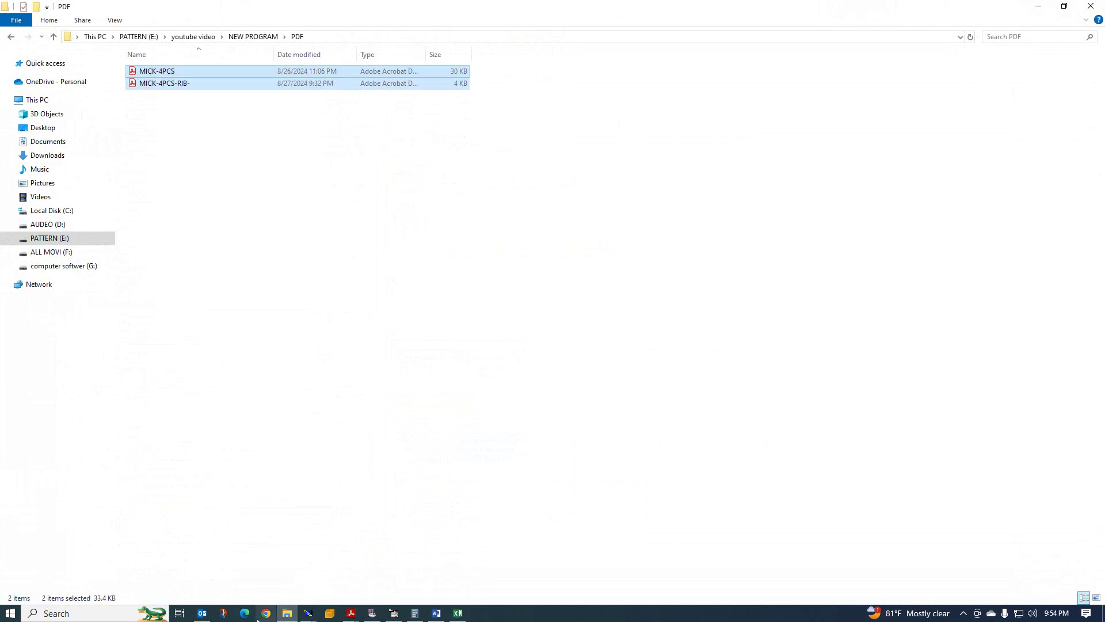
Return to Outlook, attach the two copied PDFs to the reply, and send it
left_click(207, 614)
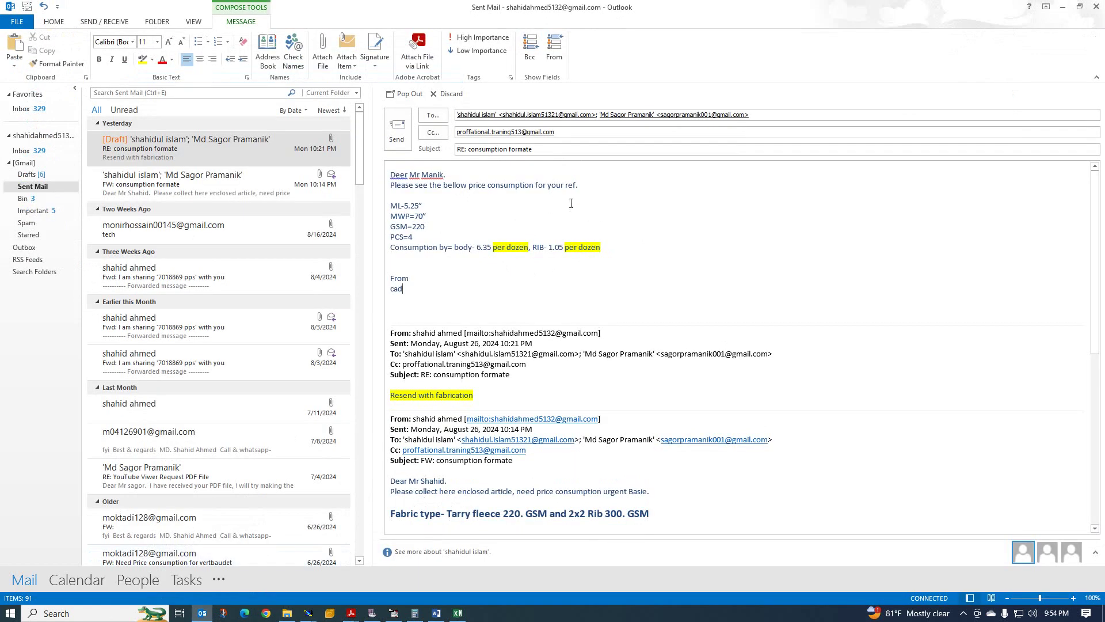
right_click(544, 170)
left_click(568, 221)
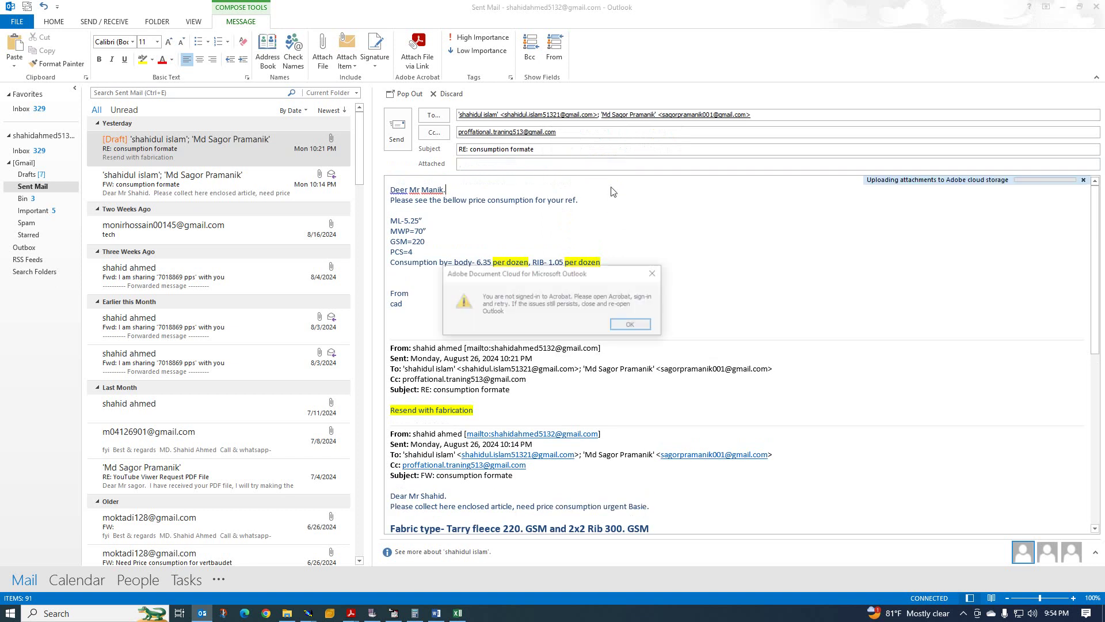
left_click(632, 325)
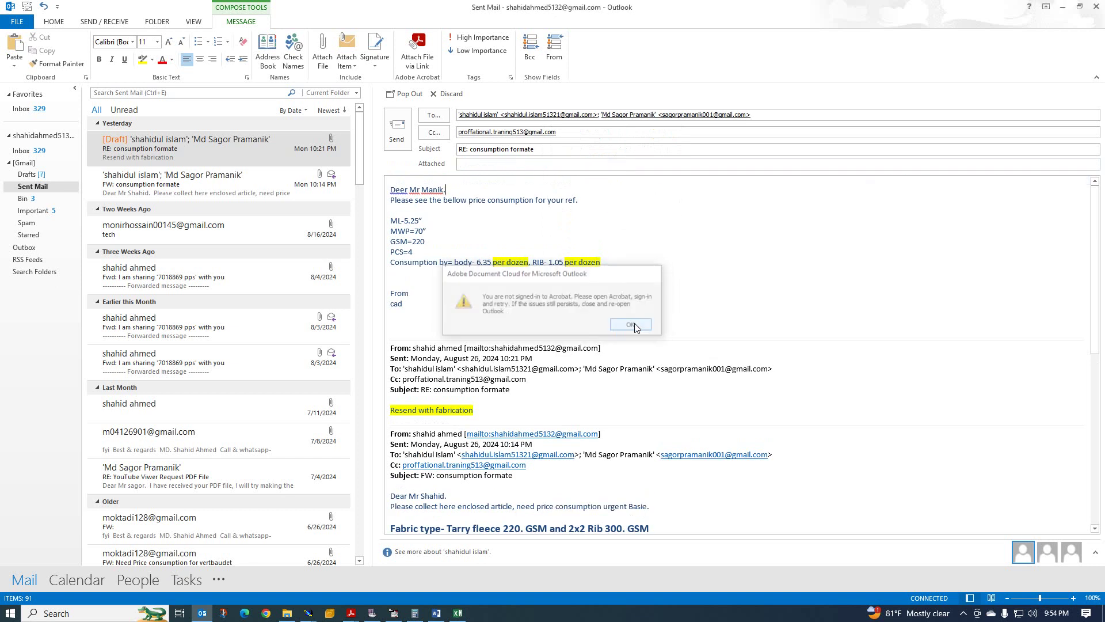
left_click(398, 138)
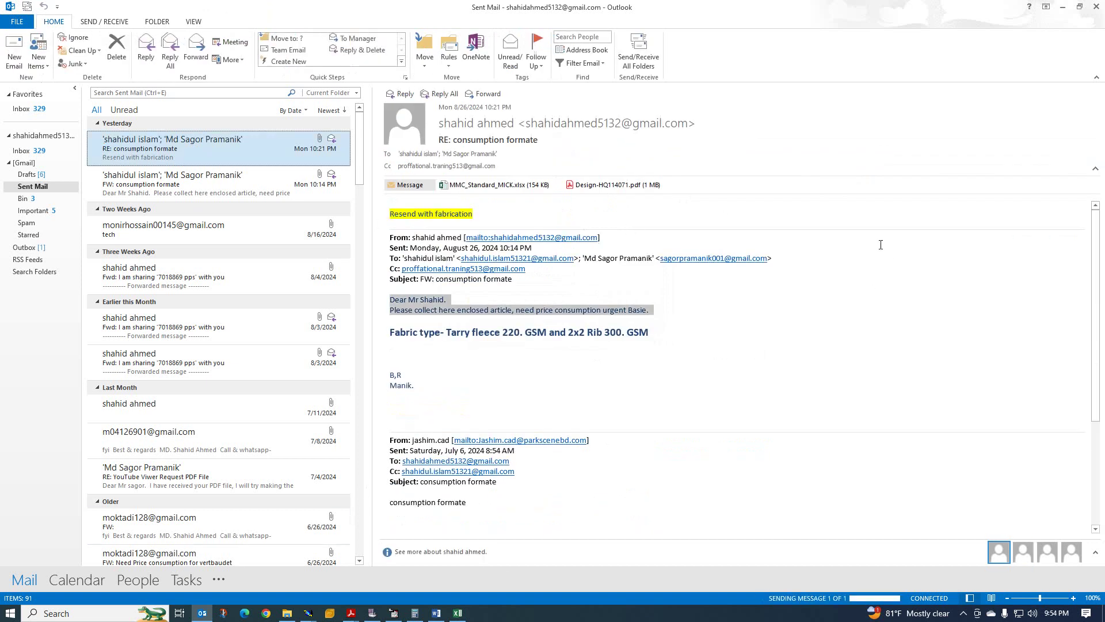
Minimize Outlook, then go back to the NEW PROGRAM folder and minimize File Explorer
left_click(1063, 7)
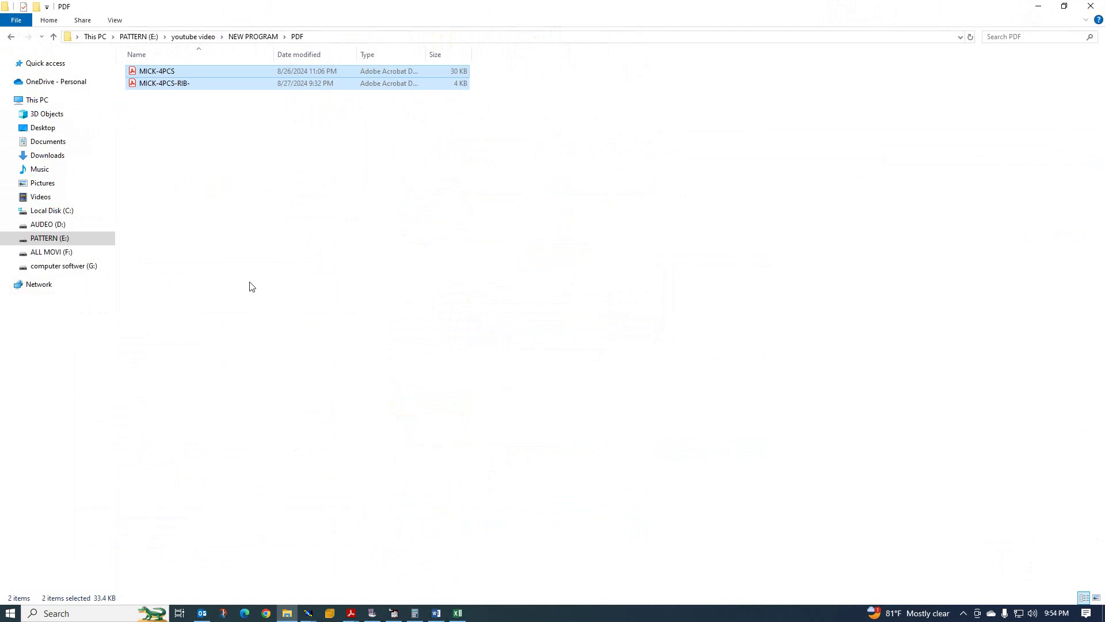
left_click(11, 36)
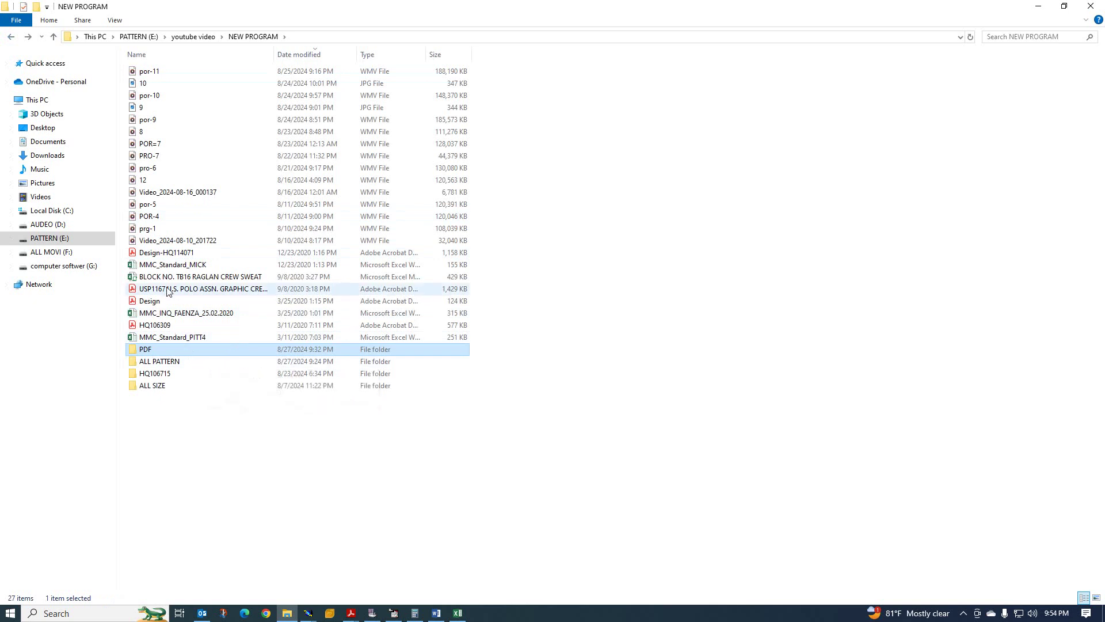
left_click(1039, 6)
right_click(384, 266)
left_click(437, 299)
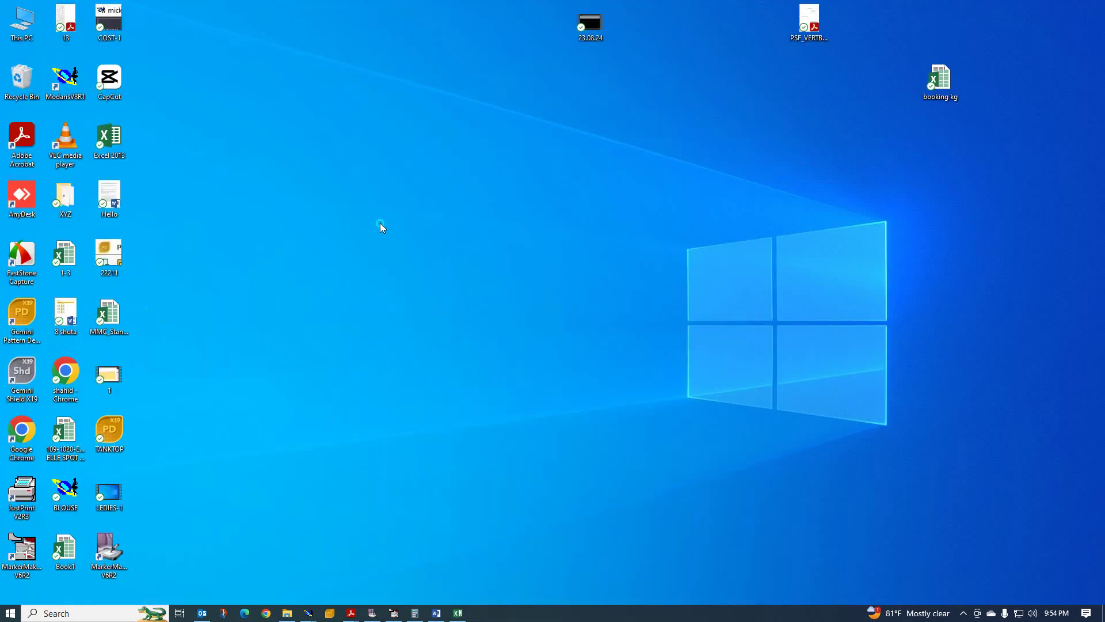
right_click(379, 224)
left_click(436, 257)
right_click(370, 203)
left_click(421, 238)
right_click(419, 231)
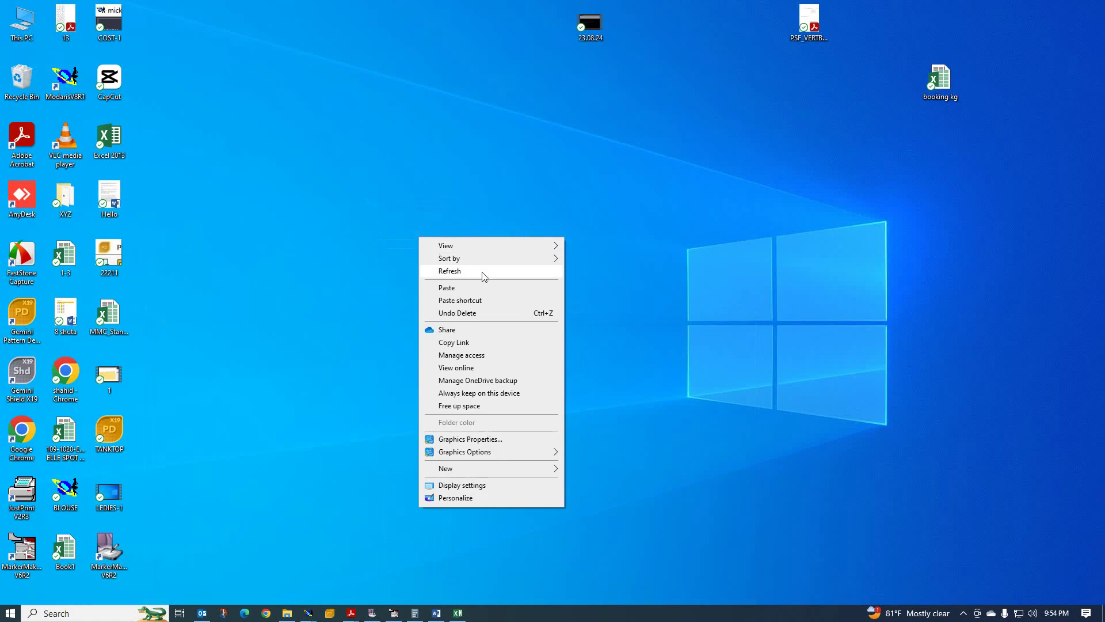
left_click(482, 270)
right_click(385, 208)
left_click(436, 242)
right_click(451, 235)
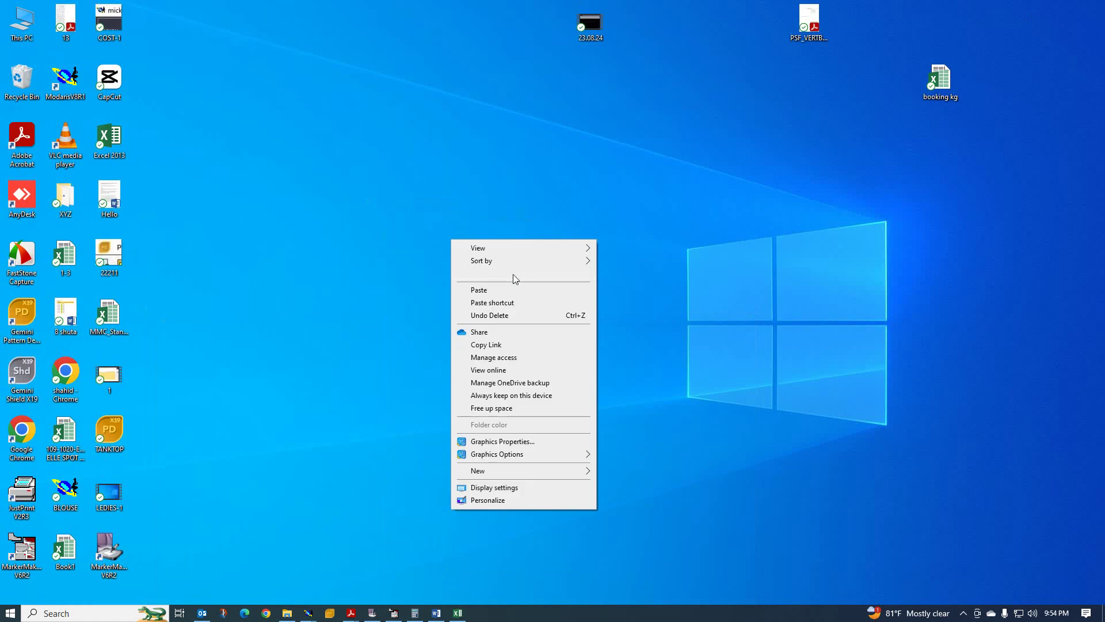
left_click(513, 272)
right_click(397, 199)
left_click(457, 232)
right_click(400, 191)
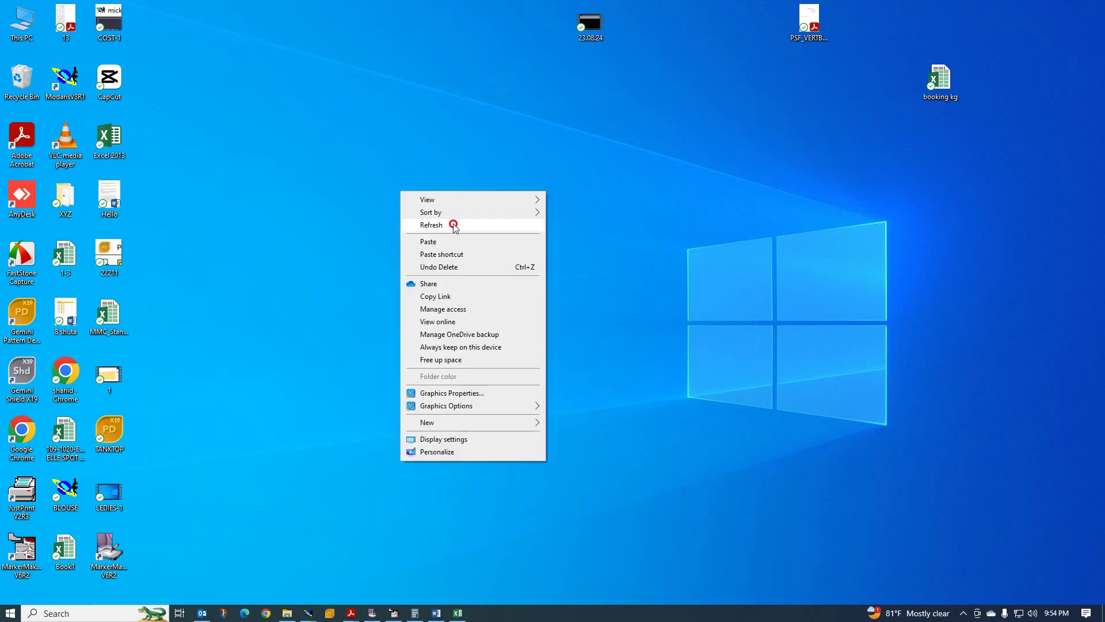
left_click(453, 227)
right_click(408, 191)
left_click(468, 225)
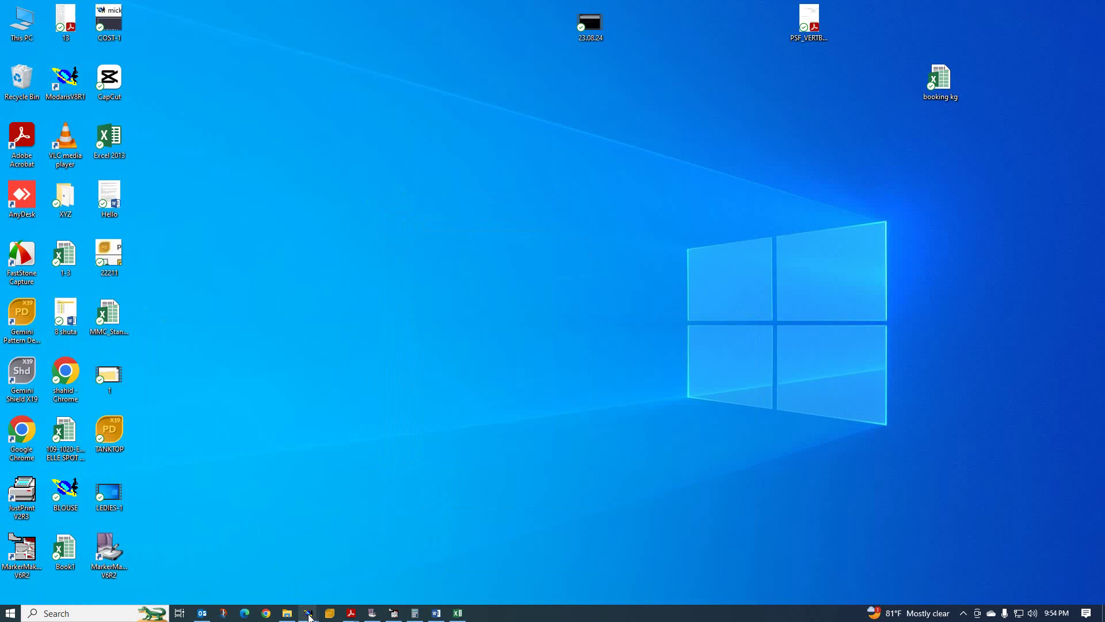
Open the newly sent consumption formate reply in Outlook and examine the marker details in its attached MICK-4PCS.pdf
left_click(202, 613)
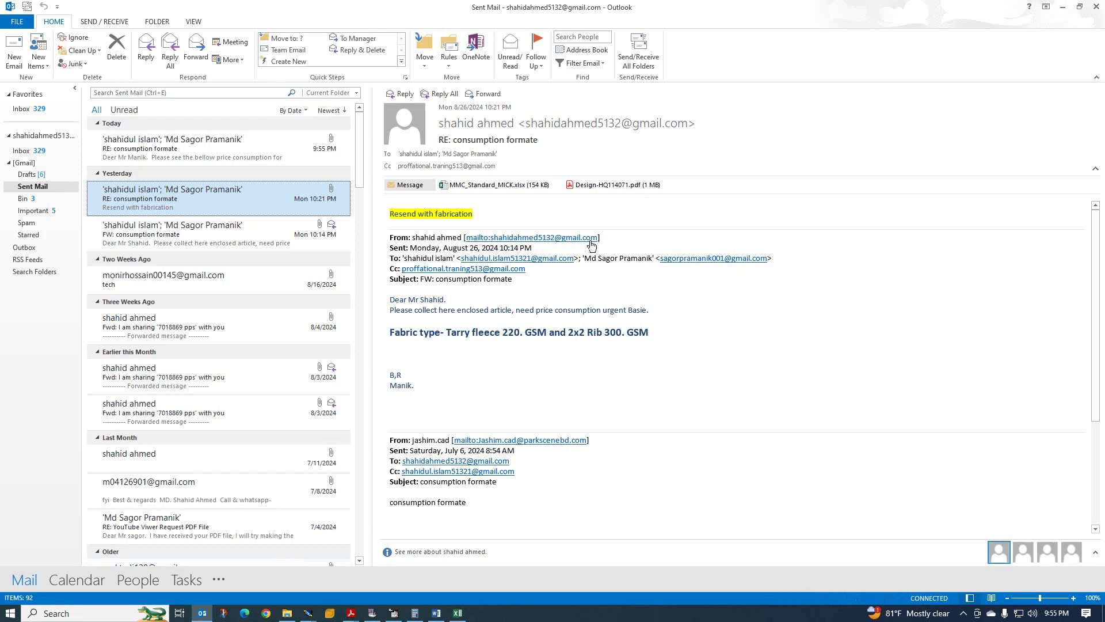
left_click(167, 150)
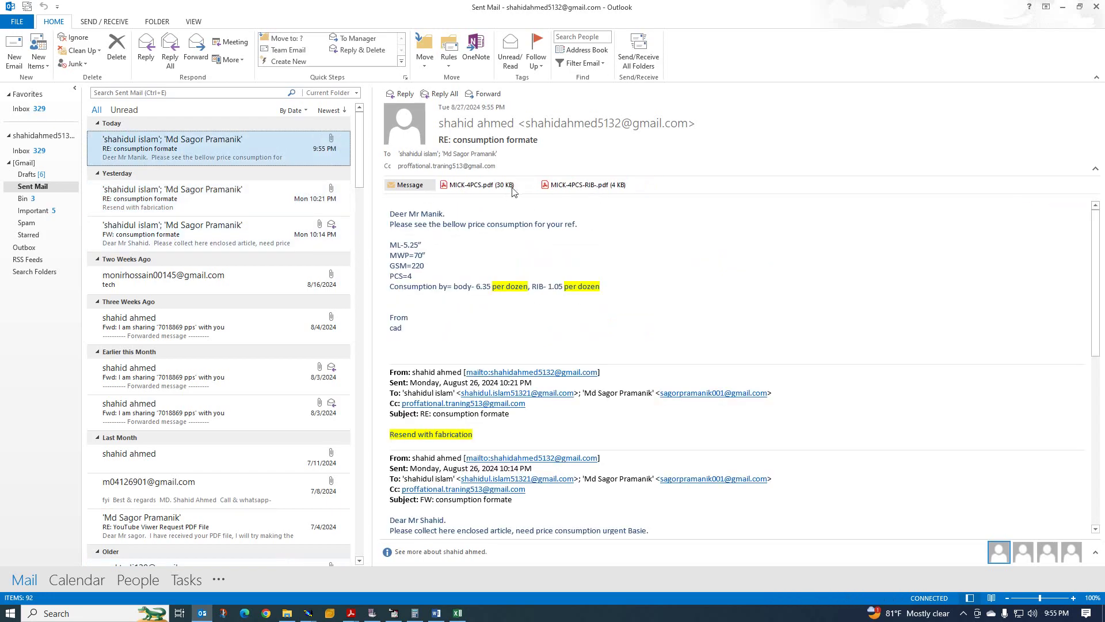
left_click(488, 188)
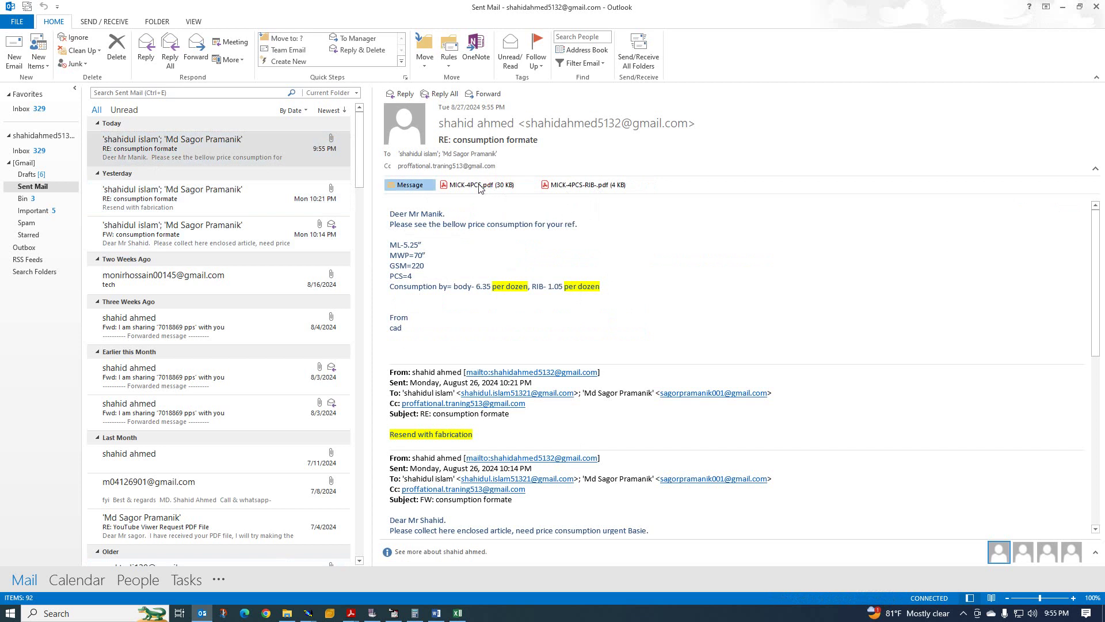
double_click(482, 189)
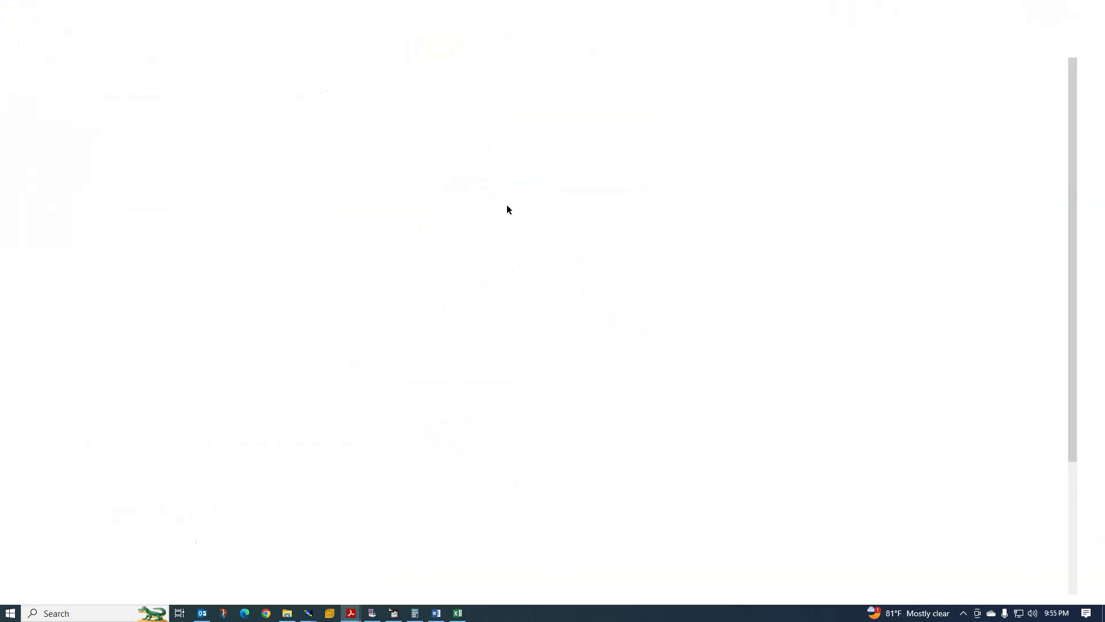
scroll(588, 475, "down", 5)
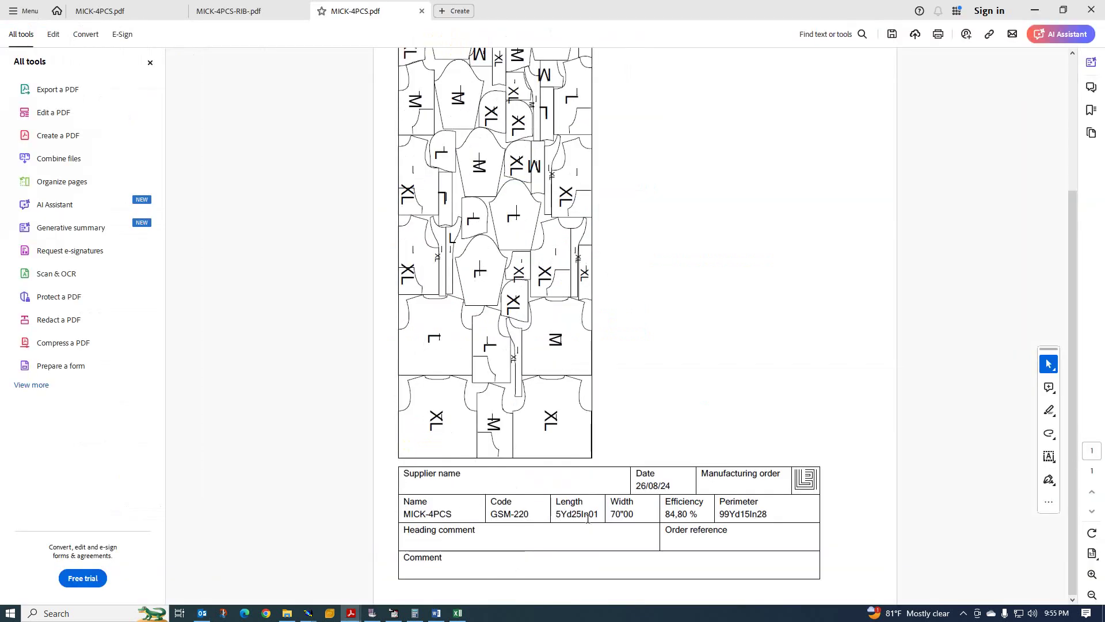
Close all the PDFs open in Acrobat and select the sent reply's text from the greeting through the consumption line
left_click(1099, 18)
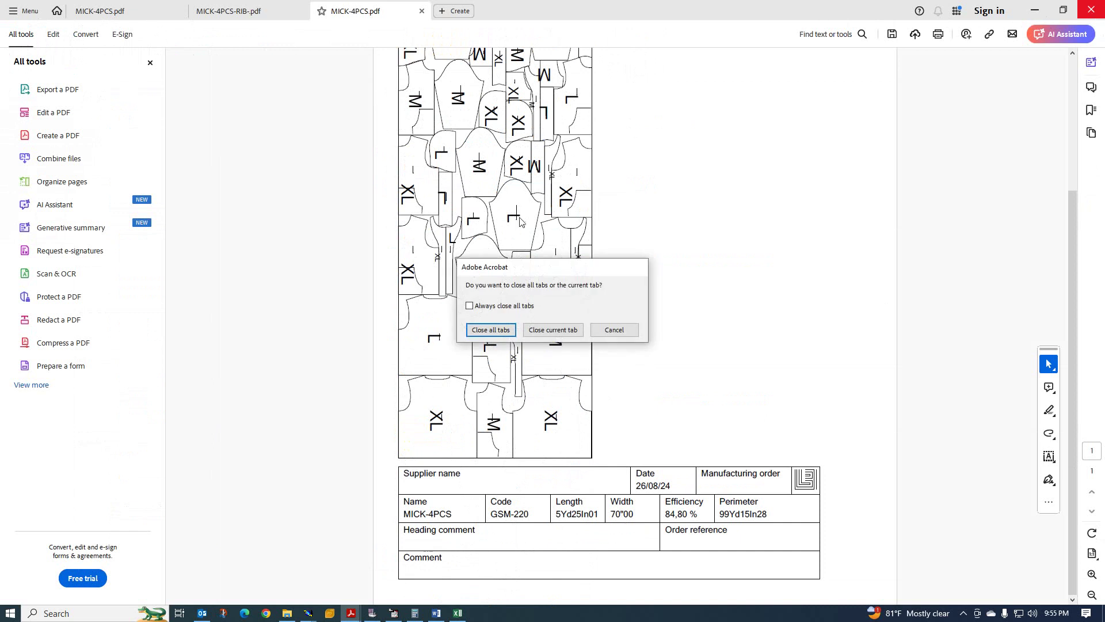
left_click(555, 332)
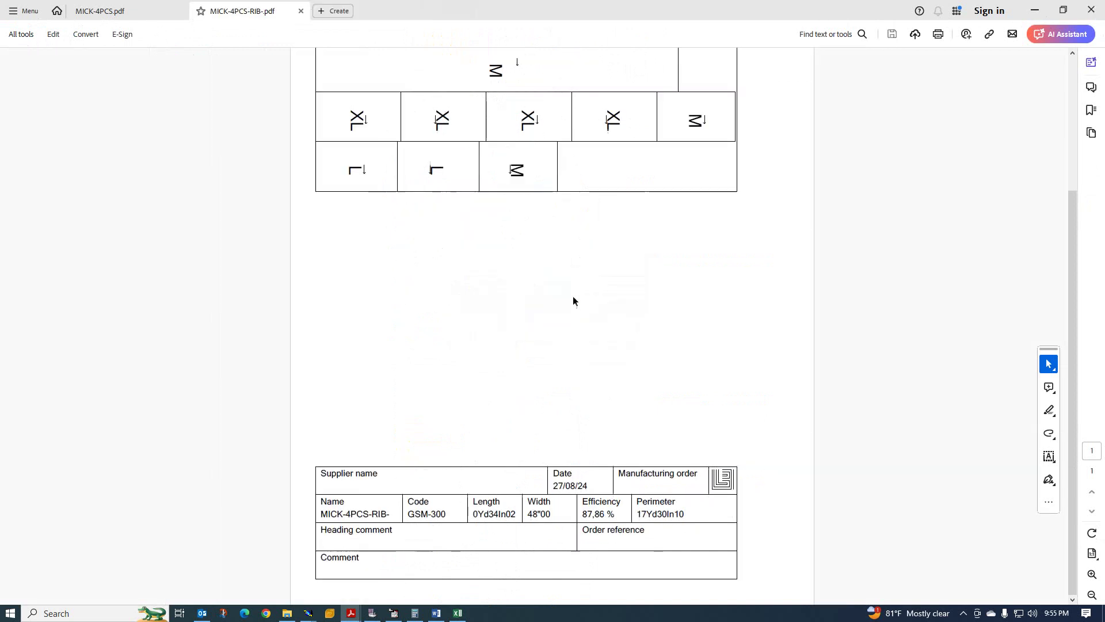
left_click(1086, 14)
left_click(554, 331)
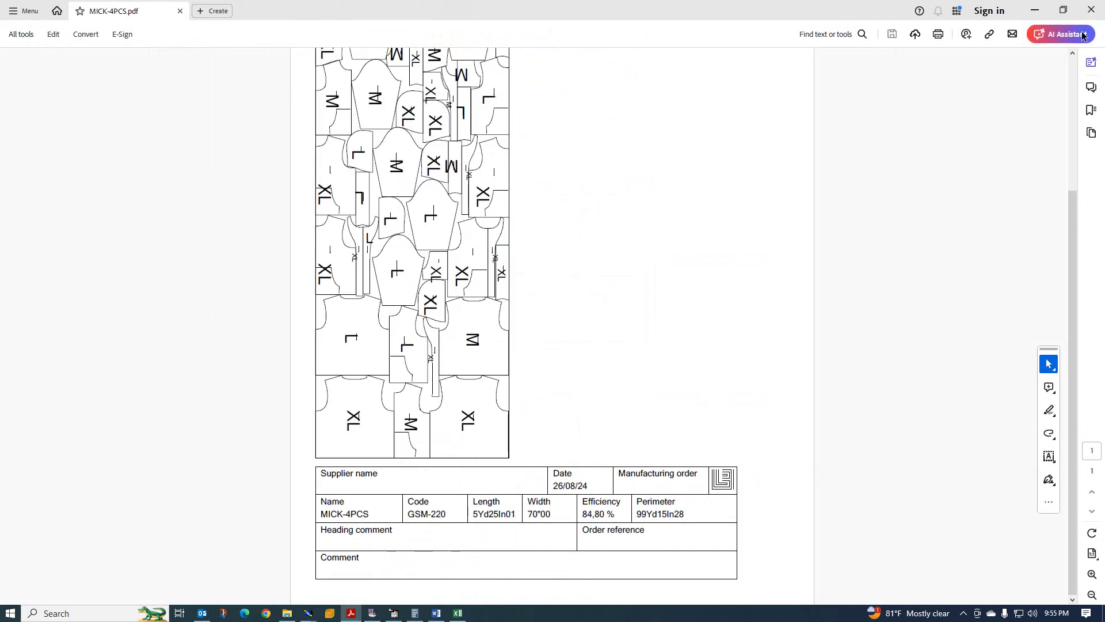
key("ctrl+q")
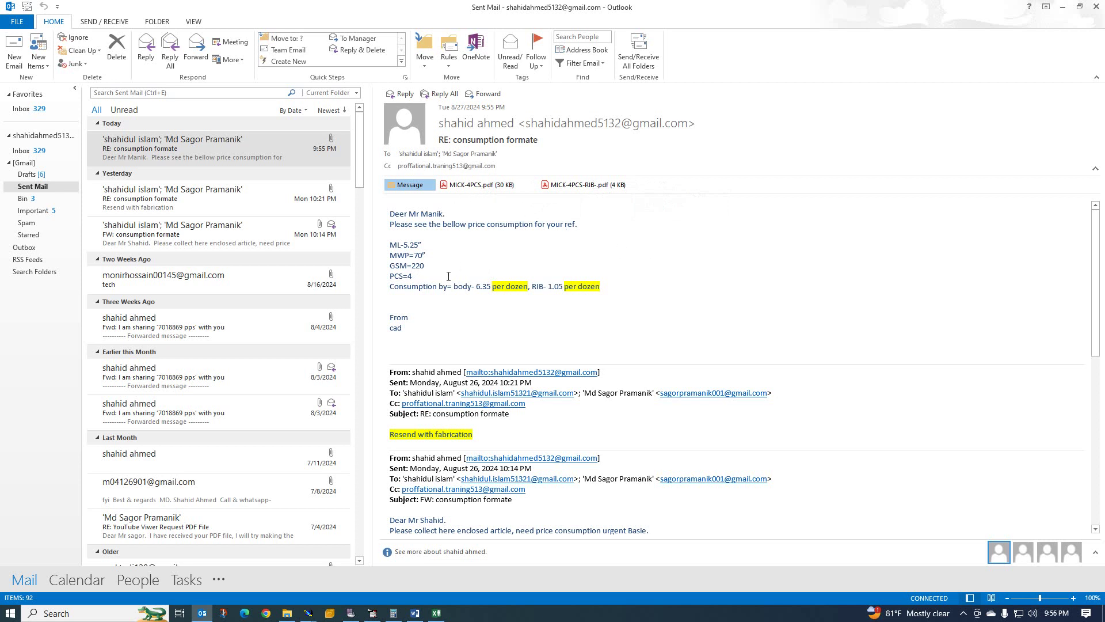
left_click_drag(605, 294, 387, 216)
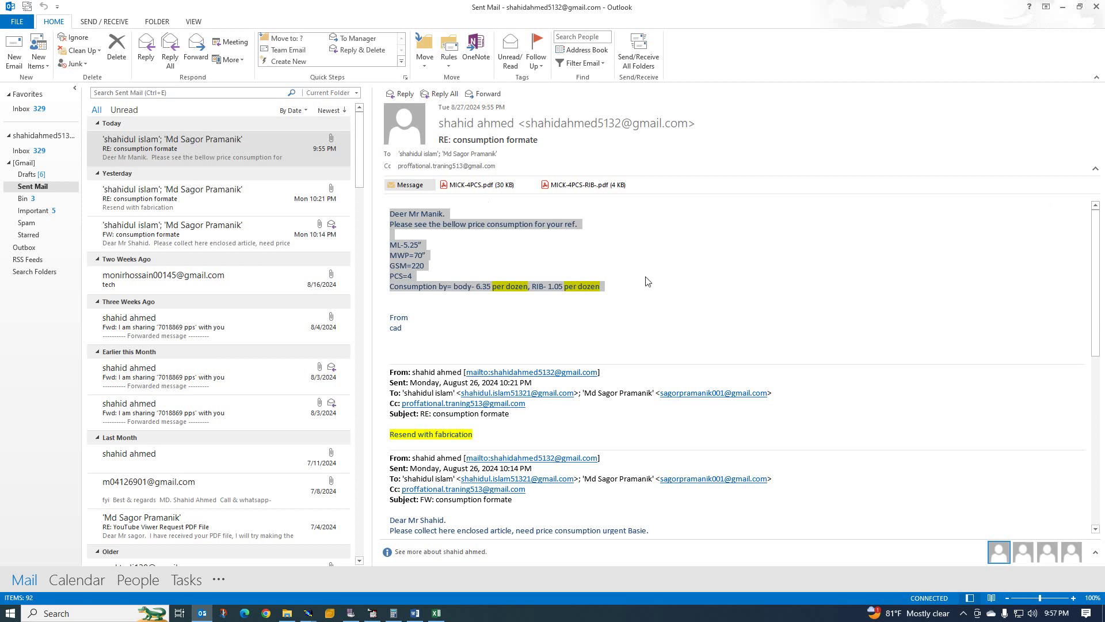
Deselect the sent reply's text, forward the message, and dismiss the Acrobat sign-in warning
left_click(642, 236)
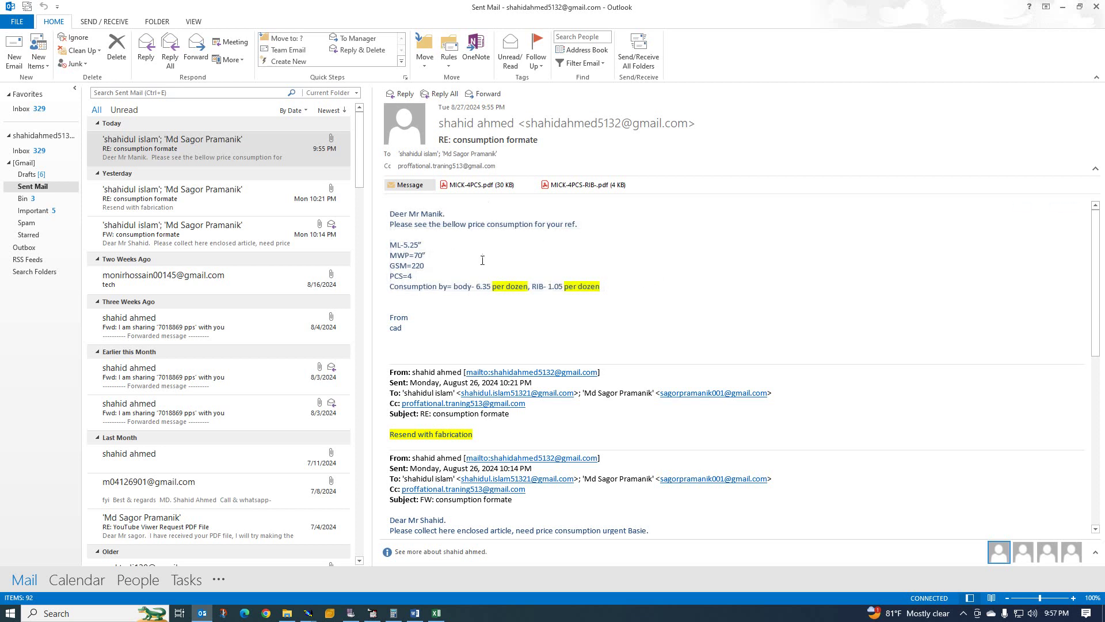
scroll(439, 232, "down", 1)
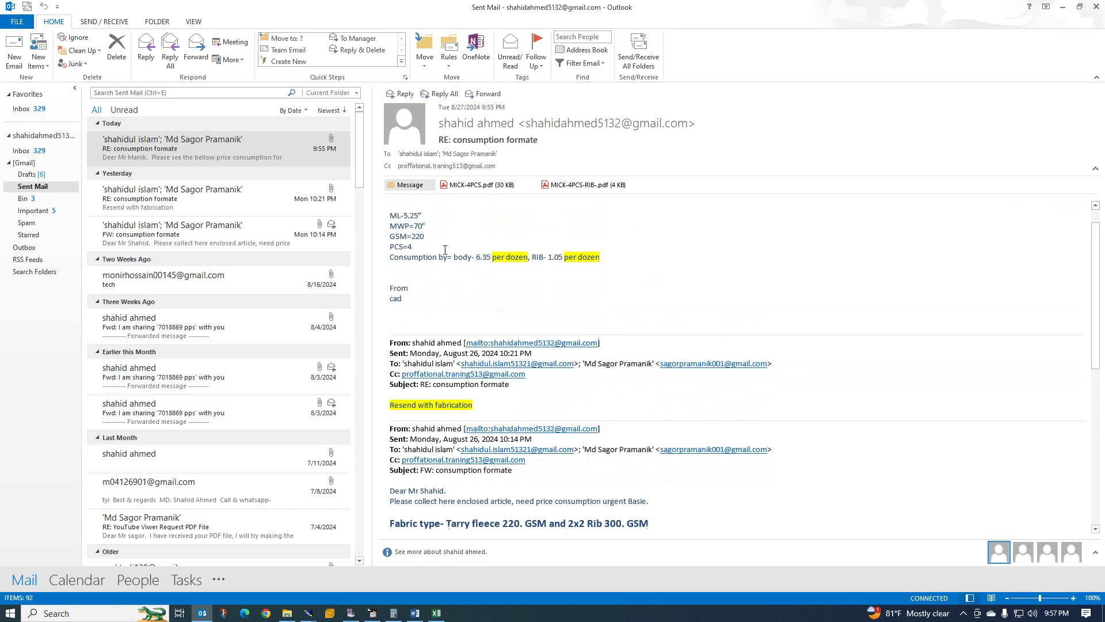
scroll(439, 232, "up", 1)
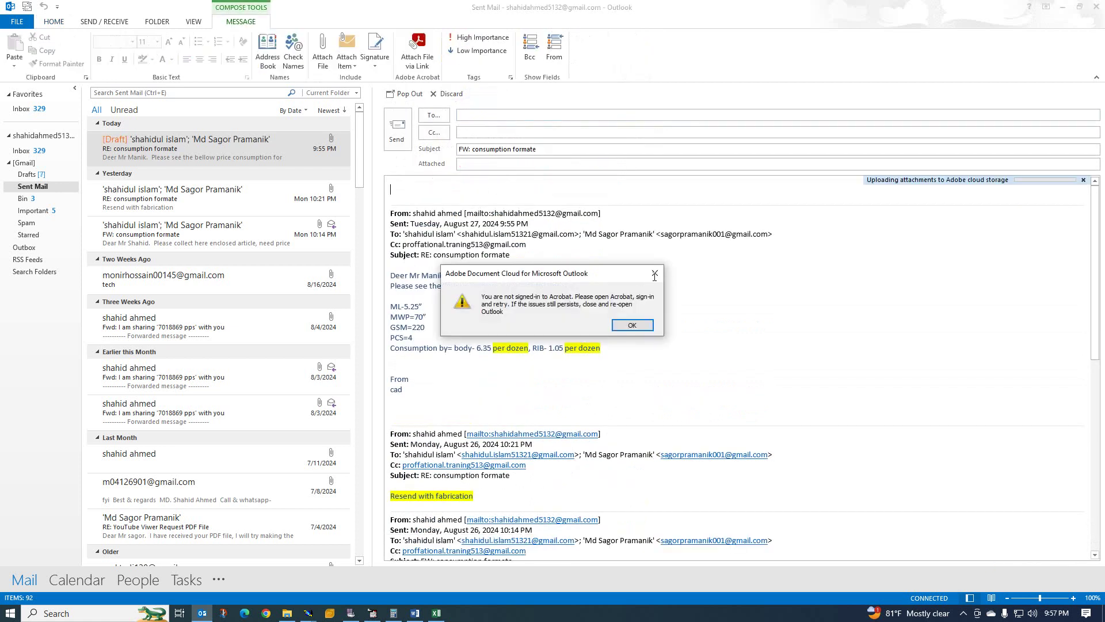
left_click(627, 326)
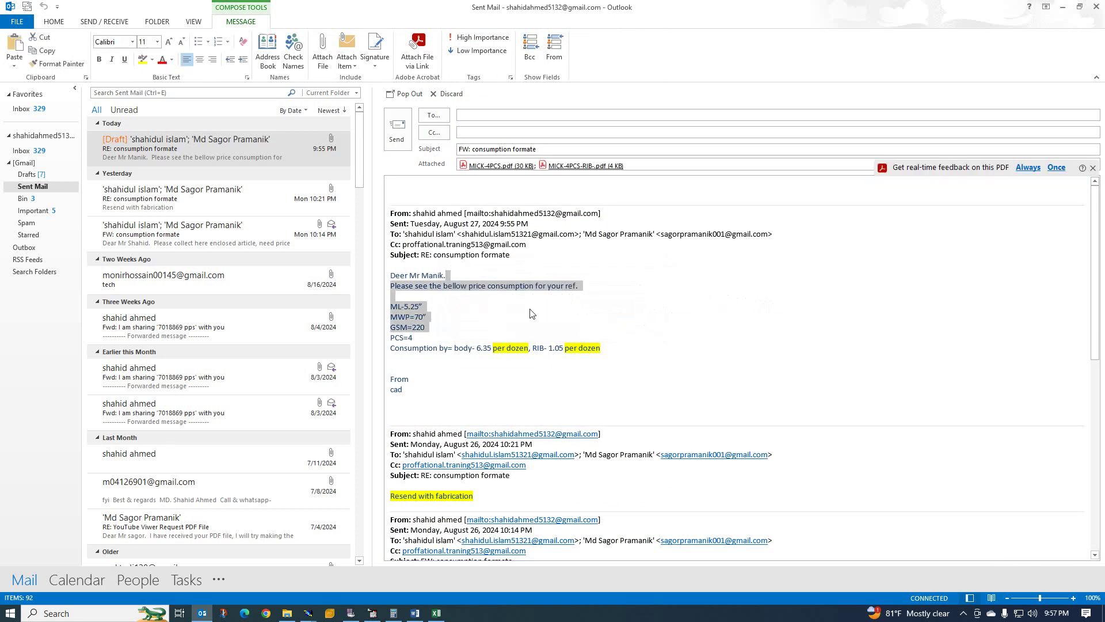
left_click(465, 195)
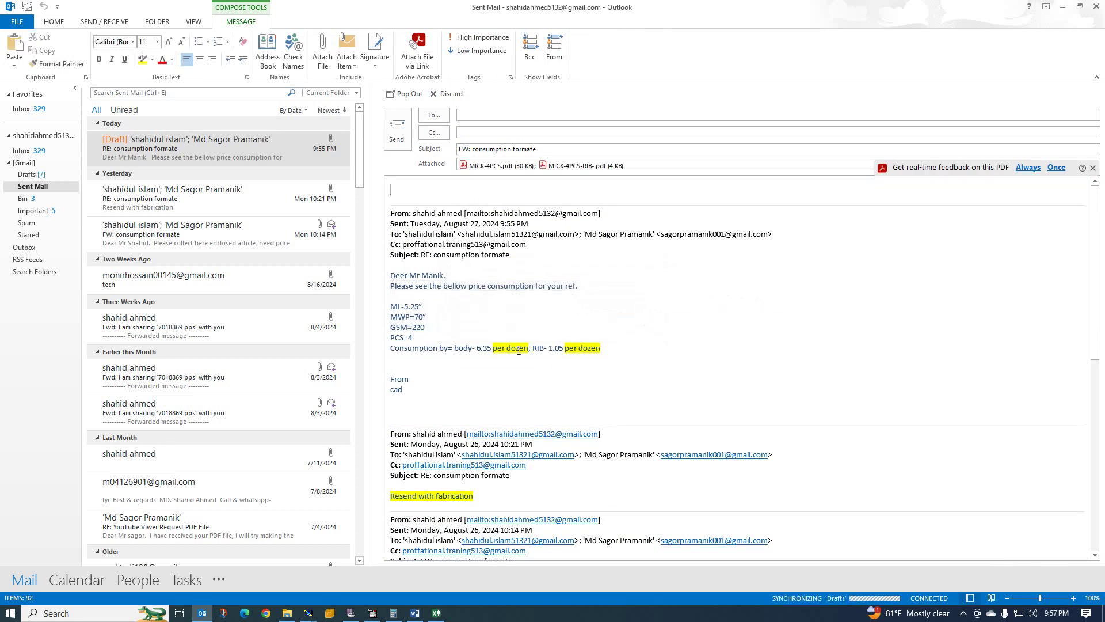
Copy the original request from its greeting through the fabric type line and paste it at the top of the forwarded message
scroll(518, 349, "down", 5)
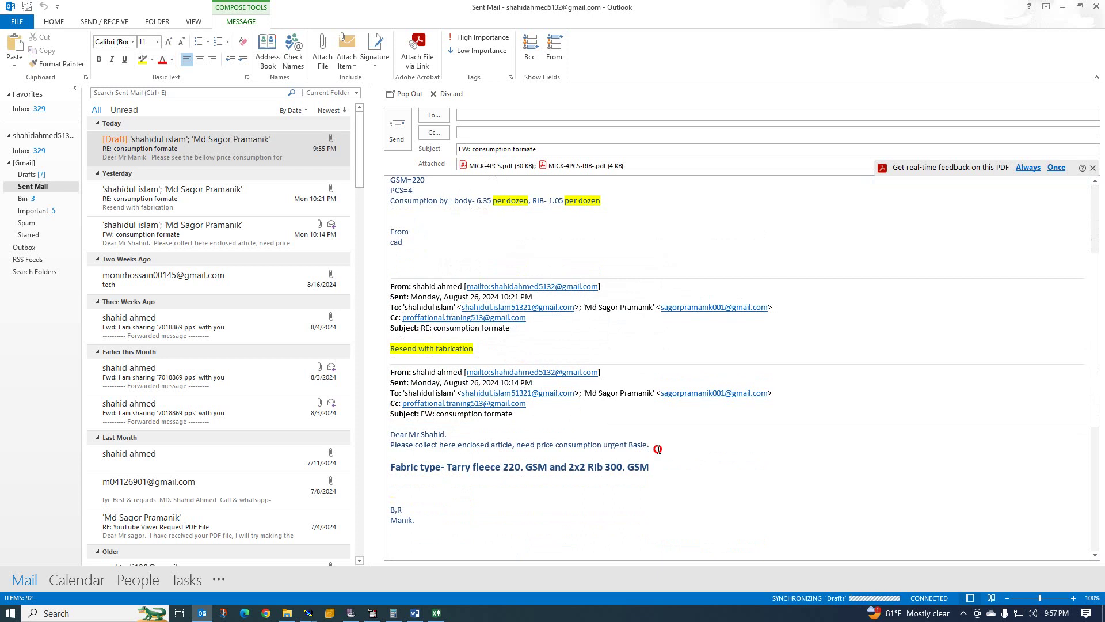
left_click_drag(658, 449, 416, 445)
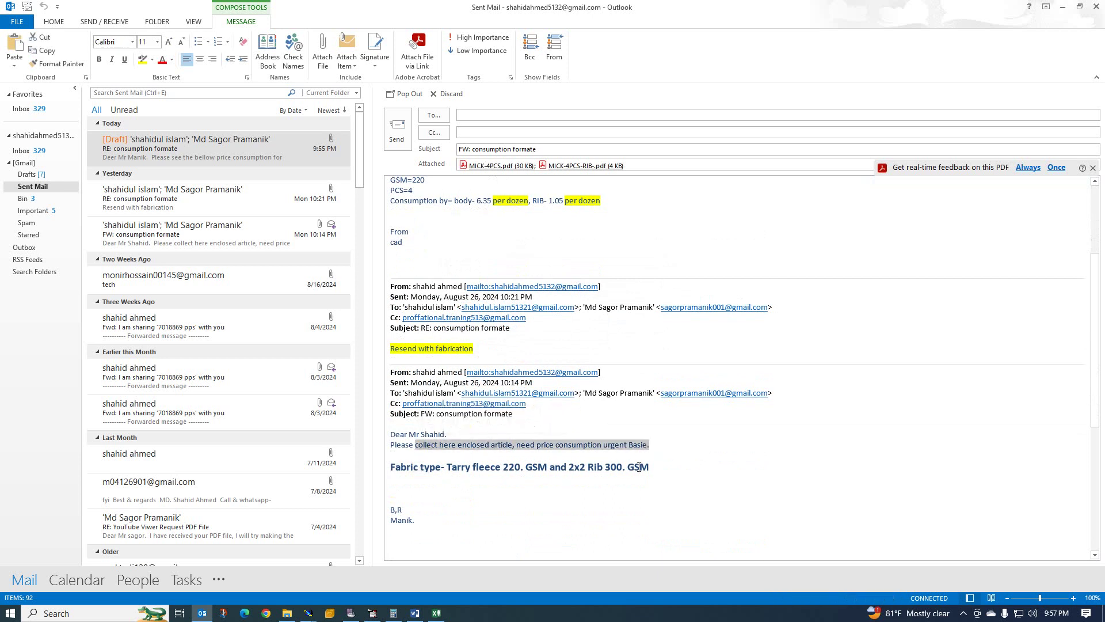
left_click_drag(663, 456, 387, 434)
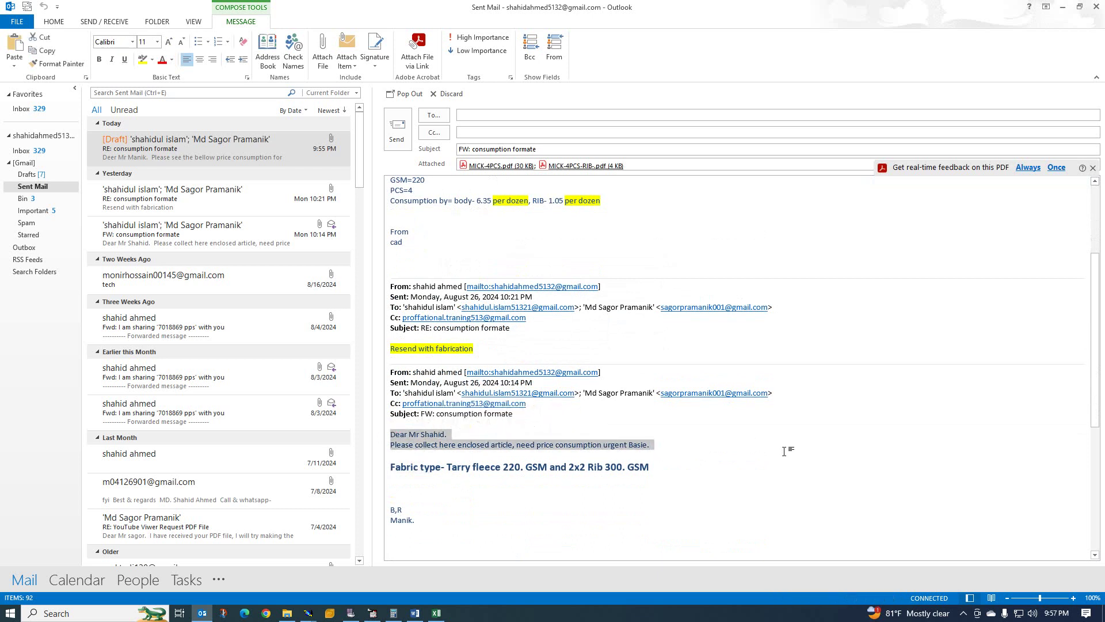
left_click_drag(656, 468, 389, 433)
key("ctrl+c")
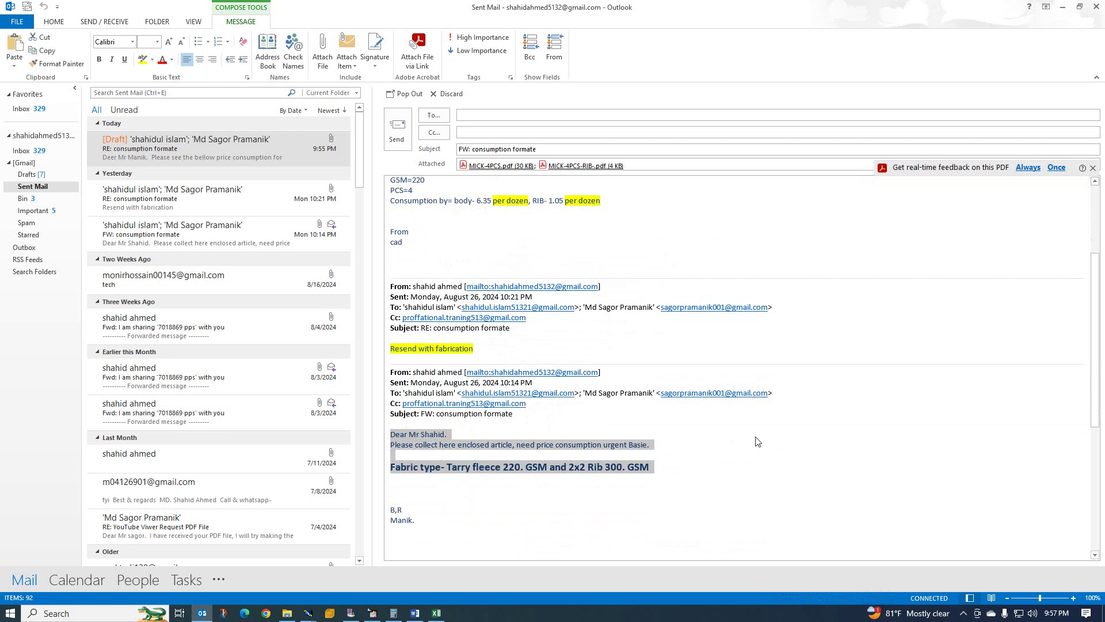
scroll(757, 441, "up", 5)
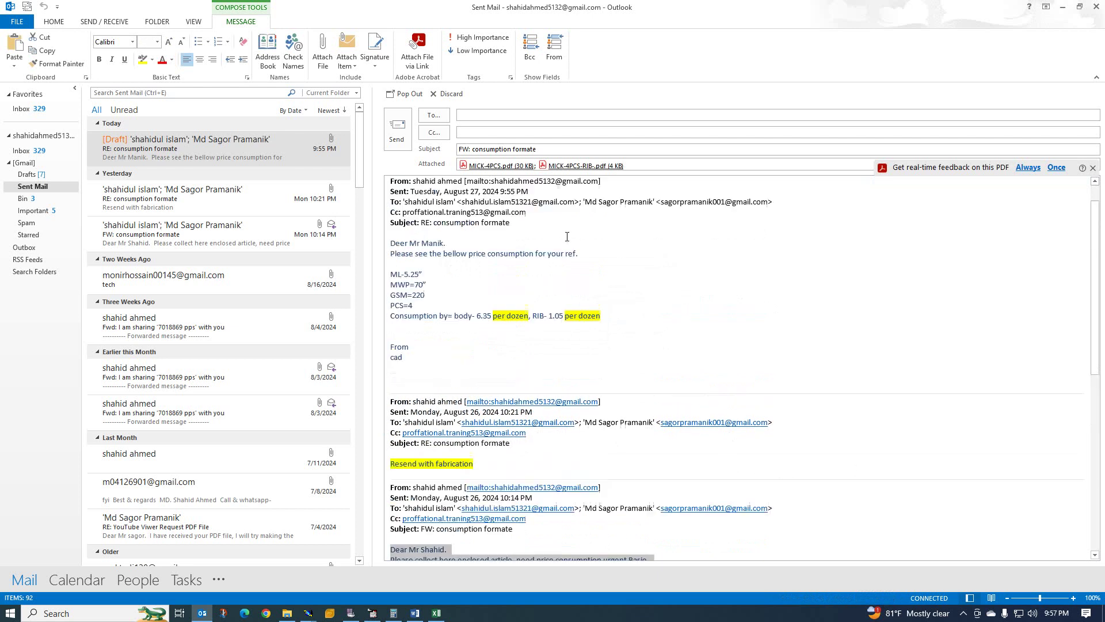
left_click(433, 196)
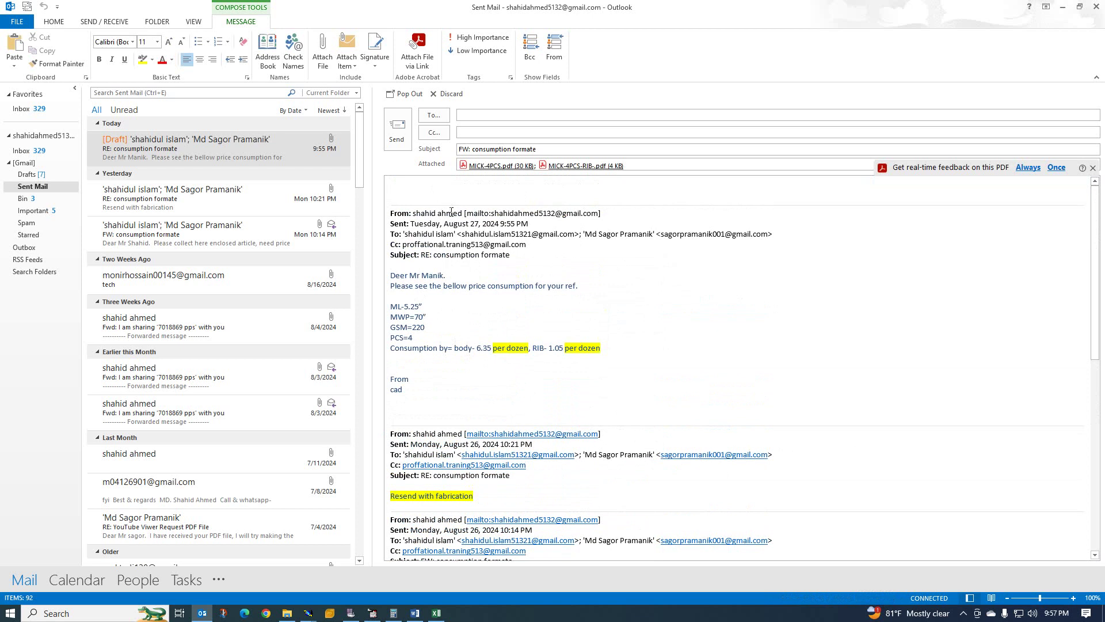
key("ctrl+v")
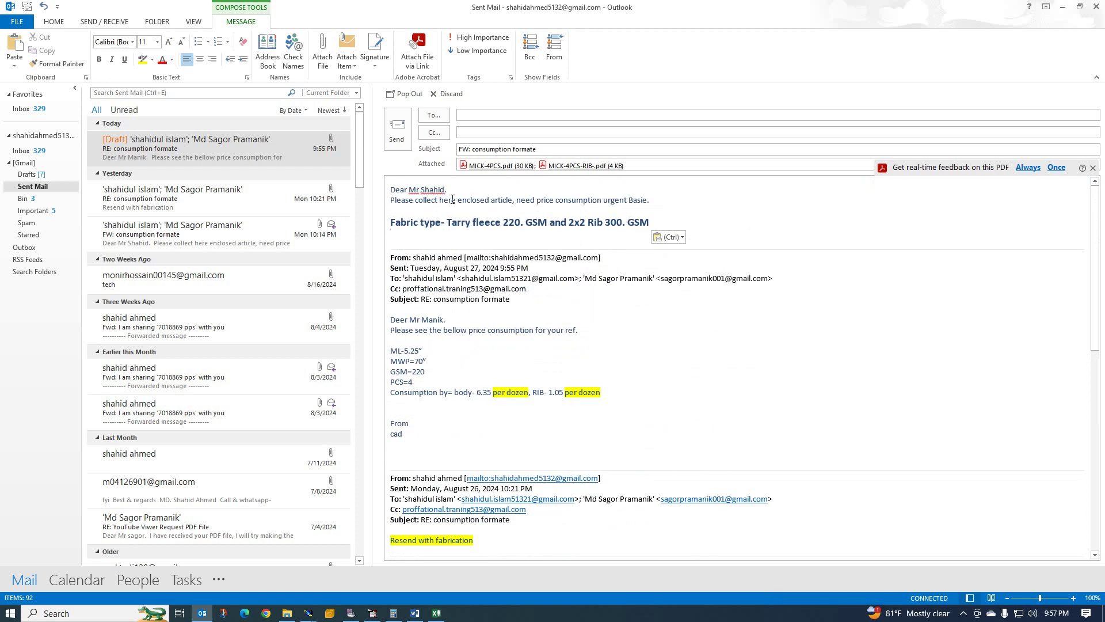
Replace the word "price" with "bulk" in the pasted consumption request sentence
left_click(555, 201)
key("BackSpace")
key("BackSpace")
key("BackSpace")
key("BackSpace")
key("BackSpace")
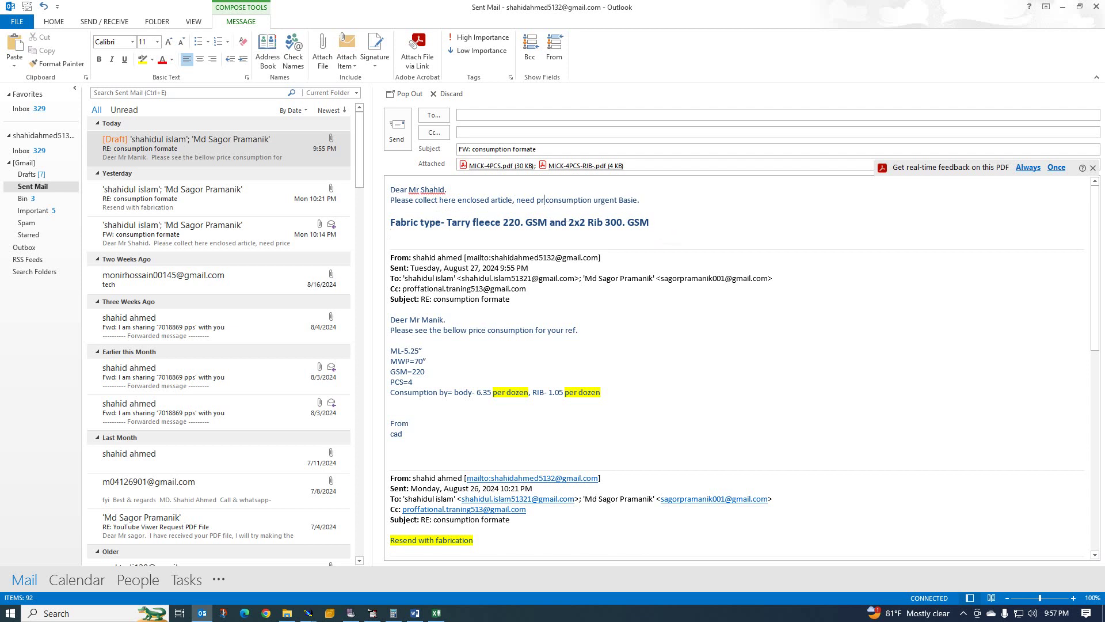
type("bulk")
Add a size ratio line reading "S=2 M=3 L=2 XL=4" between the request sentence and the fabric type line
key("Return")
key("Return")
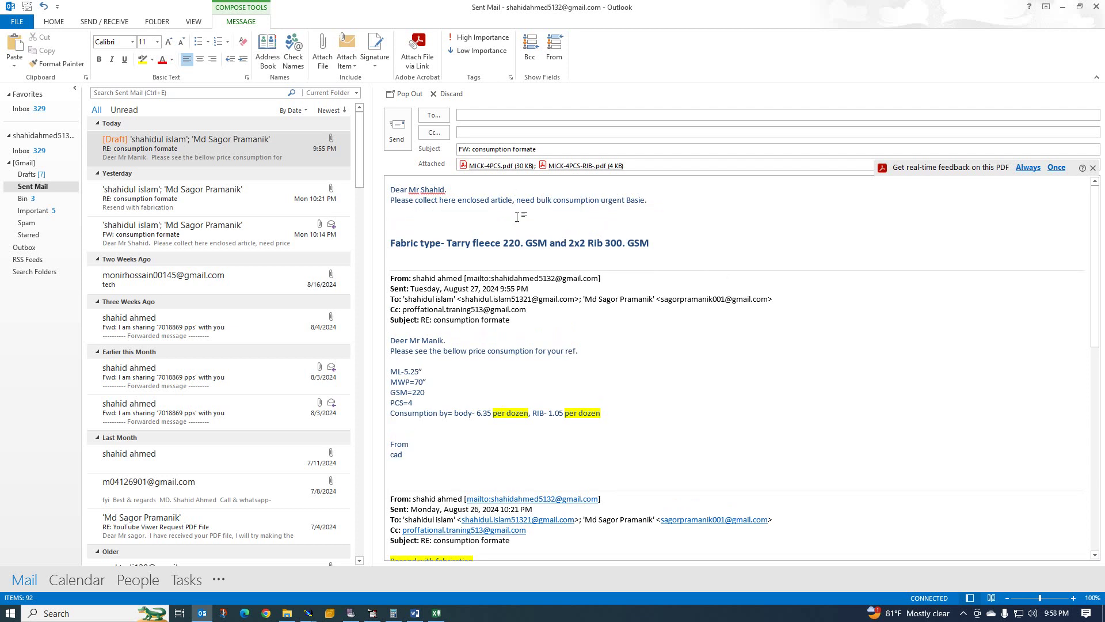
type("S")
type("=5000")
key("BackSpace")
key("BackSpace")
key("BackSpace")
key("BackSpace")
type("2 M")
type("=3")
type("L=2")
type("x")
key("BackSpace")
type("XL")
type("=4")
Append "total-9pcs" to the end of the size ratio line
left_click_drag(460, 218, 390, 219)
left_click(477, 220)
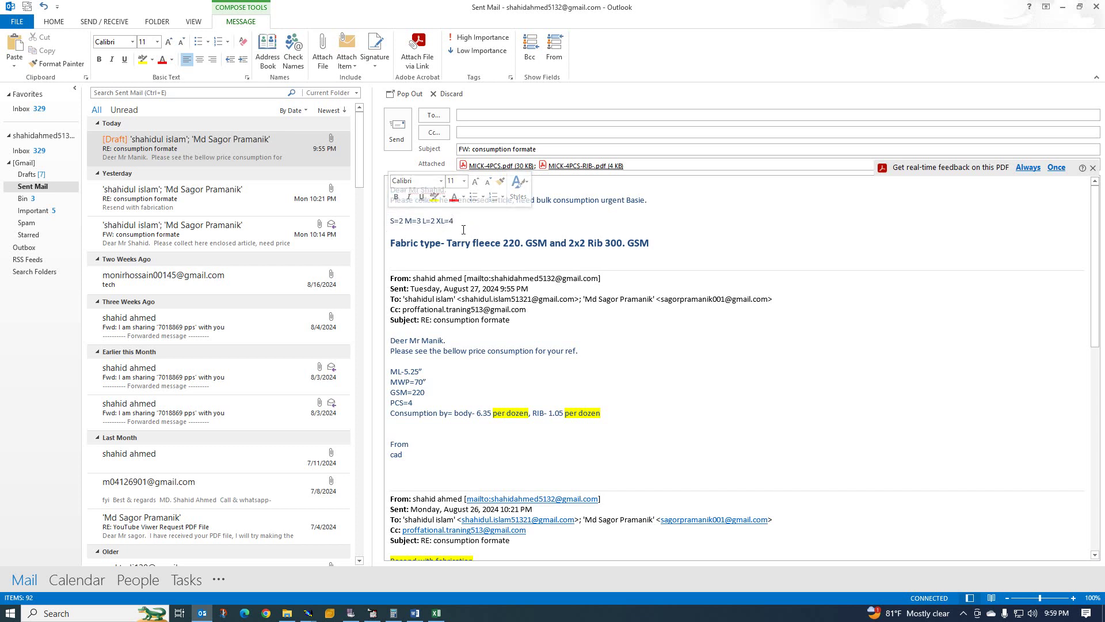
type("to")
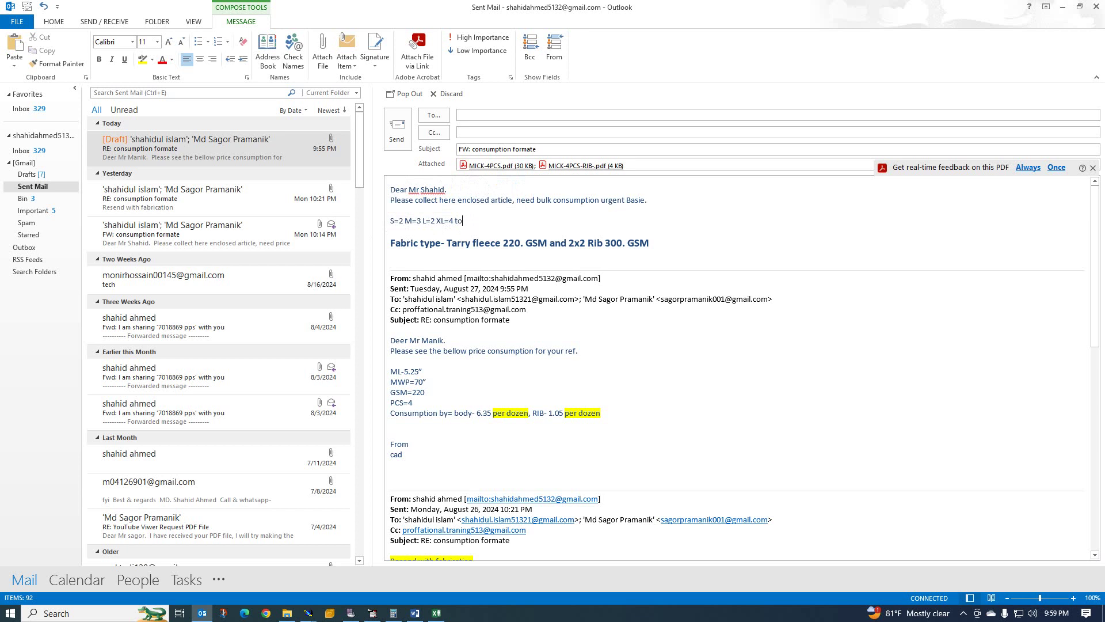
type("tal")
left_click(455, 221)
left_click(476, 222)
type("-9pcs")
key("BackSpace")
Enlarge the whole size ratio line to an 18-point font
left_click_drag(495, 222, 389, 223)
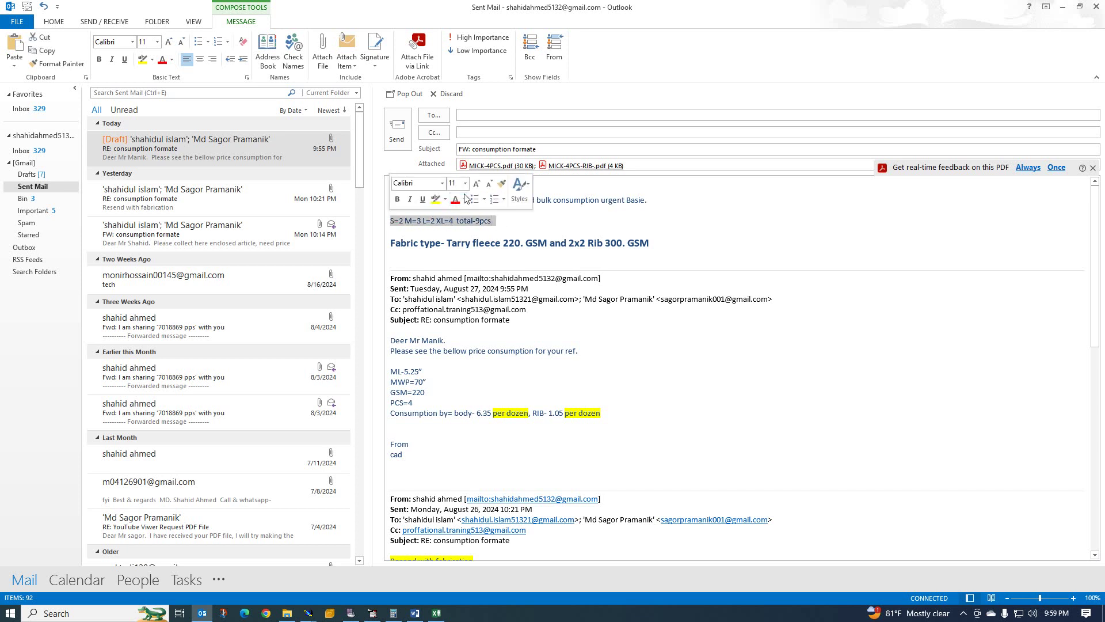
left_click(477, 184)
left_click(476, 185)
left_click(476, 184)
left_click(477, 184)
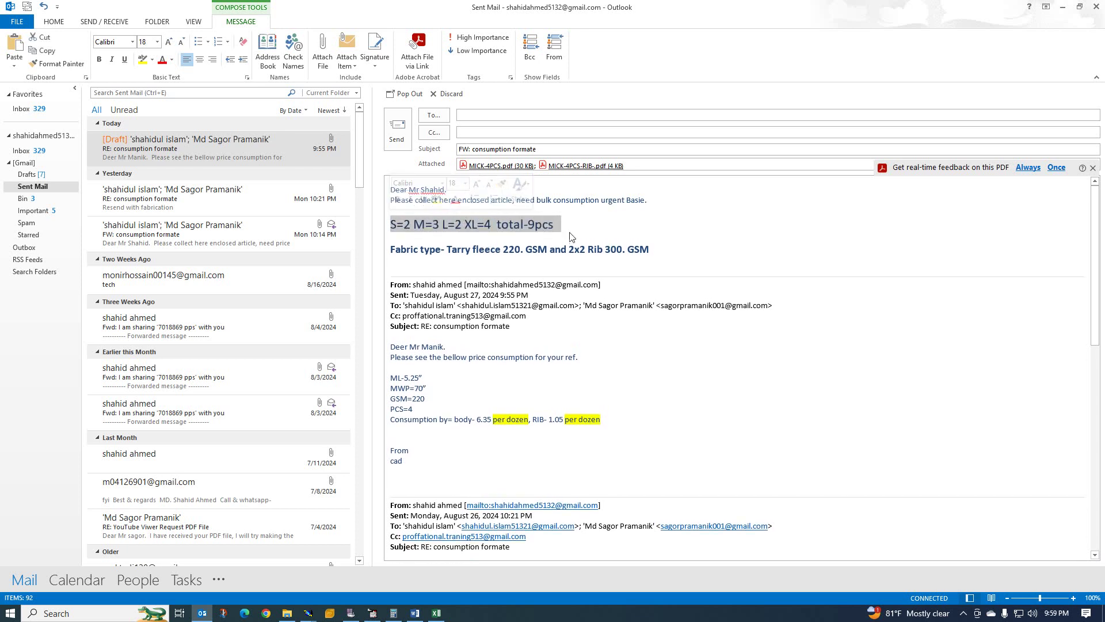
left_click(557, 228)
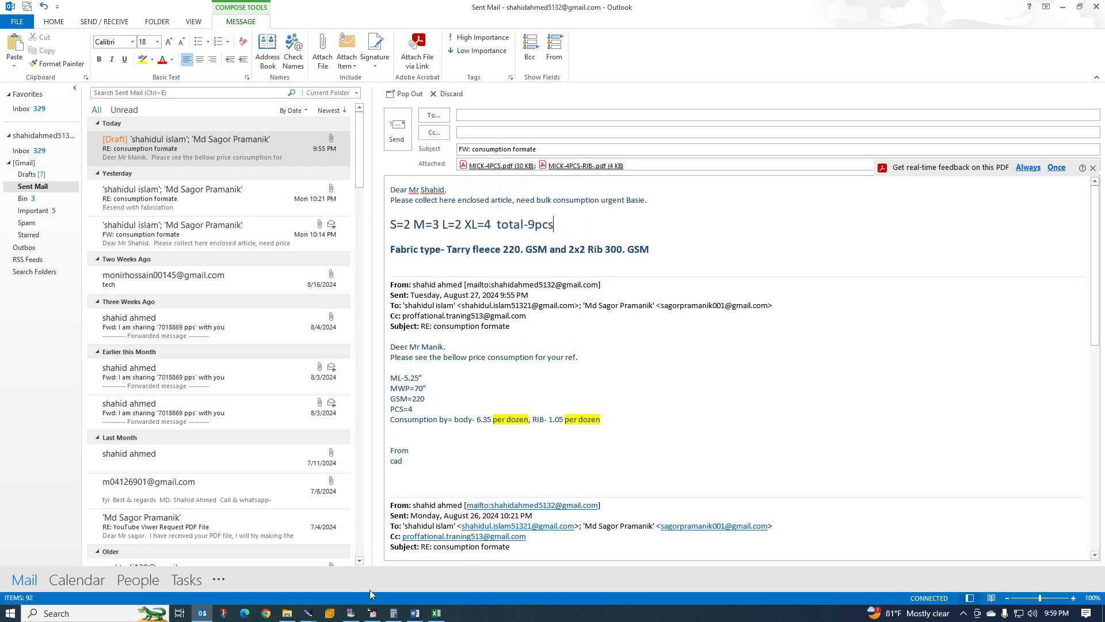
Switch to MarkerManager and set the composition quantities to 2 for size M and 4 for size XL
left_click(351, 613)
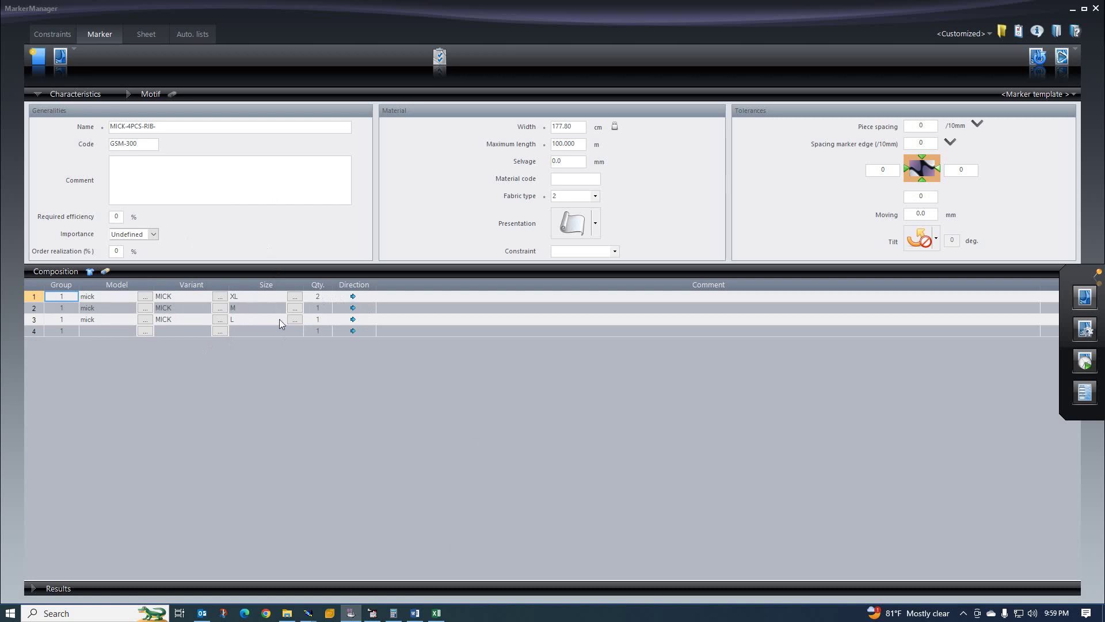
left_click(320, 312)
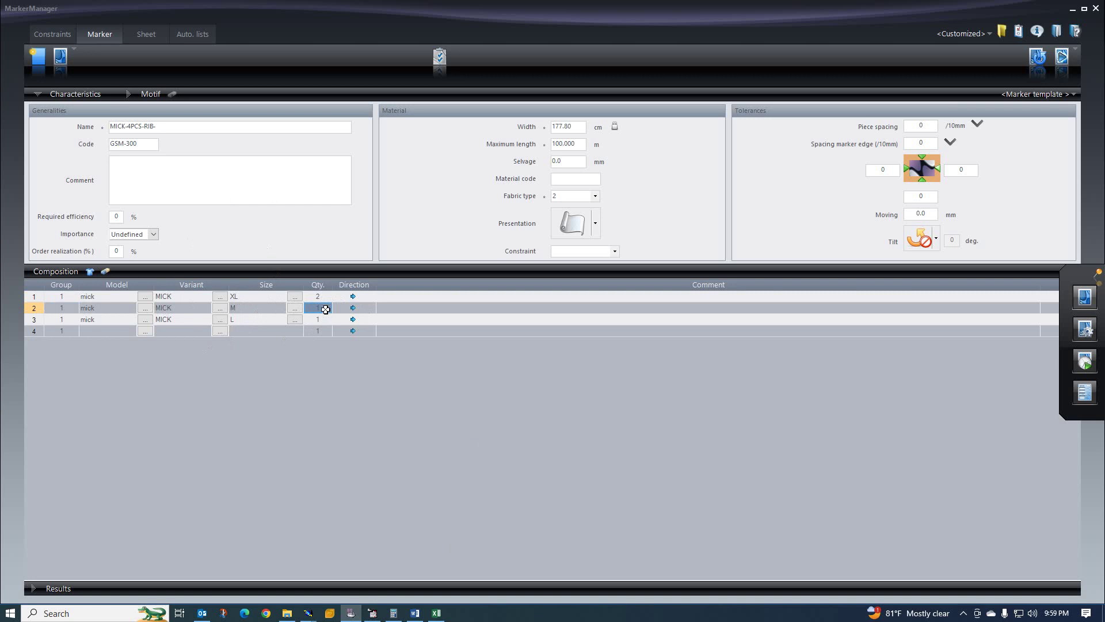
left_click(322, 298)
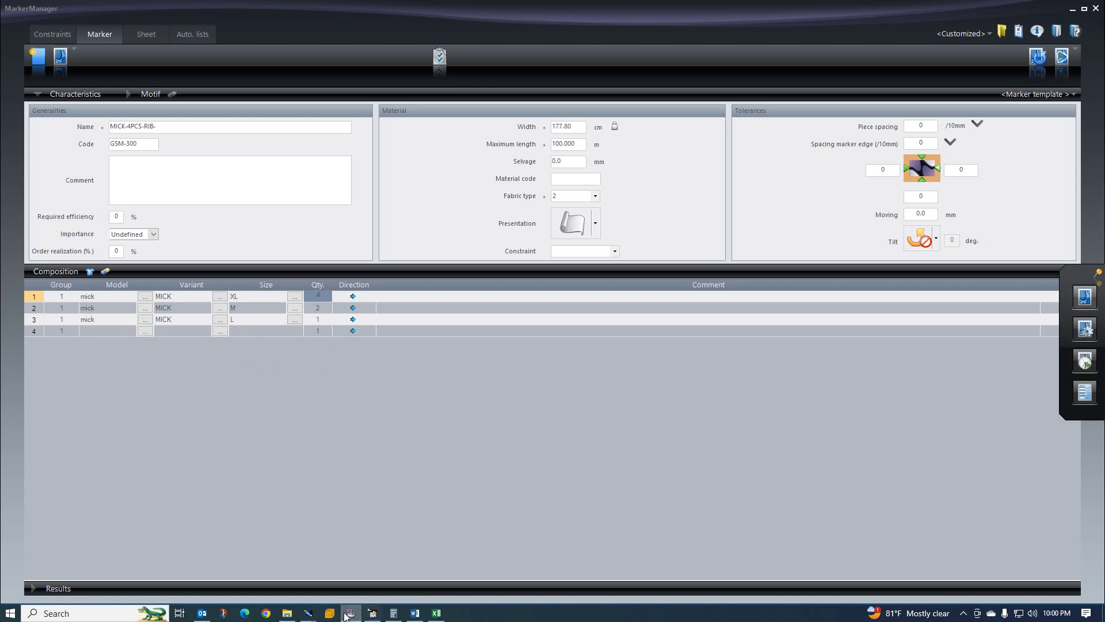
Go back to the Outlook forward and remove "S=2" from the size ratio line
left_click(202, 613)
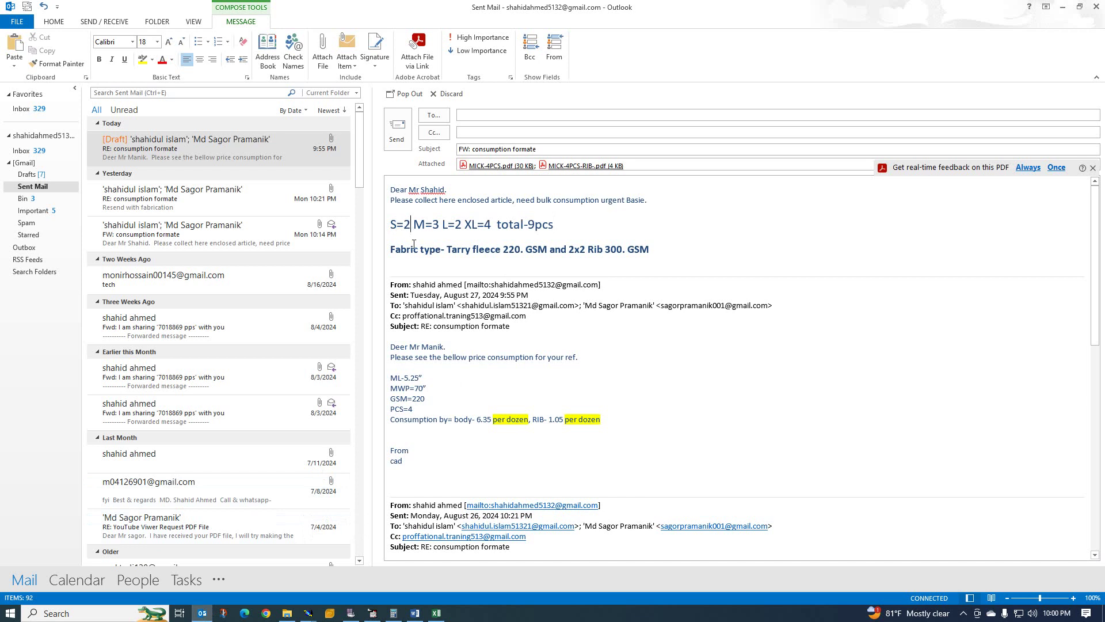
key("BackSpace")
key("BackSpace")
key("BackSpace")
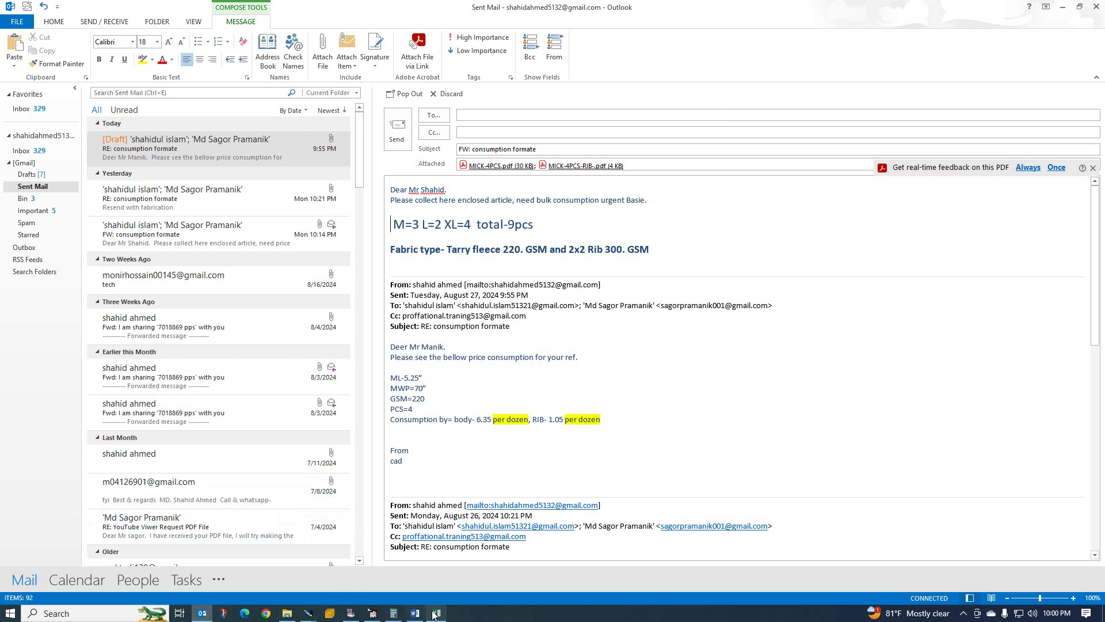
In MarkerManager, set size L's quantity to 3 and generate the marker as MICK-4PCS- with code GSM-220 and fabric type 1
left_click(351, 613)
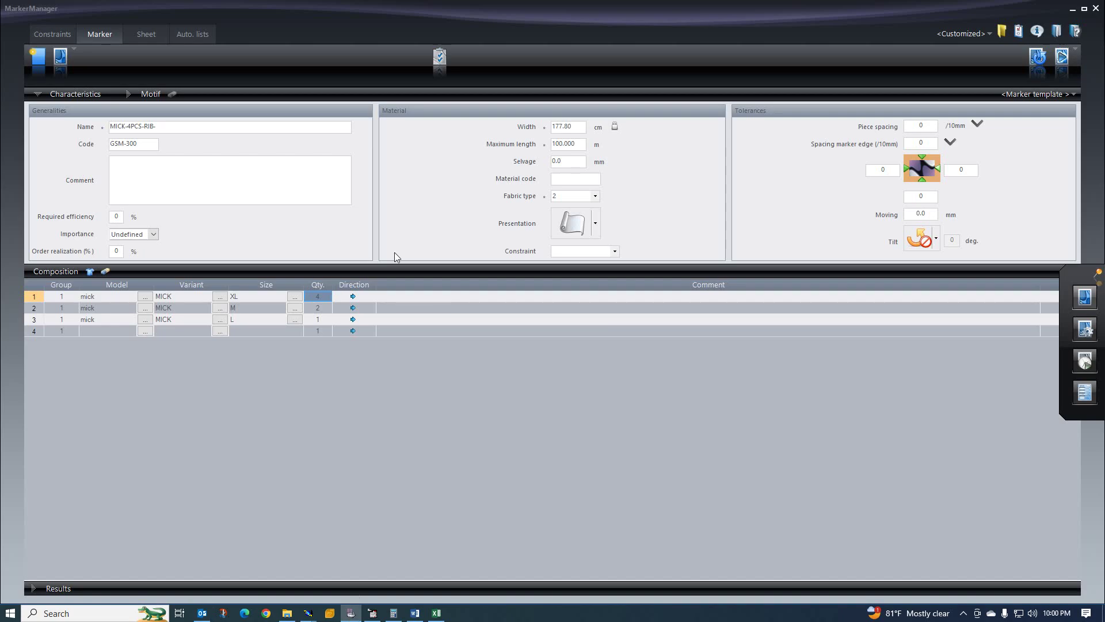
left_click(325, 319)
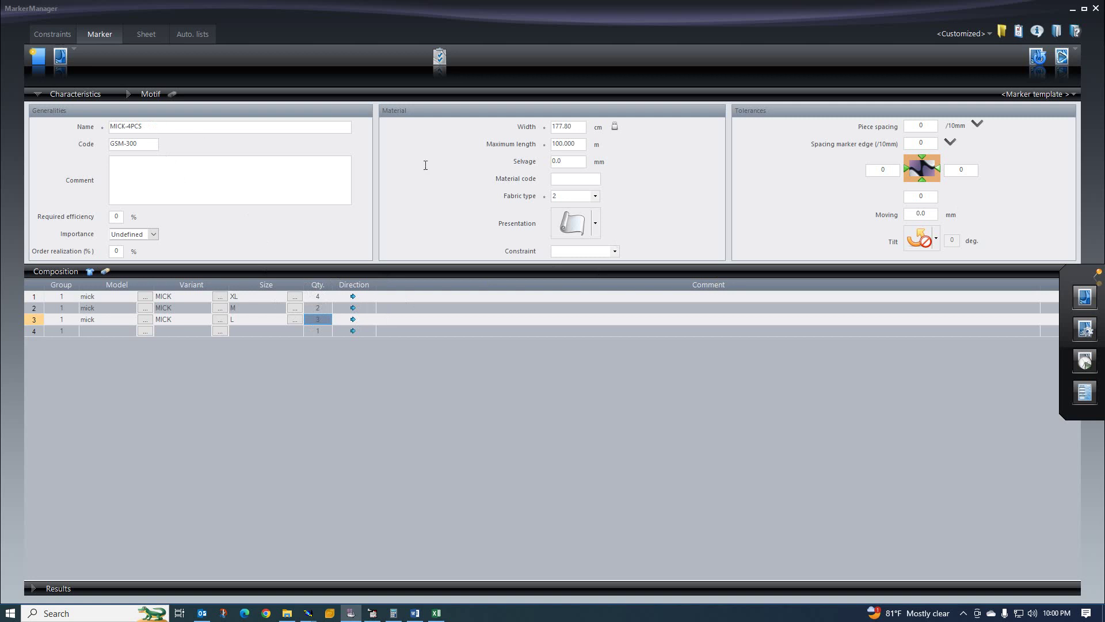
left_click(595, 196)
left_click(564, 206)
left_click(1062, 53)
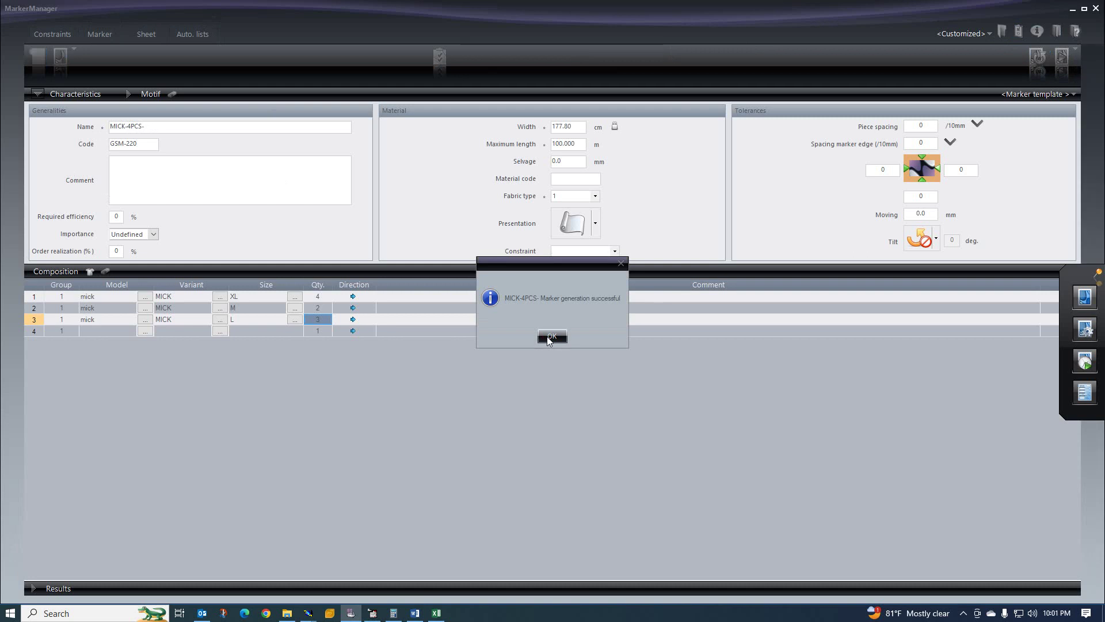
left_click(550, 337)
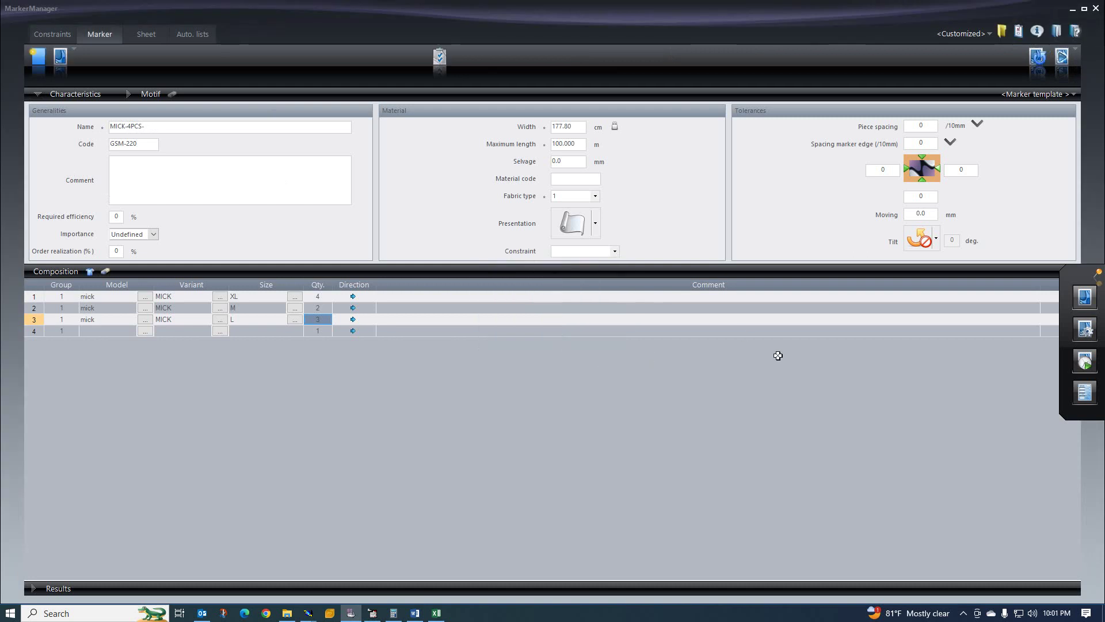
Open the MICK-4PCS- marker in MarkerMaking, accept its generalities, and place all its pieces automatically
left_click(1085, 297)
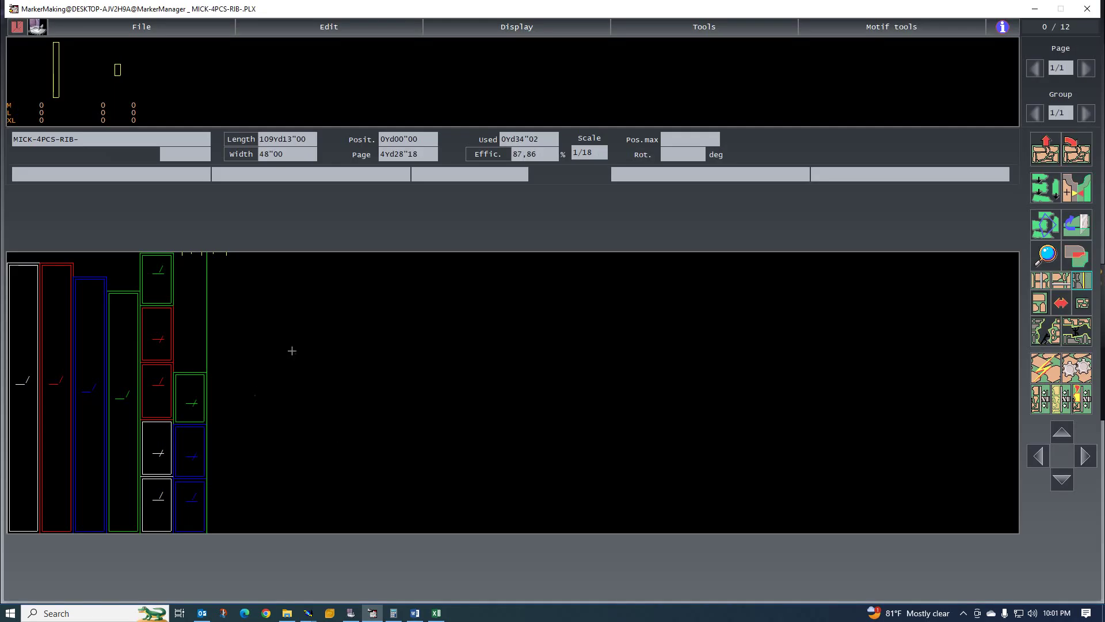
left_click(1076, 150)
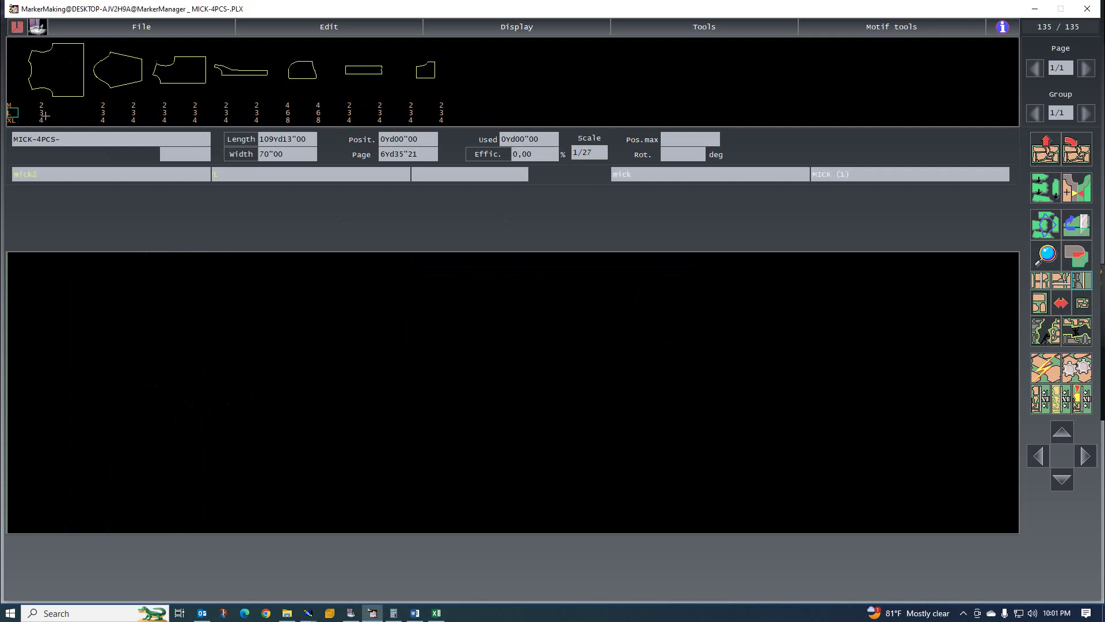
double_click(285, 336)
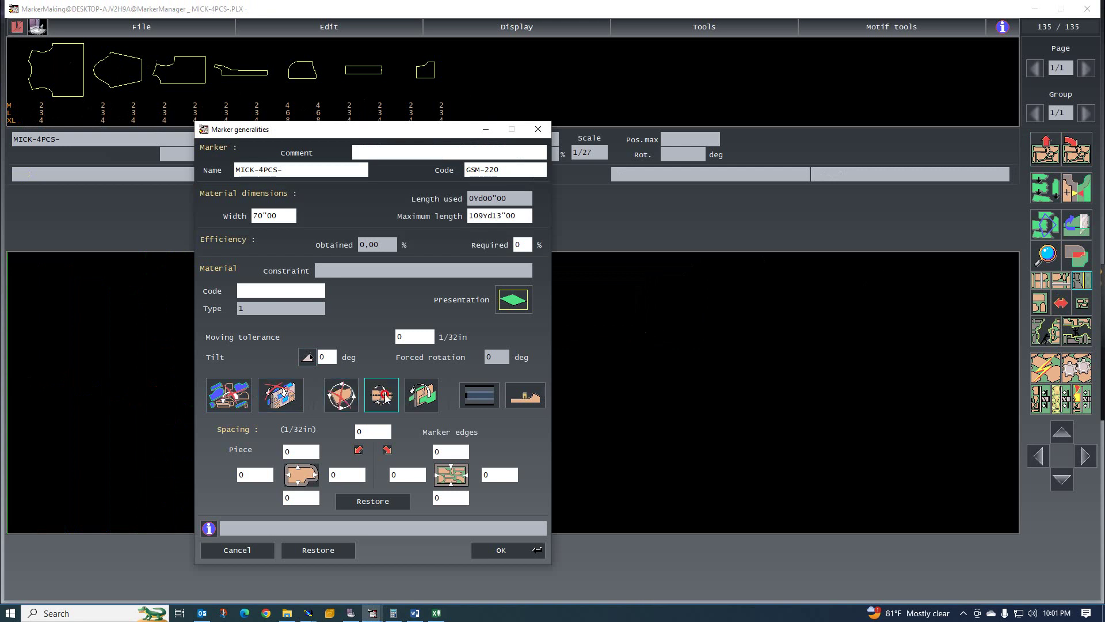
left_click(498, 552)
left_click(1077, 369)
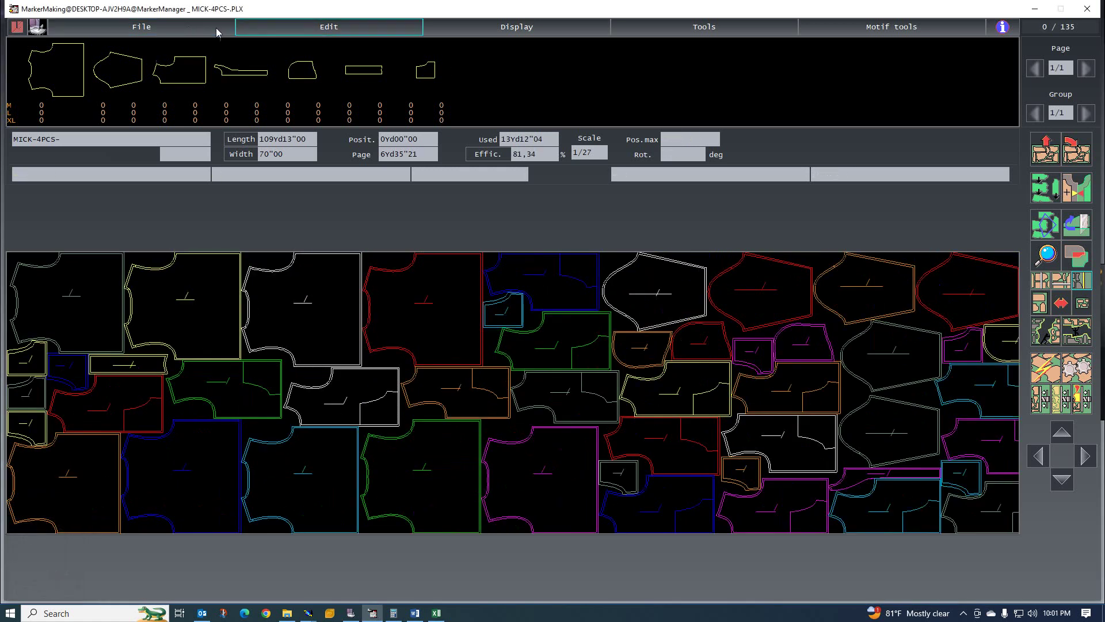
Save the automatically placed MICK-4PCS- marker and accept the processing before saving
left_click(181, 35)
left_click(144, 54)
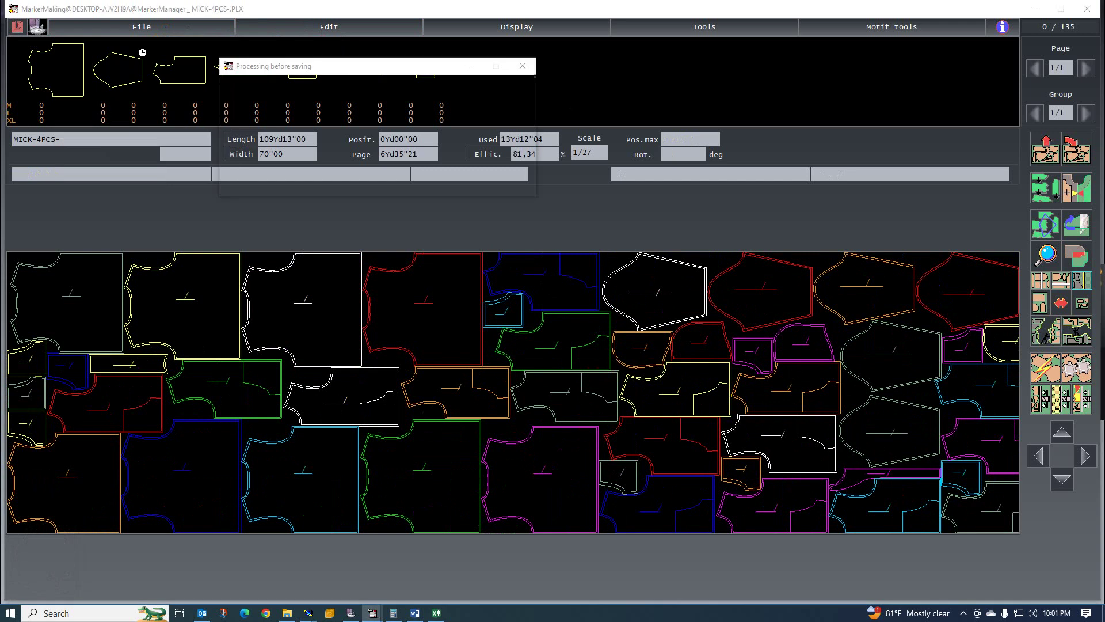
left_click(518, 182)
left_click(722, 333)
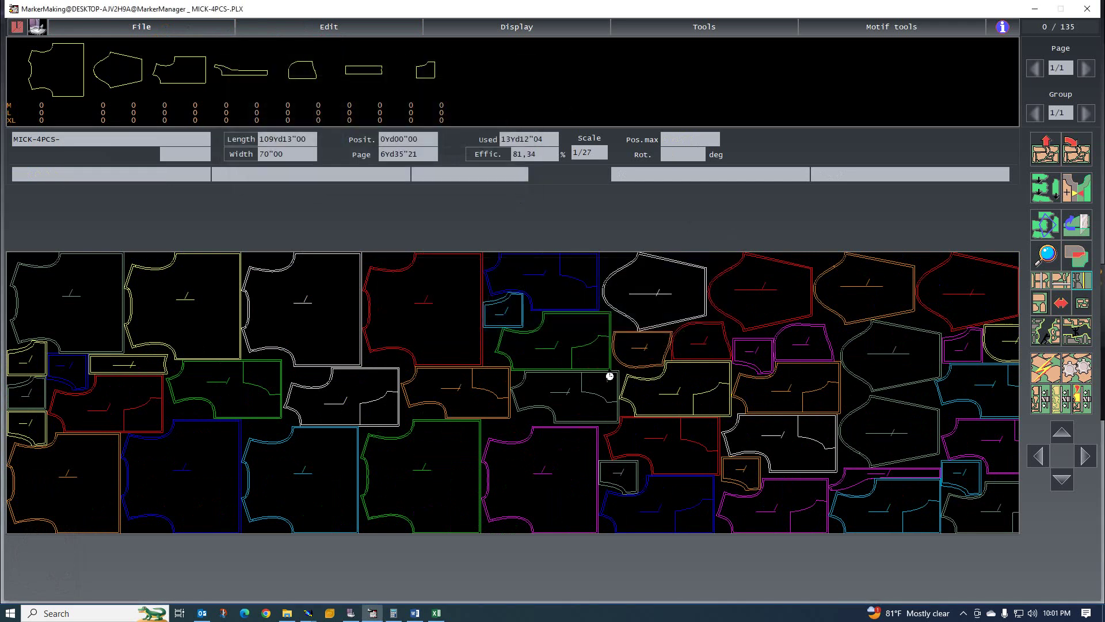
Plot the saved marker on a plotter using the PDF activity as its configuration
left_click(332, 32)
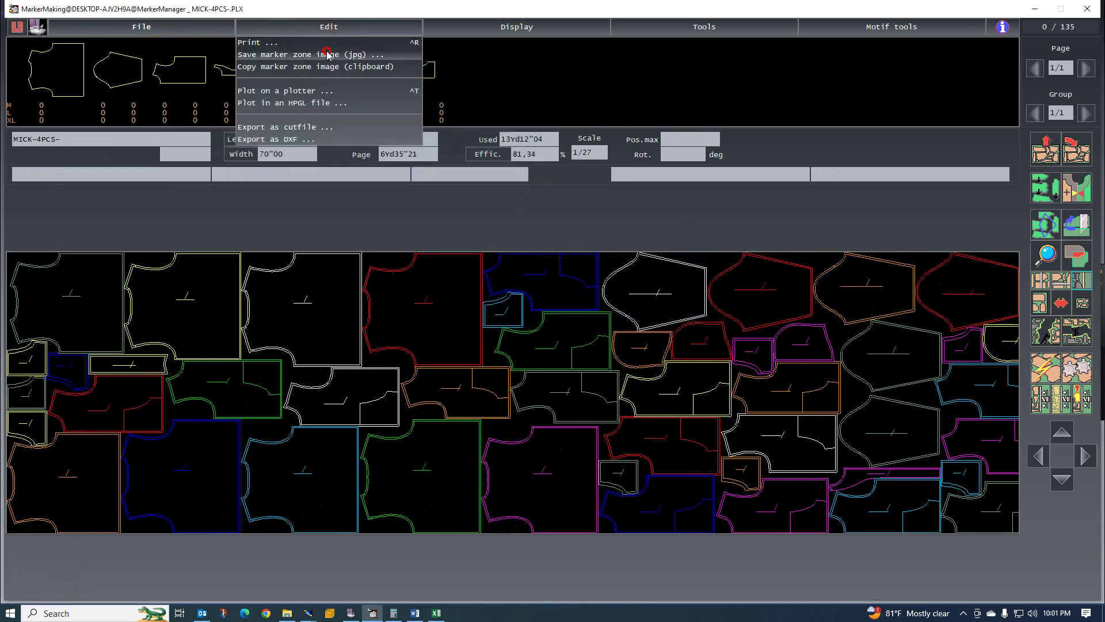
left_click(311, 90)
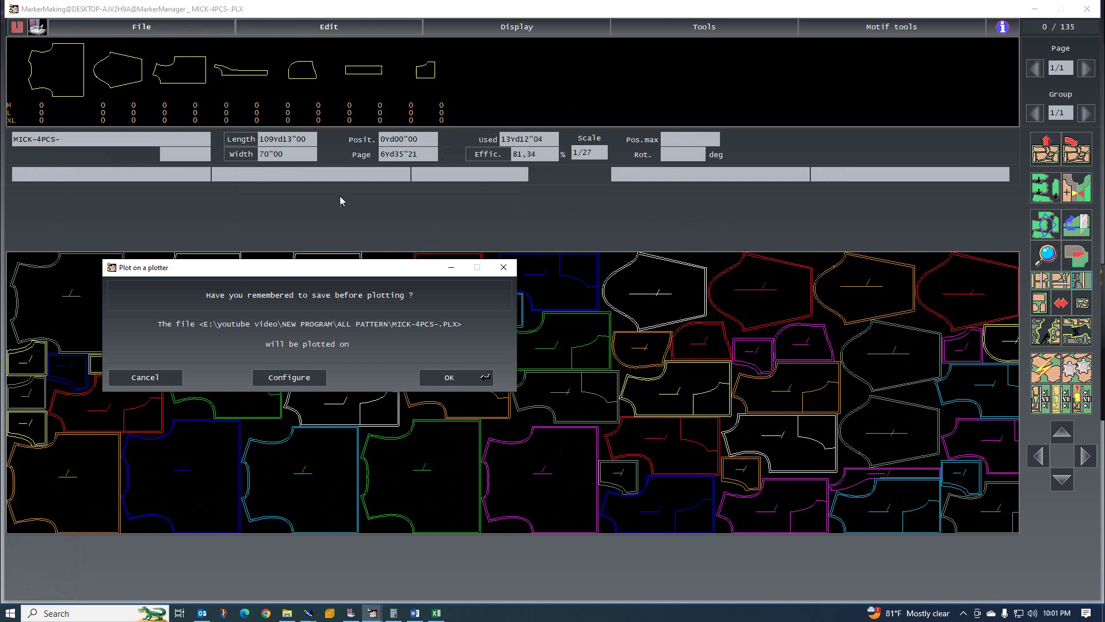
left_click(299, 379)
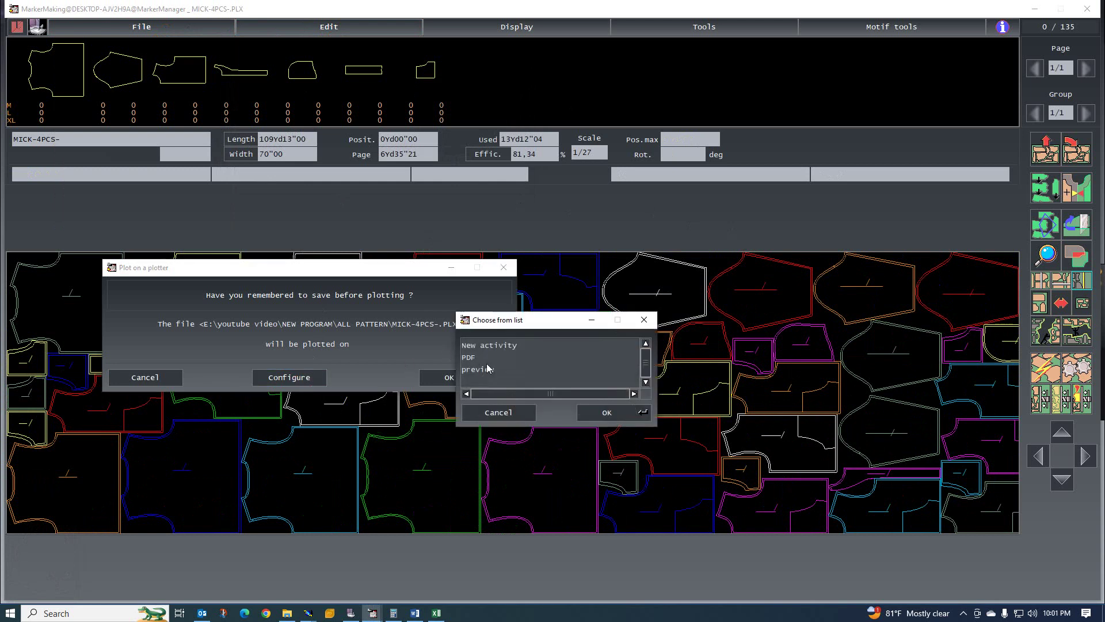
left_click(478, 358)
left_click(607, 414)
left_click(449, 378)
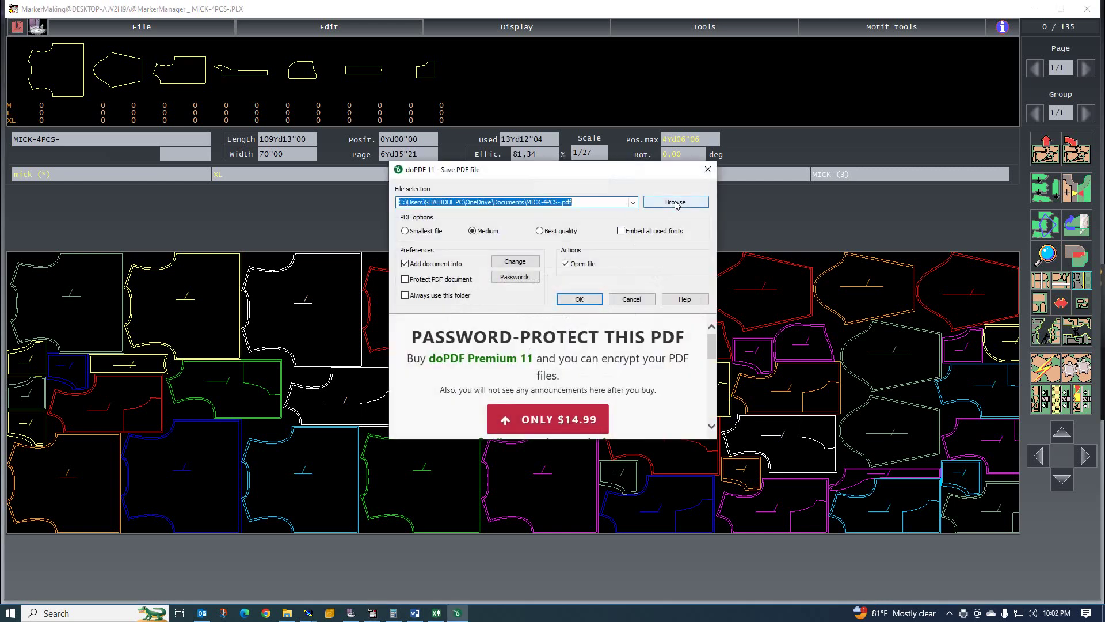
Save the plot as MICK-4PCS- in the PDF folder under youtube video\NEW PROGRAM on drive E, keeping medium quality
left_click(649, 204)
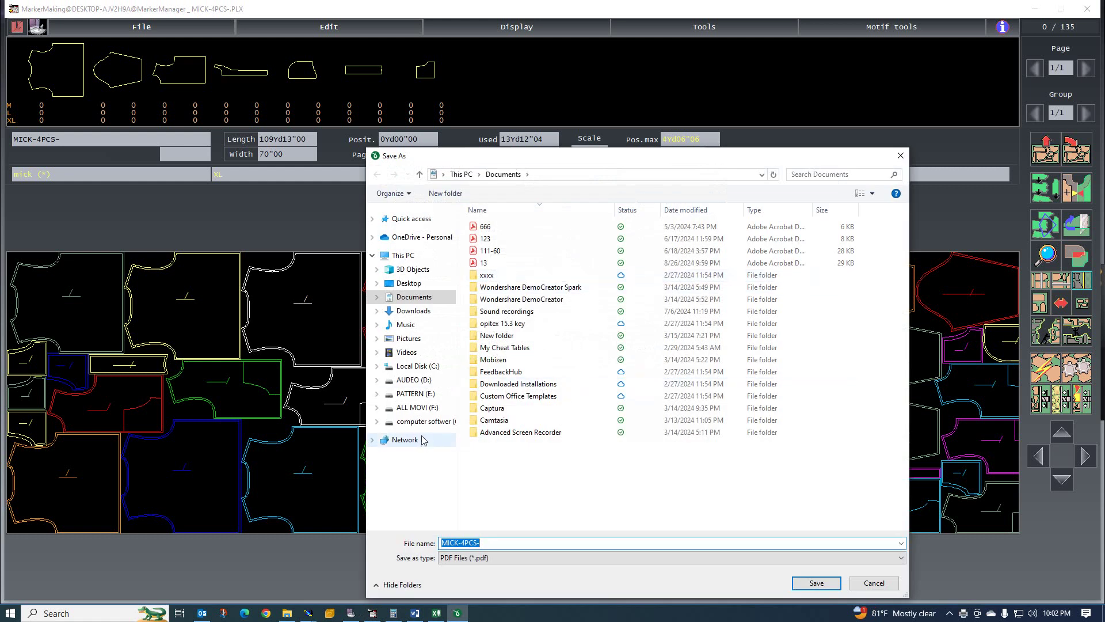
left_click(414, 395)
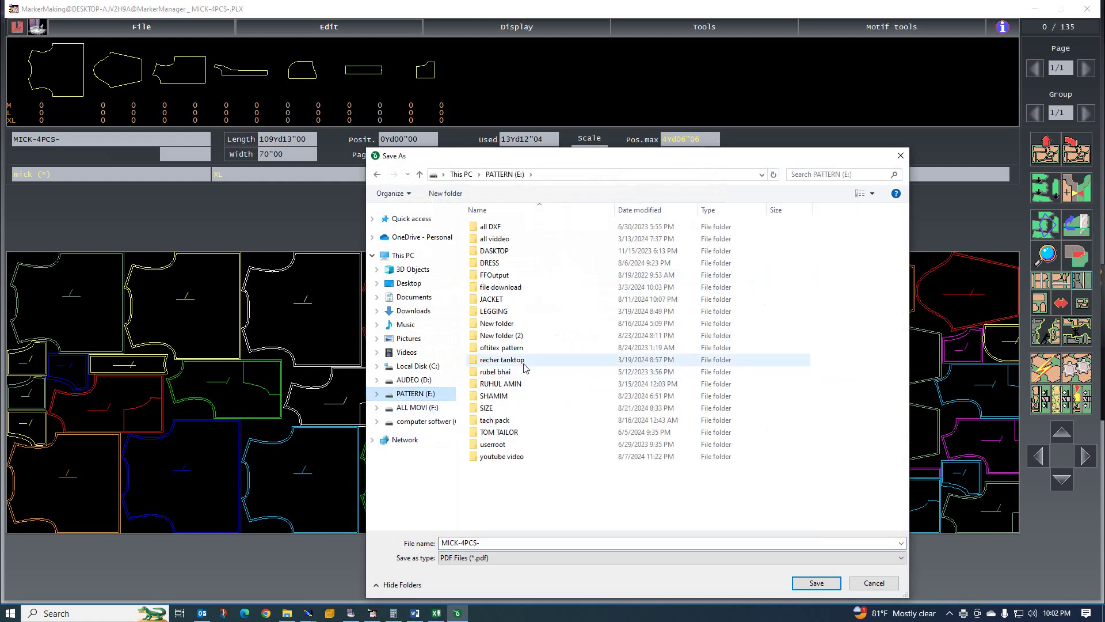
left_click(509, 457)
double_click(509, 456)
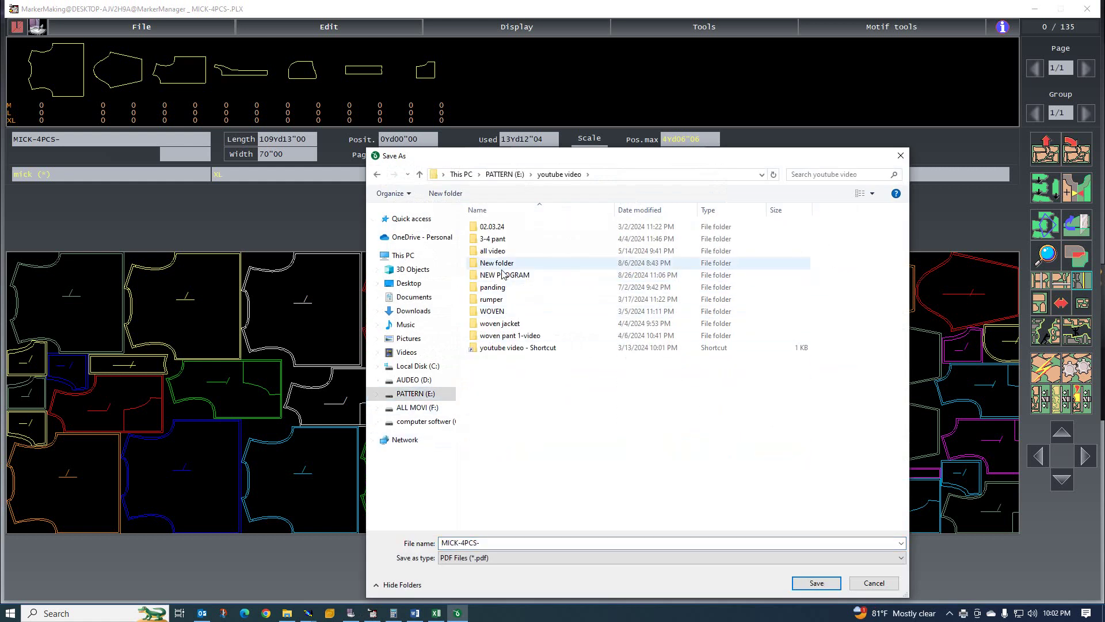
double_click(523, 275)
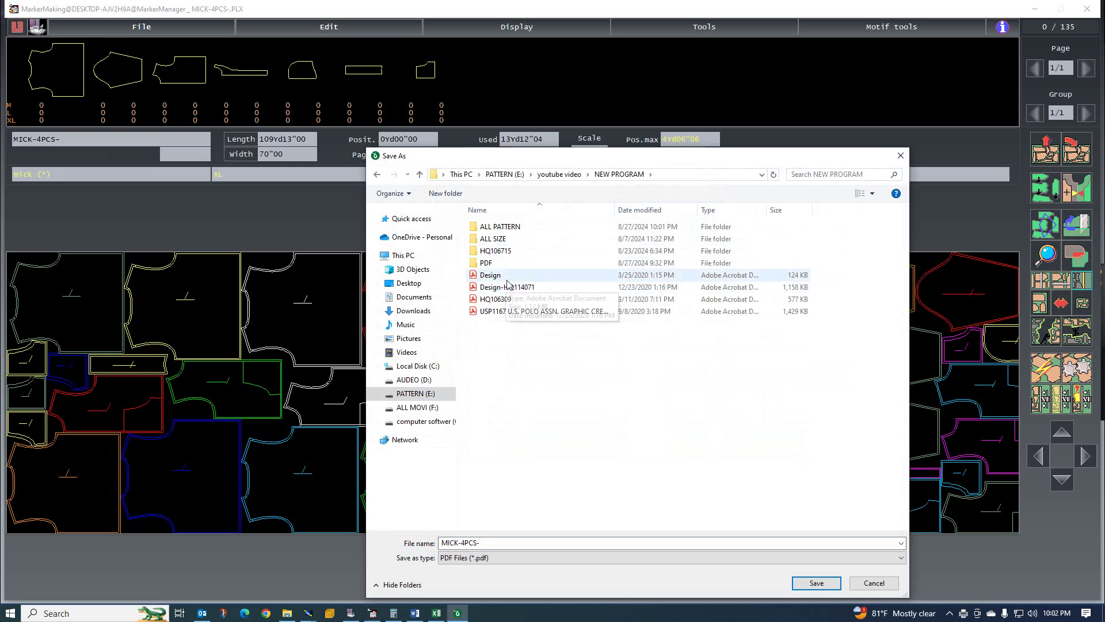
left_click(491, 264)
double_click(491, 264)
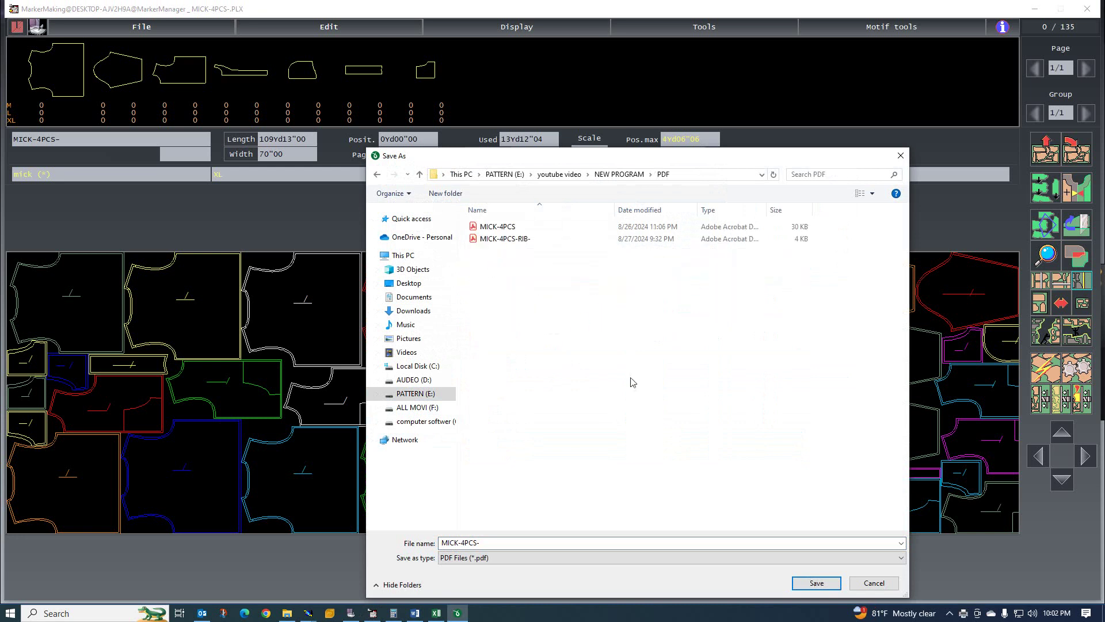
left_click(818, 582)
left_click(580, 299)
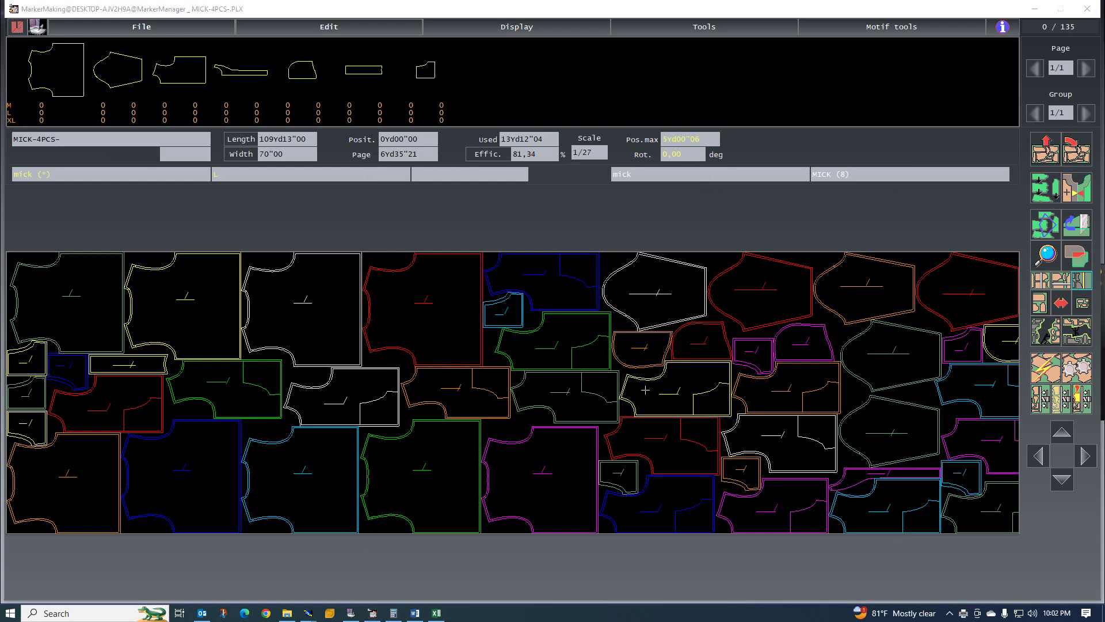
Check the marker length in the PDF's information table, then switch to the booking kg workbook in Excel and set row 3 to 13 yards and 14 inches
scroll(642, 385, "down", 5)
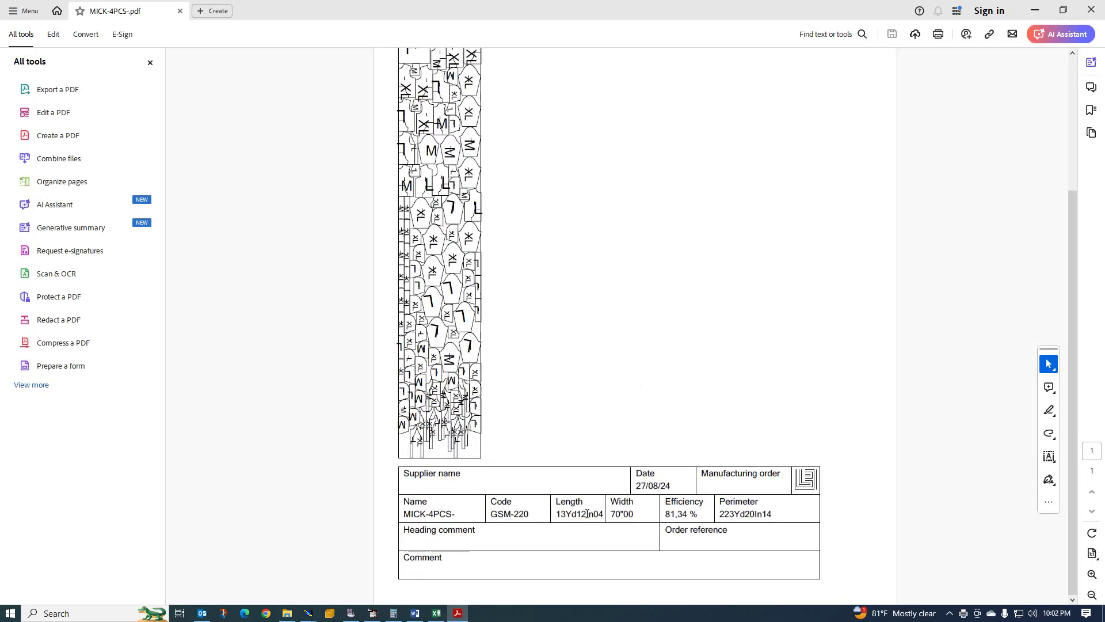
left_click_drag(602, 514, 561, 514)
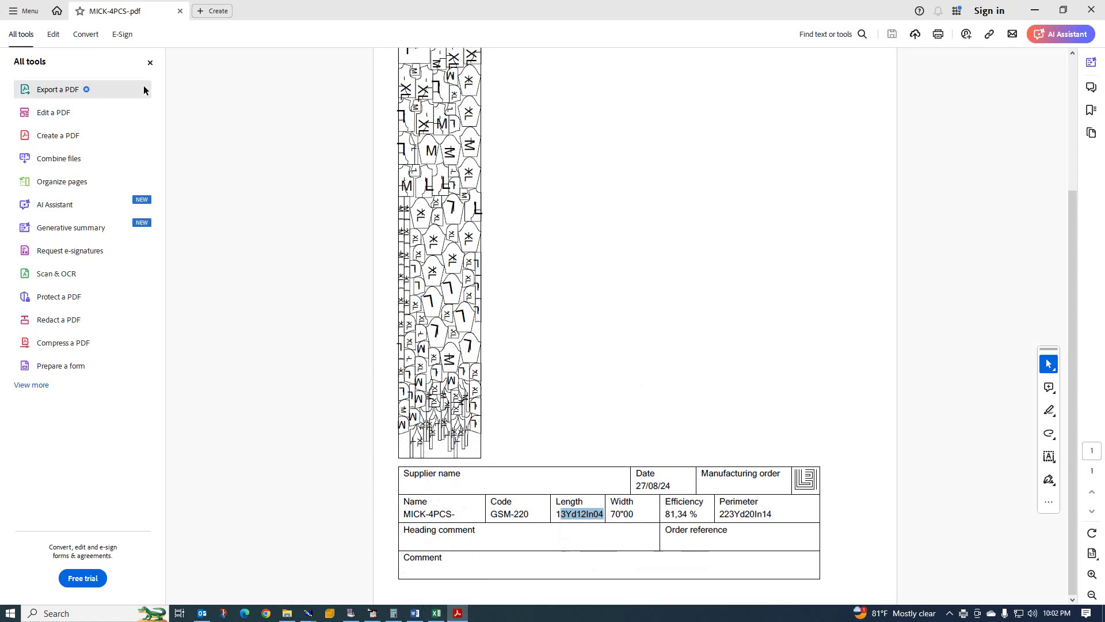
left_click(149, 62)
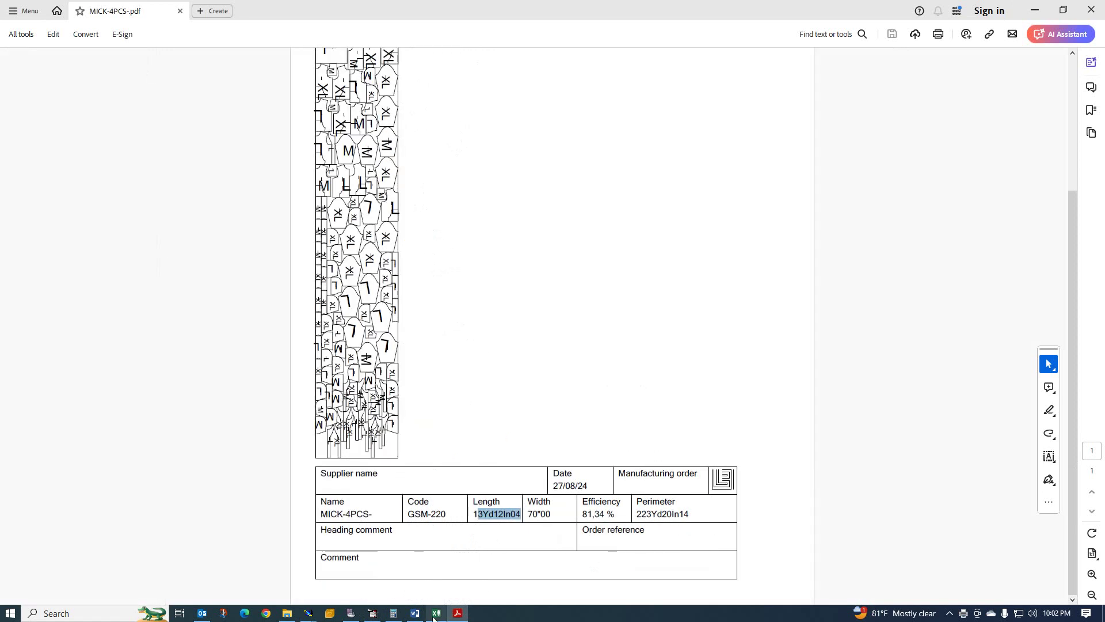
left_click(607, 393)
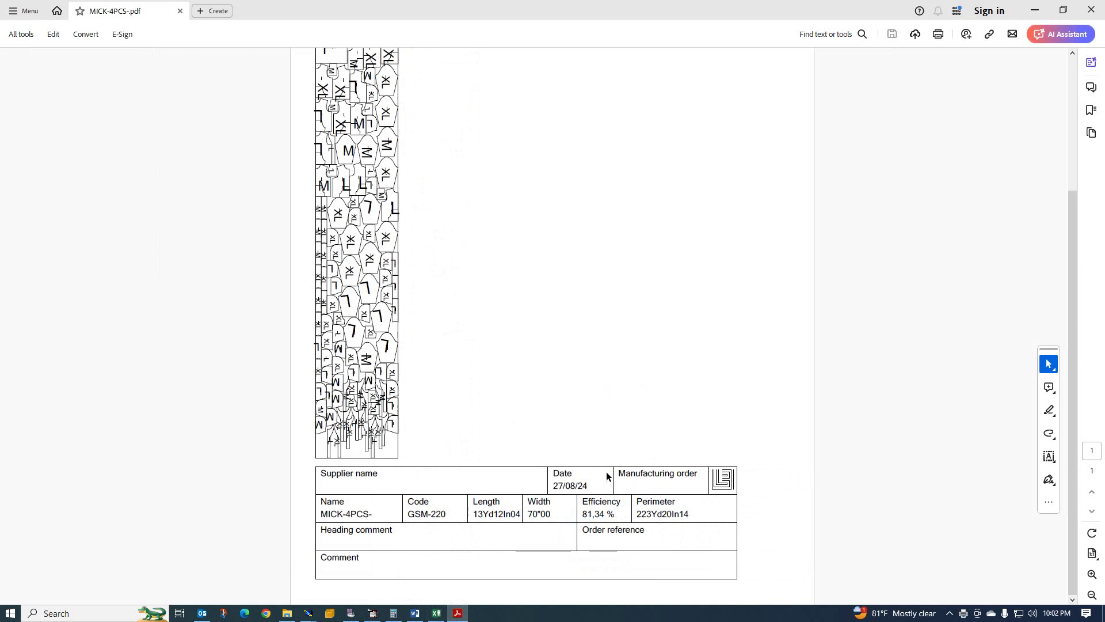
left_click(438, 614)
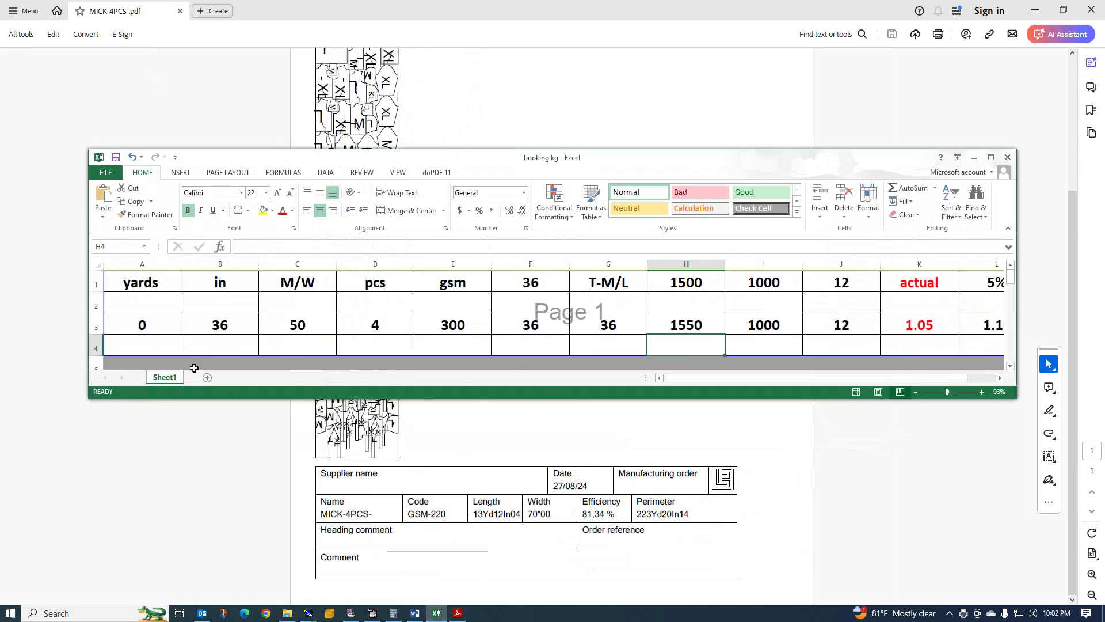
left_click(163, 324)
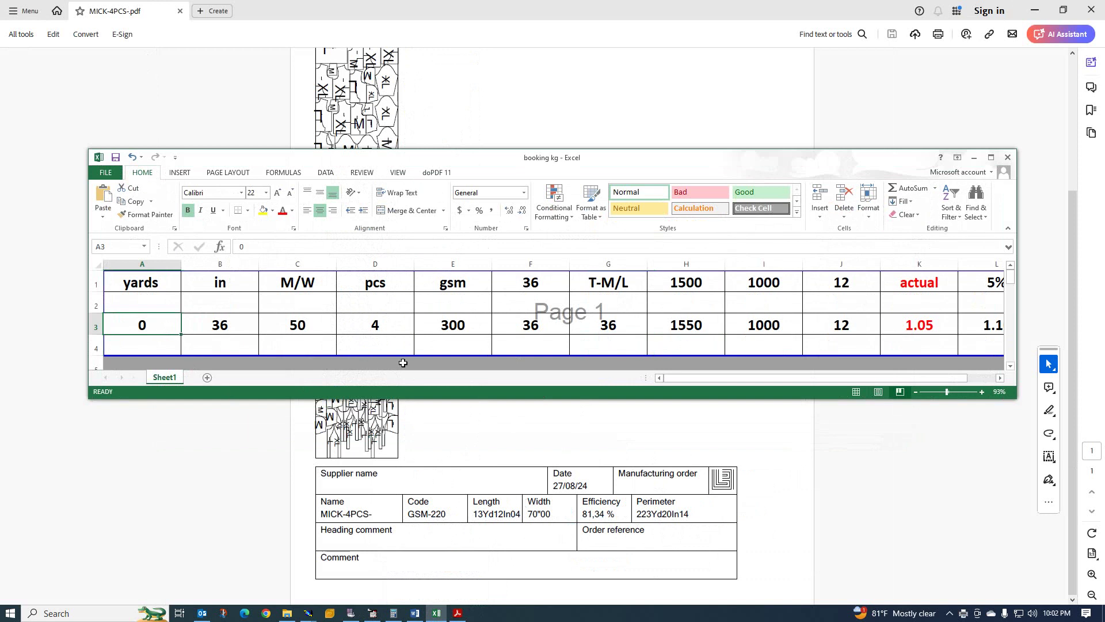
type("12")
key("BackSpace")
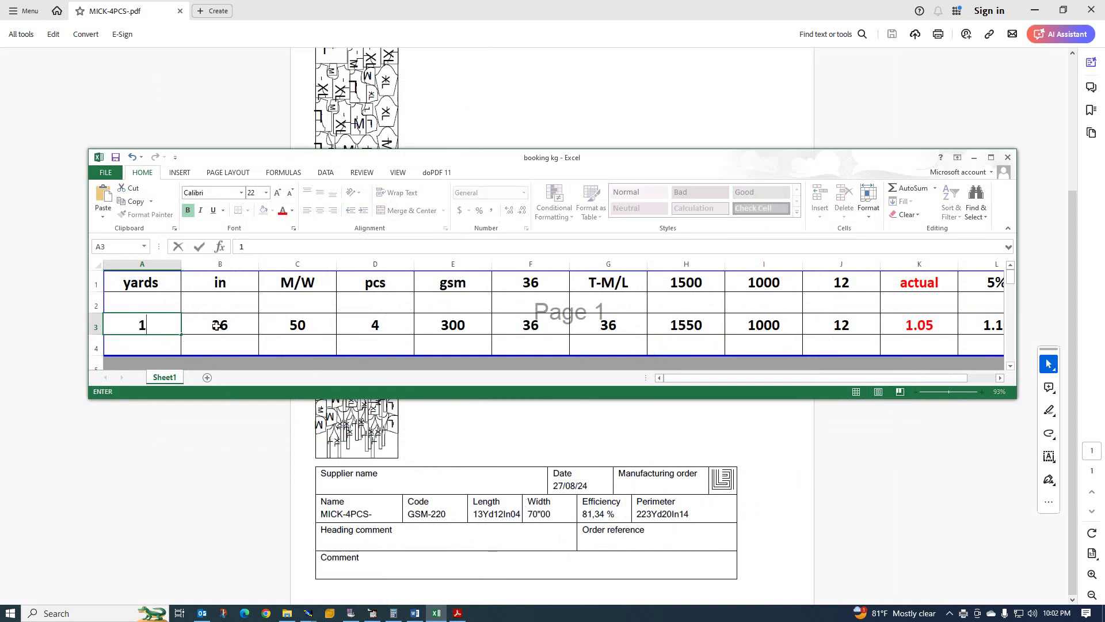
type("3")
left_click(236, 329)
type("14")
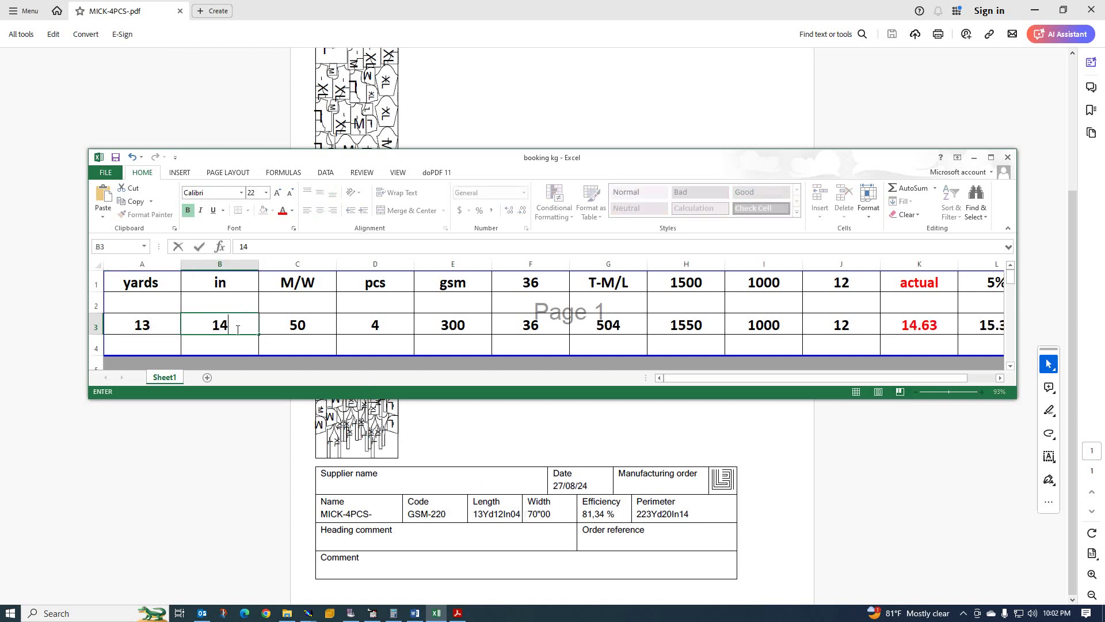
Set the marker width (M/W) in row 3 to 72
left_click(321, 323)
type("22")
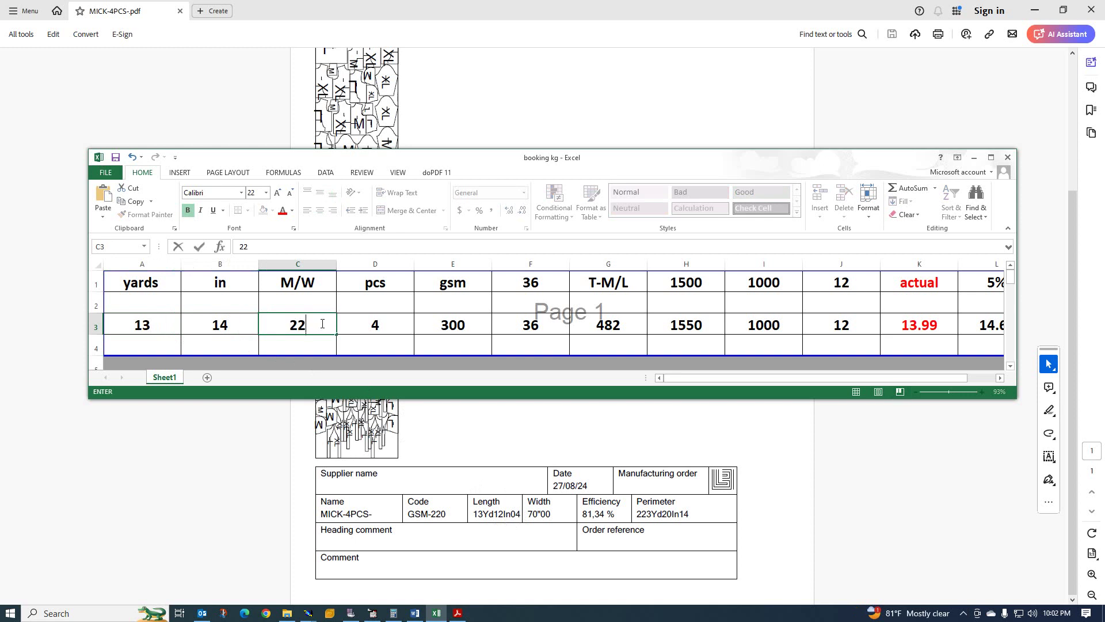
key("BackSpace")
key("BackSpace")
type("72")
Set the pcs value in row 3 to 9 and the gsm value to 220
left_click(392, 324)
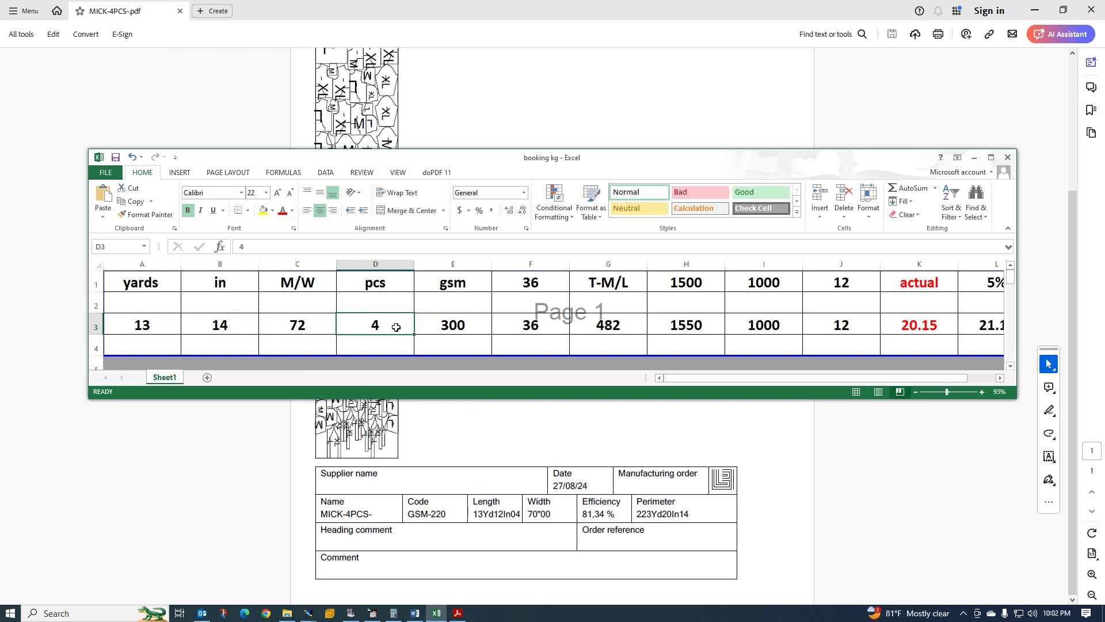
type("9")
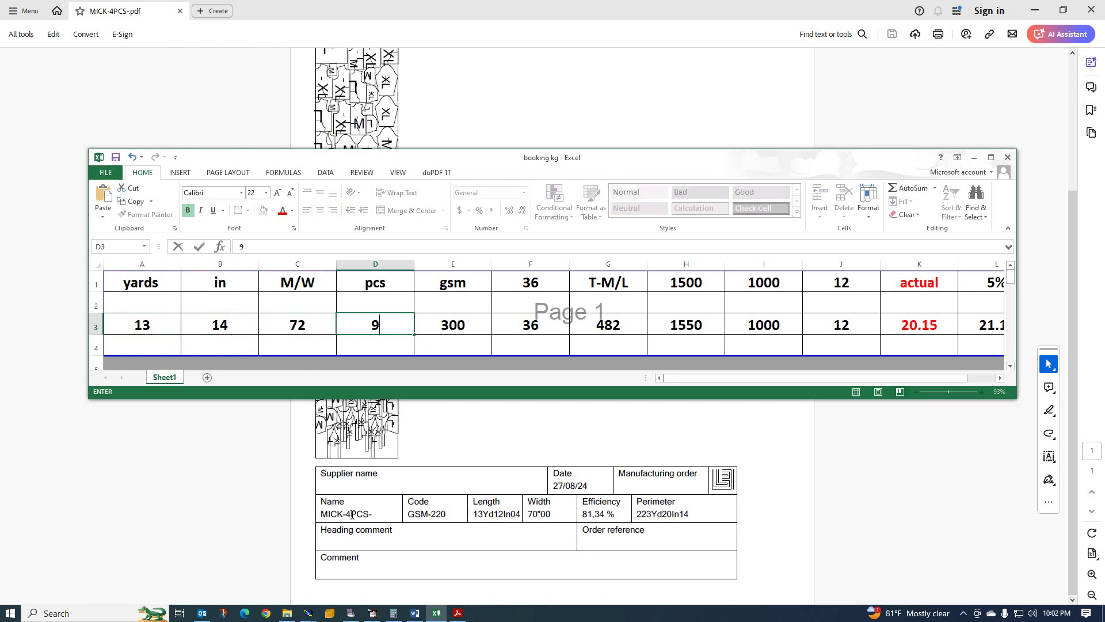
left_click(470, 325)
type("20")
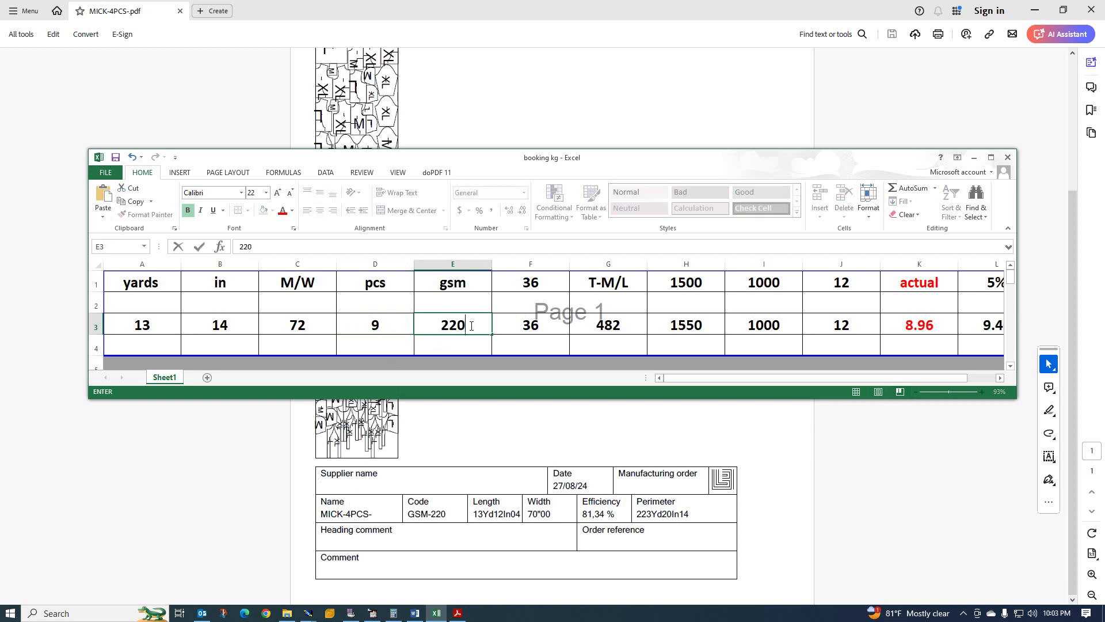
left_click(549, 342)
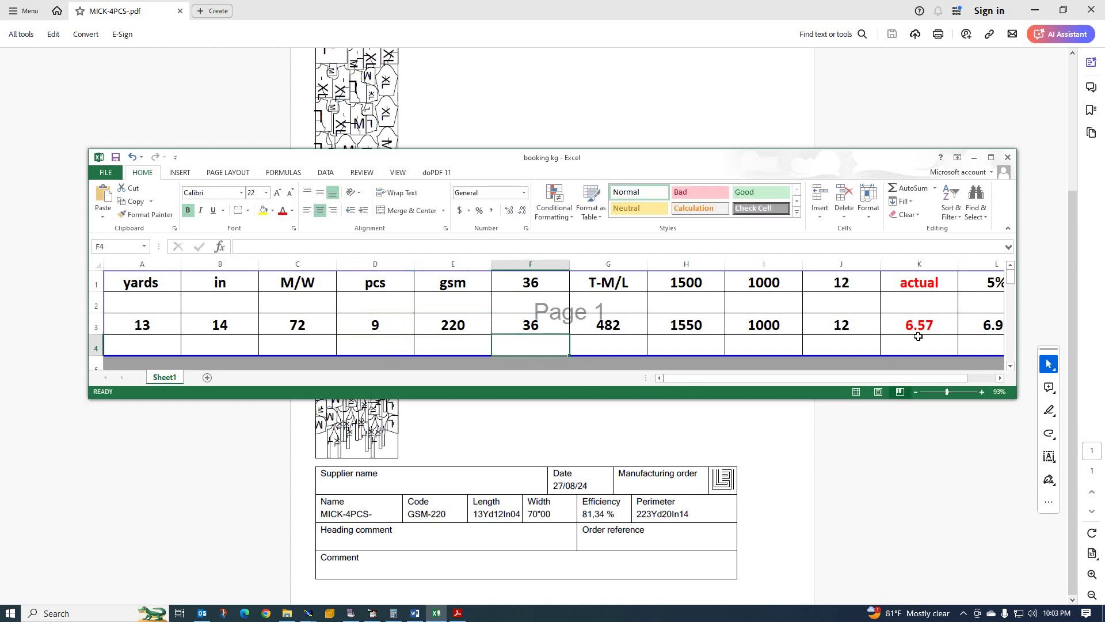